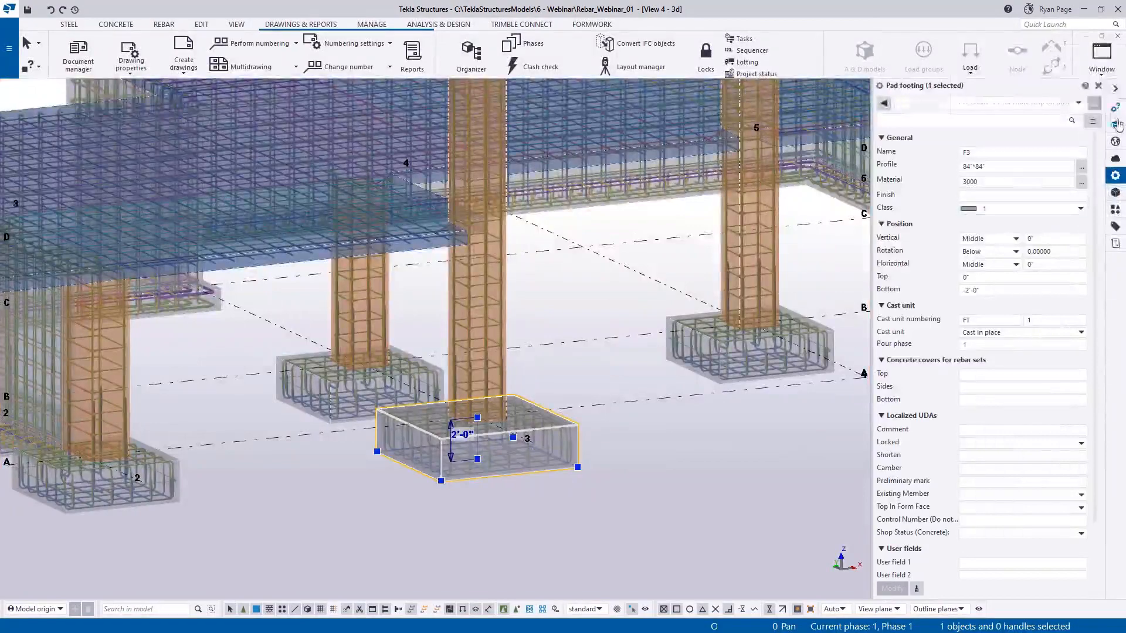
Show the selected pad footing's properties in Custom Inquiry using the Part report type.
left_click(1115, 108)
left_click(981, 105)
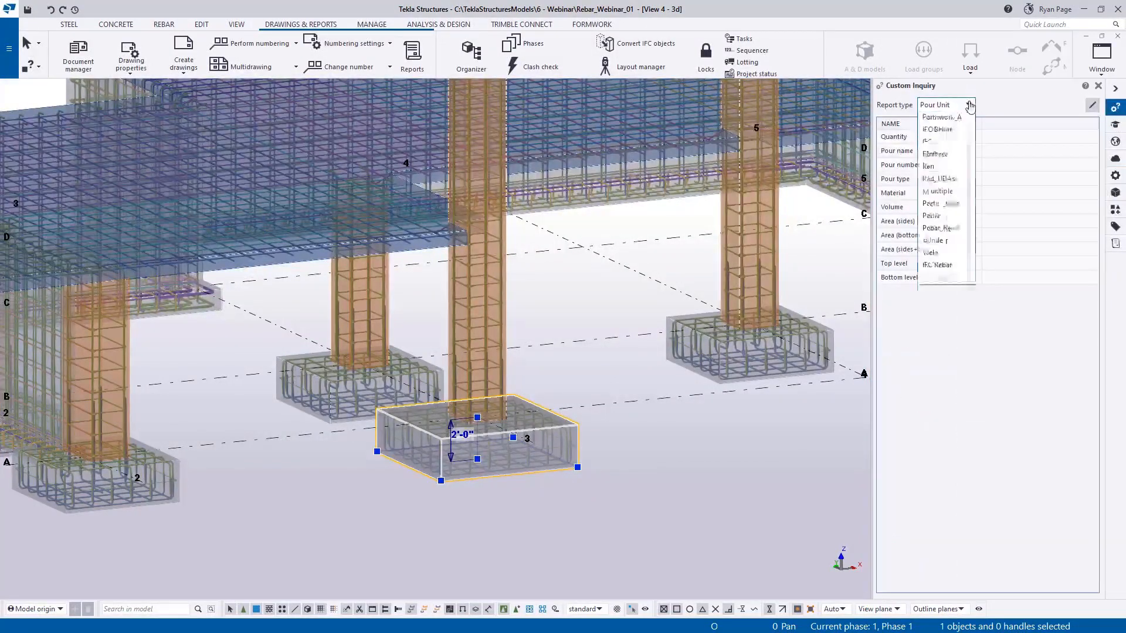
left_click(938, 204)
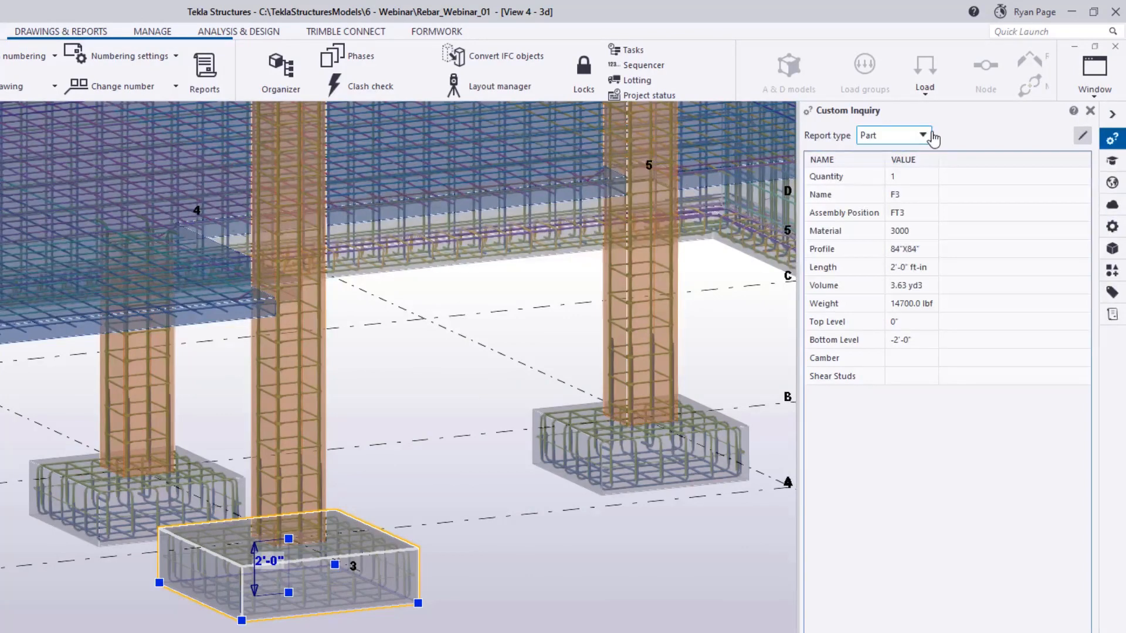
Switch Custom Inquiry to the Rebar report type and inspect the footing bars, column dowels and column ties.
left_click(930, 136)
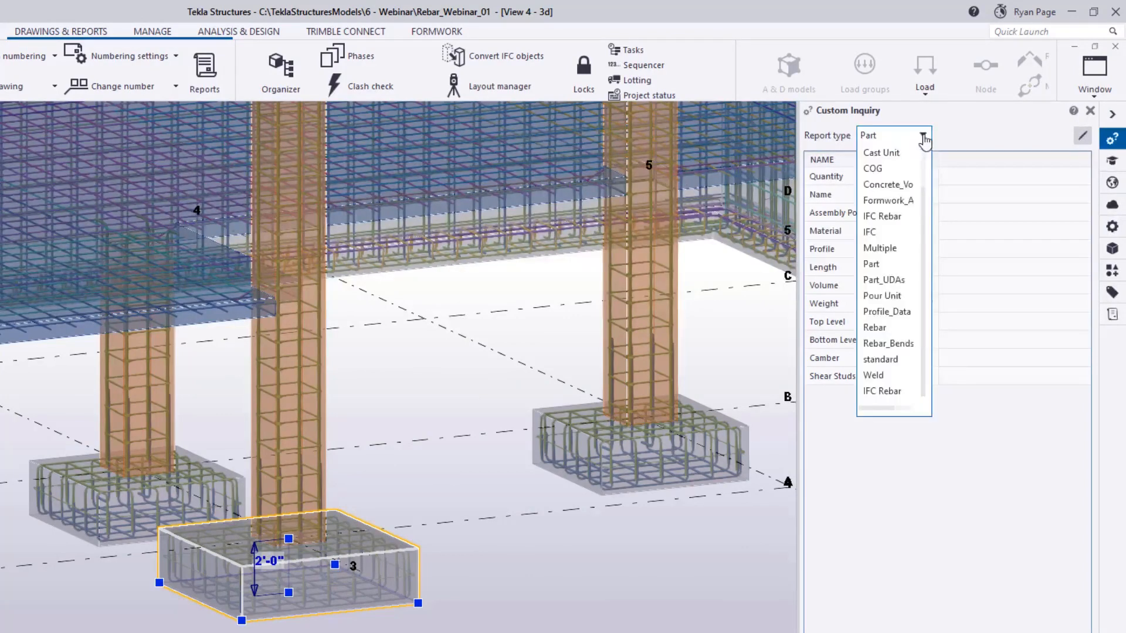
left_click(874, 327)
scroll(351, 600, "up", 2)
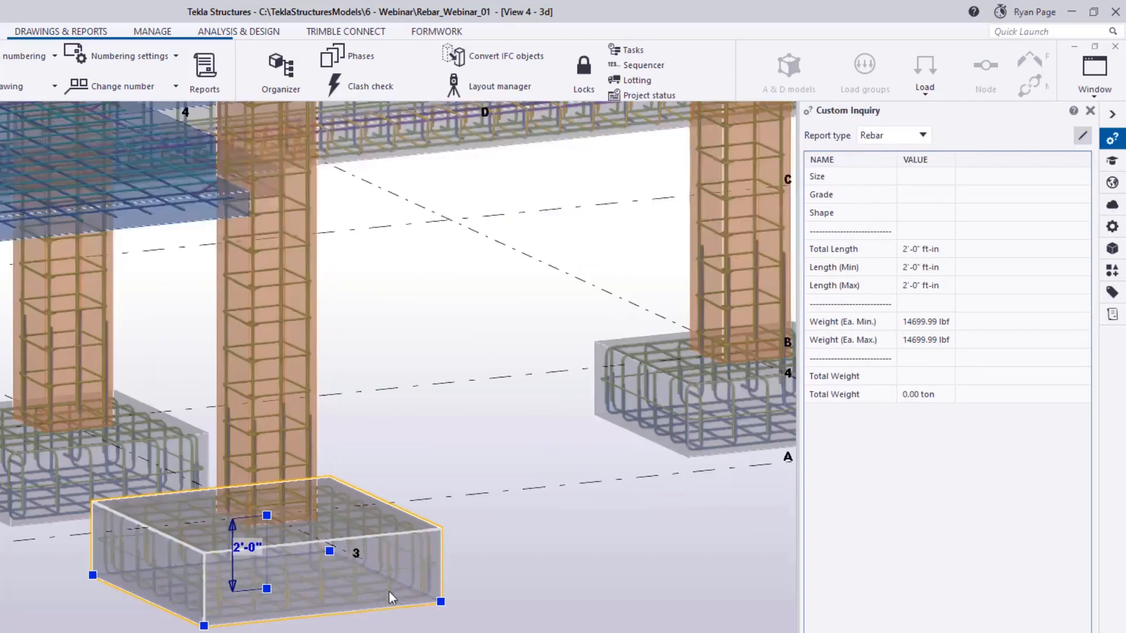
left_click(392, 588)
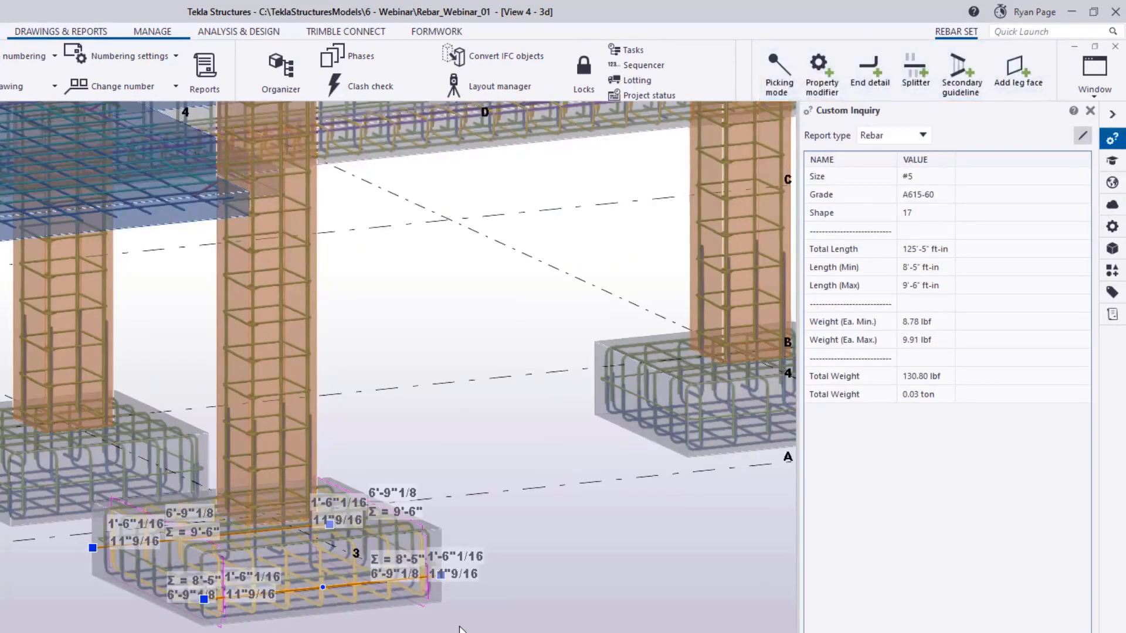
scroll(447, 629, "up", 3)
left_click(373, 576)
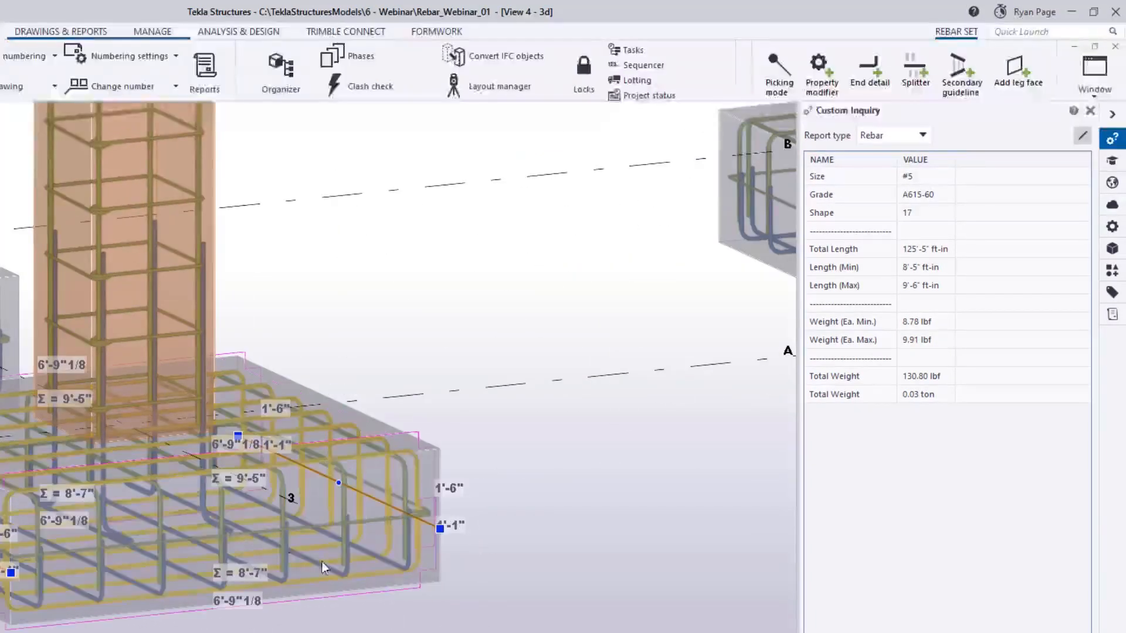
left_click(205, 531)
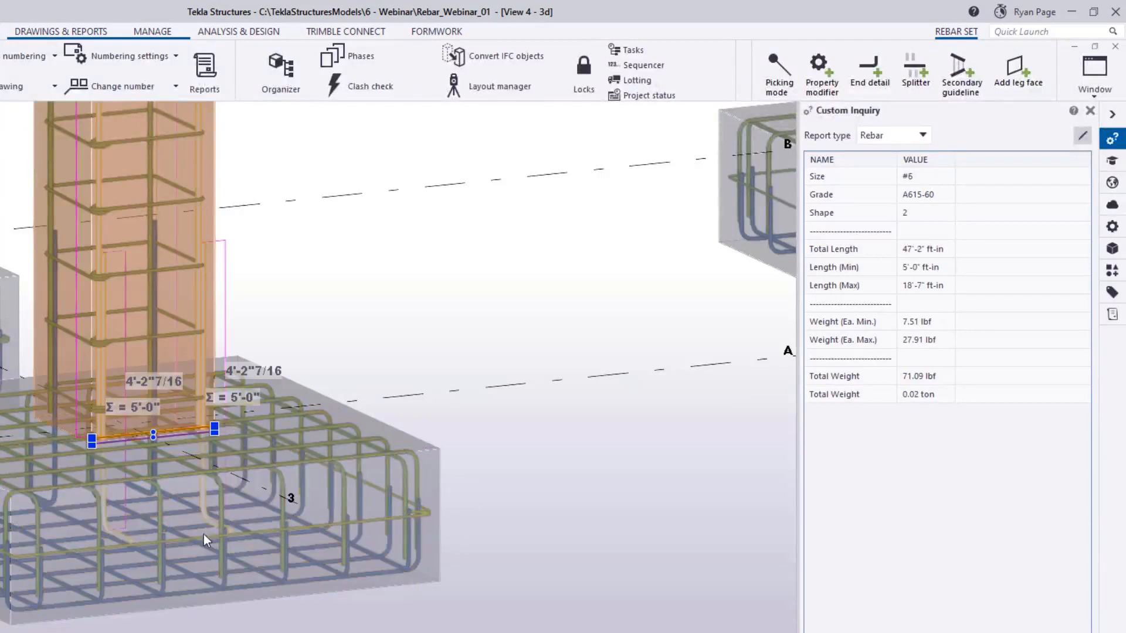
left_click(184, 335)
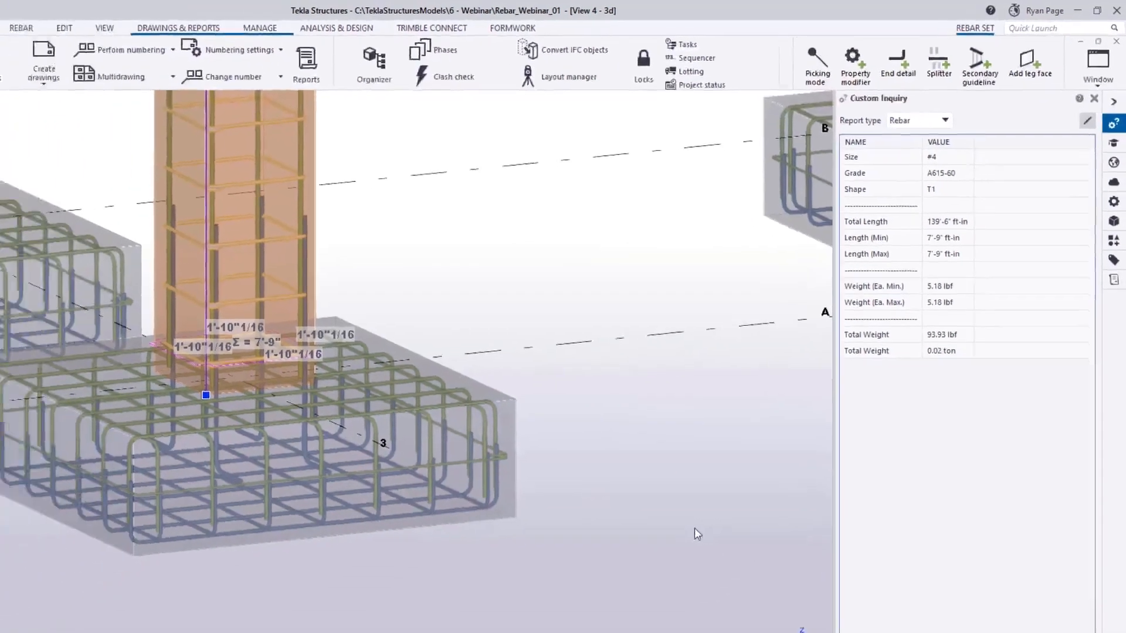
Inspect the elevated slab's rebar set with the Rebar inquiry.
scroll(696, 534, "down", 3)
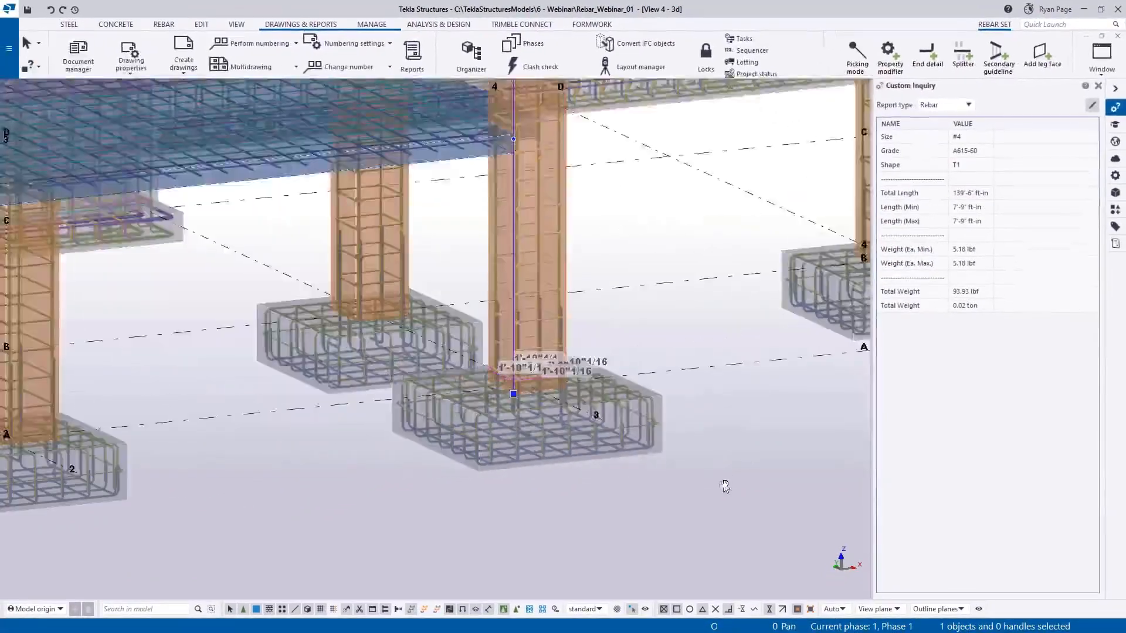
middle_click_drag(725, 486, 657, 476)
scroll(656, 476, "down", 4)
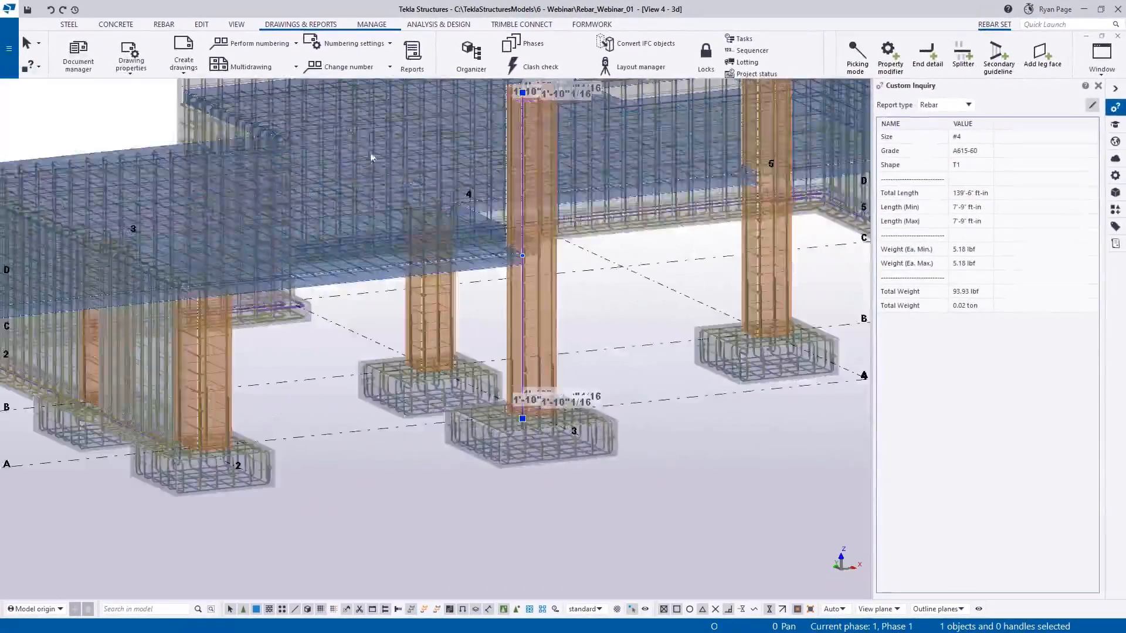
scroll(361, 155, "up", 6)
left_click(364, 262)
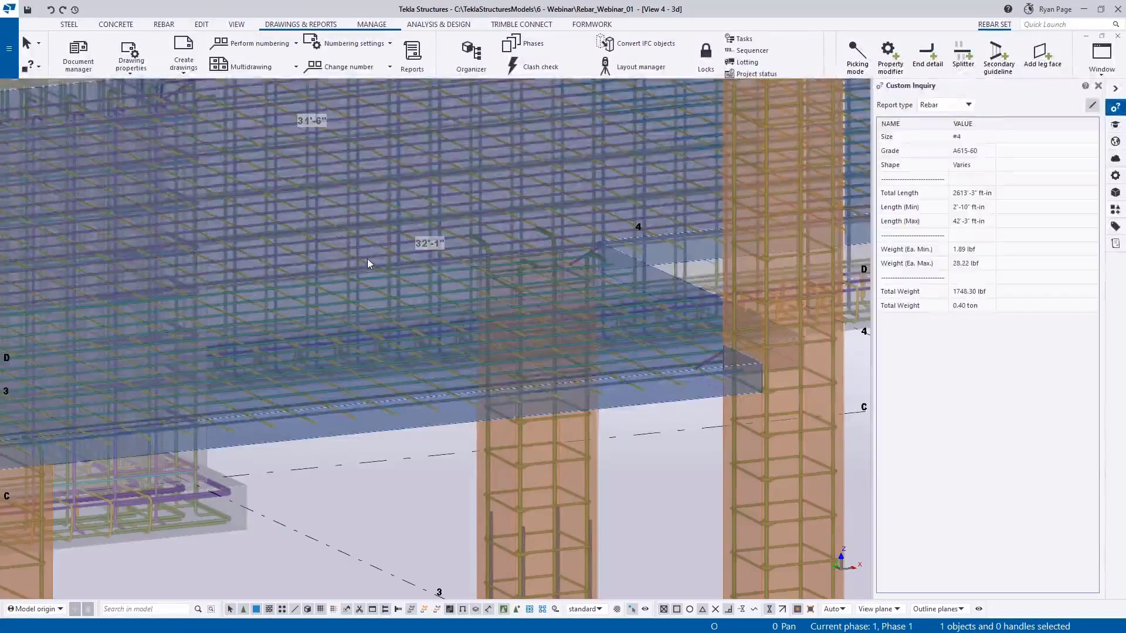
scroll(392, 260, "down", 5)
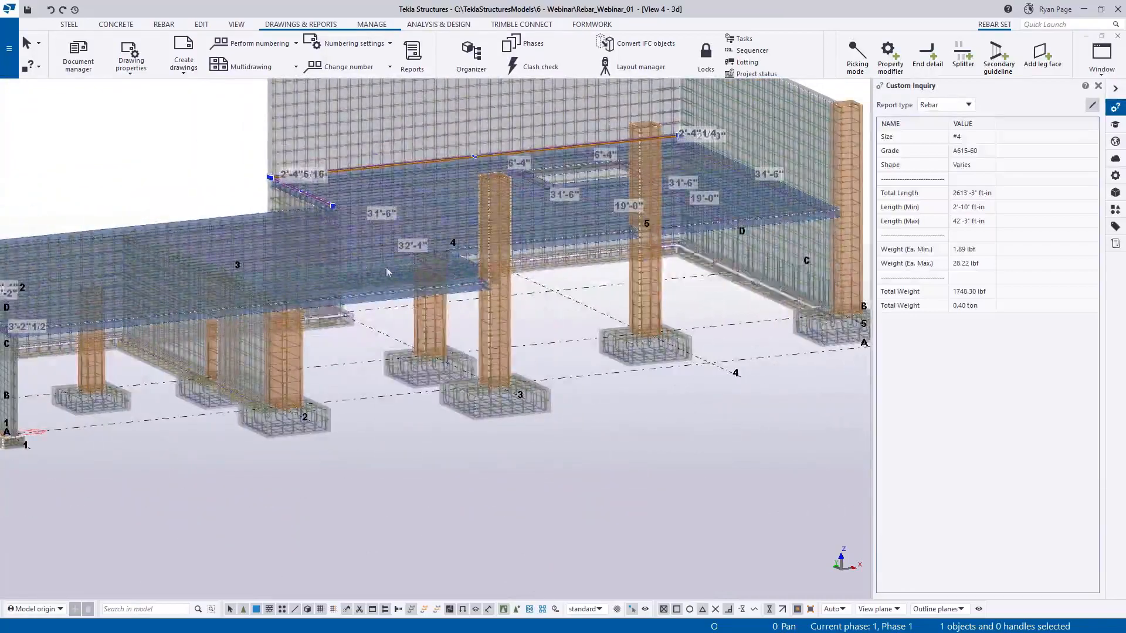
right_click(355, 251)
left_click(331, 322)
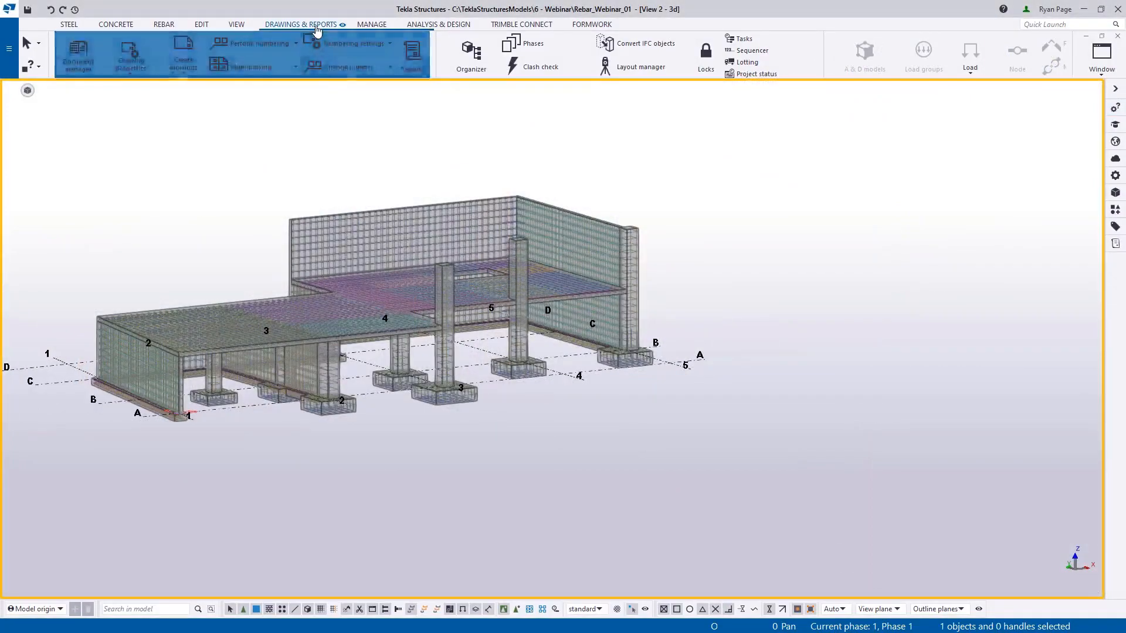
Create the 310 Rebar Quantity Takeoff report from all model objects and read through its bar list.
left_click(412, 57)
left_click_drag(492, 92, 711, 112)
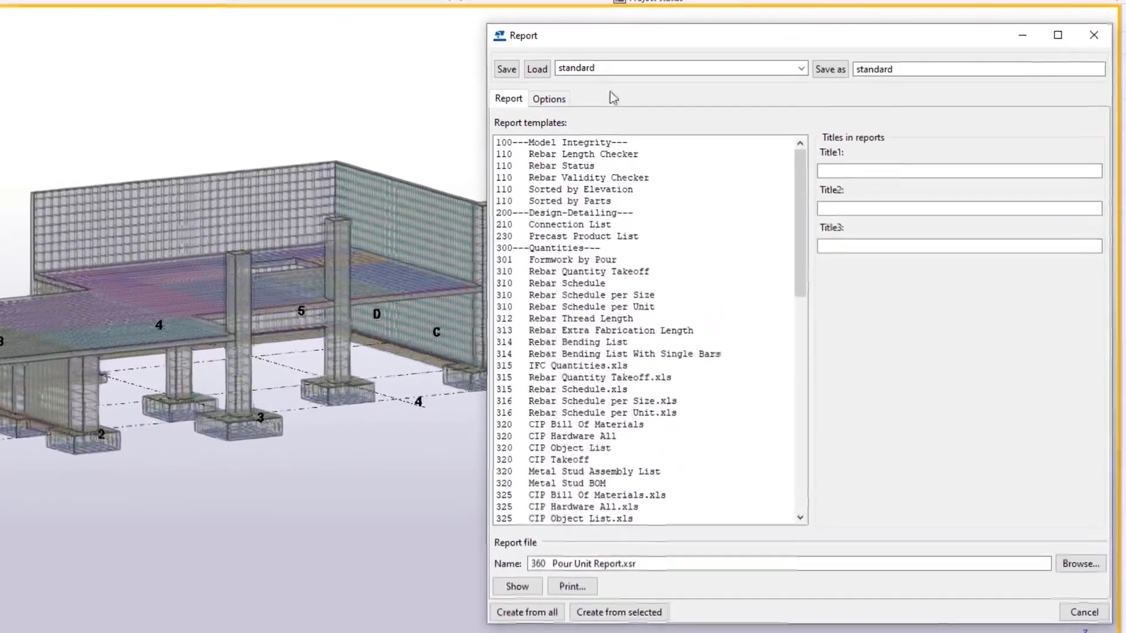
left_click(698, 272)
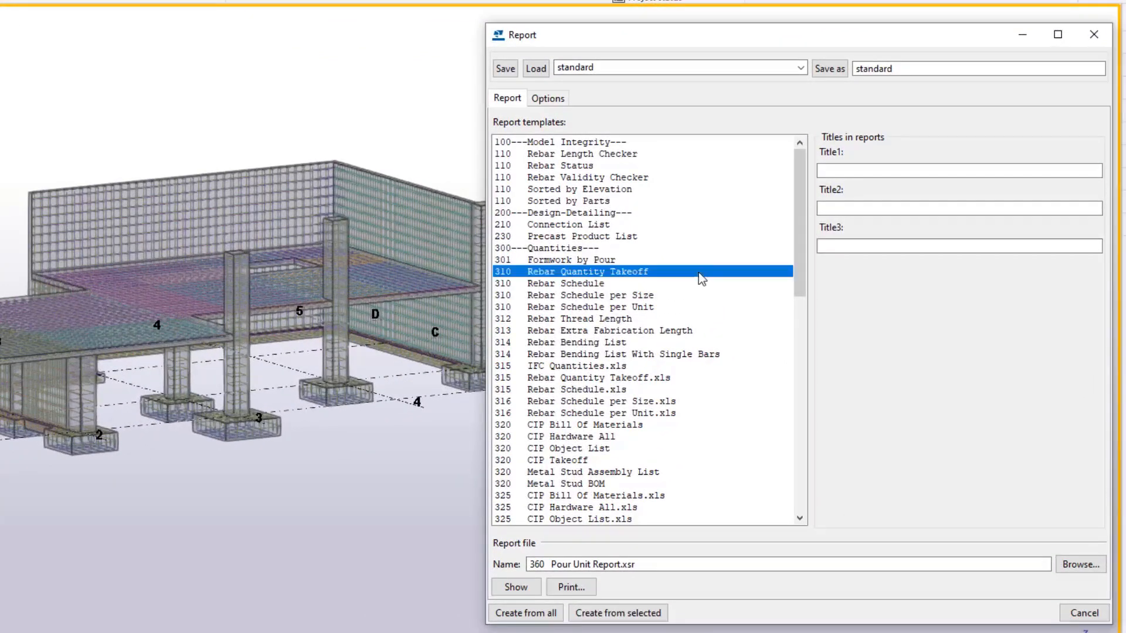
left_click(706, 295)
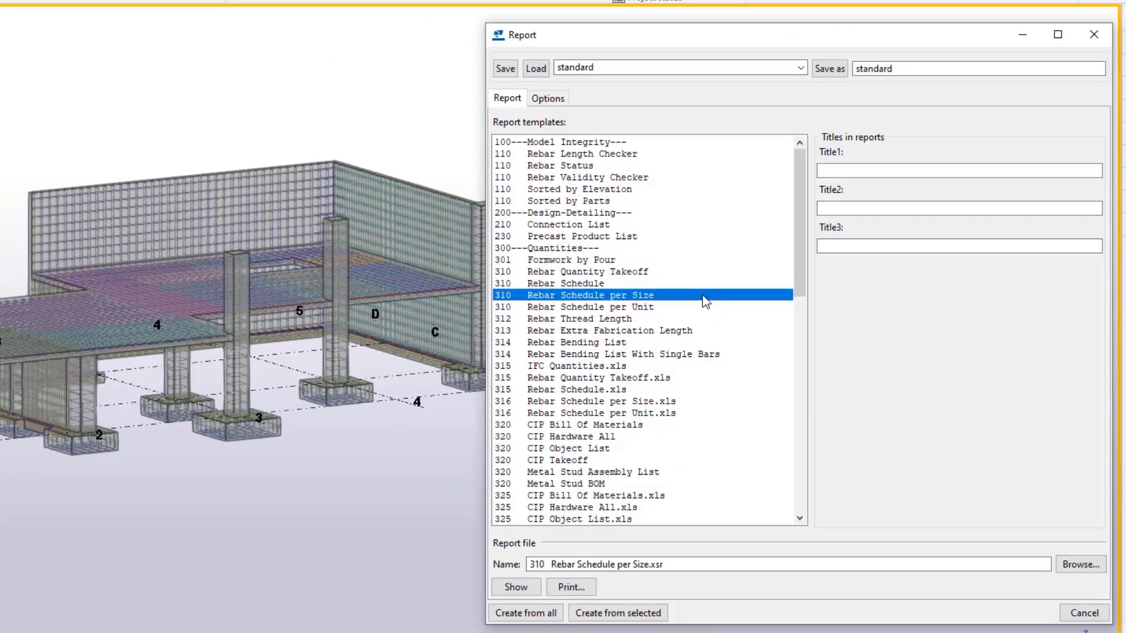
left_click(696, 308)
left_click(676, 272)
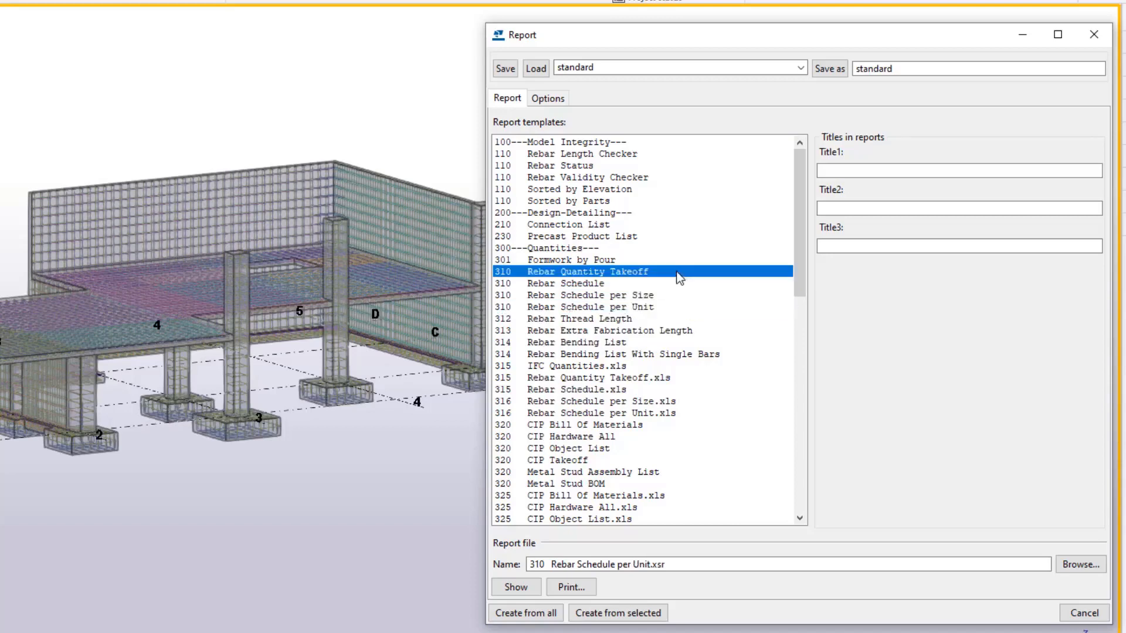
left_click(523, 613)
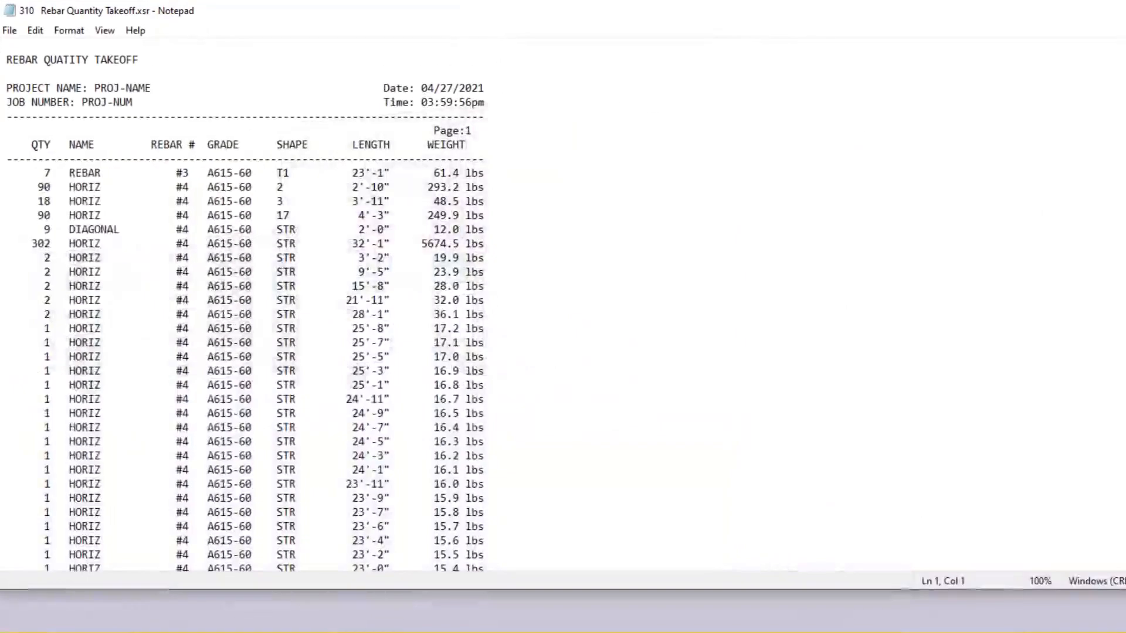
scroll(245, 305, "down", 3)
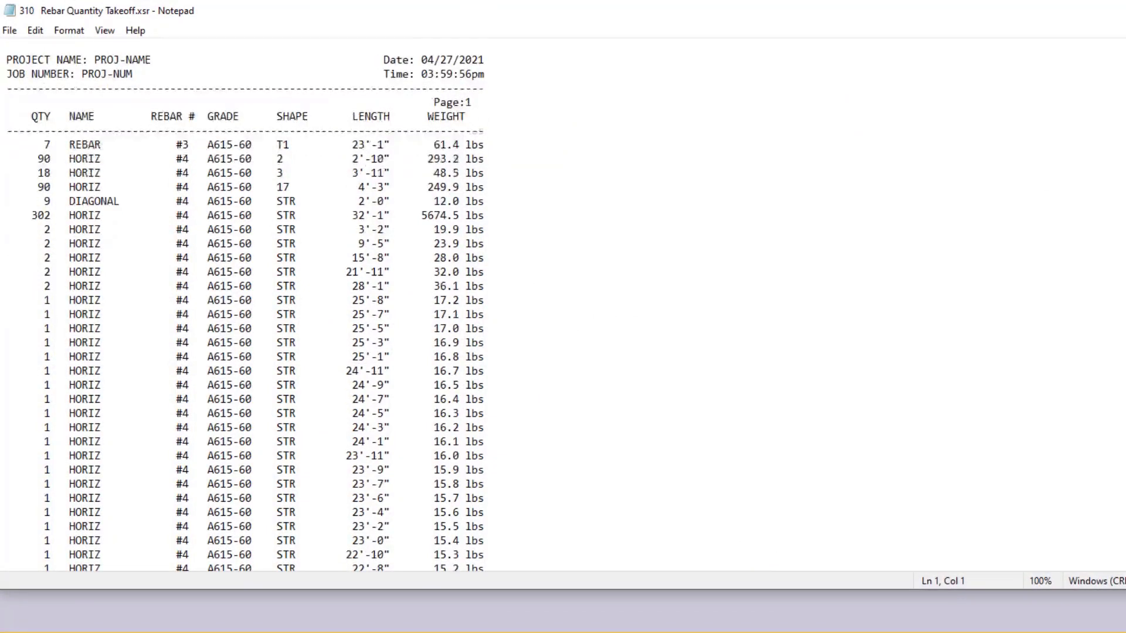
scroll(245, 305, "down", 3)
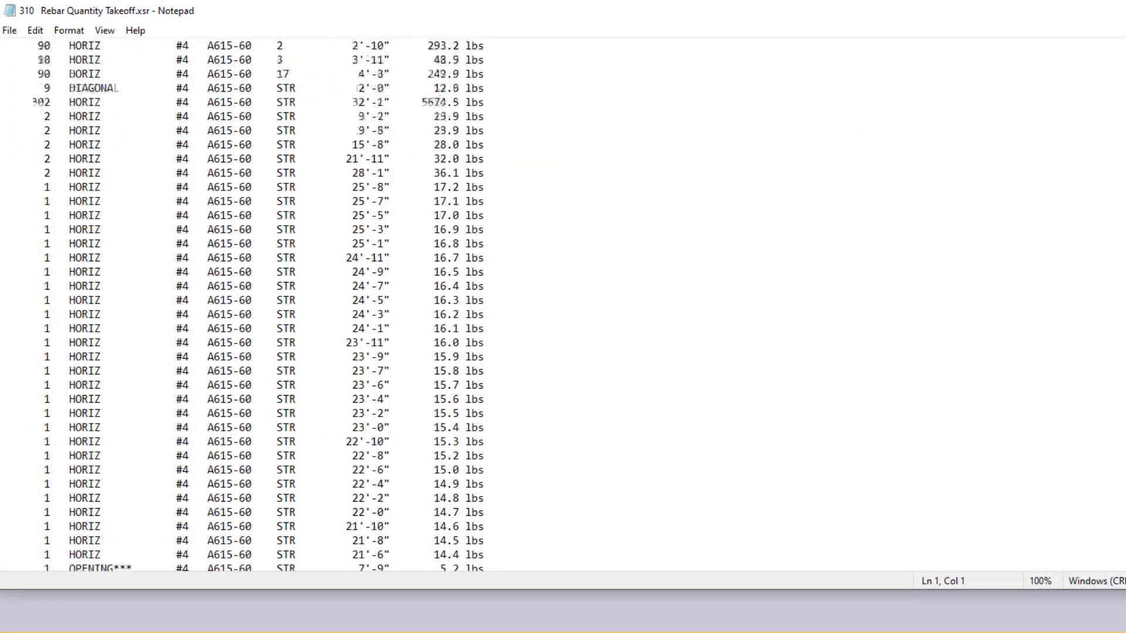
scroll(245, 304, "down", 4)
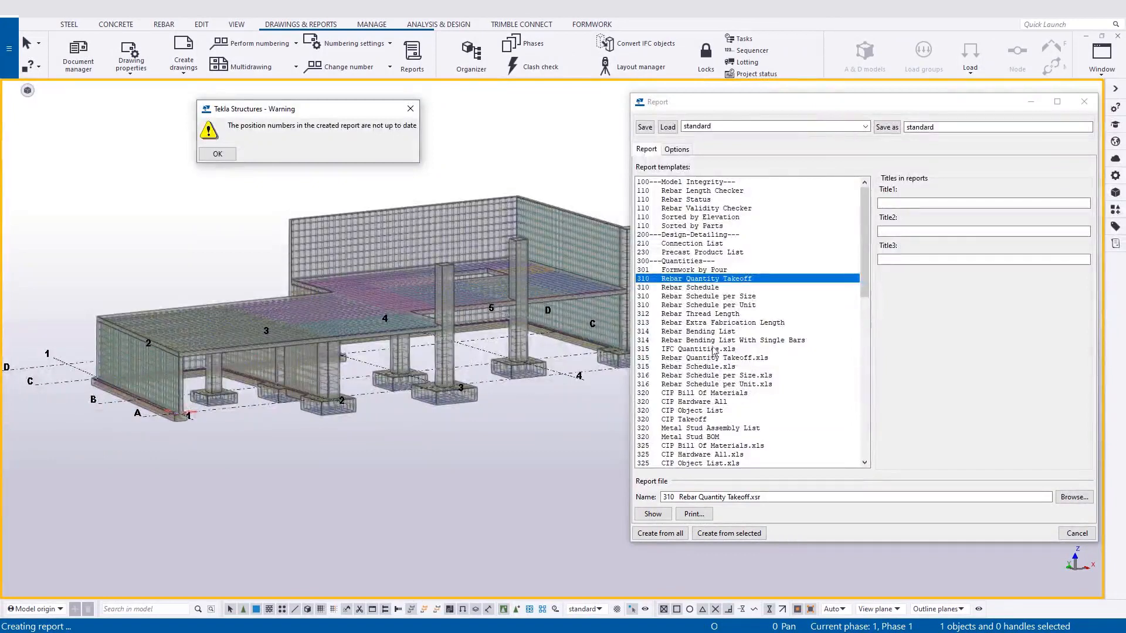
Create the 314 Rebar Bending List report from all model objects, and close the report and the report dialog.
left_click(698, 331)
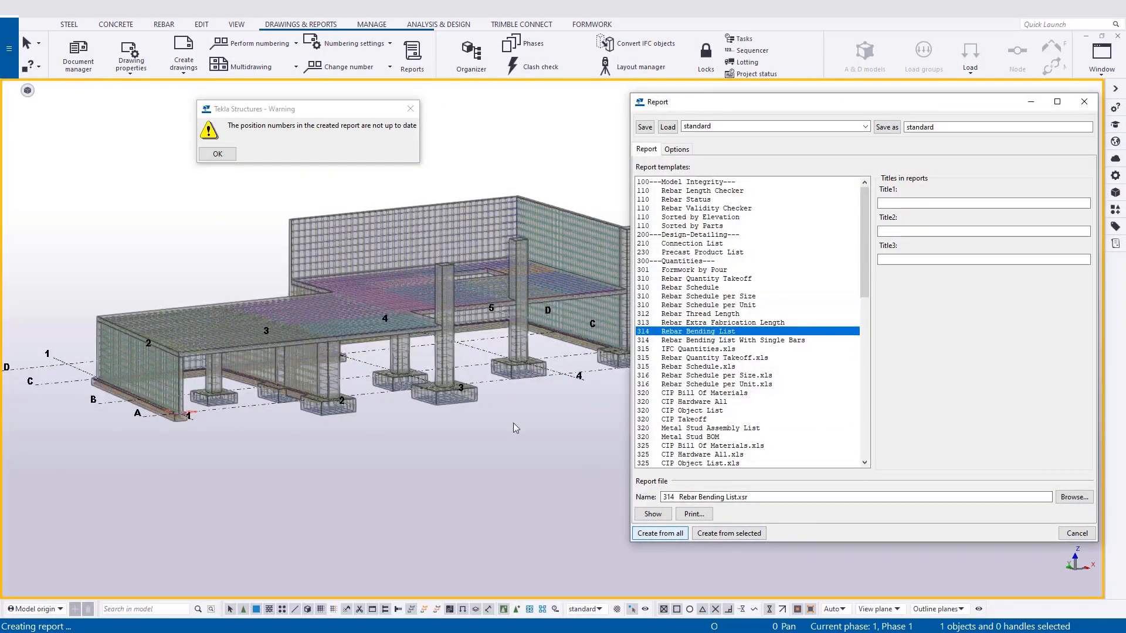
left_click(218, 155)
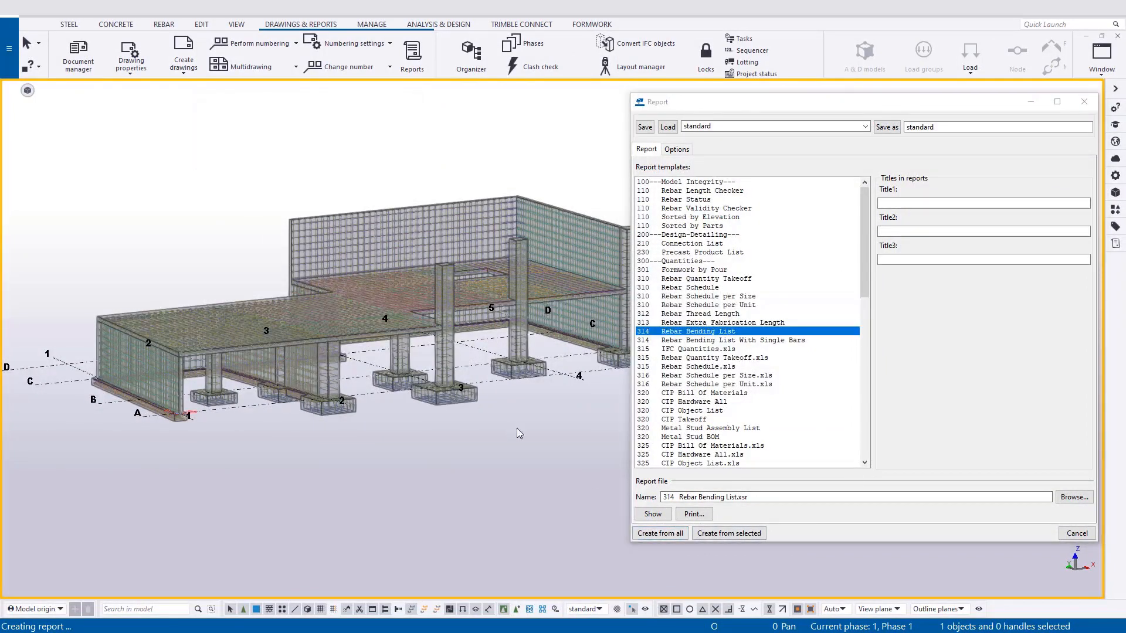
left_click(660, 534)
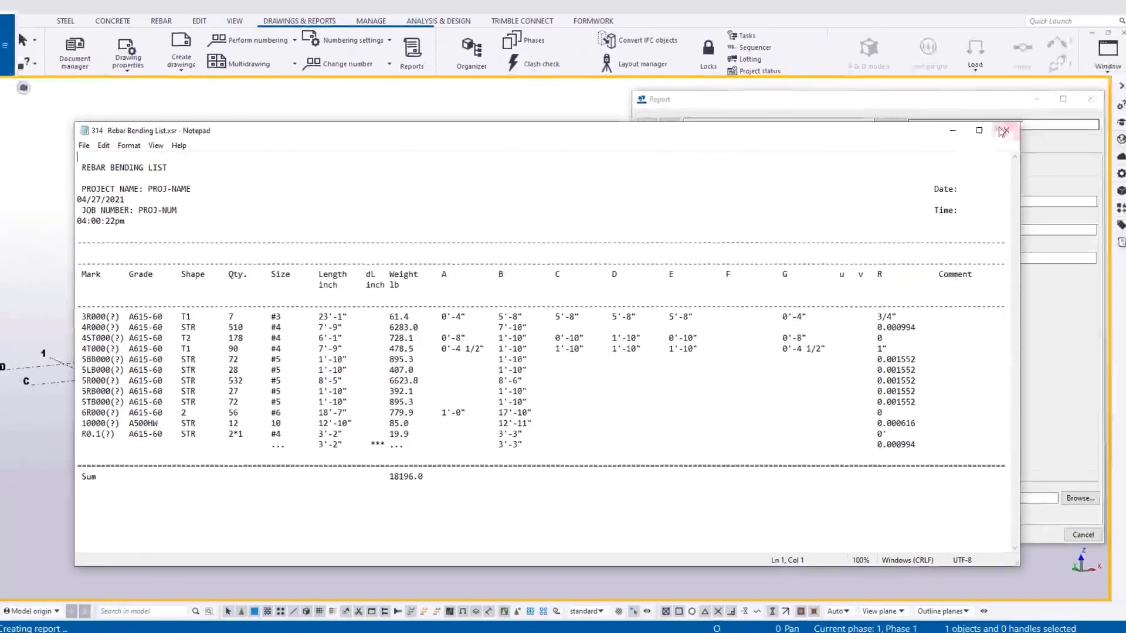
left_click(1096, 91)
left_click(748, 341)
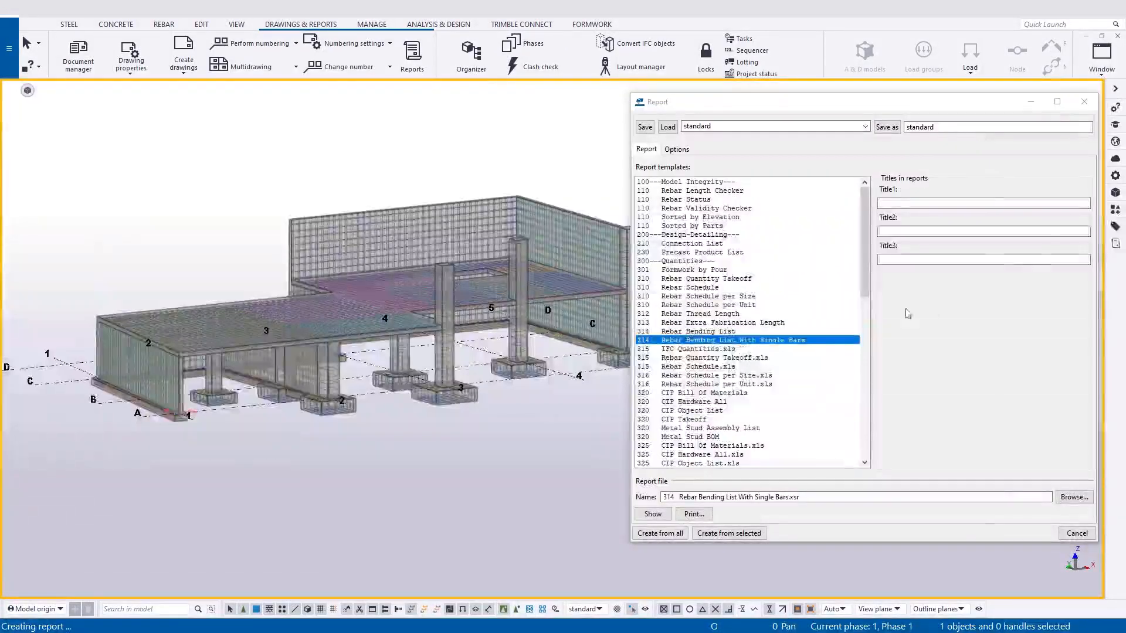
left_click(1088, 103)
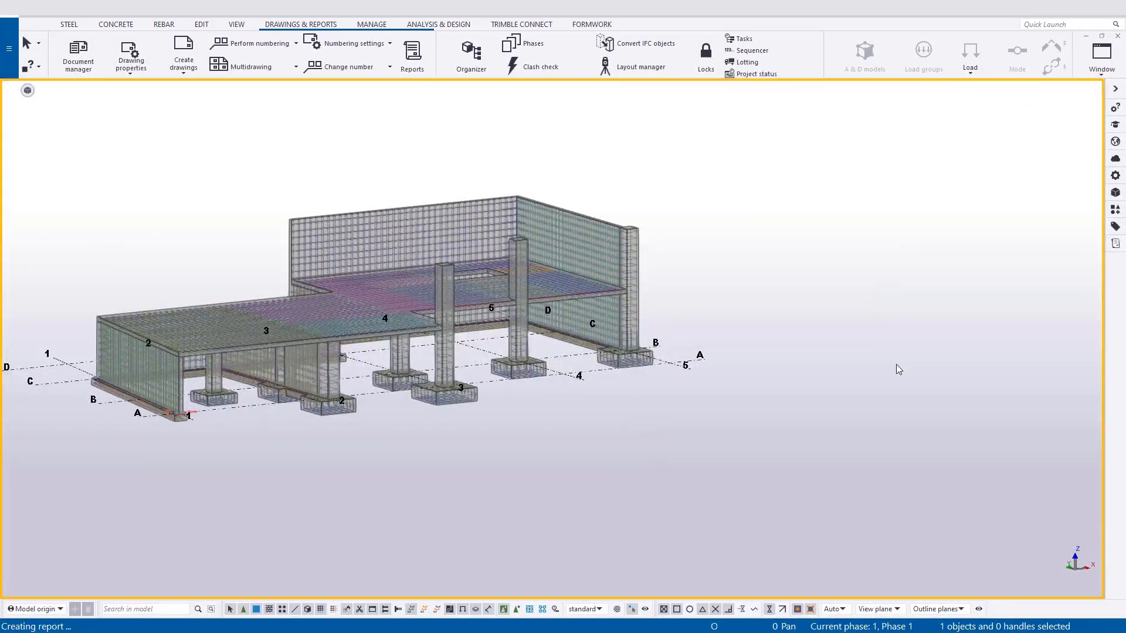
Open the Organizer, place it clear of the model and synchronize its categories with the model.
left_click(382, 26)
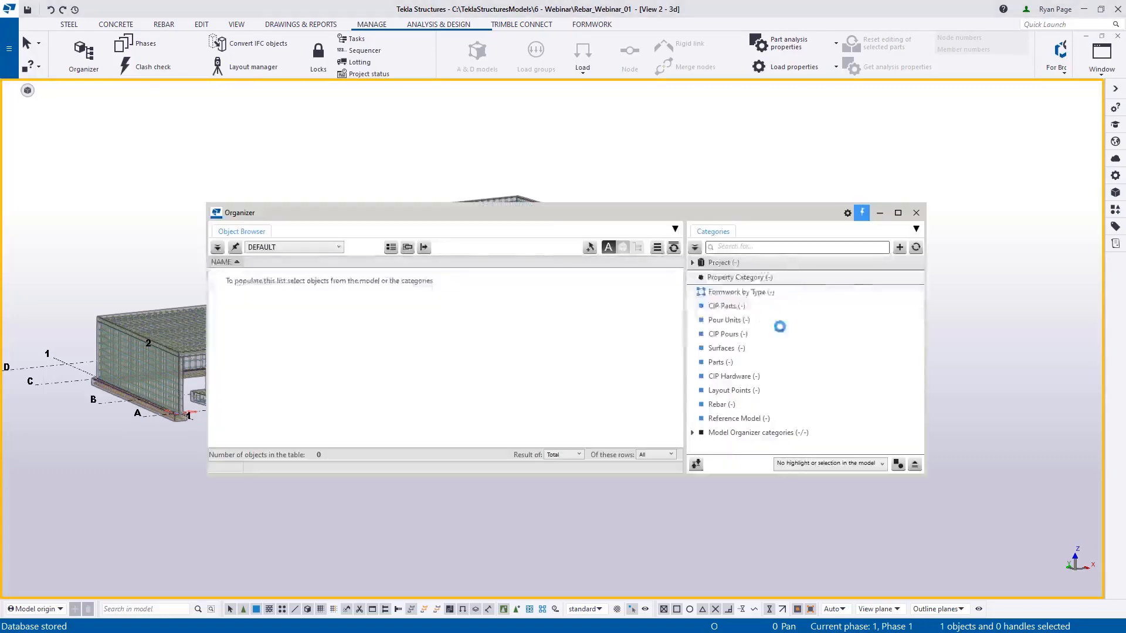
left_click_drag(714, 214, 870, 324)
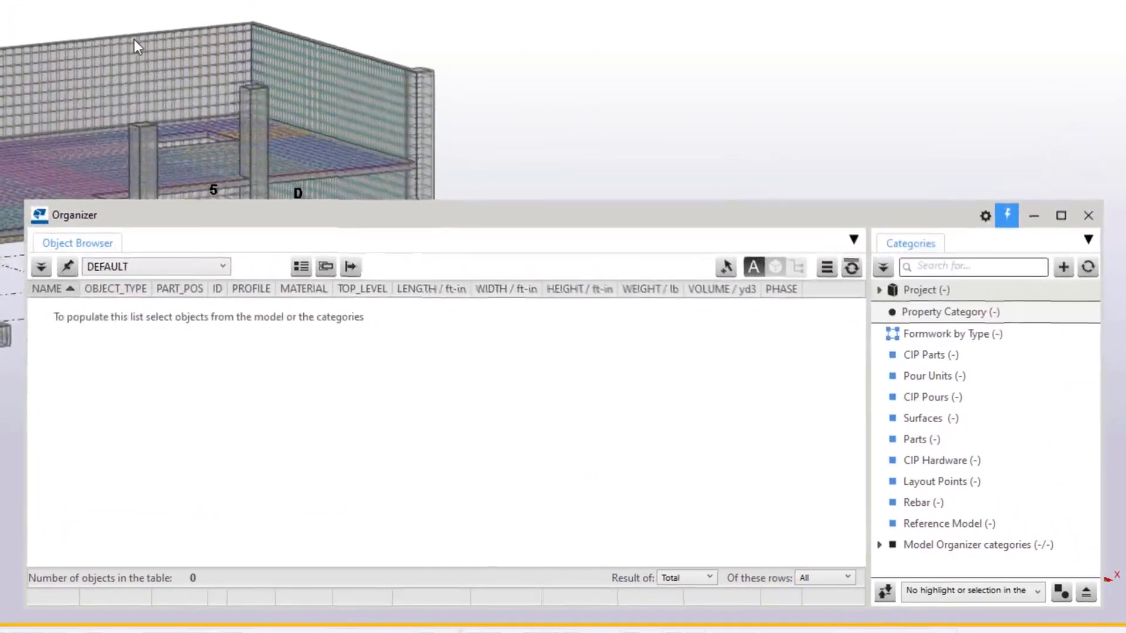
middle_click_drag(350, 215, 314, 96)
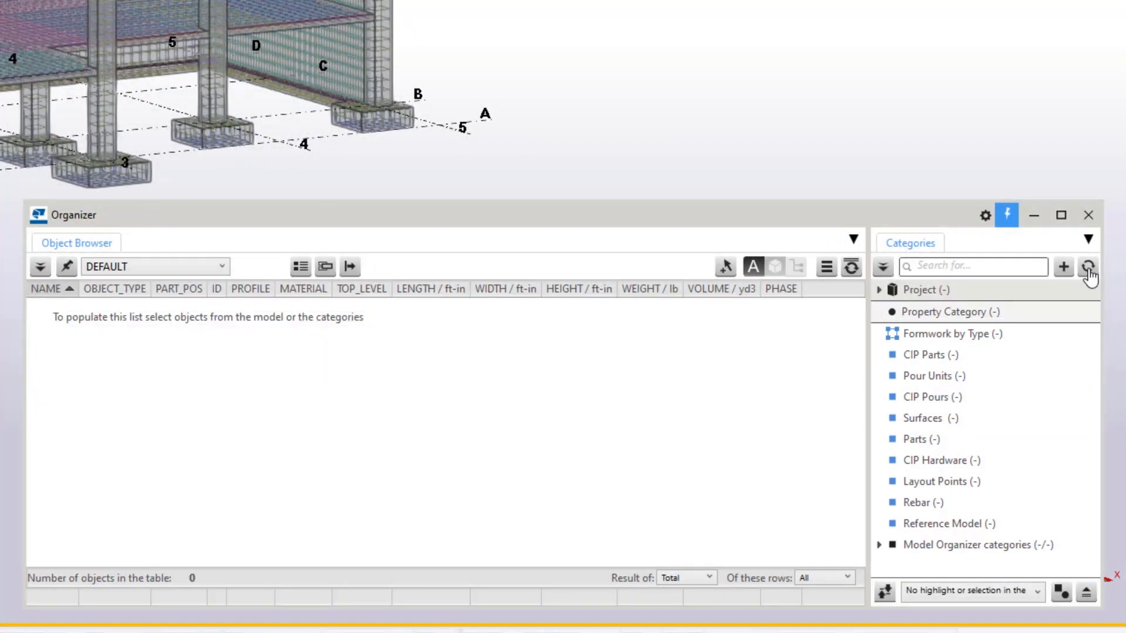
left_click(1088, 267)
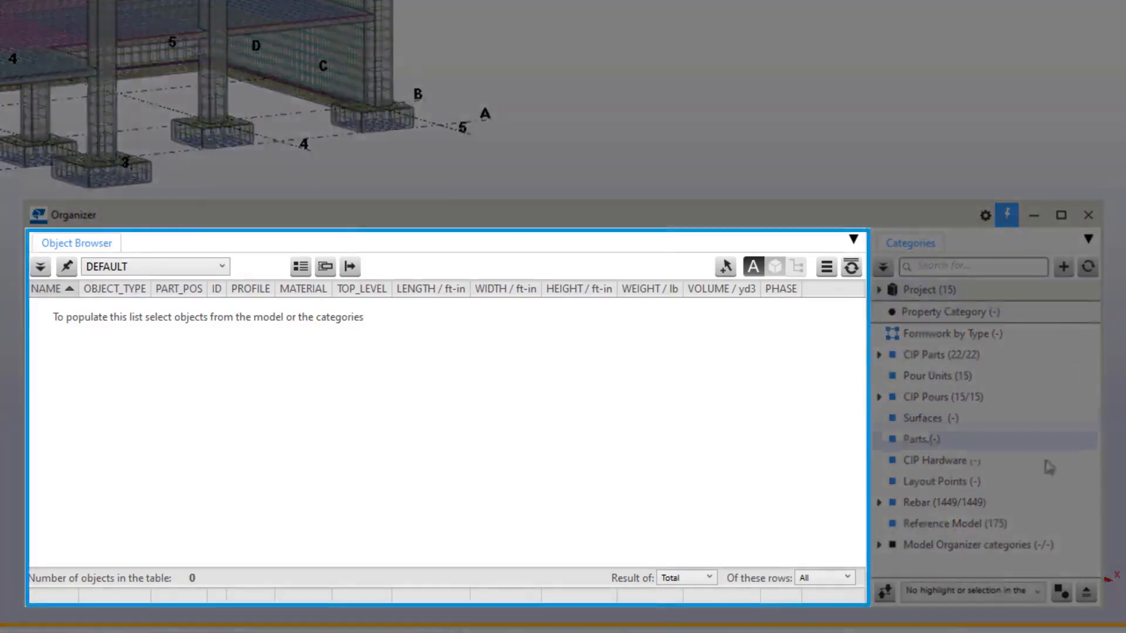
List all bars of the Rebar category in the object browser and expand the category into its bar sizes.
left_click(938, 503)
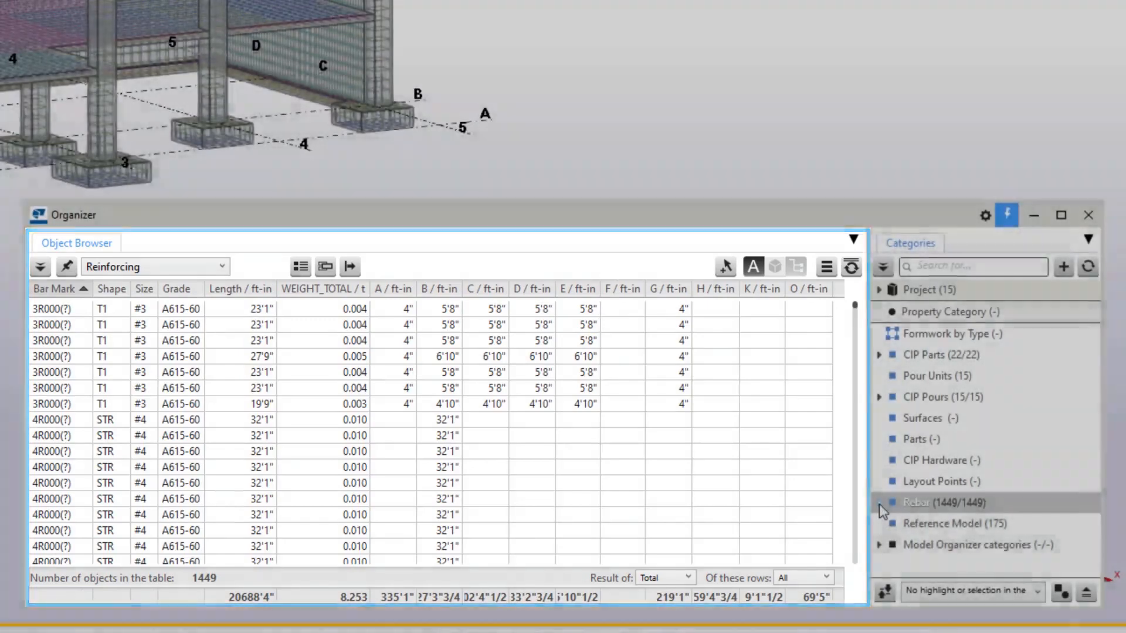
left_click(879, 503)
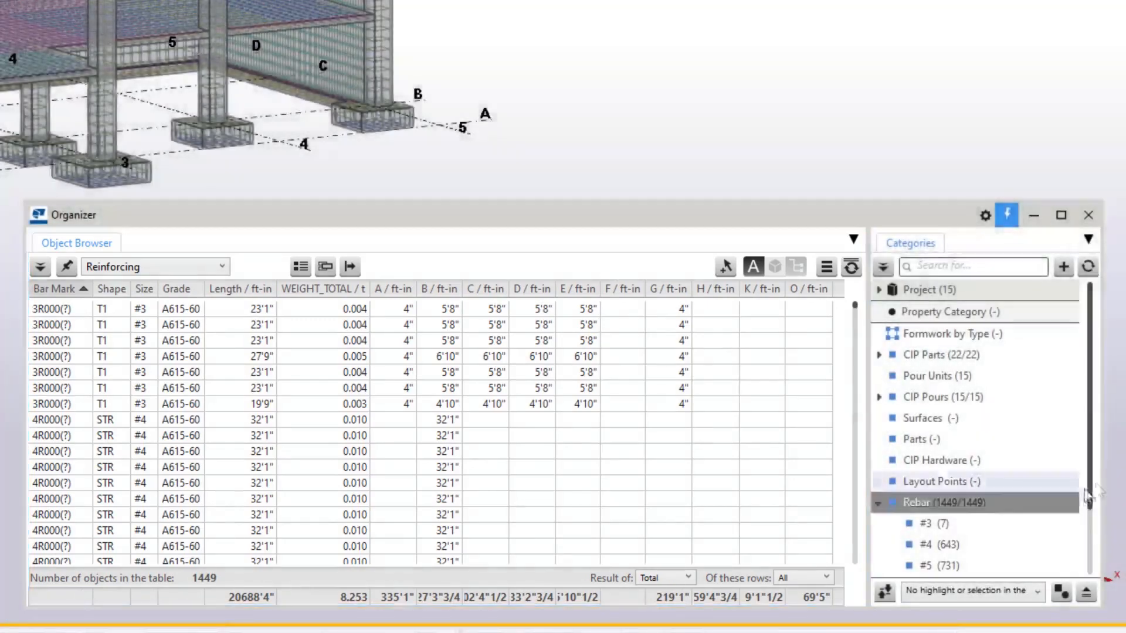
left_click_drag(1092, 492, 1089, 547)
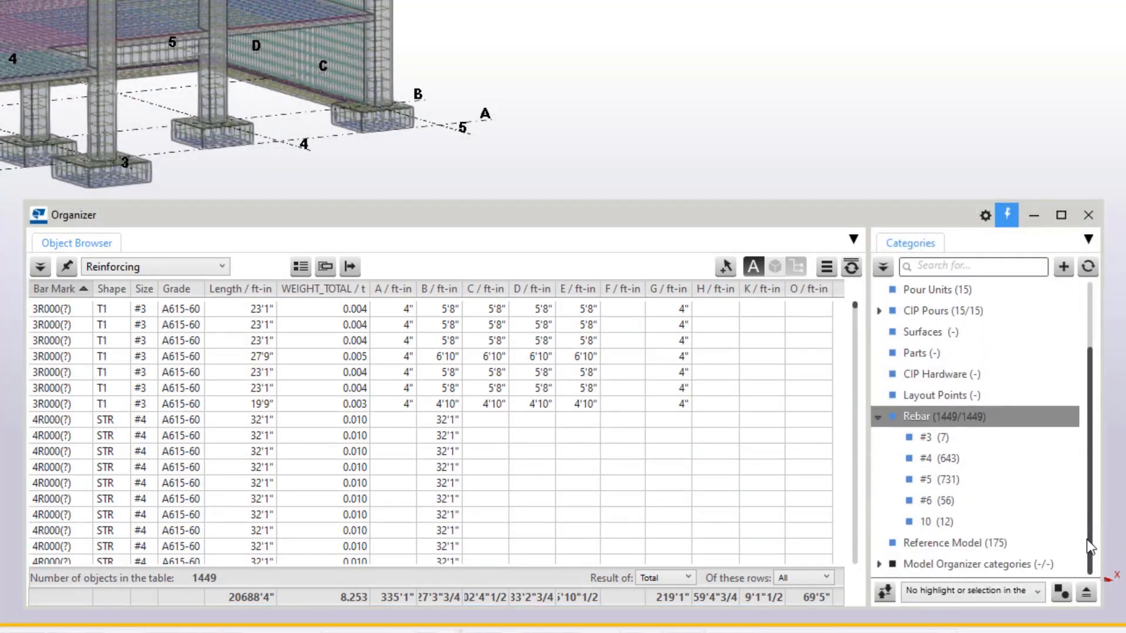
Combine identical bars into single counted rows in the object browser and show the column grouping area.
left_click(798, 267)
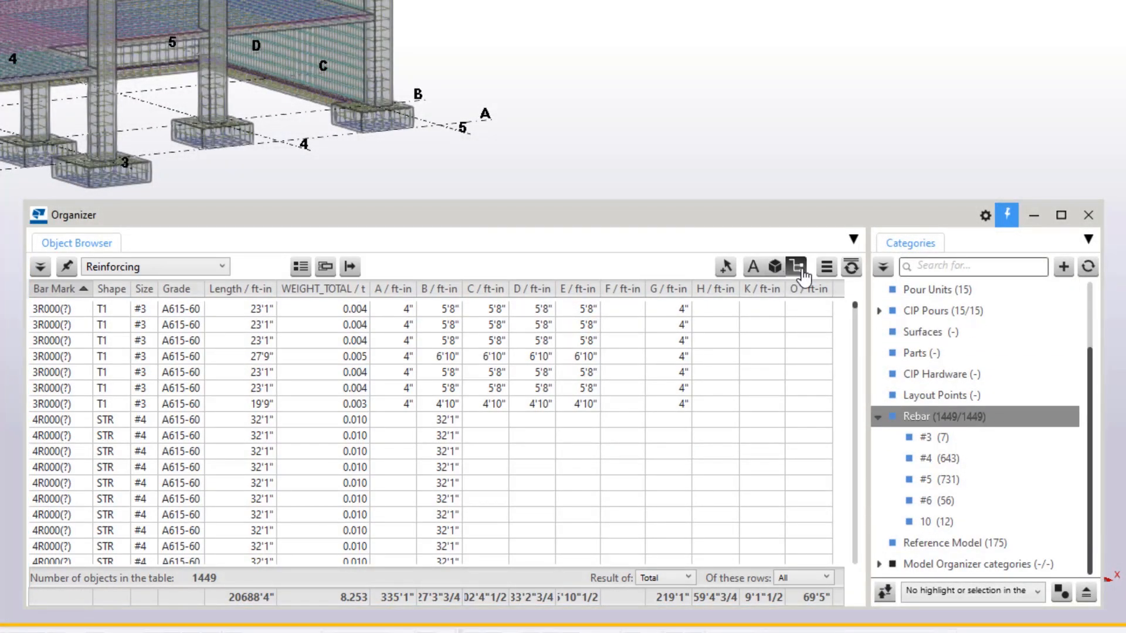
left_click(325, 269)
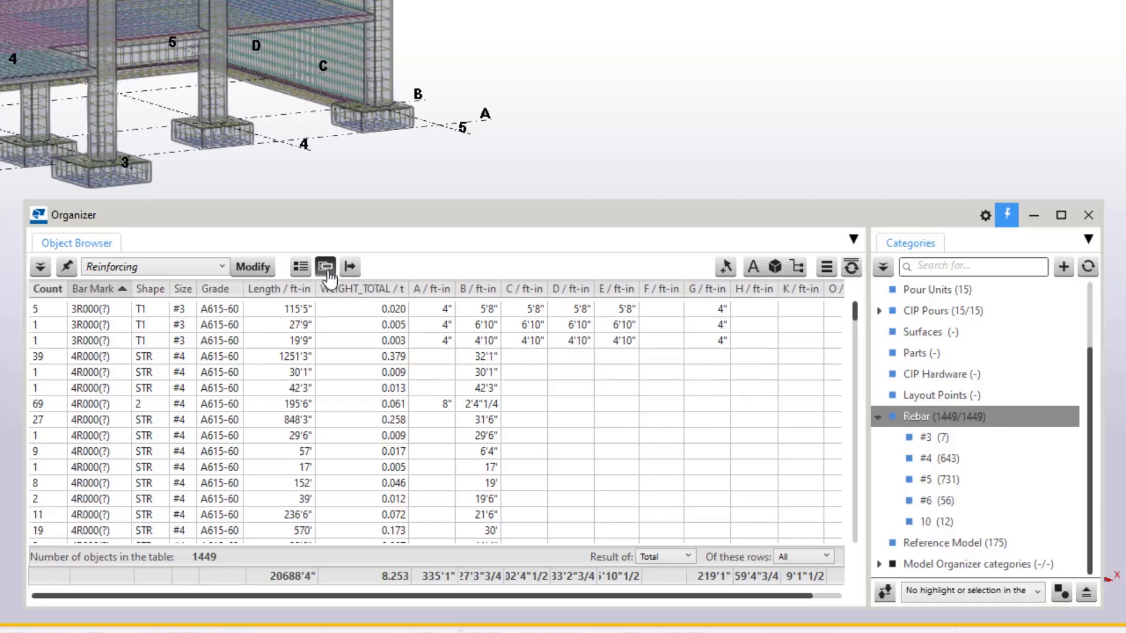
left_click(301, 268)
left_click(326, 269)
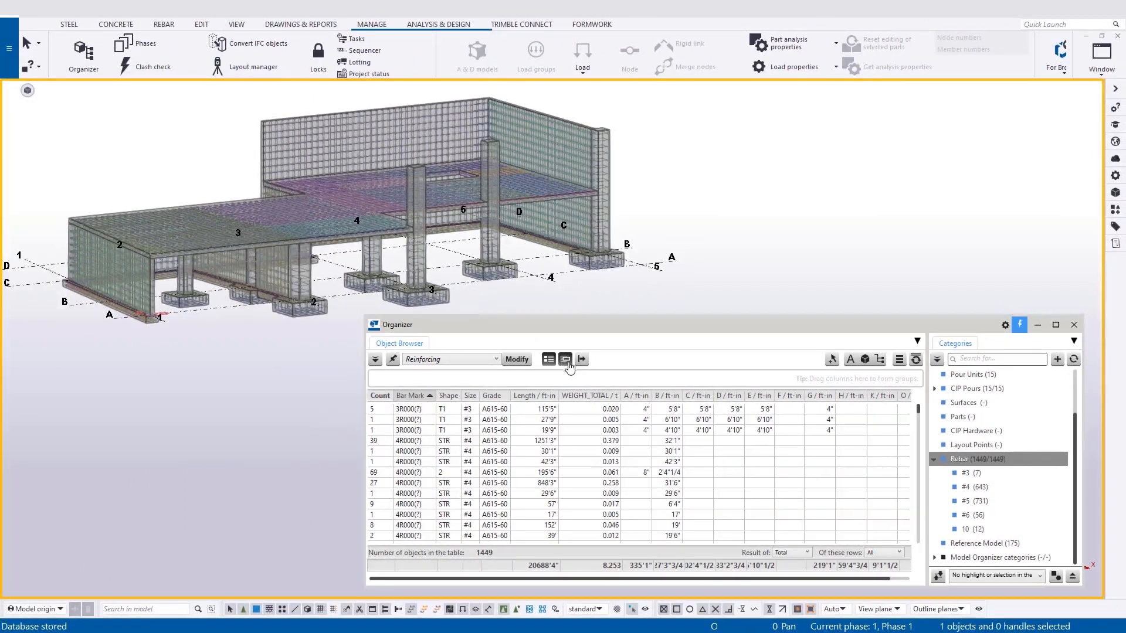
Group the rebar list by Shape, then expand and collapse the shape 2 group.
left_click_drag(449, 398, 483, 391)
left_click(375, 418)
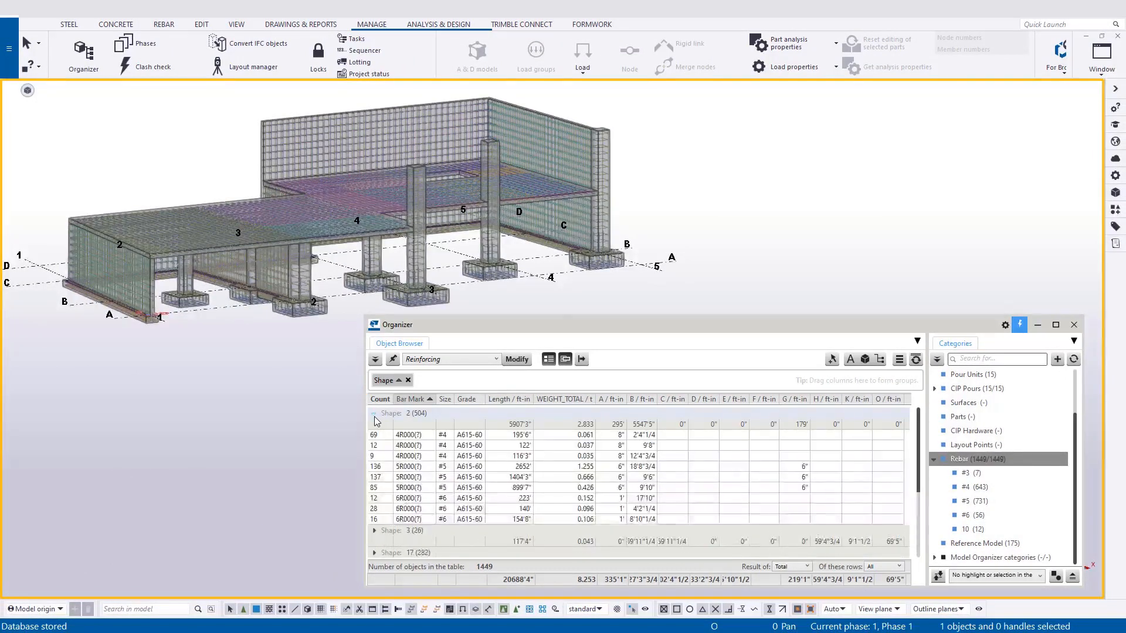
left_click(374, 415)
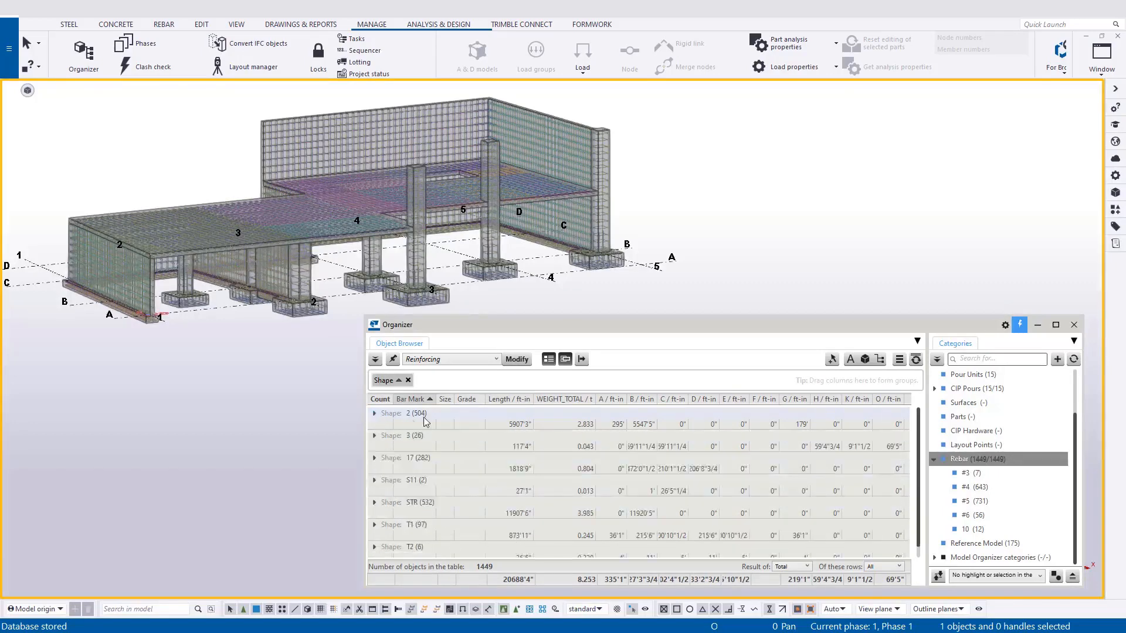
Expand the STR shape group to review its straight bars, collapse it again and check the remaining shape groups.
left_click(375, 503)
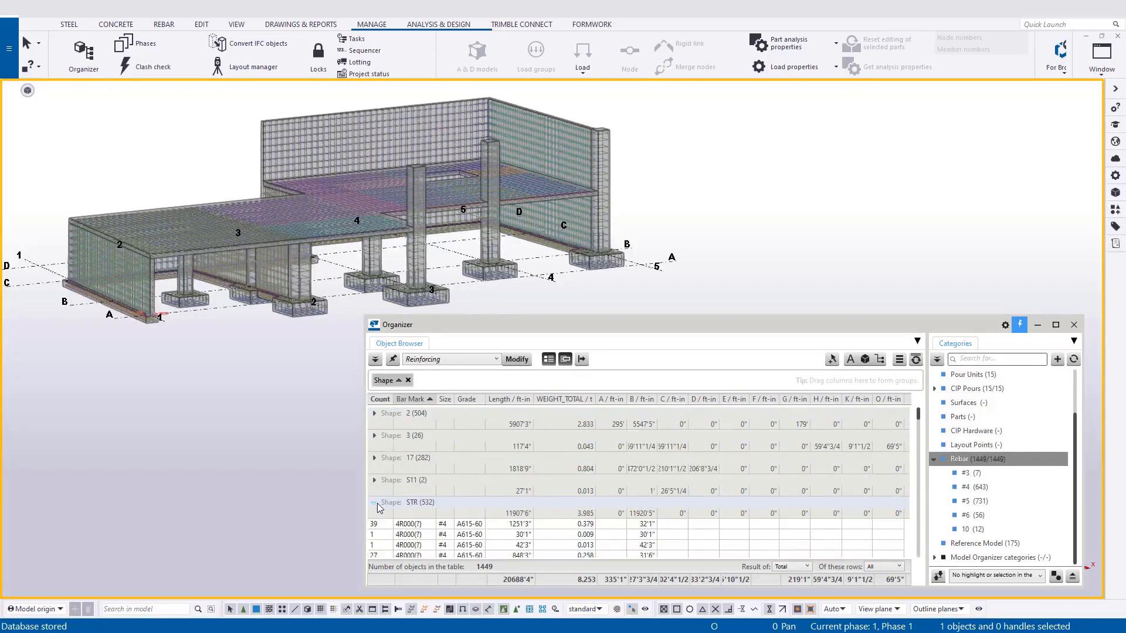
scroll(410, 498, "down", 3)
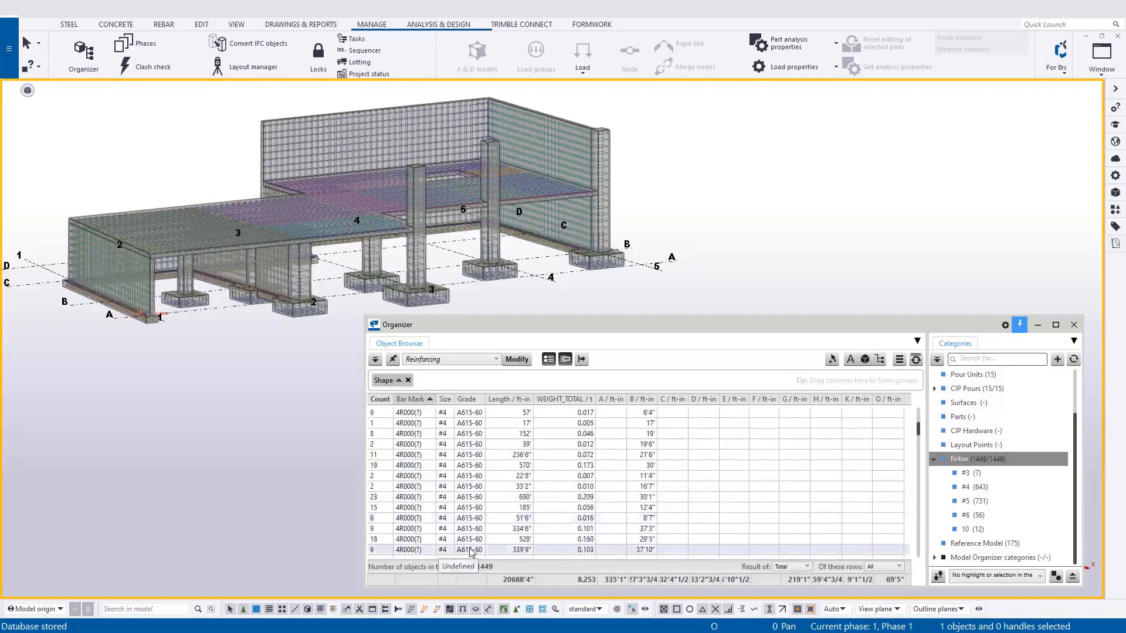
scroll(475, 539, "up", 3)
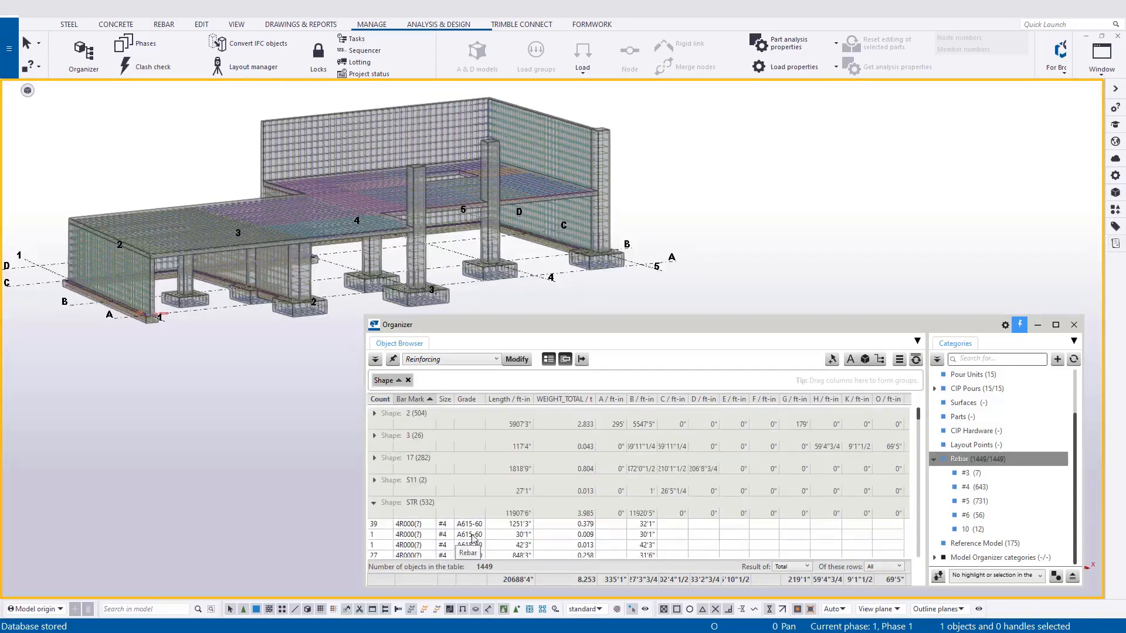
left_click(374, 502)
scroll(597, 502, "down", 2)
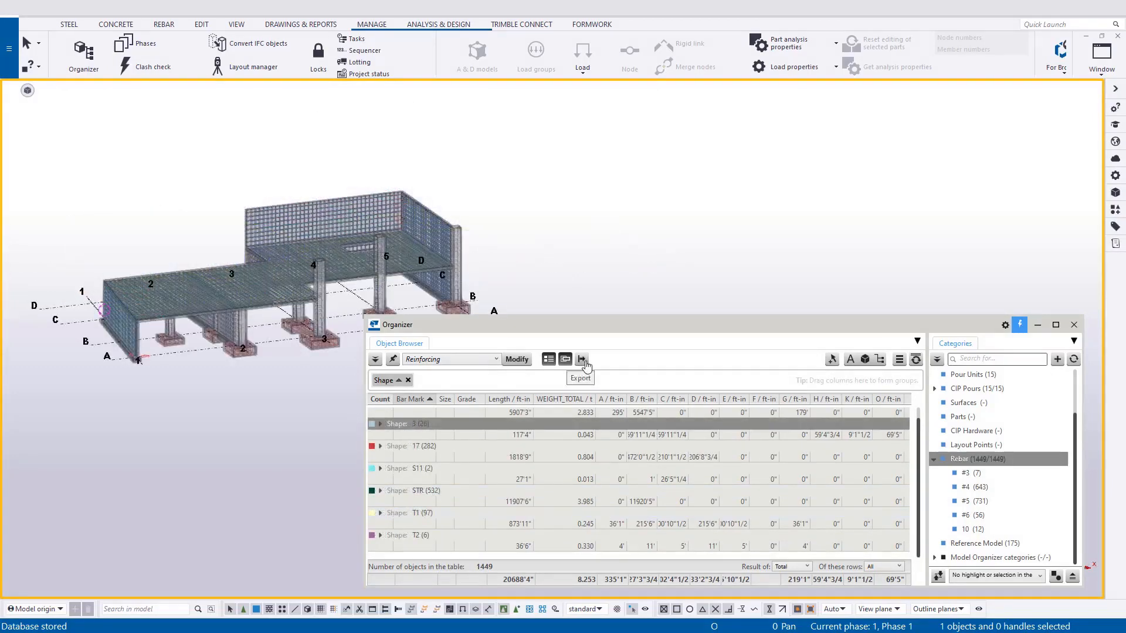
Export the shape-grouped rebar list to Excel and bring the spreadsheet to full size with the Organizer minimized.
left_click(583, 360)
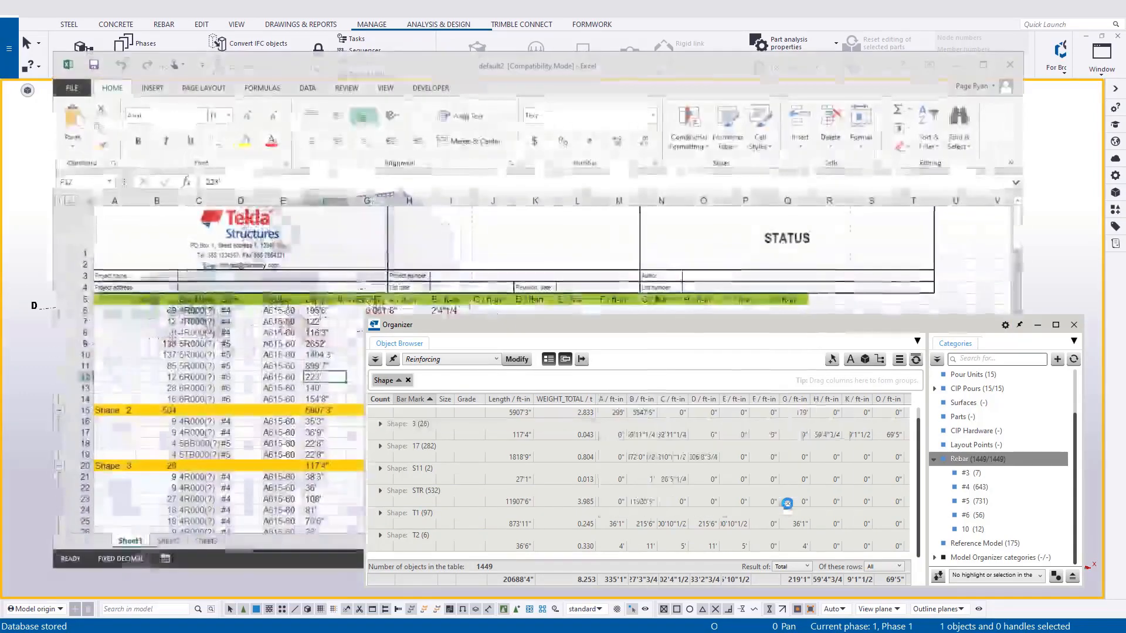
left_click(1038, 325)
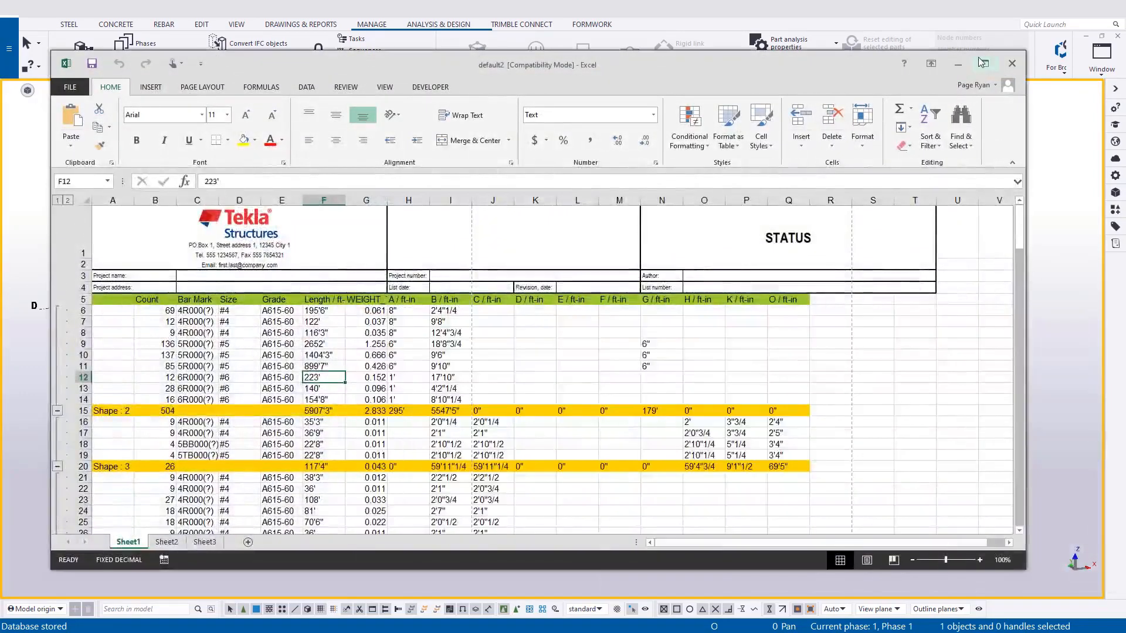
left_click(985, 63)
Fit the widths of columns A to T to their contents and clear the column selection.
left_click_drag(780, 147, 874, 145)
double_click(874, 145)
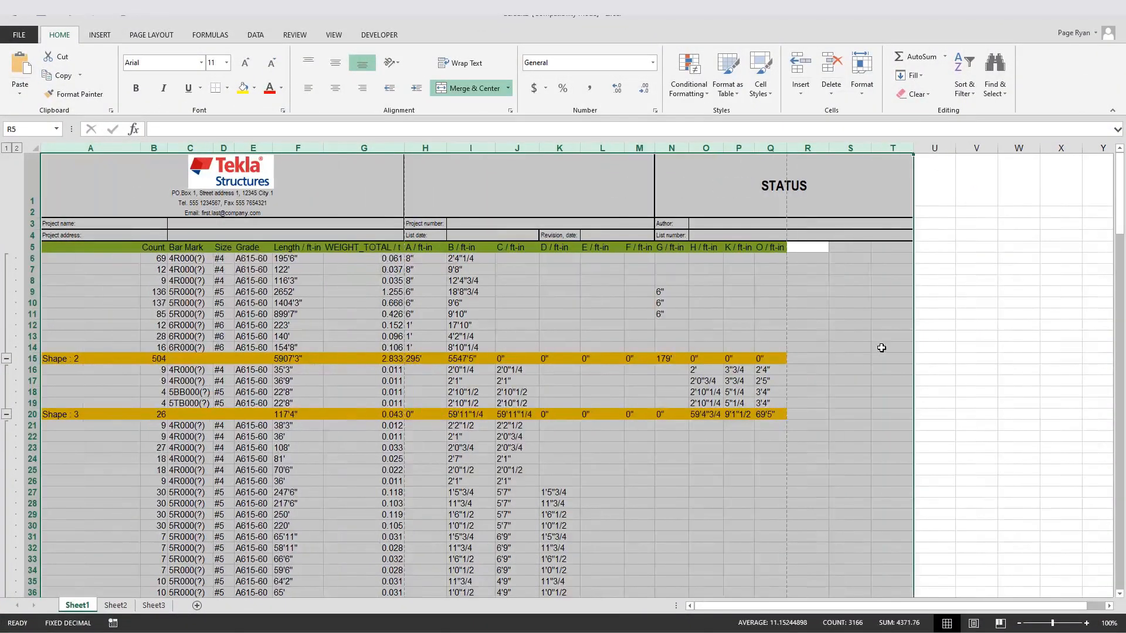
left_click(891, 347)
Collapse and re-expand the detail rows of shape 2, and review the shape groups further down the sheet.
left_click(7, 359)
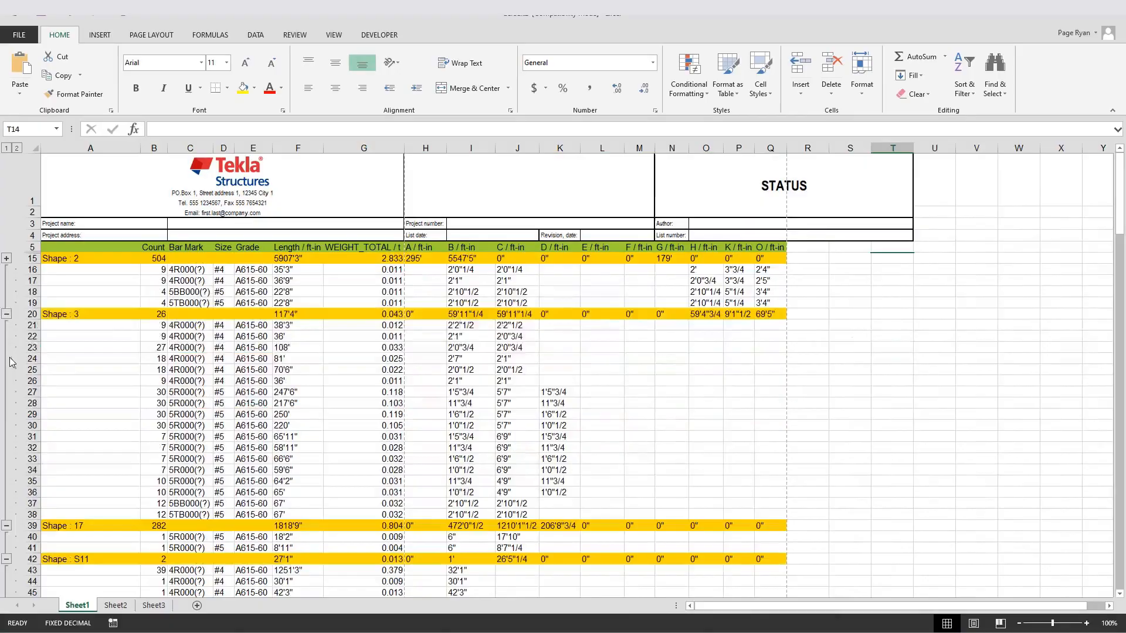
left_click(7, 259)
scroll(794, 370, "down", 3)
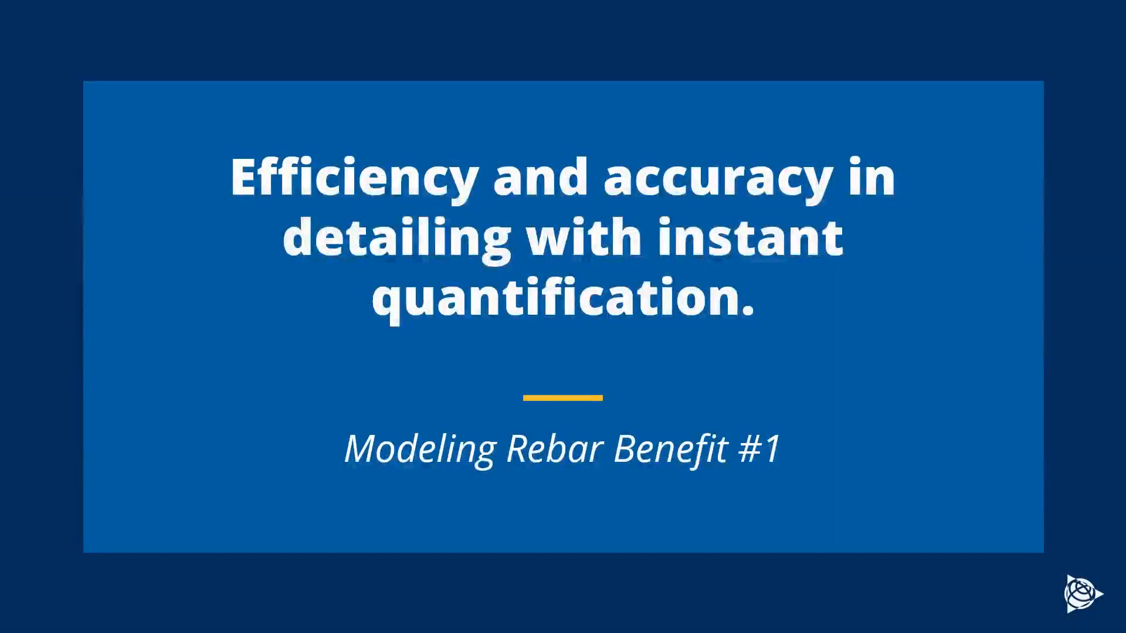
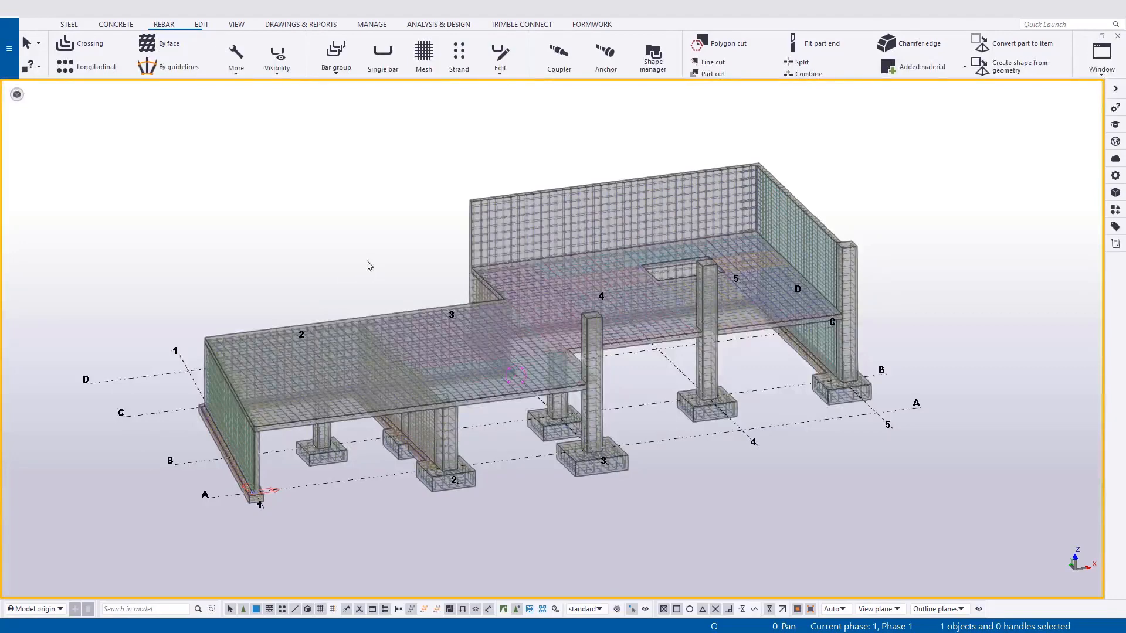
Open the numbering settings and load the 1_Initial_Numbering preset.
left_click(315, 26)
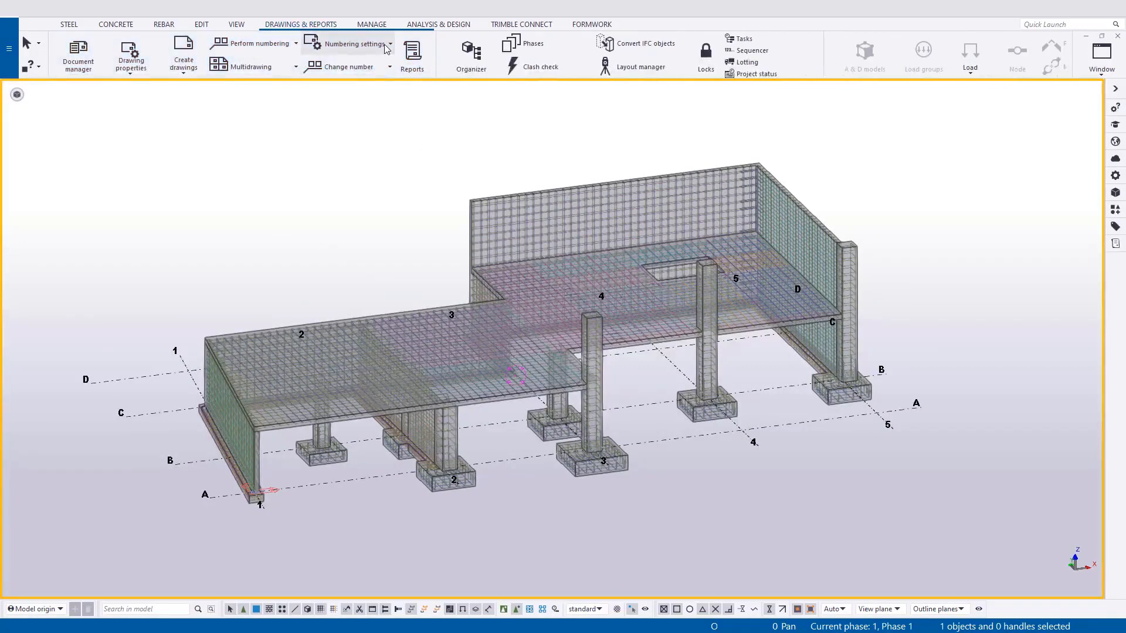
left_click(387, 49)
left_click(332, 68)
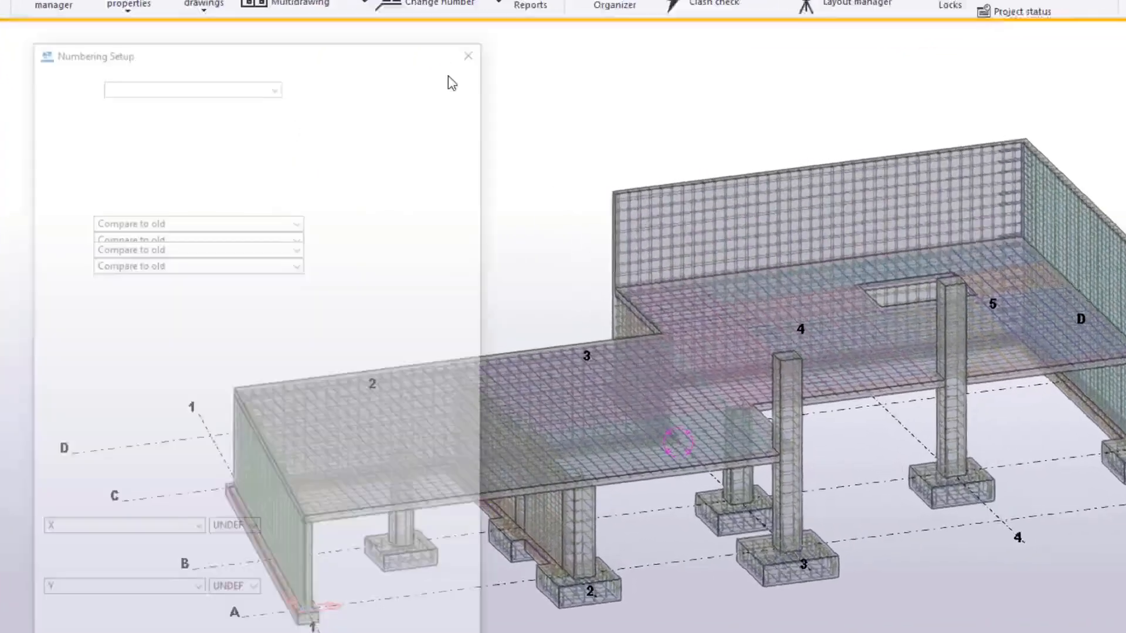
left_click(302, 91)
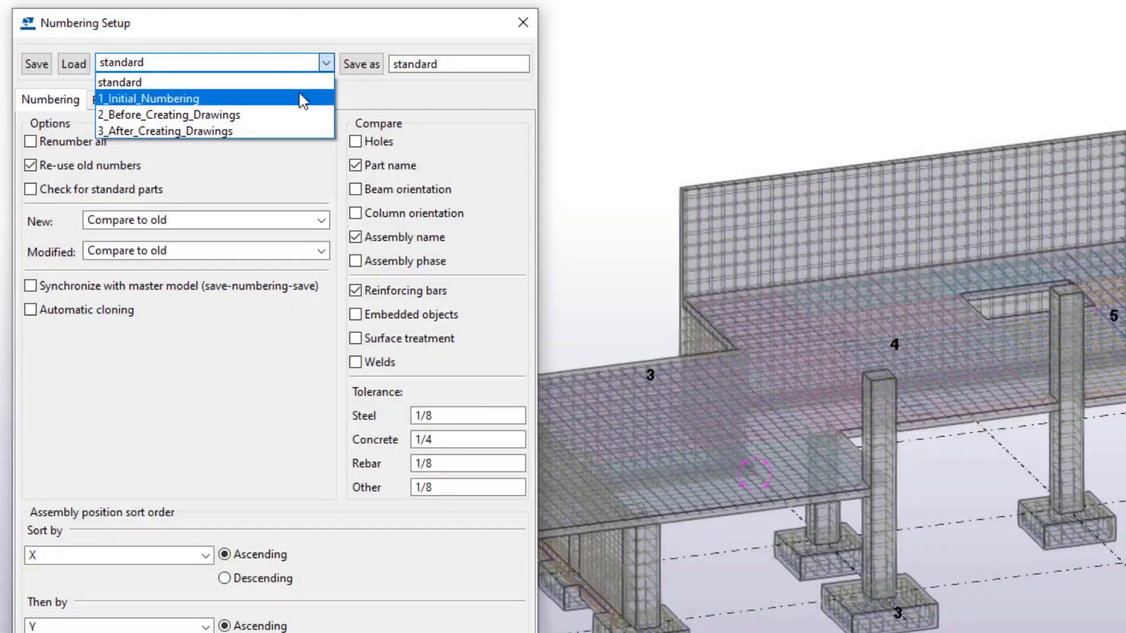
left_click(301, 98)
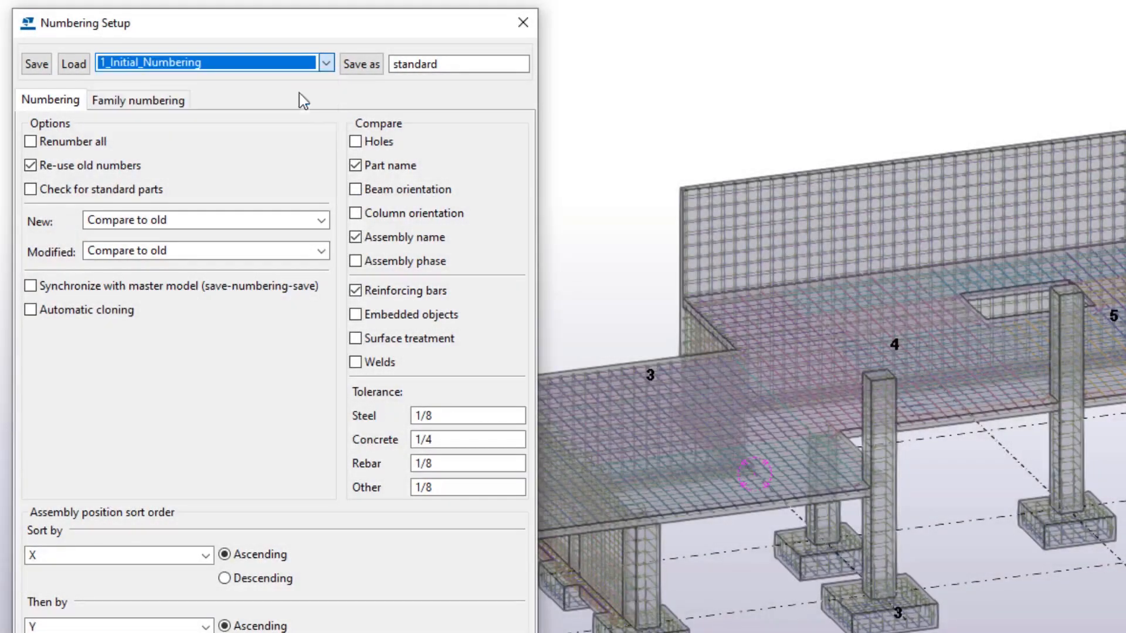
left_click(71, 66)
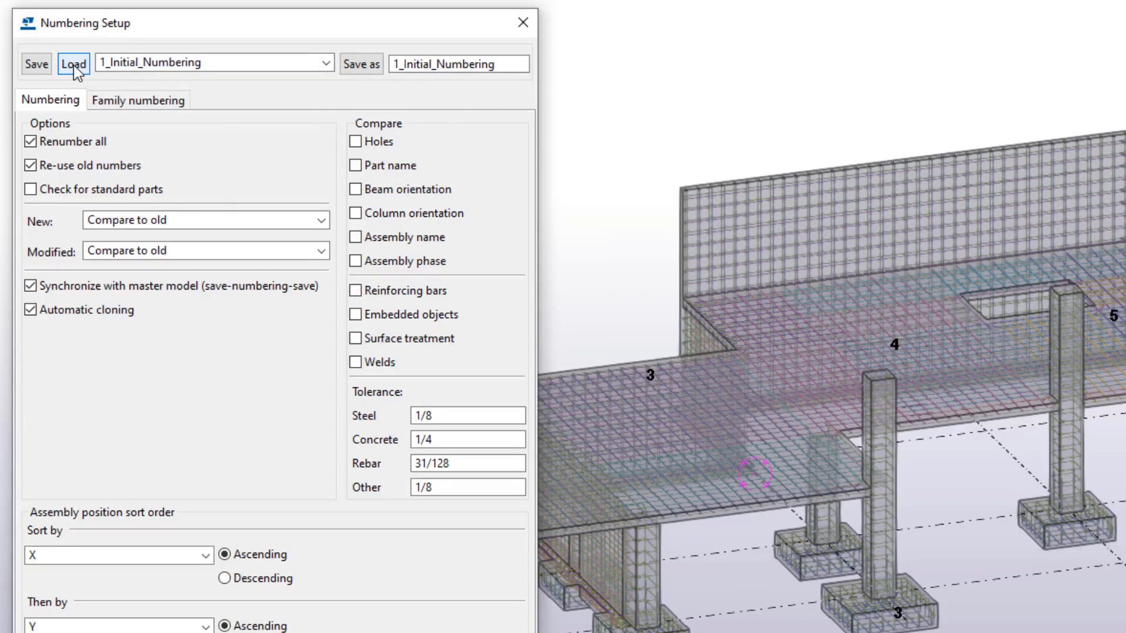
Load the 2_Before_Creating_Drawings and 3_After_Creating_Drawings presets in turn to compare their numbering options.
left_click(326, 62)
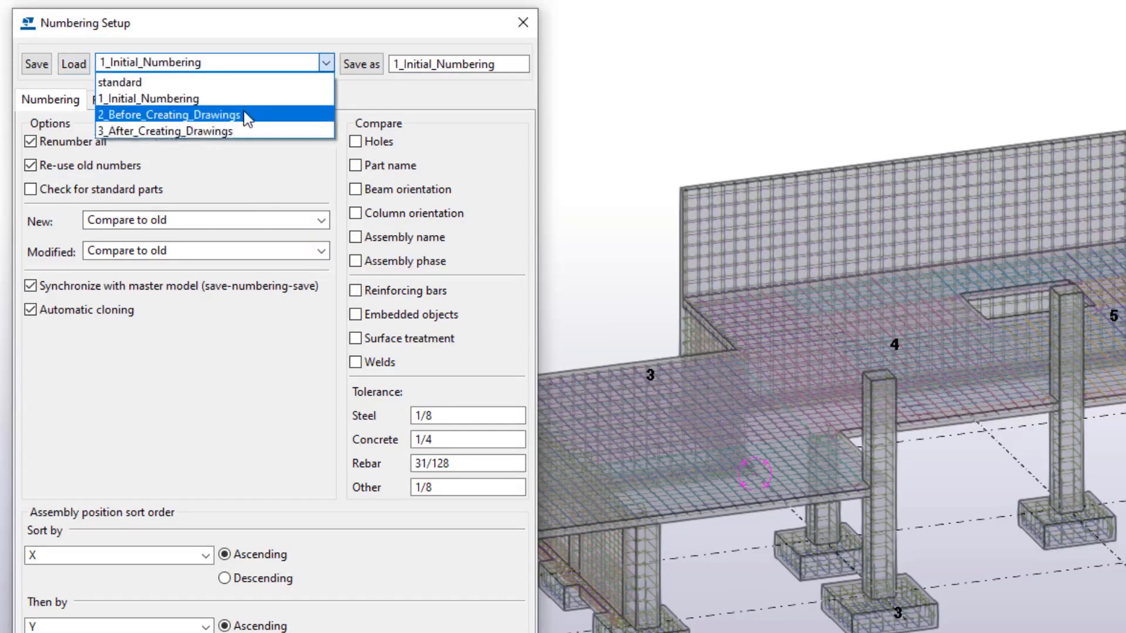
left_click(319, 113)
left_click(73, 66)
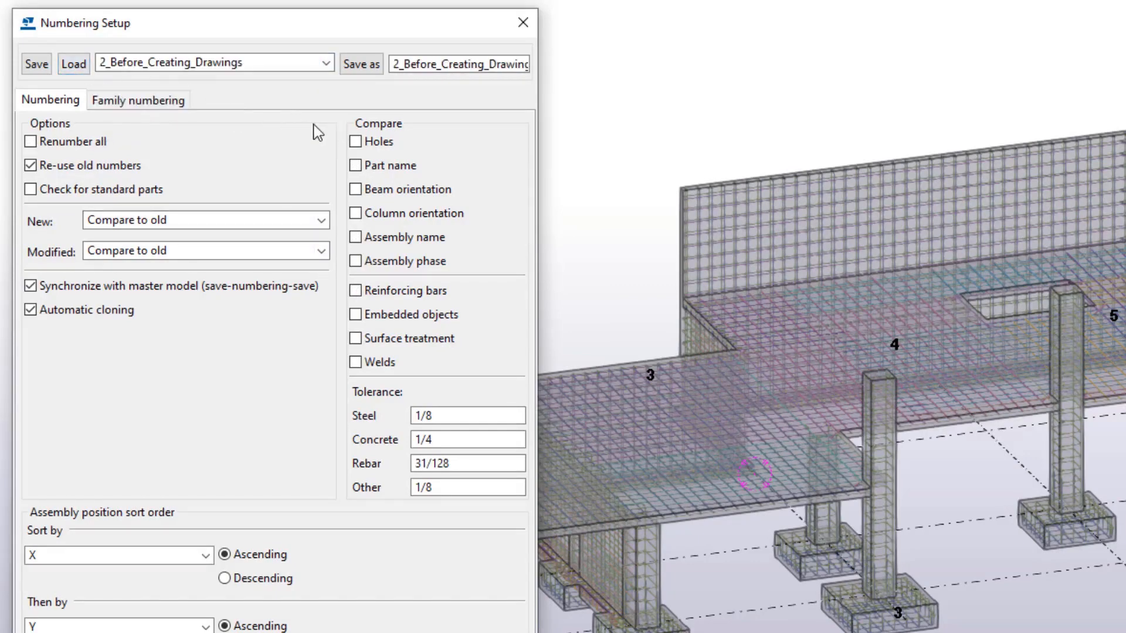
left_click(326, 63)
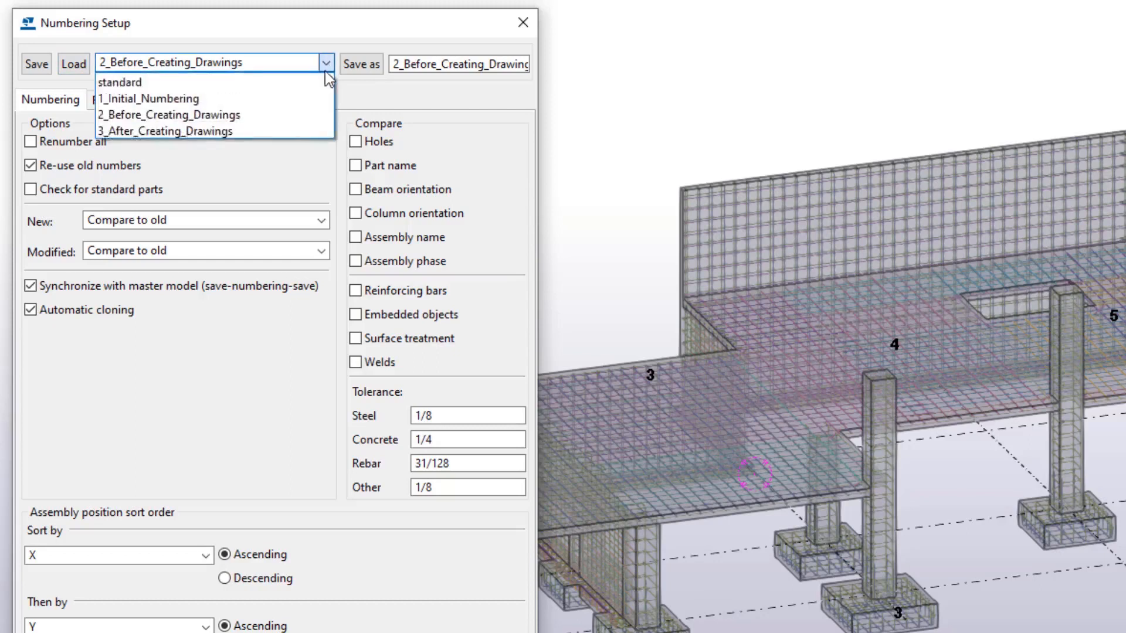
left_click(303, 131)
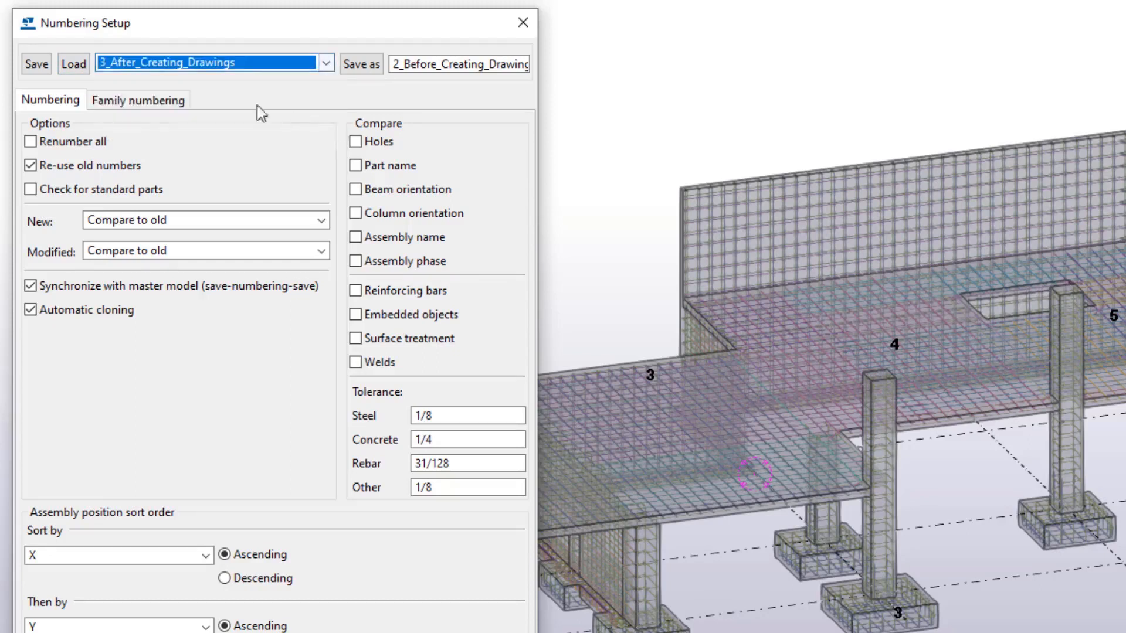
left_click(76, 62)
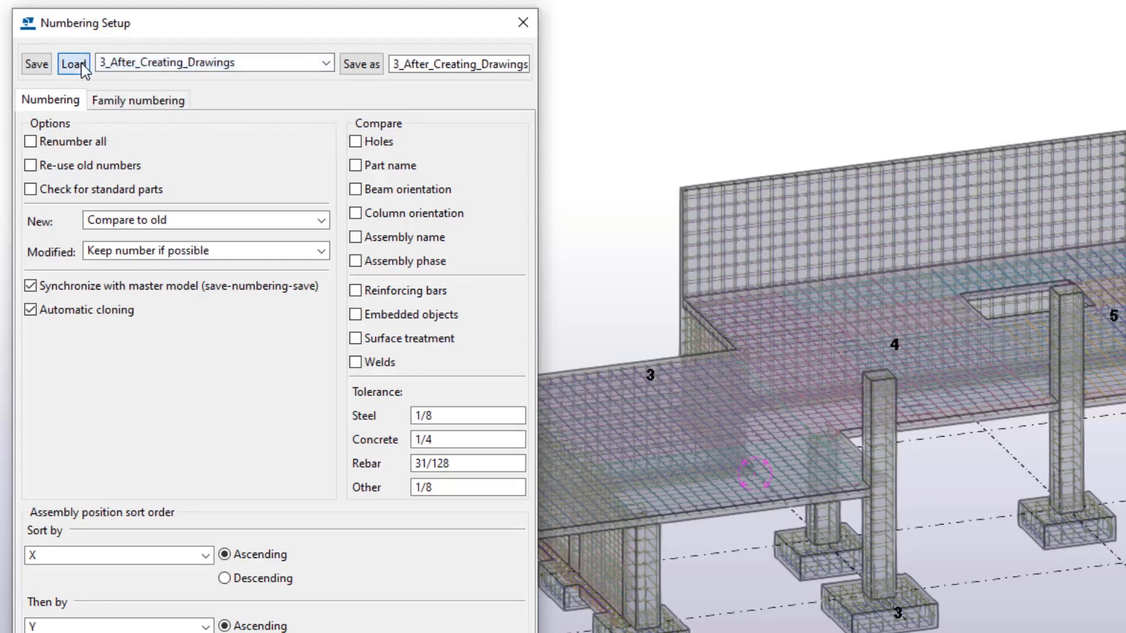
Load the 1_Initial_Numbering preset again and accept the numbering setup.
left_click(326, 63)
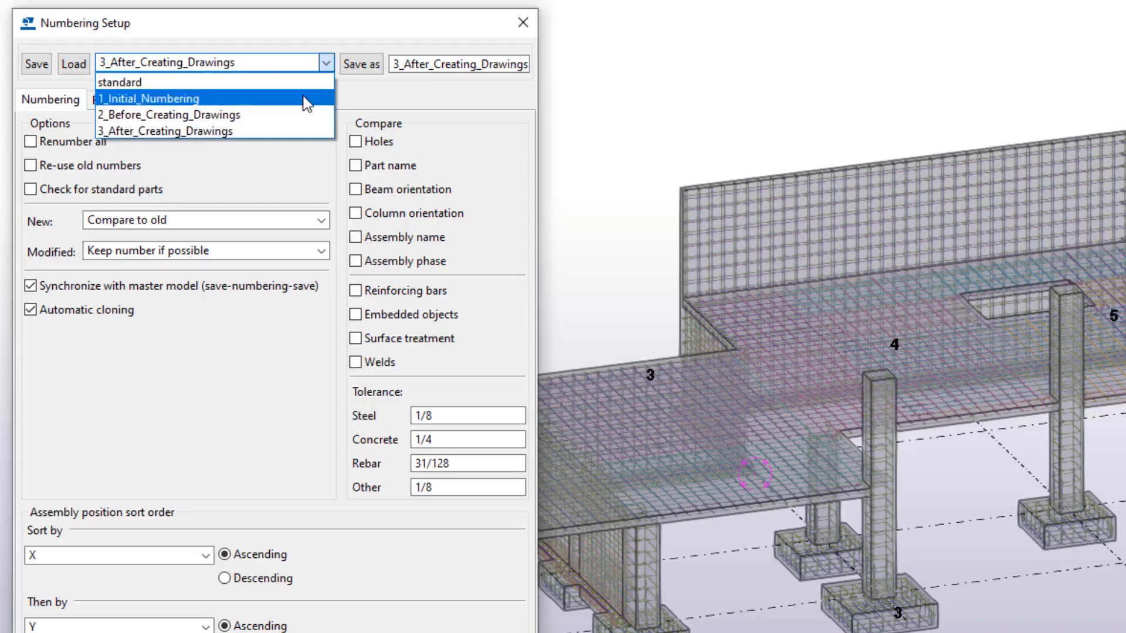
left_click(305, 104)
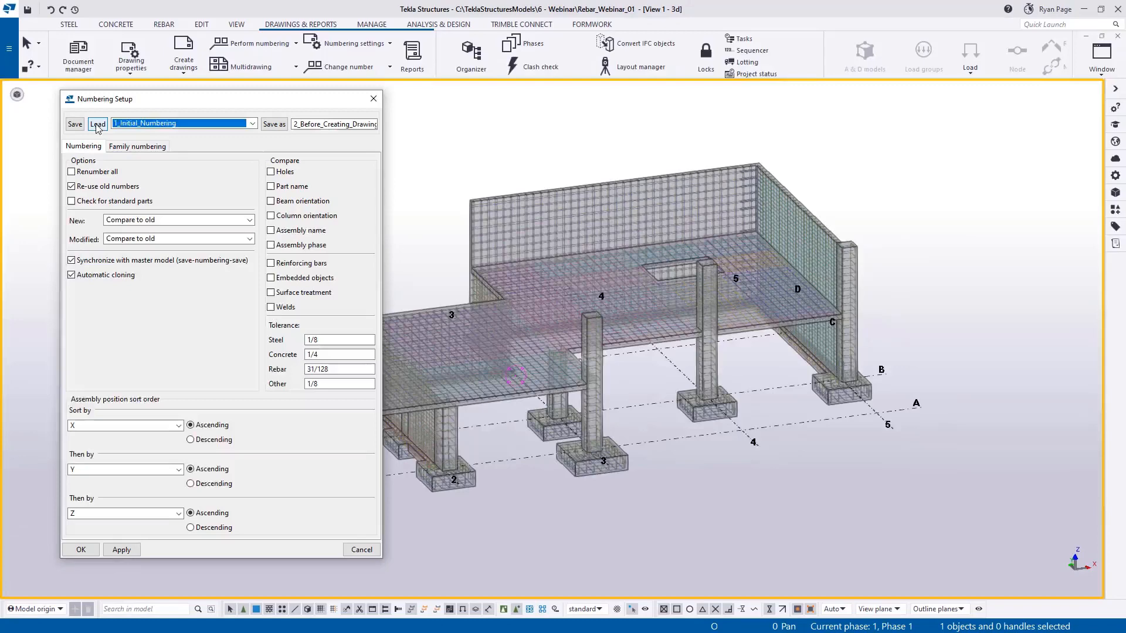
left_click(96, 119)
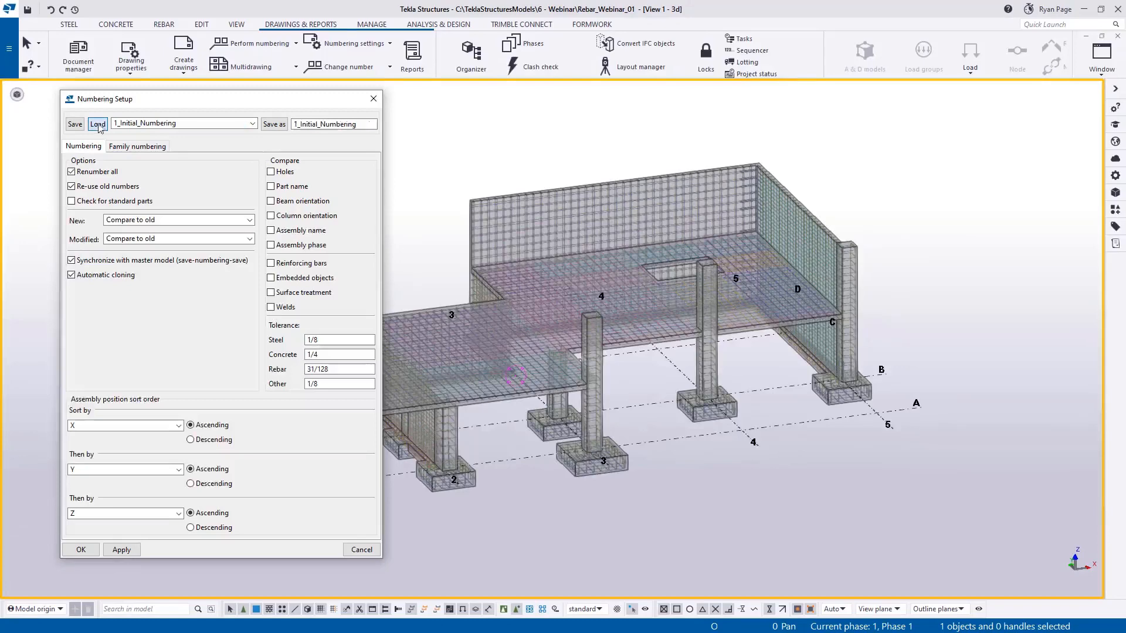
left_click(83, 552)
Number the series of all rebar in the model, using the Rebar_All selection filter, and save the numbers.
left_click_drag(115, 103, 992, 569)
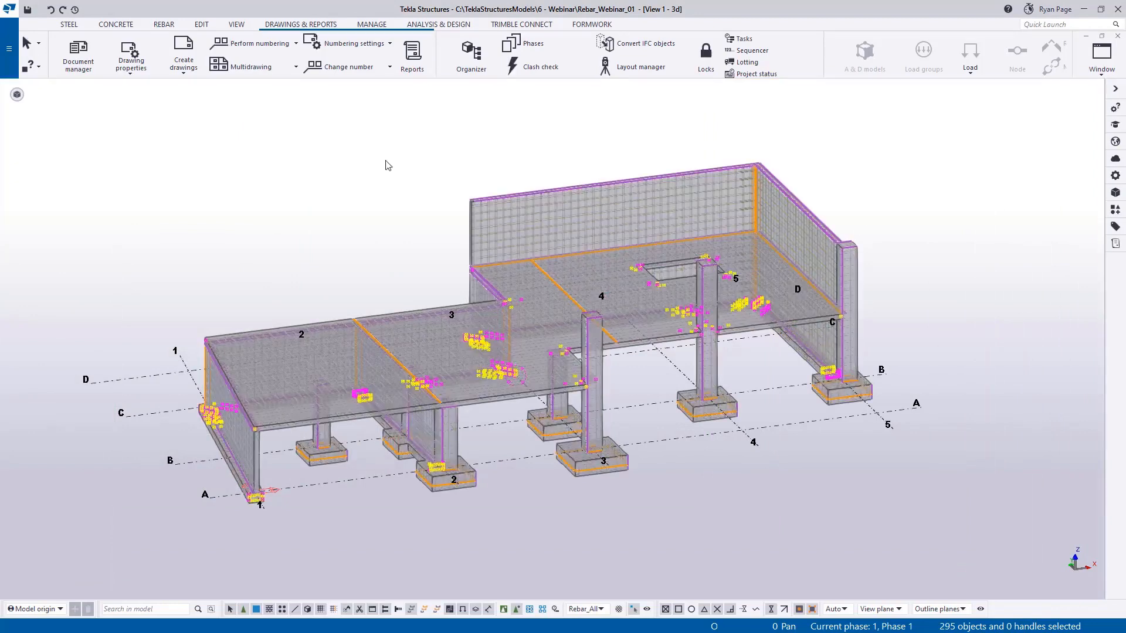
left_click(296, 43)
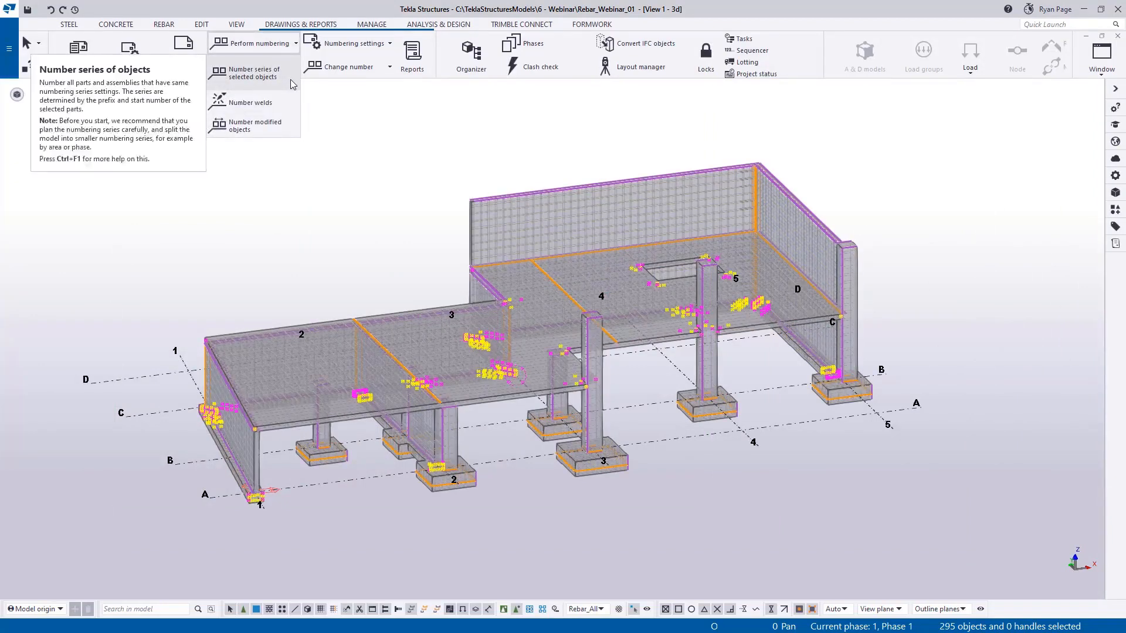
left_click(292, 82)
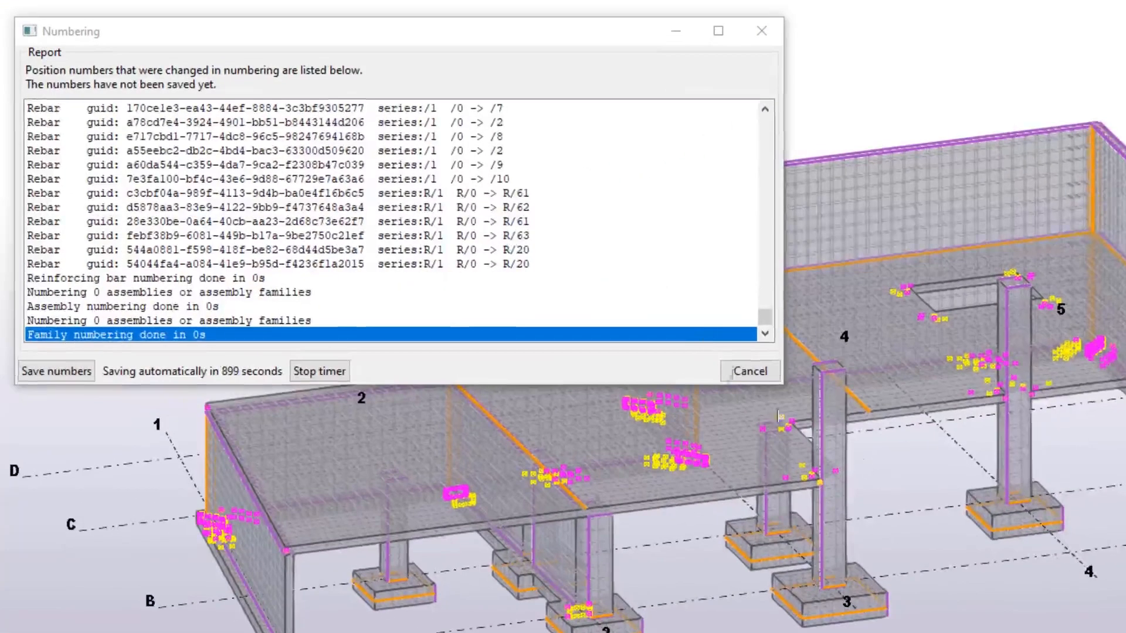
mouse_move(765, 316)
left_mouse_down()
mouse_move(768, 249)
mouse_move(779, 269)
mouse_move(764, 333)
left_mouse_up()
left_click(77, 372)
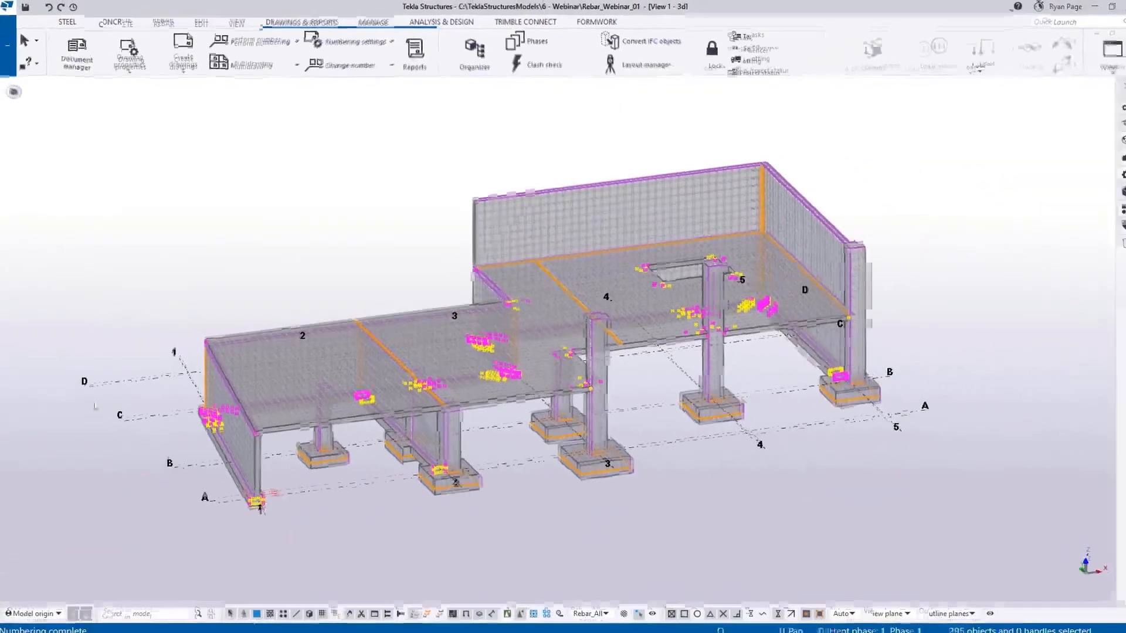
left_click(285, 216)
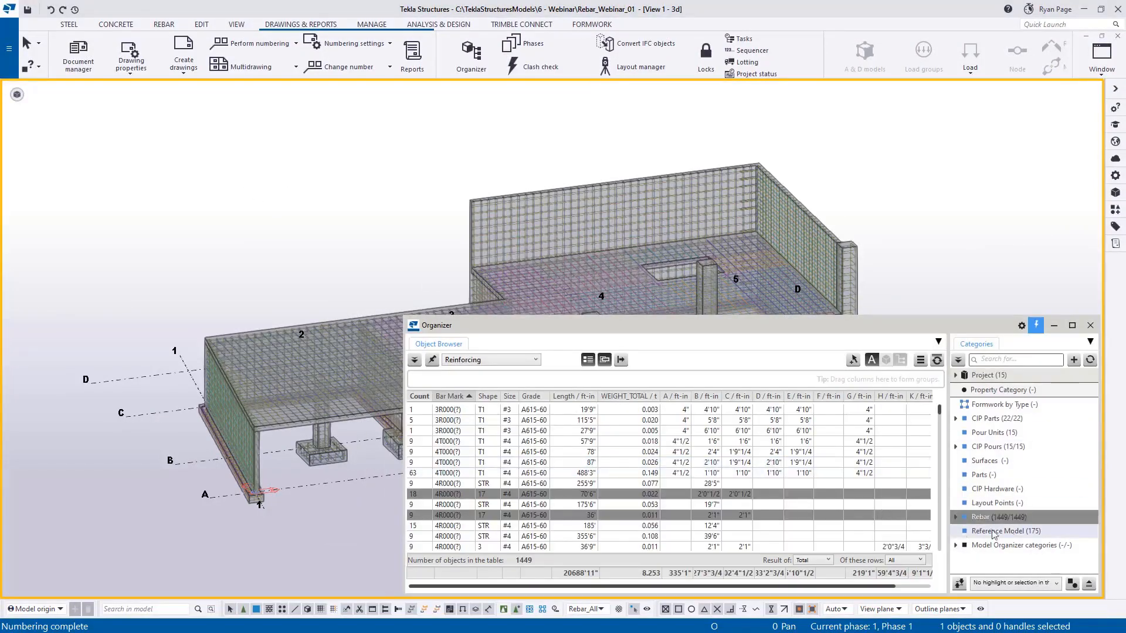
Refresh the Organizer's rebar table and group its rows by shape.
left_click(937, 360)
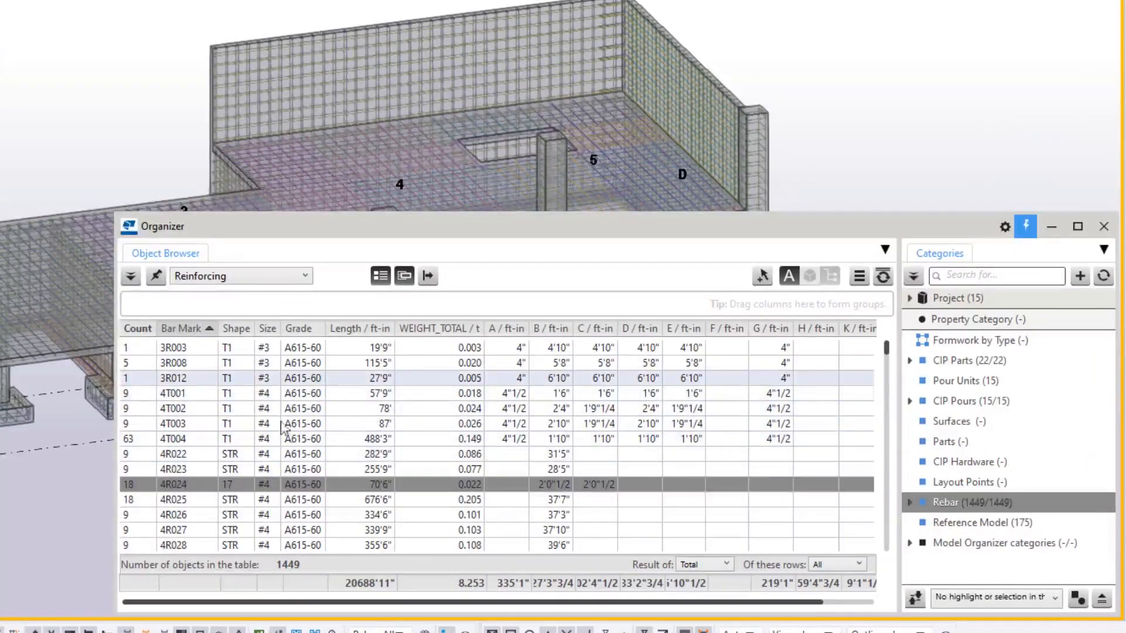
scroll(286, 410, "down", 3)
scroll(285, 450, "up", 3)
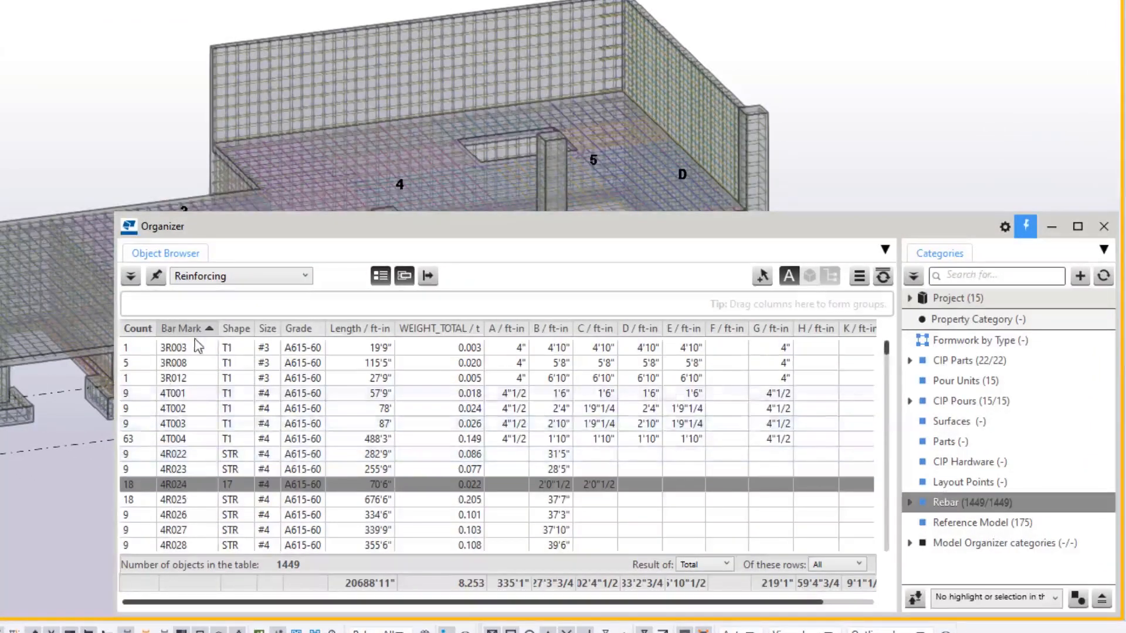
left_click_drag(242, 339, 410, 294)
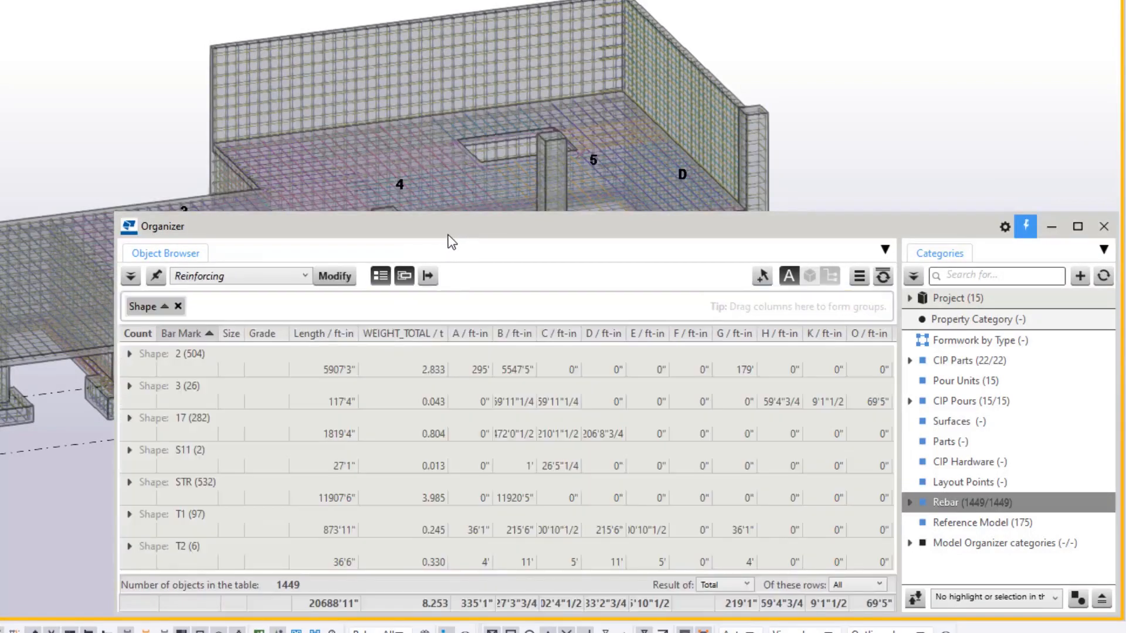
left_click_drag(451, 242, 449, 238)
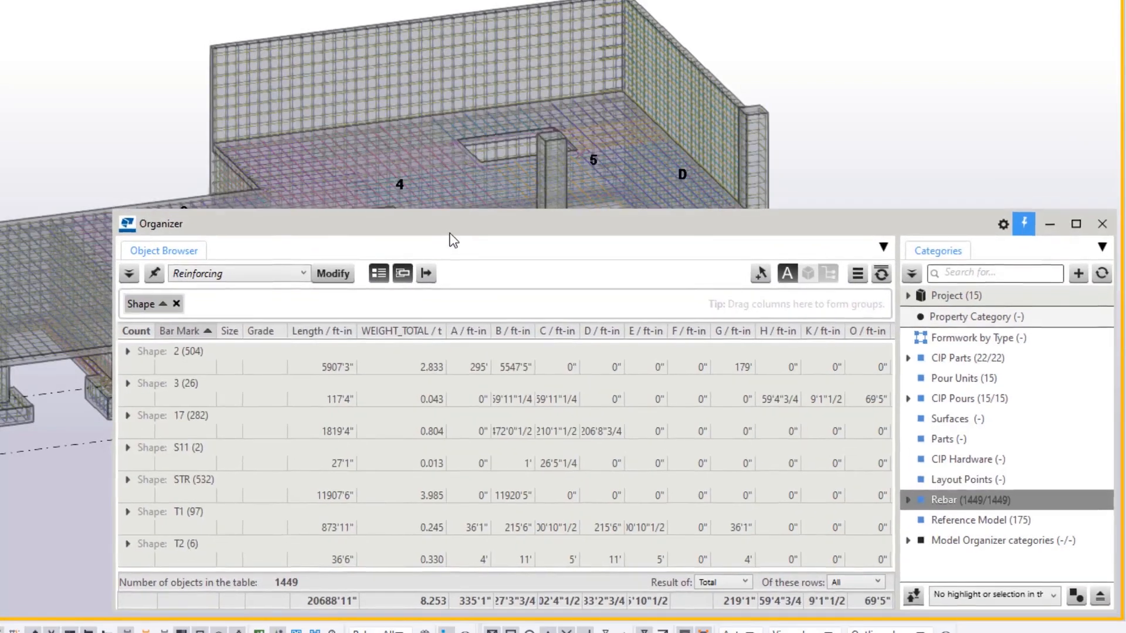
Expand the shape 17 group and review the bar marks of its rebar.
left_click(127, 415)
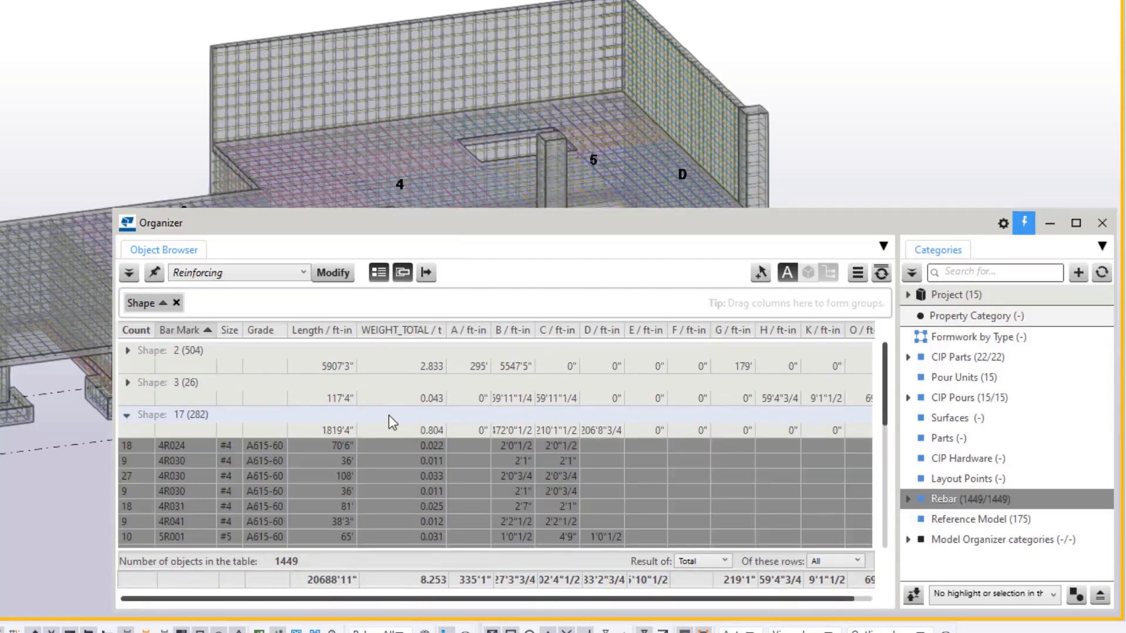
left_click(379, 420)
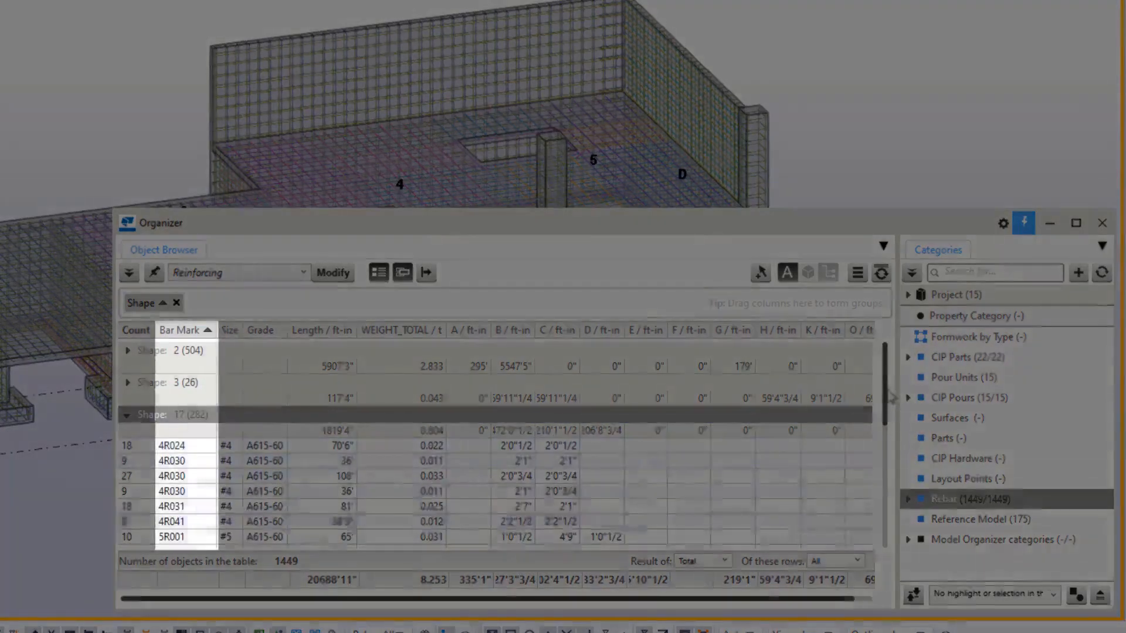
left_click_drag(892, 398, 898, 366)
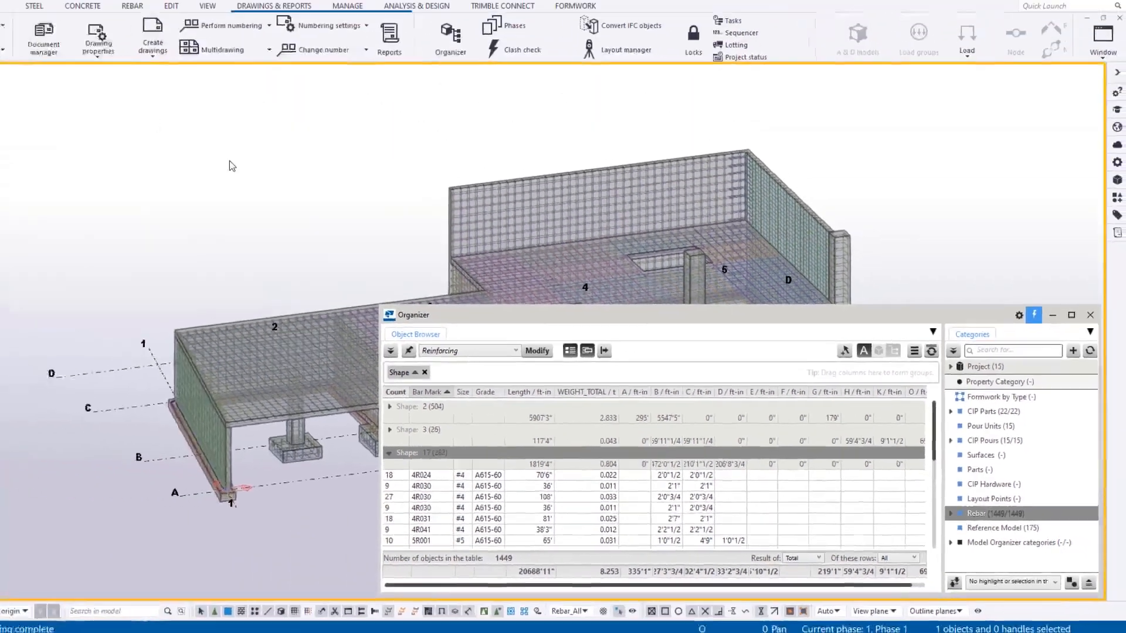
Select the bars of the first two shape 17 rows, marks 4R024 and 4R030, in the model.
left_click(562, 489, "shift")
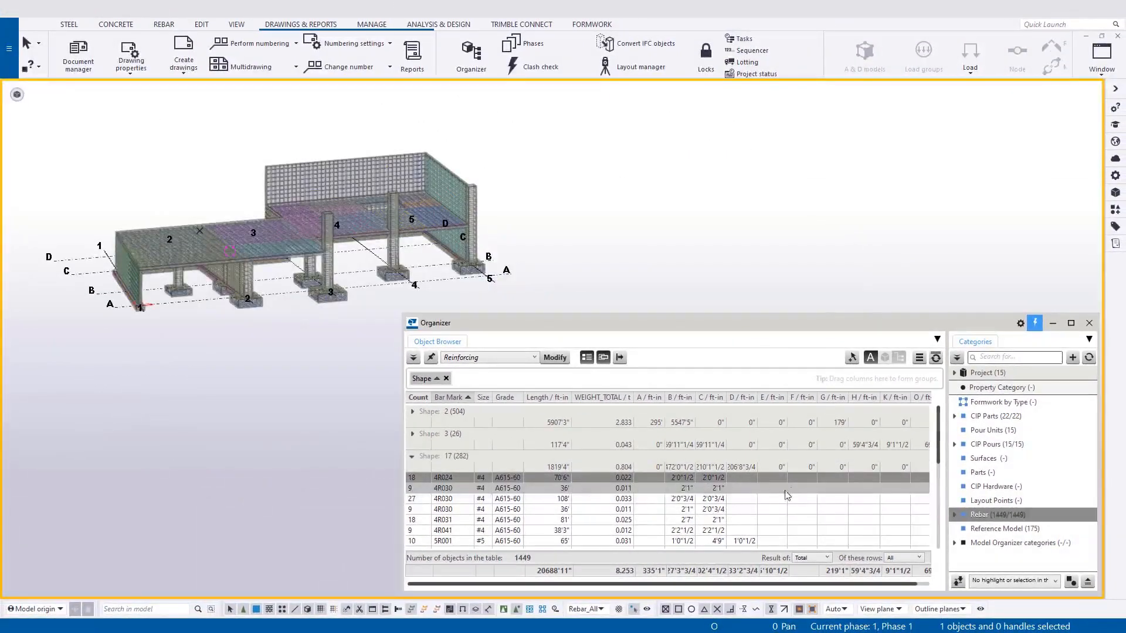
right_click(744, 496)
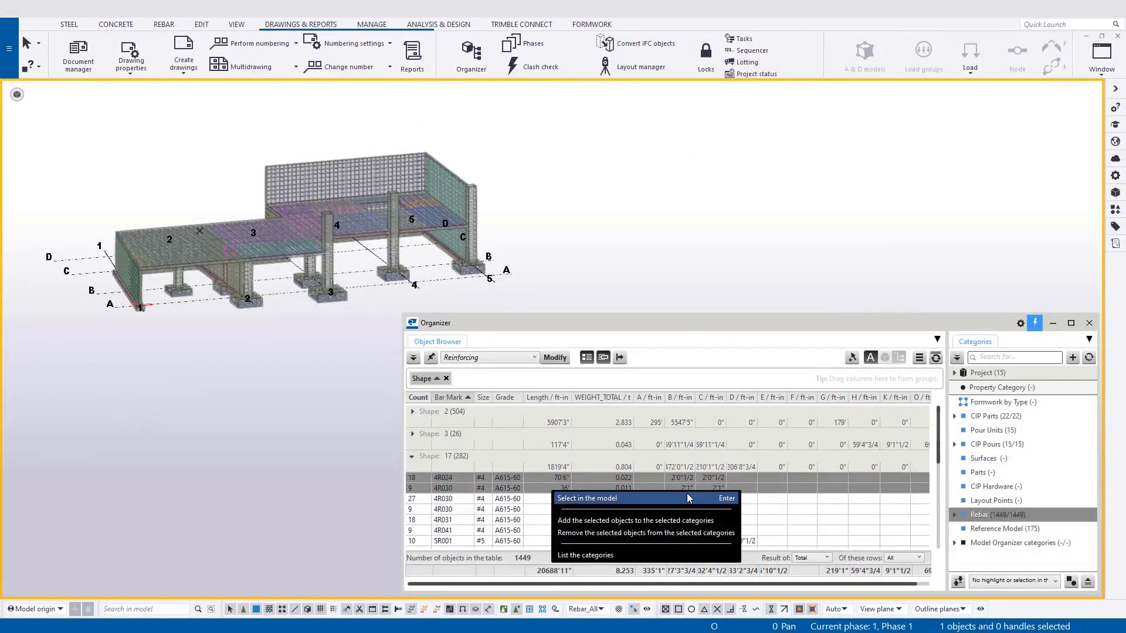
left_click(727, 498)
scroll(271, 202, "up", 10)
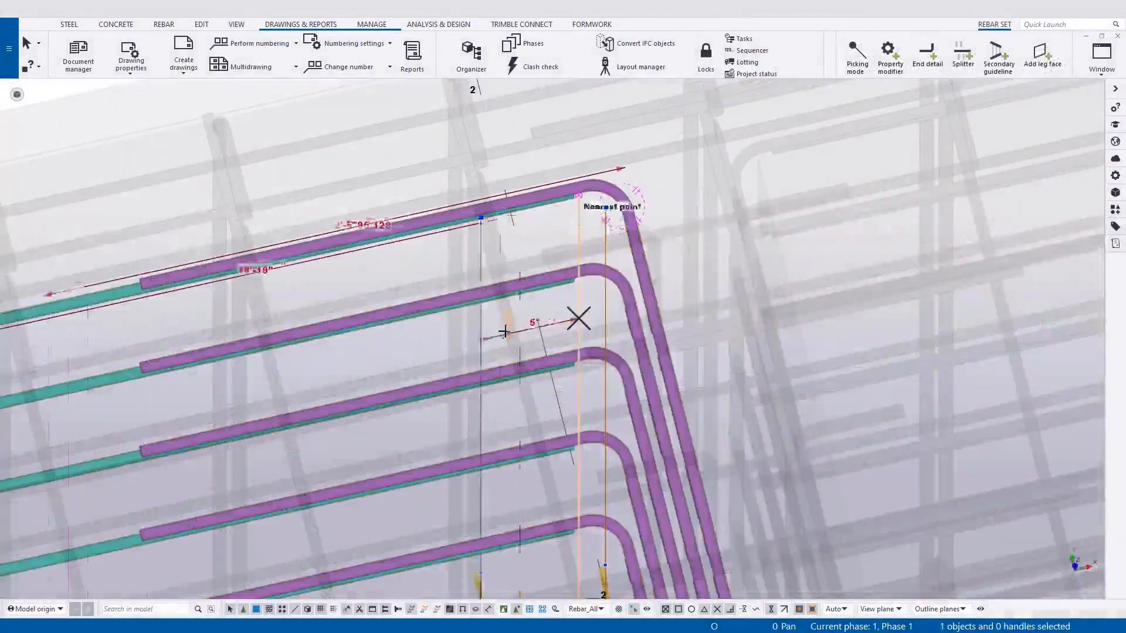
Move the leg face at the bent corner of the selected rebar set by 5/16 inch.
left_click_drag(504, 332, 501, 334)
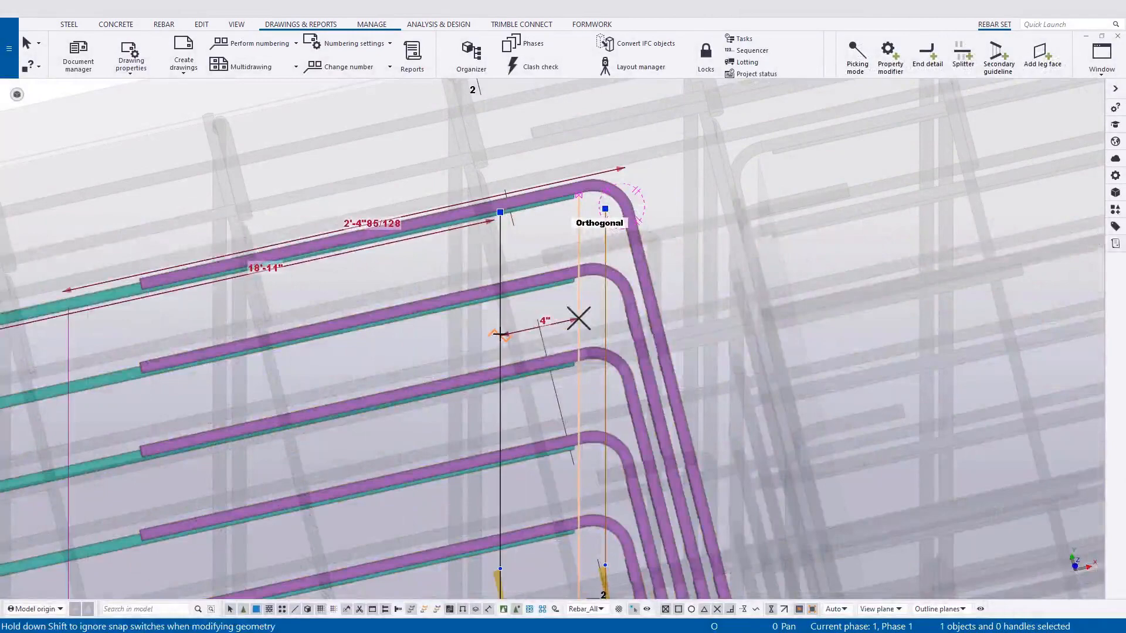
type("5/16")
key("Return")
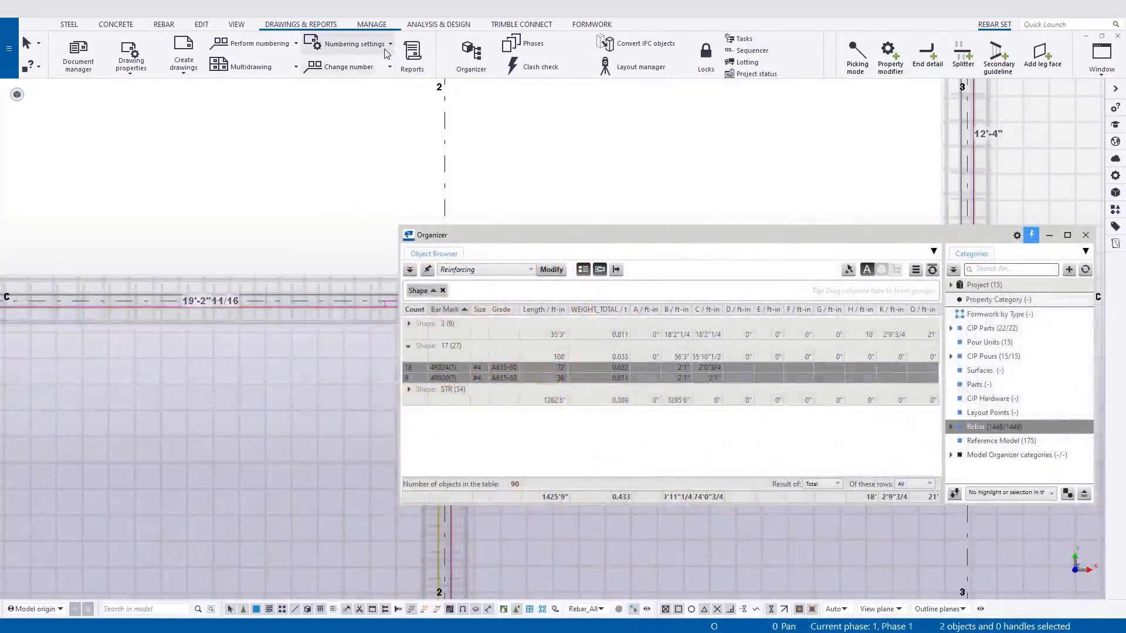
Load the 2_Before_Creating_Drawings preset in the numbering settings and accept the setup.
left_click(389, 45)
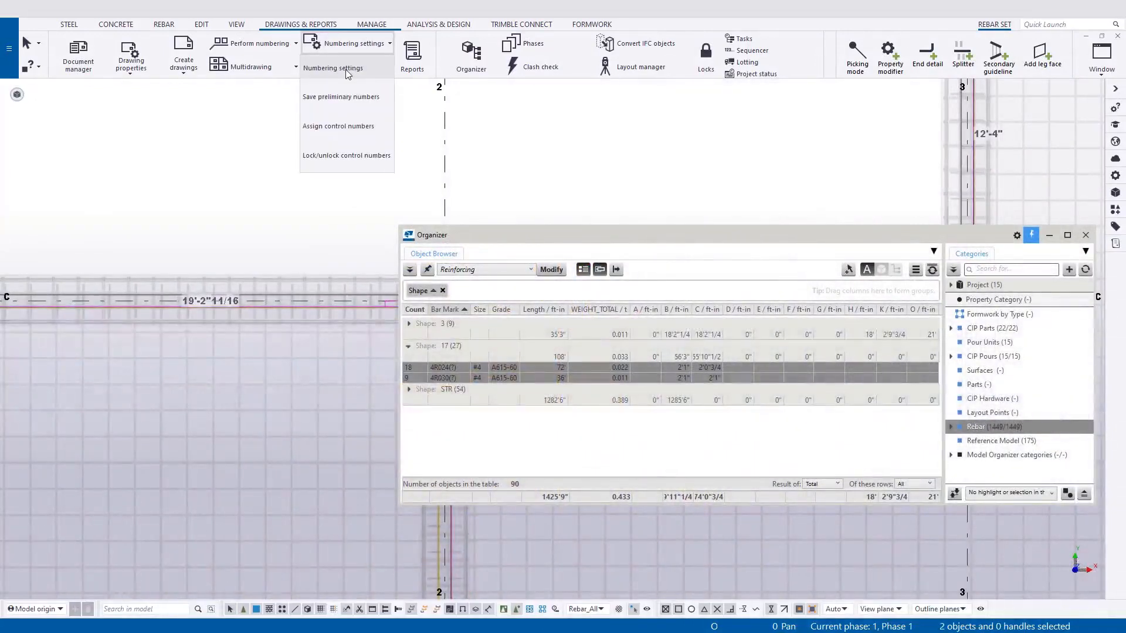
left_click(343, 88)
left_click(250, 124)
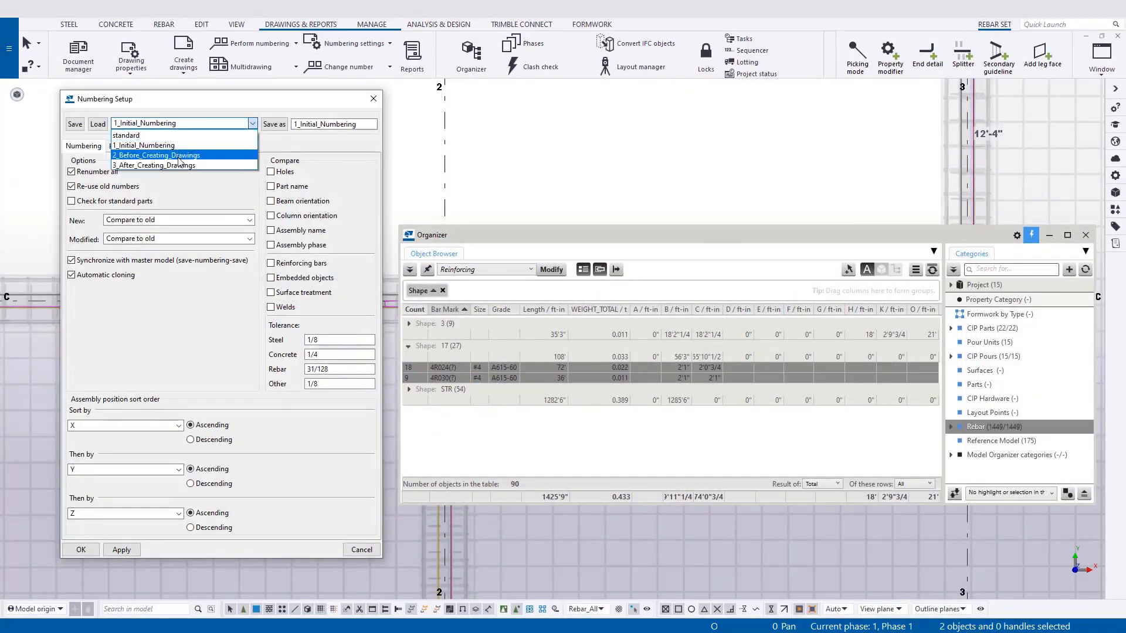
left_click(164, 146)
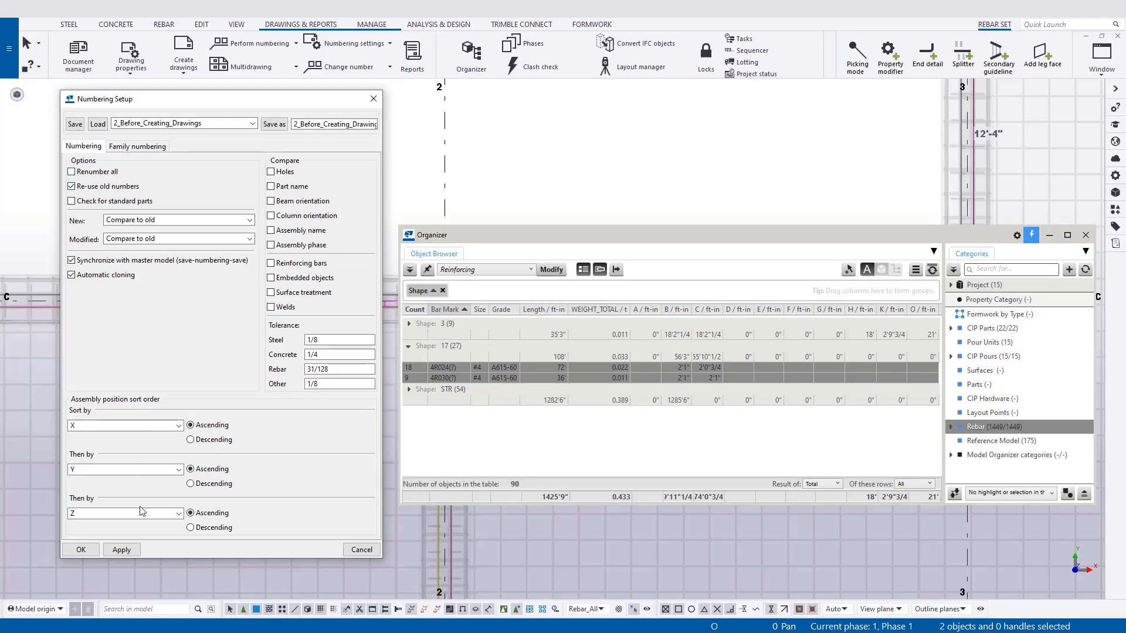
left_click(81, 549)
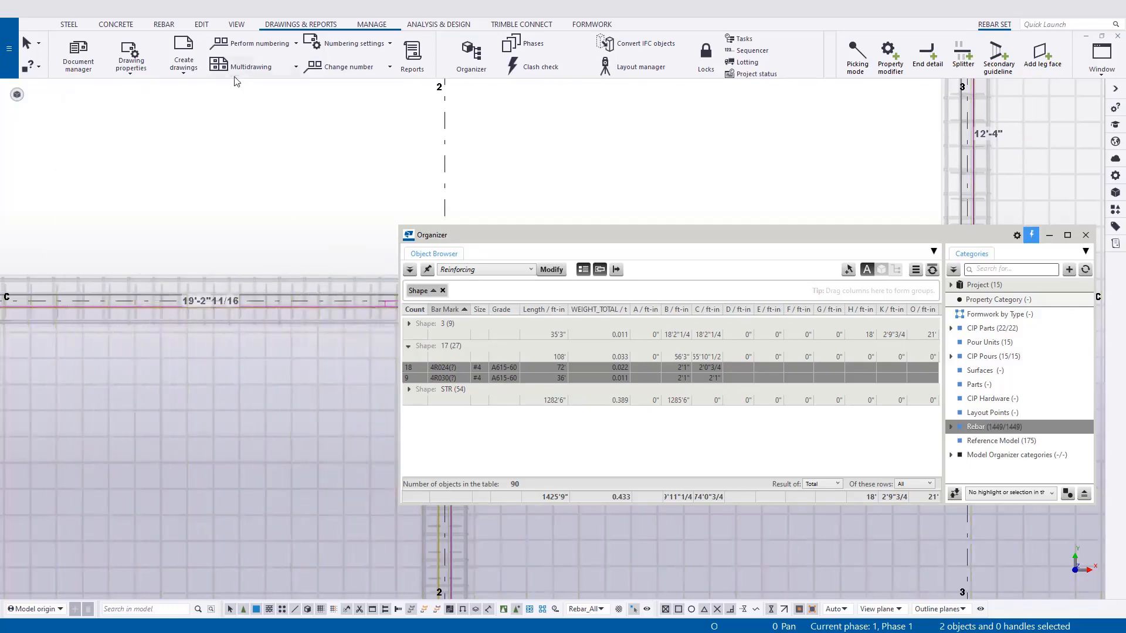
Number the modified objects in the model with the current numbering setup.
left_click(262, 48)
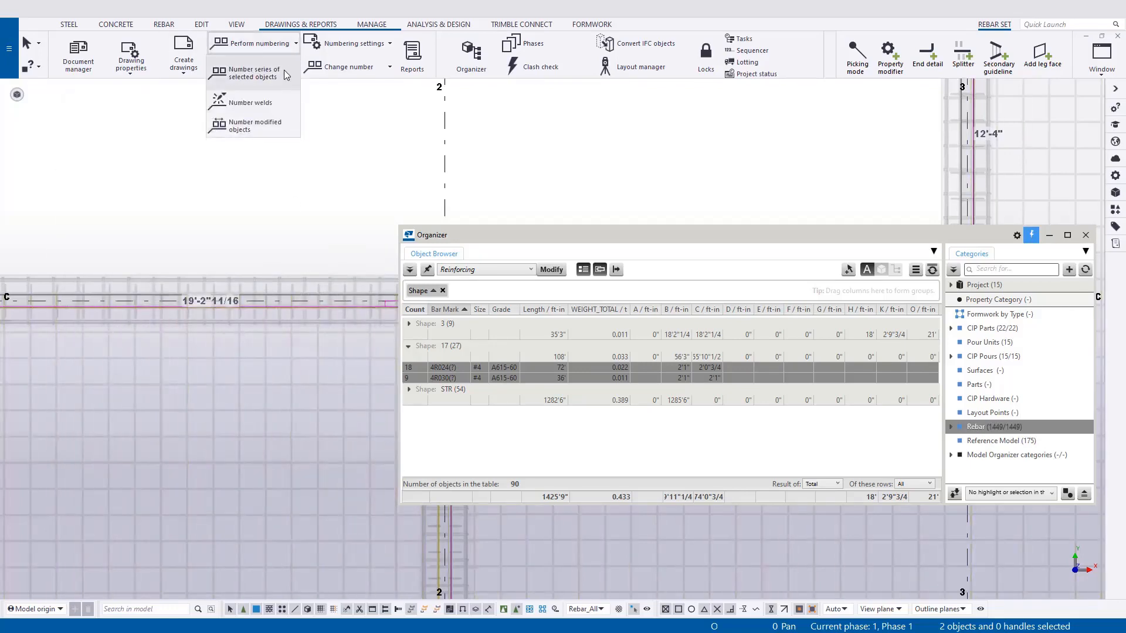
left_click(277, 130)
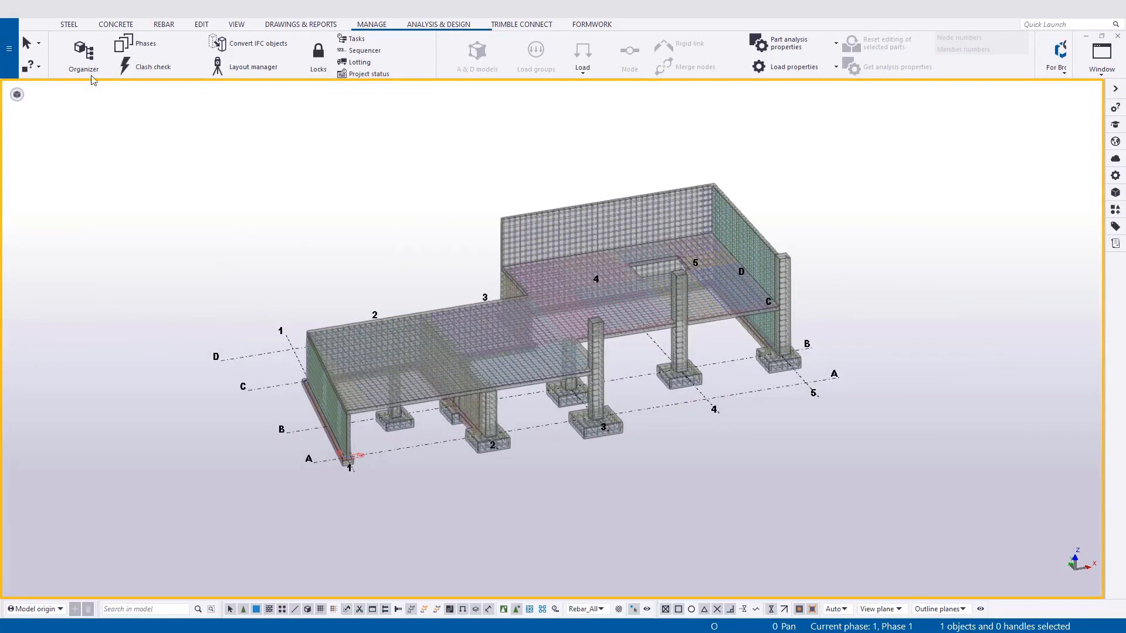
Review the clash check settings in the model options, including rebar clearance and cover thickness, and apply them.
left_click(9, 48)
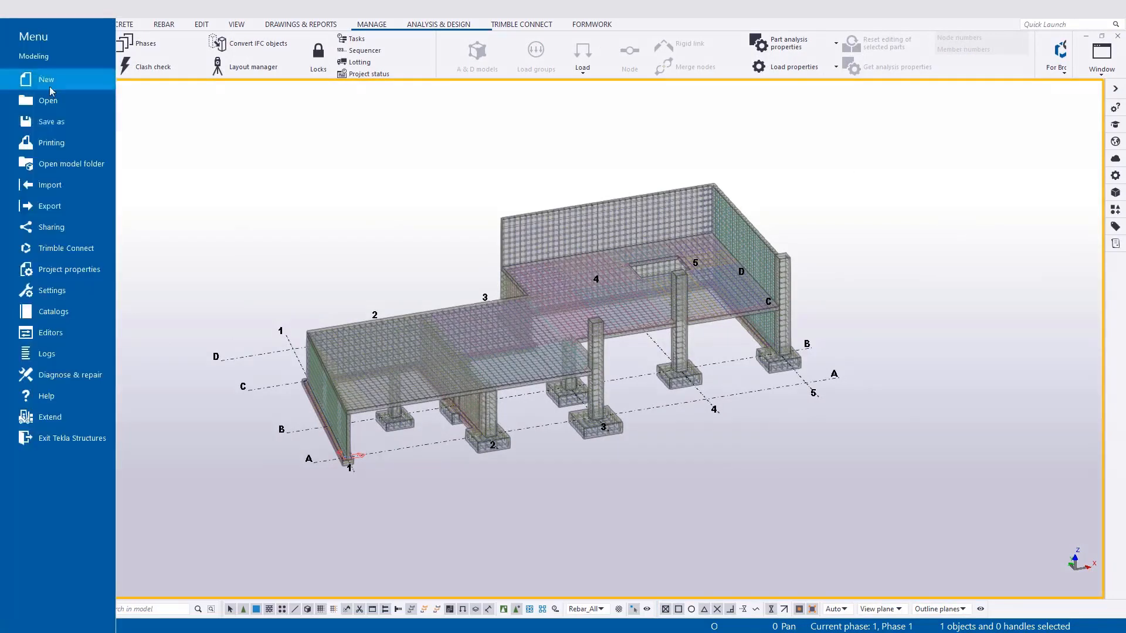
left_click(81, 290)
left_click(225, 60)
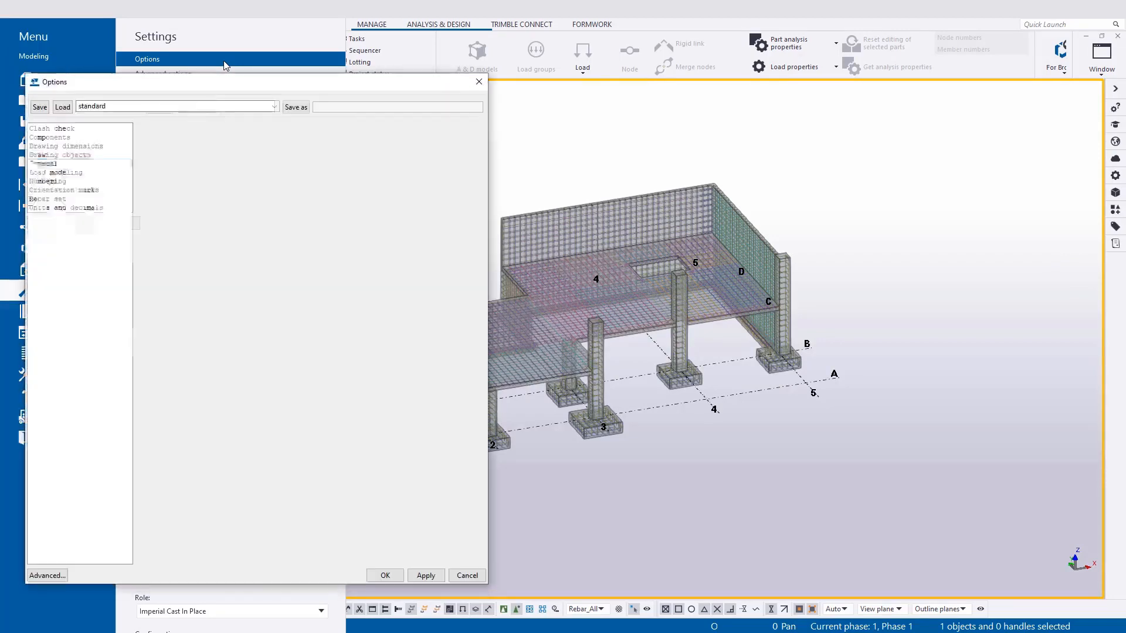
left_click(53, 128)
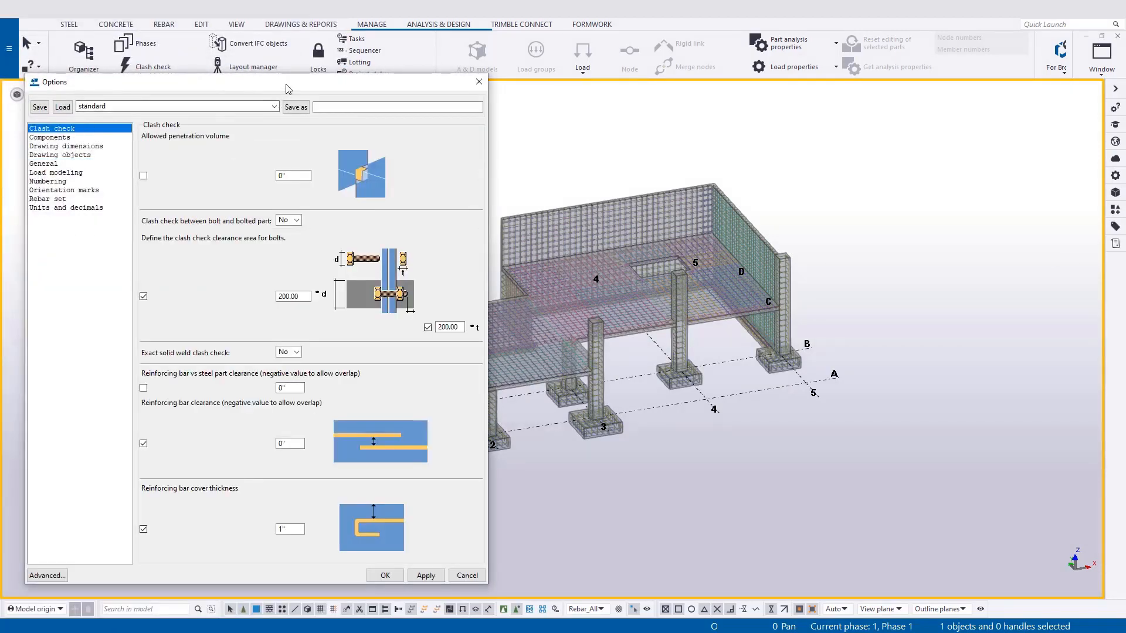
left_click_drag(286, 88, 293, 91)
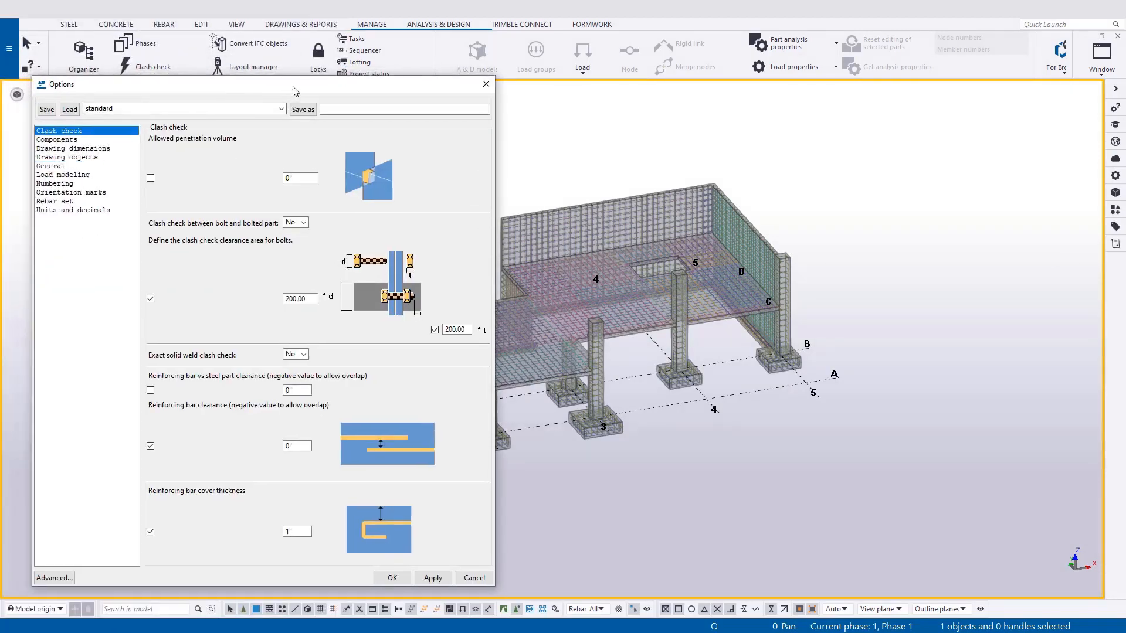
left_click(433, 578)
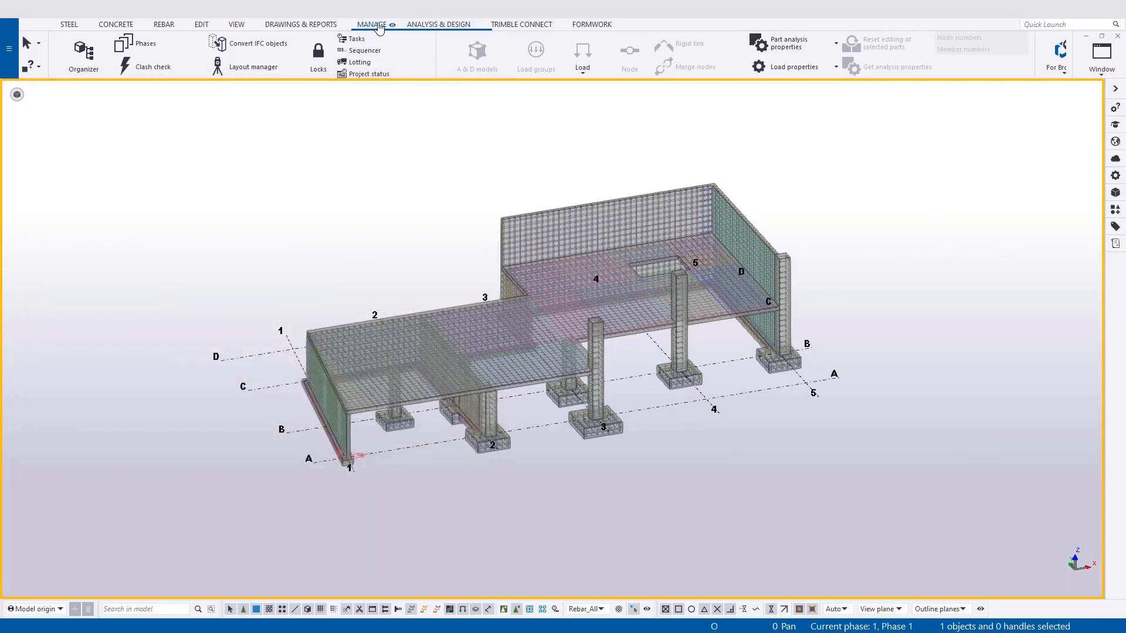
Open the Clash Check Manager and run a clash check on all objects in the model.
left_click(150, 67)
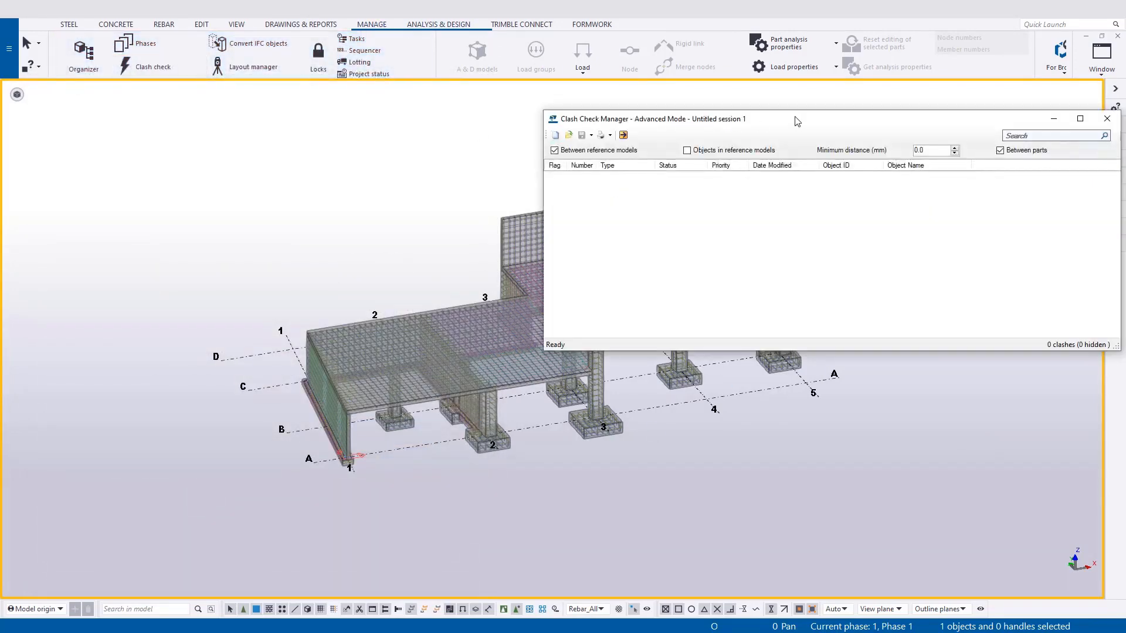
left_click_drag(797, 121, 717, 111)
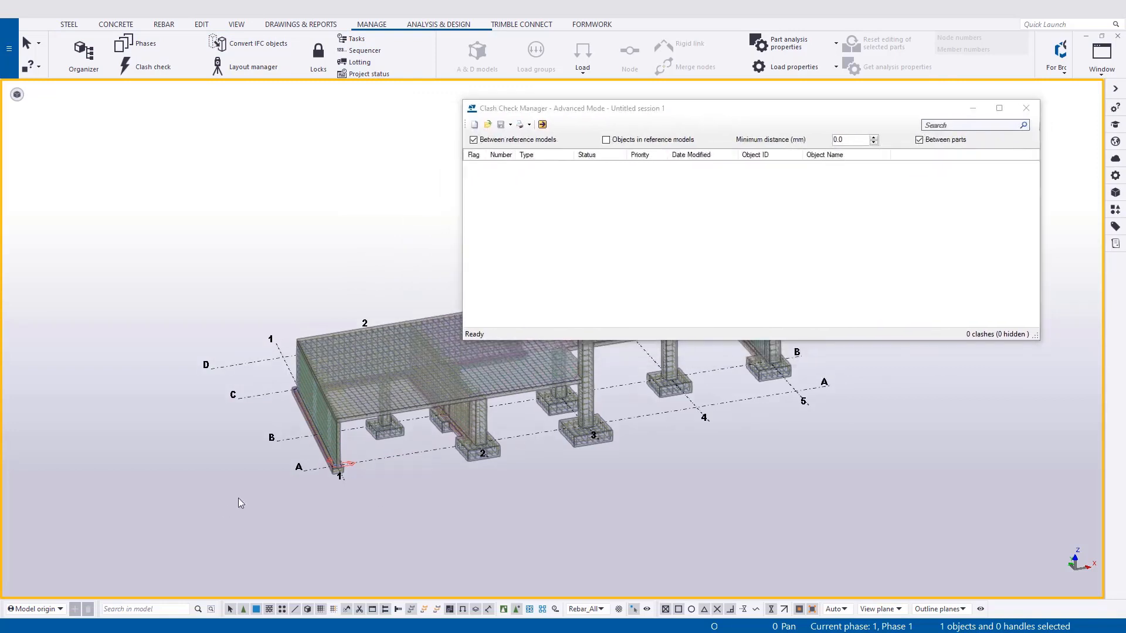
scroll(471, 460, "down", 2)
middle_click_drag(515, 468, 274, 436)
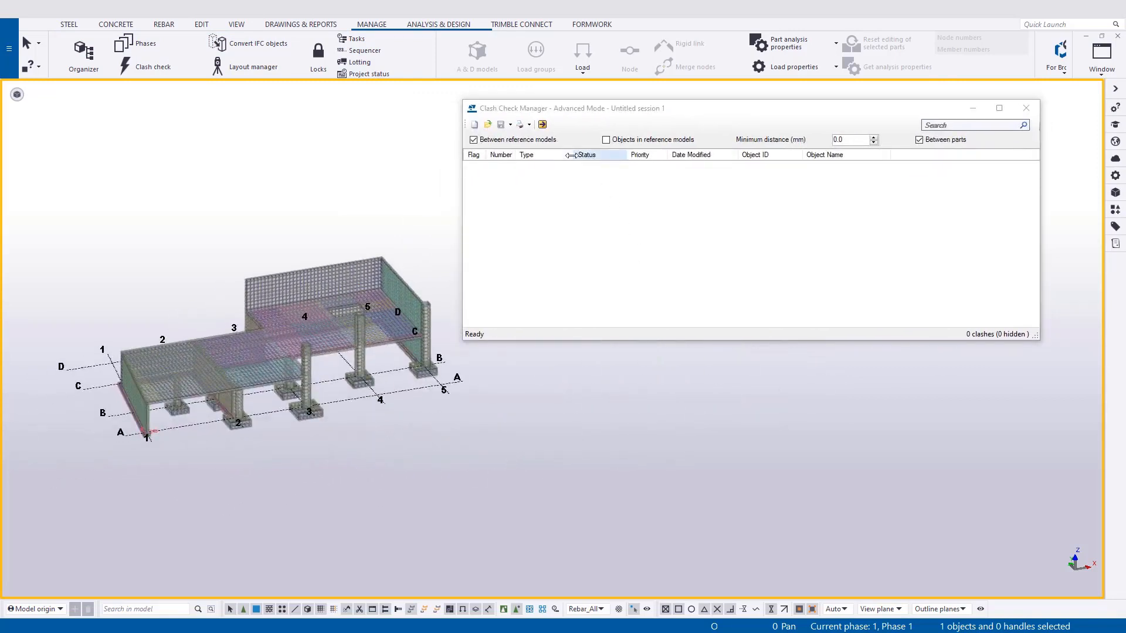
key("ctrl+a")
left_click(542, 125)
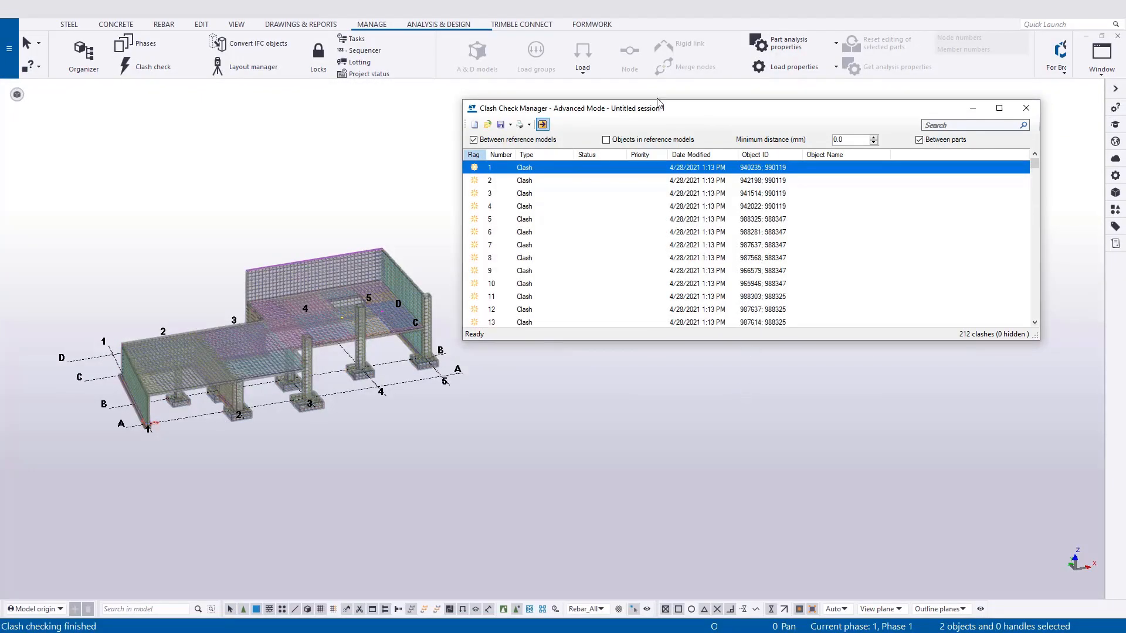
Zoom to clash number 2 and examine the clashing bars at the footing corner.
left_click(553, 181)
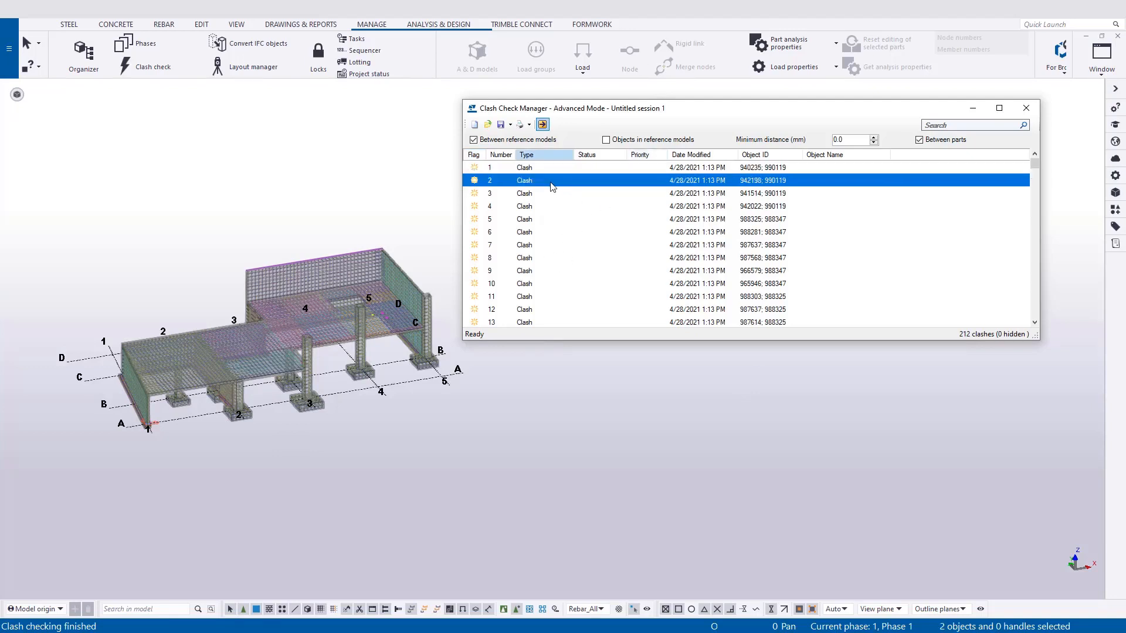
right_click(552, 187)
left_click(592, 189)
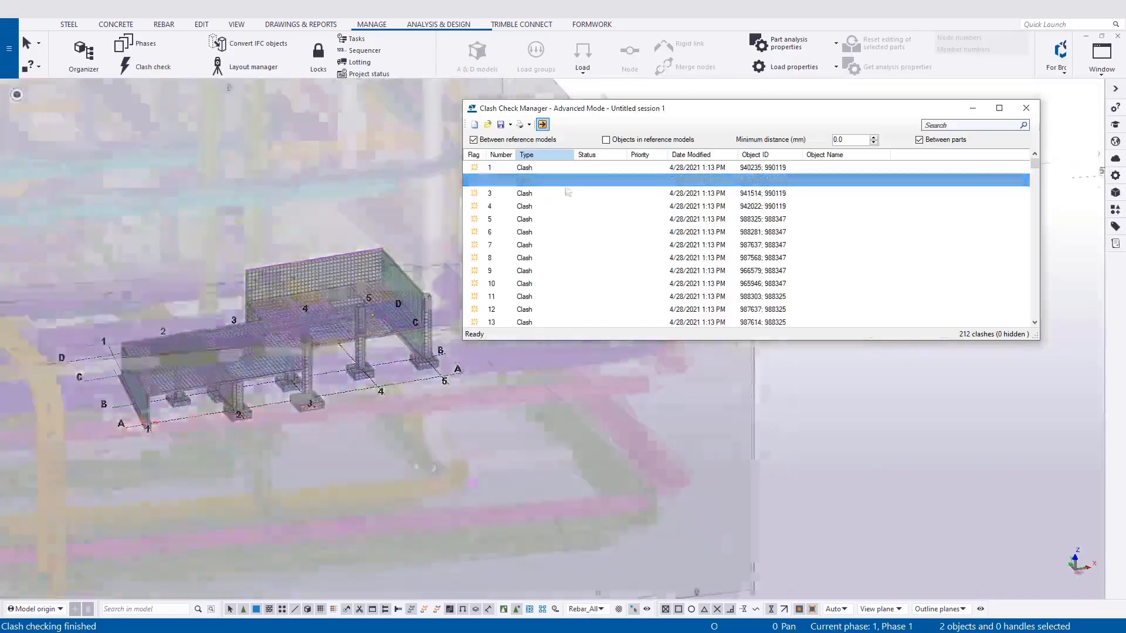
scroll(384, 434, "down", 5)
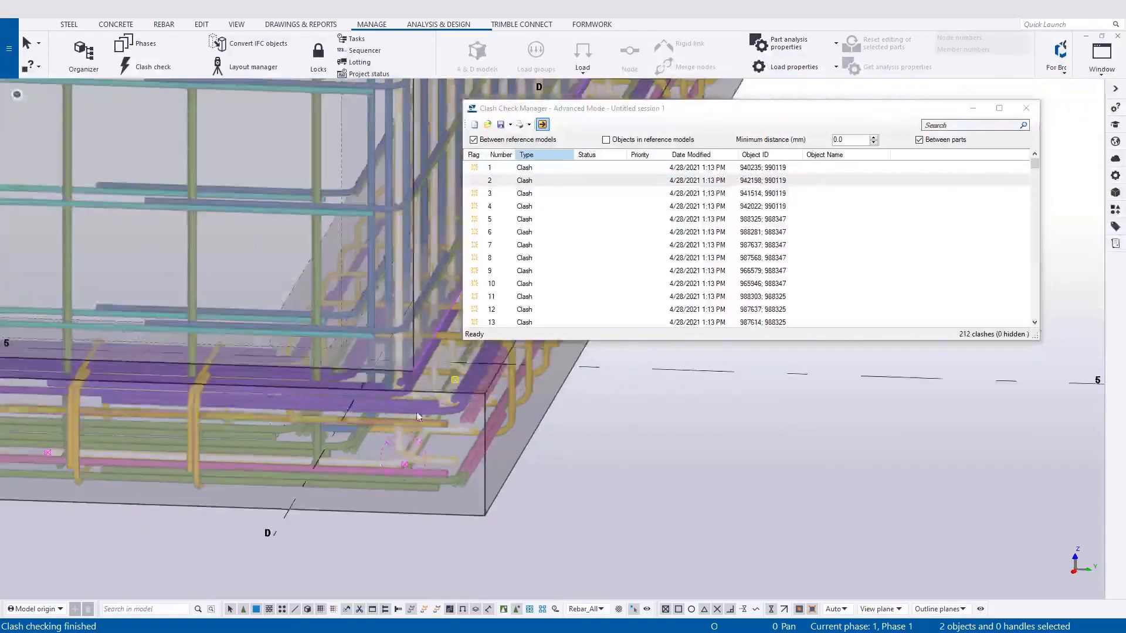
middle_click_drag(418, 417, 252, 352, "ctrl")
scroll(253, 349, "up", 2)
left_click(241, 342)
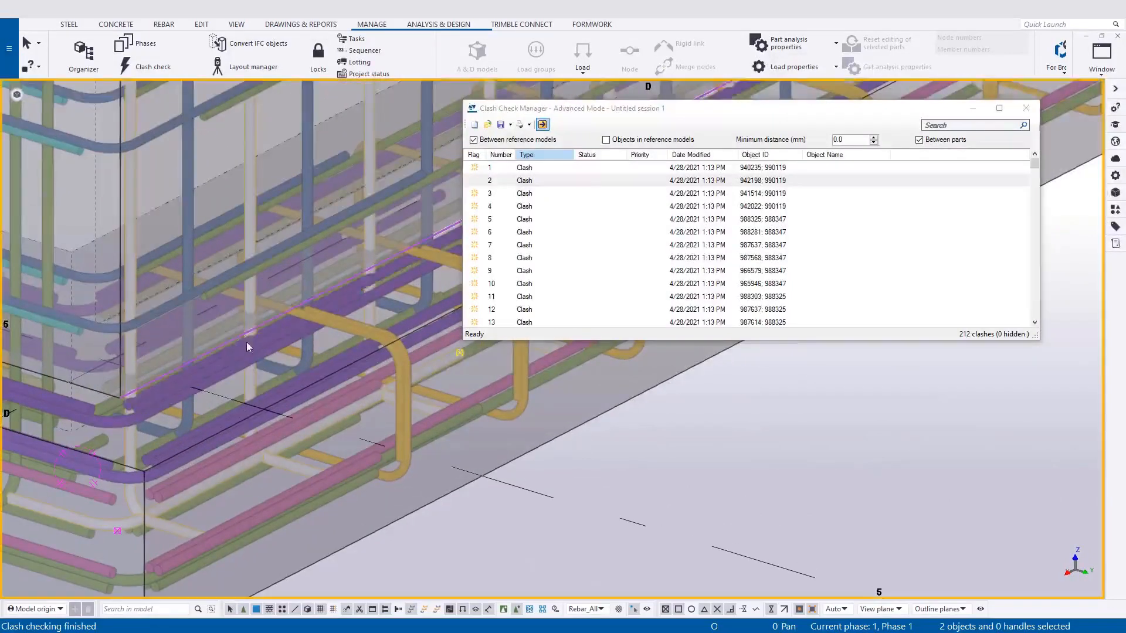
Set the end offset length of the clashing corner bar's hook modifier to 8"1/2 and inspect the adjusted bar.
left_click(129, 498)
middle_click_drag(160, 399, 146, 442)
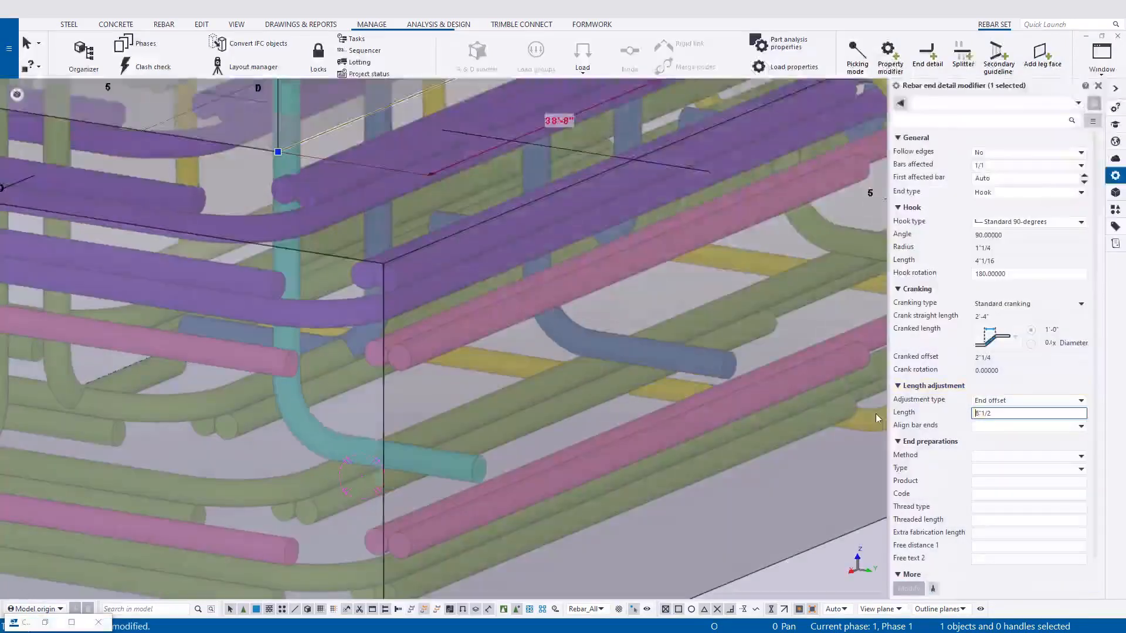
scroll(601, 449, "up", 2)
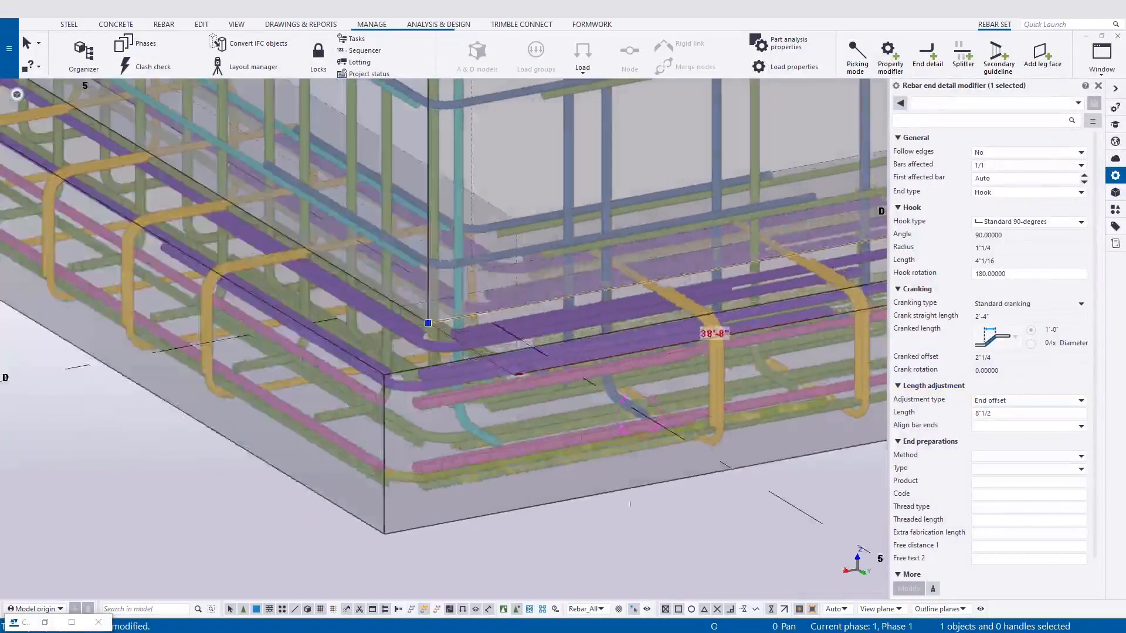
scroll(481, 553, "up", 2)
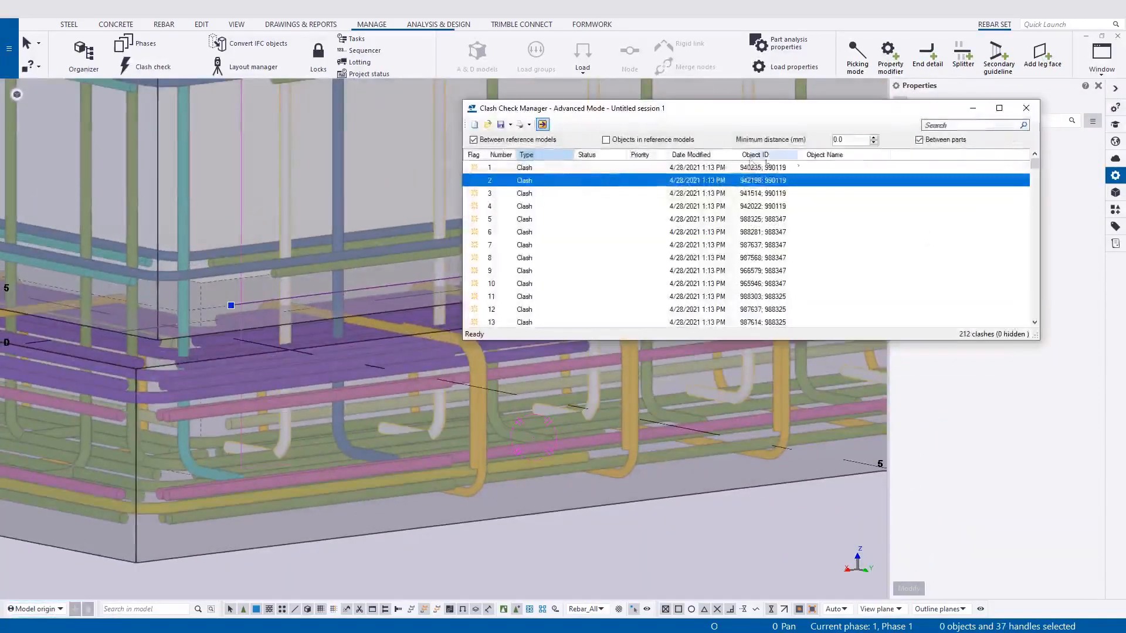
right_click(666, 217)
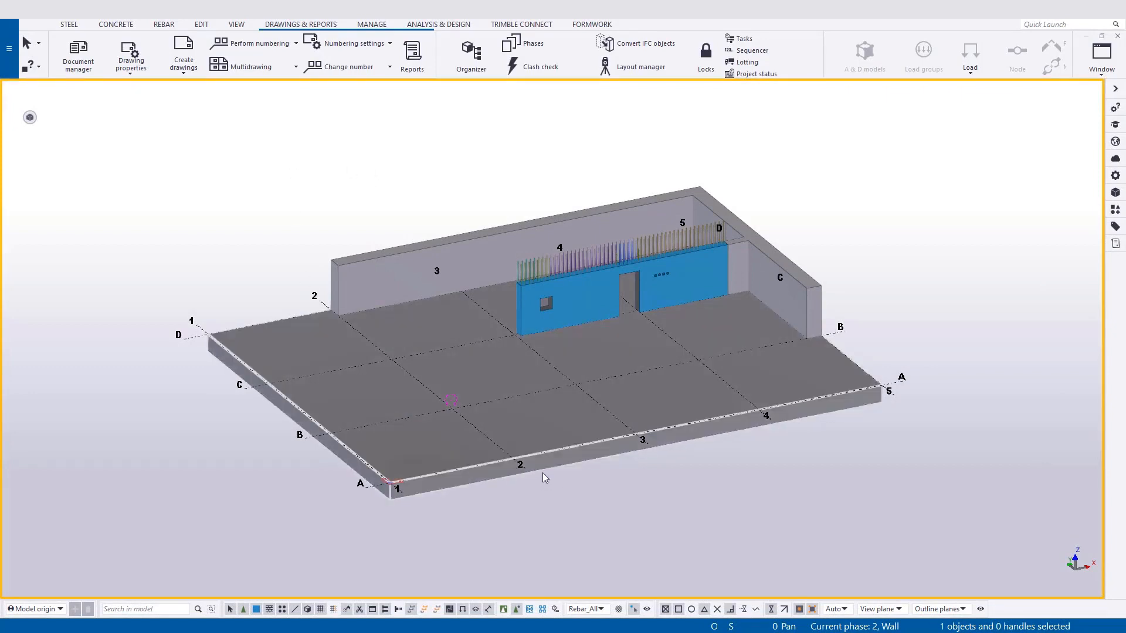
Render the concrete parts see-through and examine the mat slab's reinforcement along grid A from grid 1 to grid 3.
scroll(461, 503, "up", 1)
key("ctrl+2")
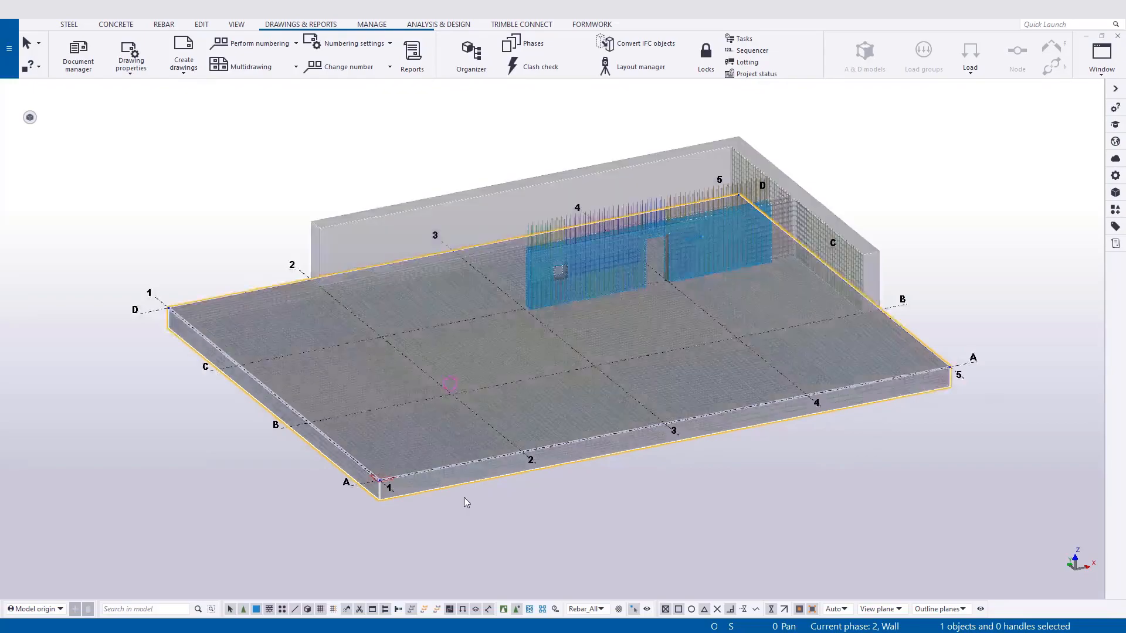
scroll(463, 498, "up", 11)
middle_click_drag(472, 451, 389, 259)
scroll(445, 256, "up", 10)
scroll(389, 259, "down", 6)
middle_click_drag(551, 522, 363, 389)
scroll(362, 388, "down", 1)
scroll(364, 441, "up", 2)
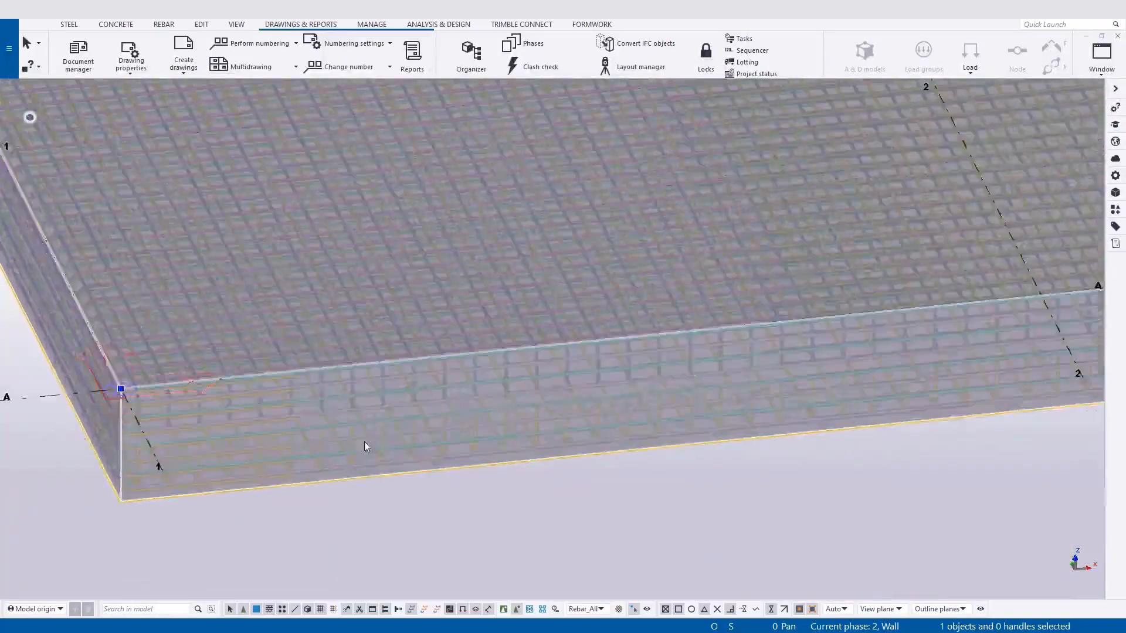
middle_click_drag(364, 442, 300, 419, "ctrl")
middle_click_drag(713, 456, 323, 386)
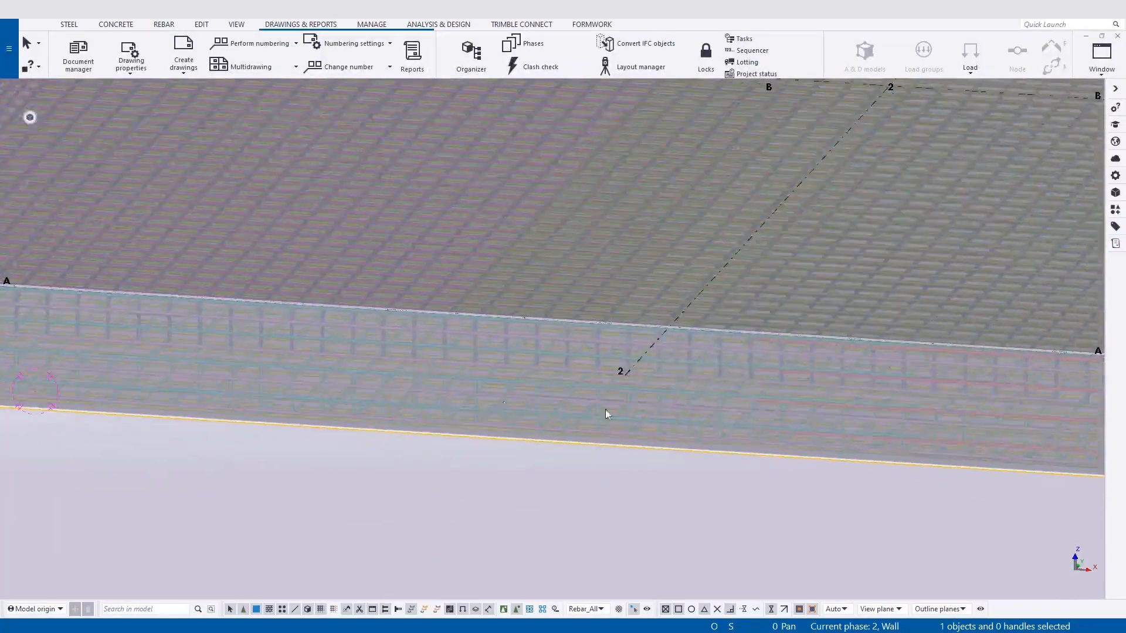
scroll(978, 419, "up", 4)
middle_click_drag(948, 410, 694, 428, "ctrl")
scroll(694, 428, "down", 4)
middle_click_drag(848, 284, 447, 451)
scroll(447, 451, "down", 1)
middle_click_drag(790, 294, 462, 316)
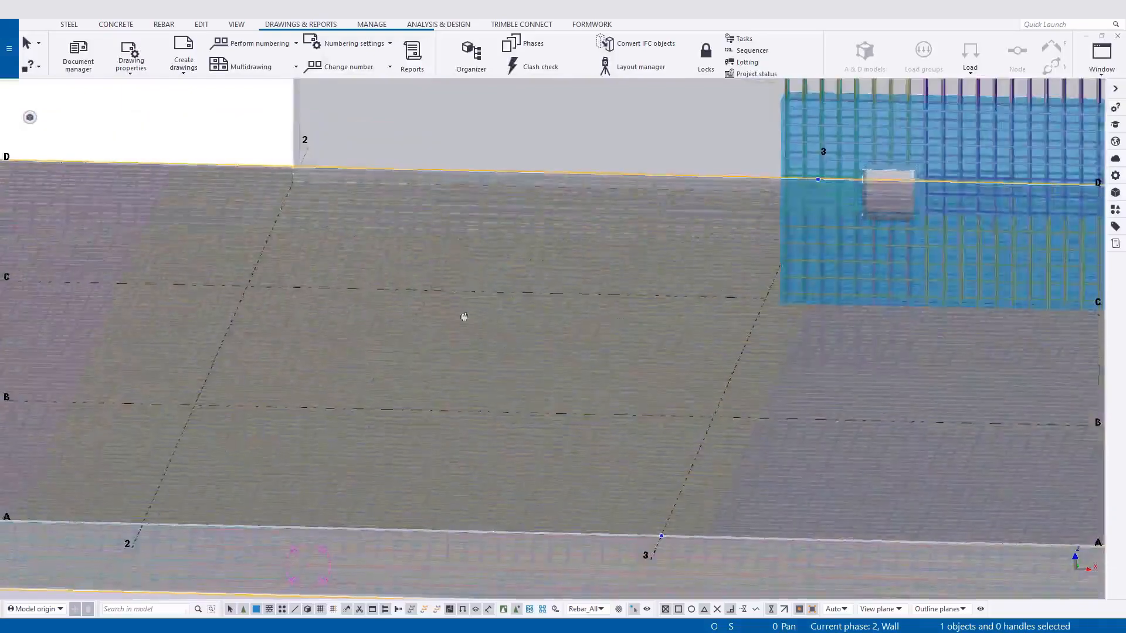
Examine the reinforcement of the blue wall around its window and door openings and its projecting vertical bars.
middle_click_drag(758, 315, 644, 402, "ctrl")
scroll(643, 403, "down", 4)
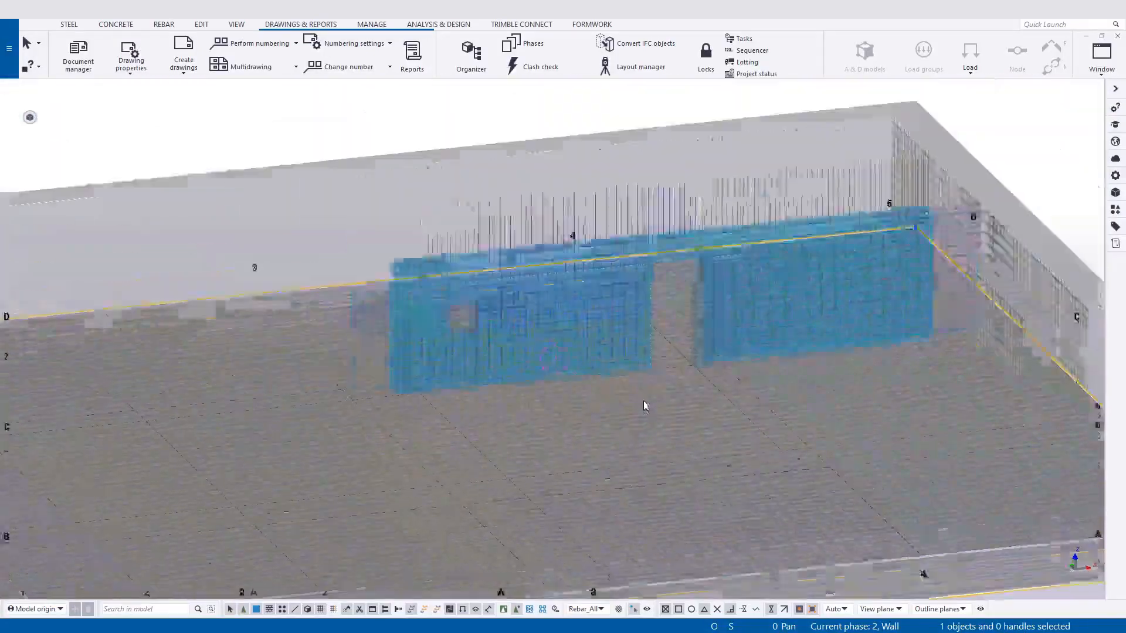
scroll(540, 374, "up", 6)
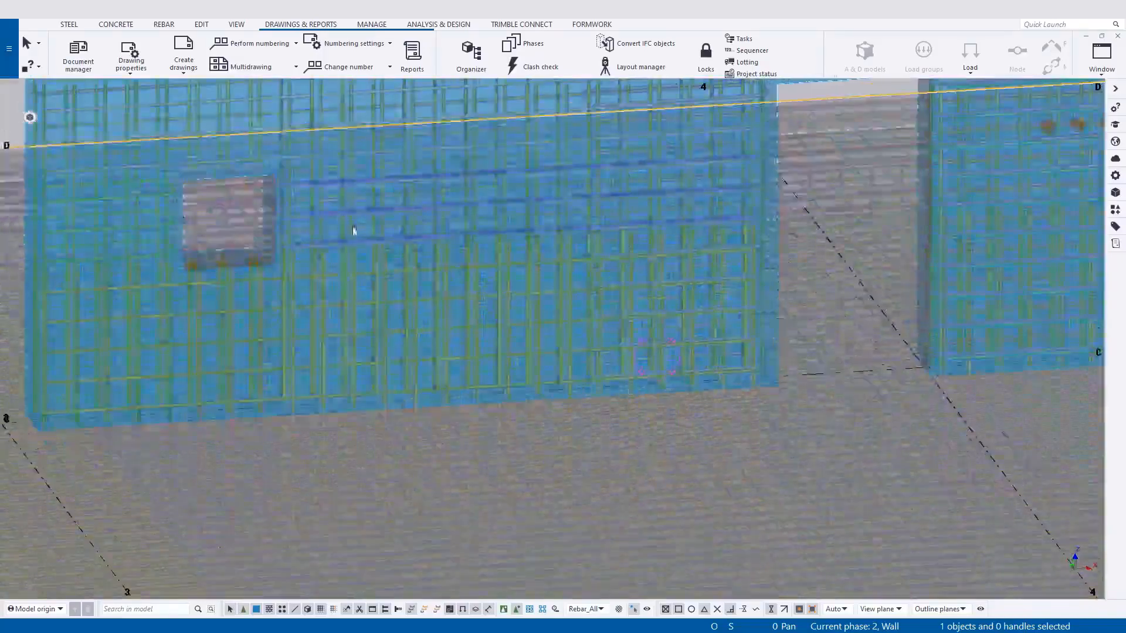
middle_click_drag(311, 211, 370, 294)
middle_click_drag(691, 222, 615, 305)
scroll(614, 304, "down", 2)
scroll(887, 385, "down", 1)
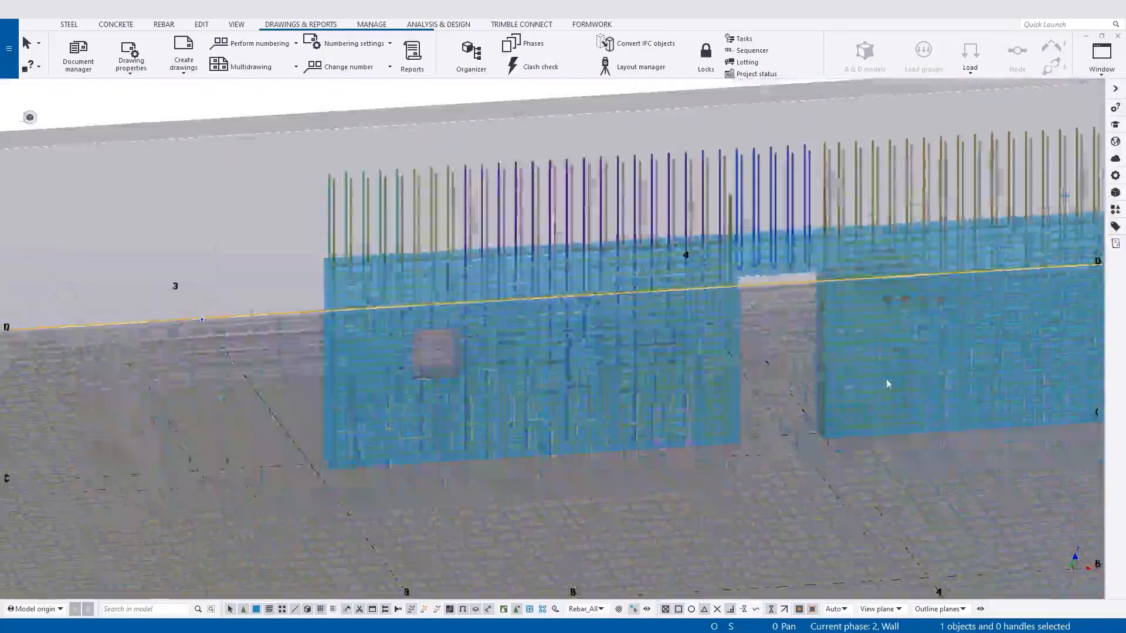
middle_click_drag(691, 370, 547, 311)
scroll(547, 311, "down", 2)
scroll(721, 270, "up", 4)
scroll(699, 223, "down", 5)
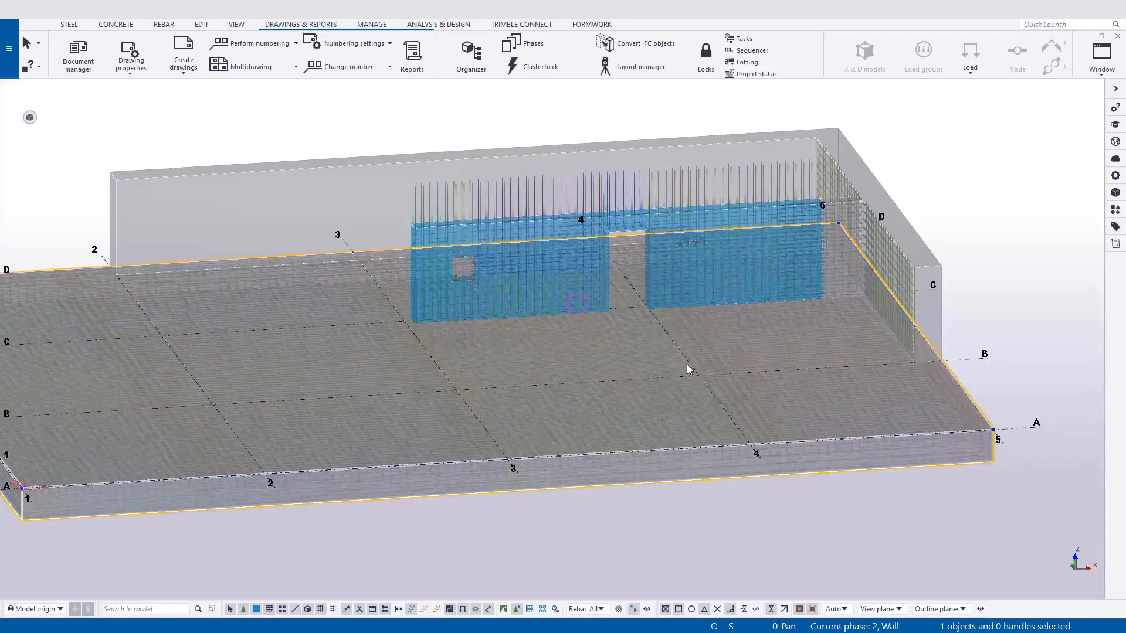
Switch the 3D view to plan and render the parts as opaque solids.
key("ctrl+p")
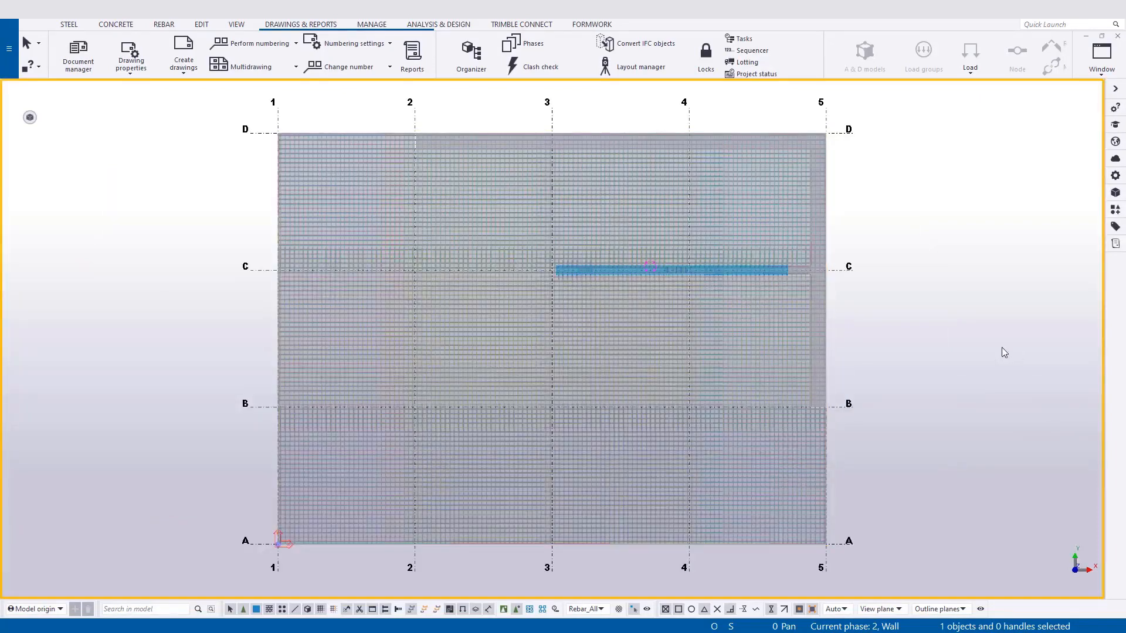
key("ctrl+4")
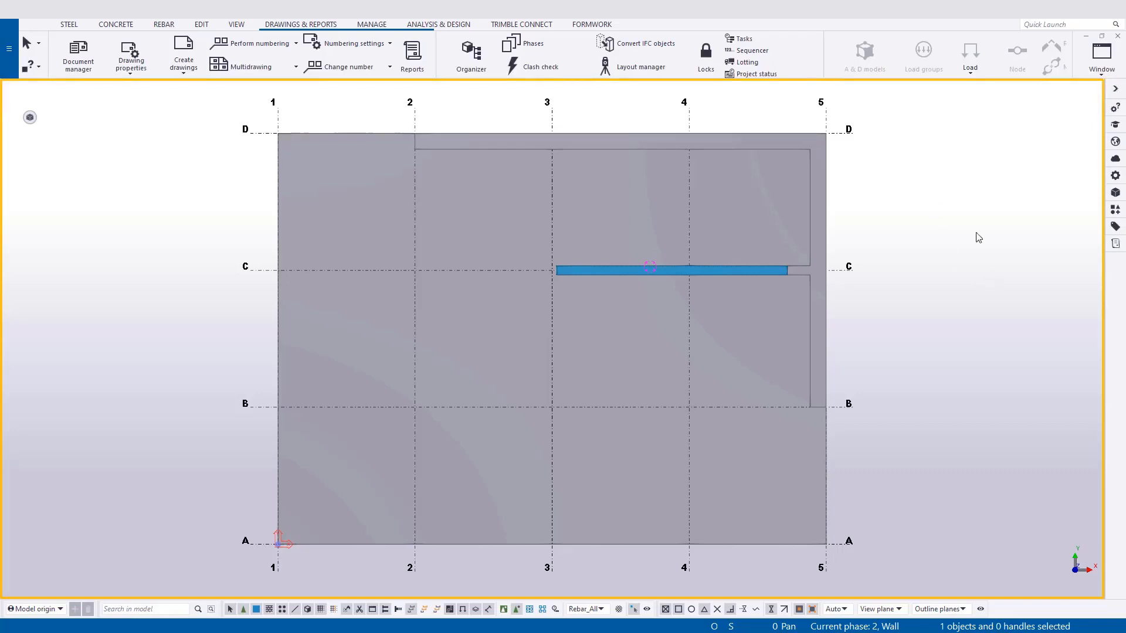
Display the ELEVATION ON GRID C view from the view list and frame the wall between grids 3 and 5.
left_click(236, 24)
left_click(78, 54)
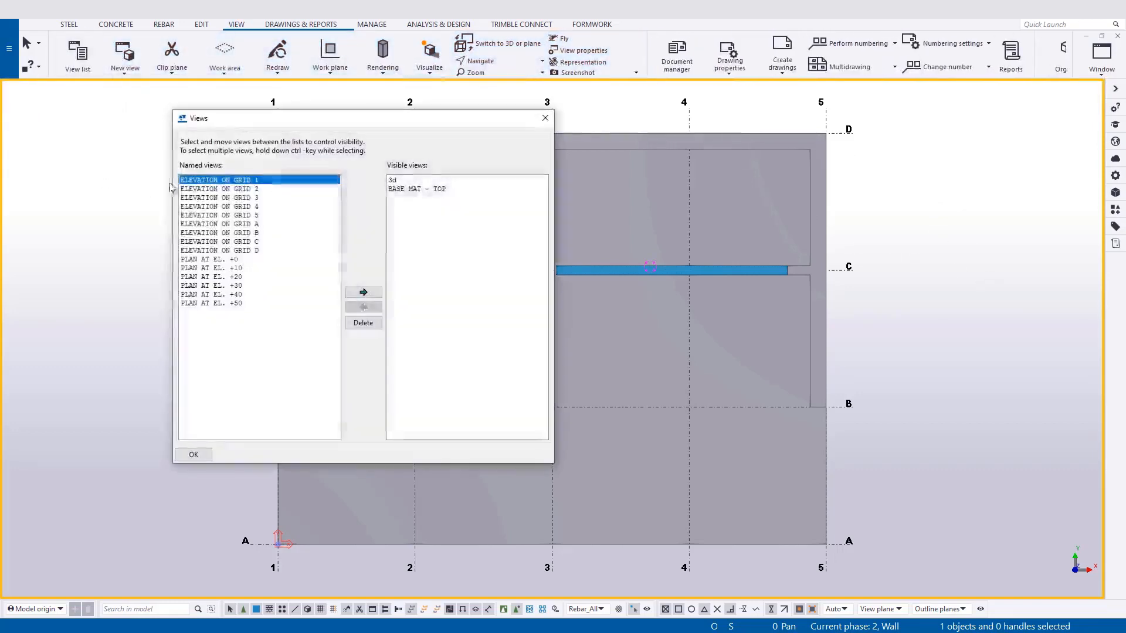
left_click_drag(382, 124, 837, 135)
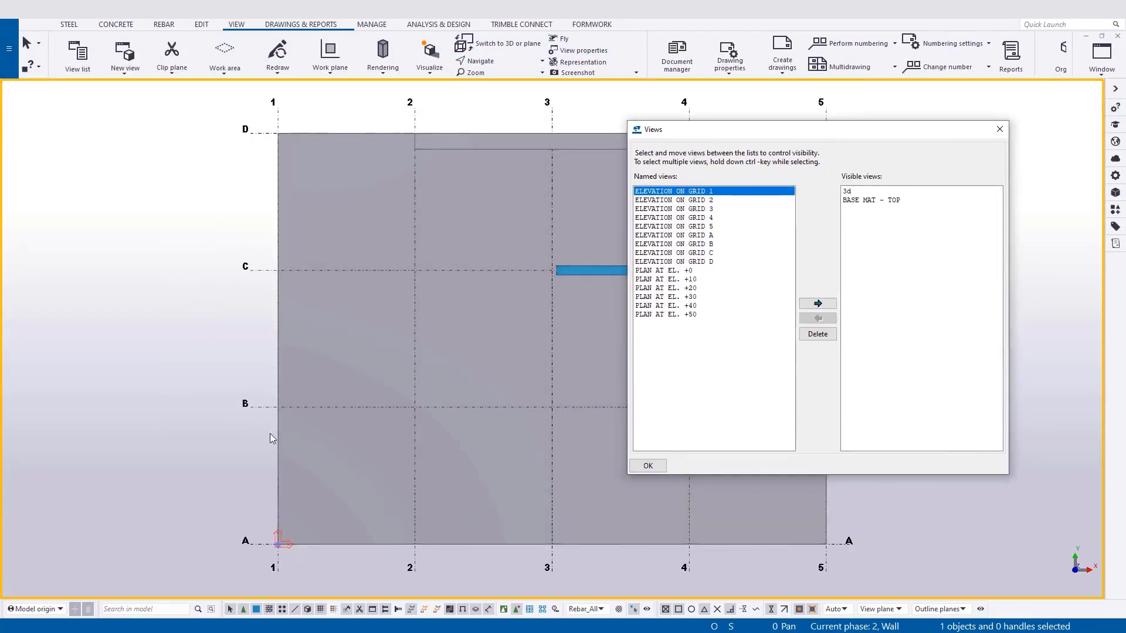
left_click(720, 254)
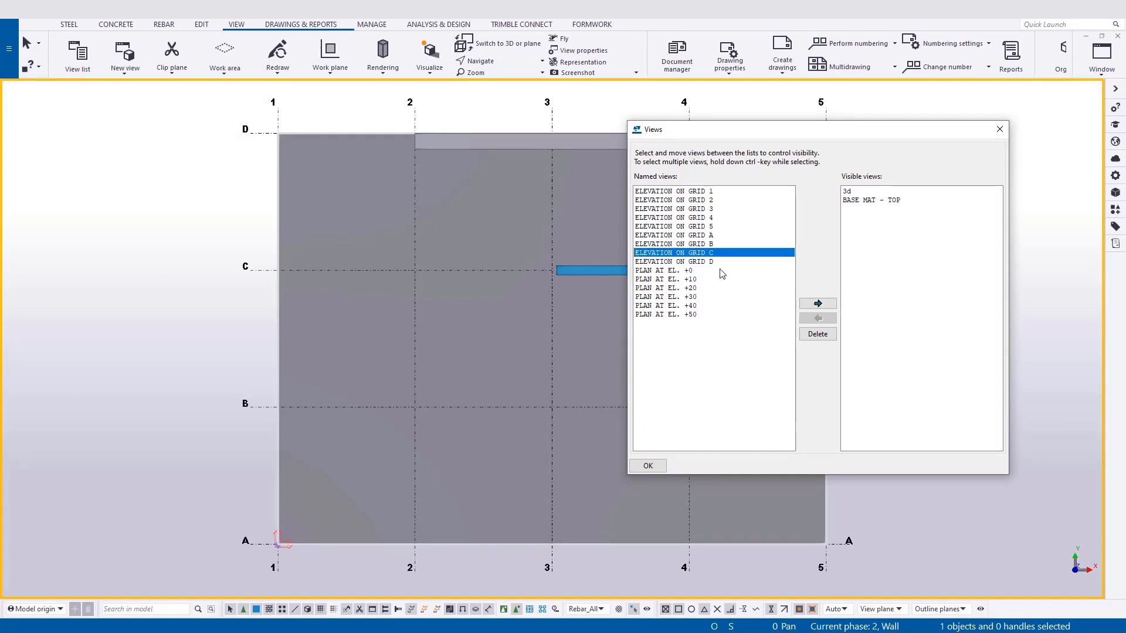
left_click(818, 303)
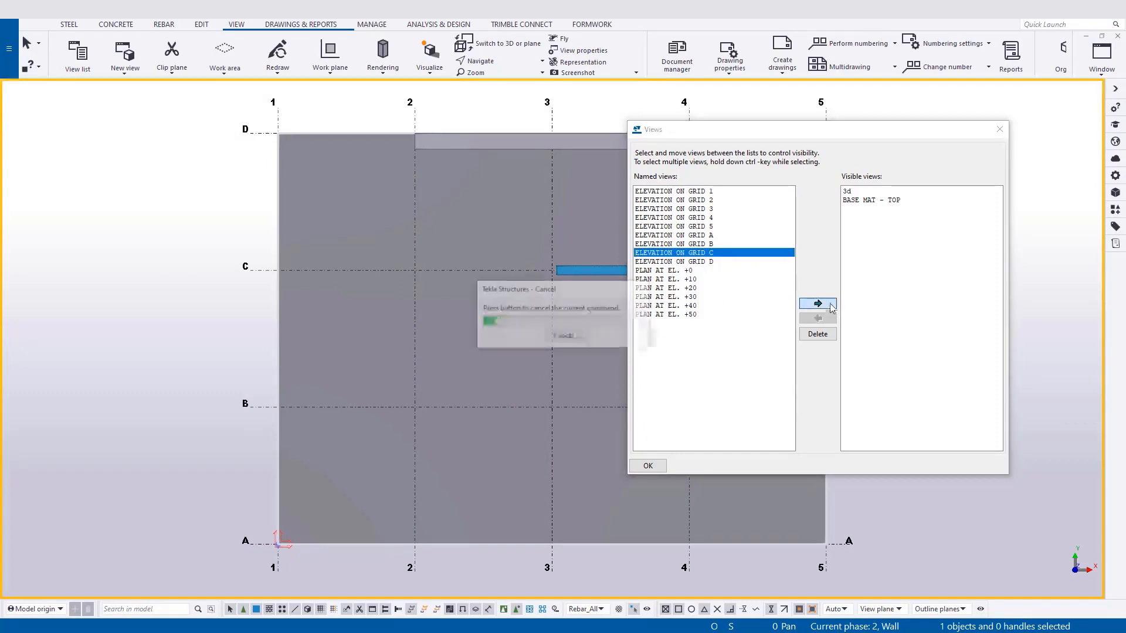
left_click(995, 134)
middle_click_drag(621, 446, 525, 364)
scroll(604, 462, "up", 4)
middle_click_drag(505, 465, 504, 465)
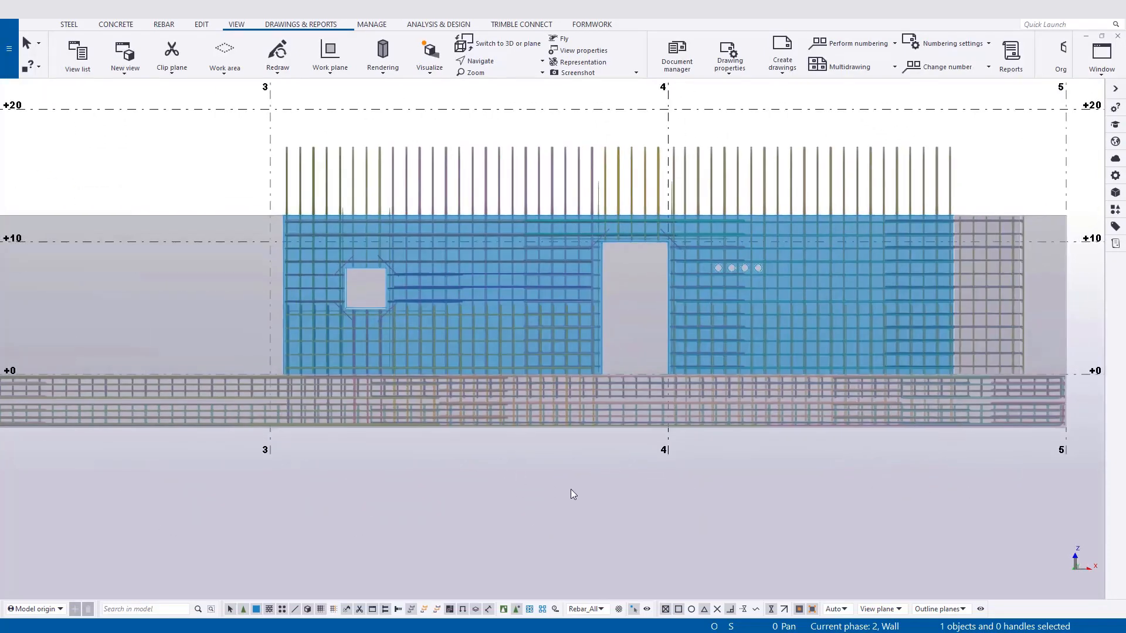
middle_click_drag(571, 490, 543, 493)
scroll(516, 484, "down", 3)
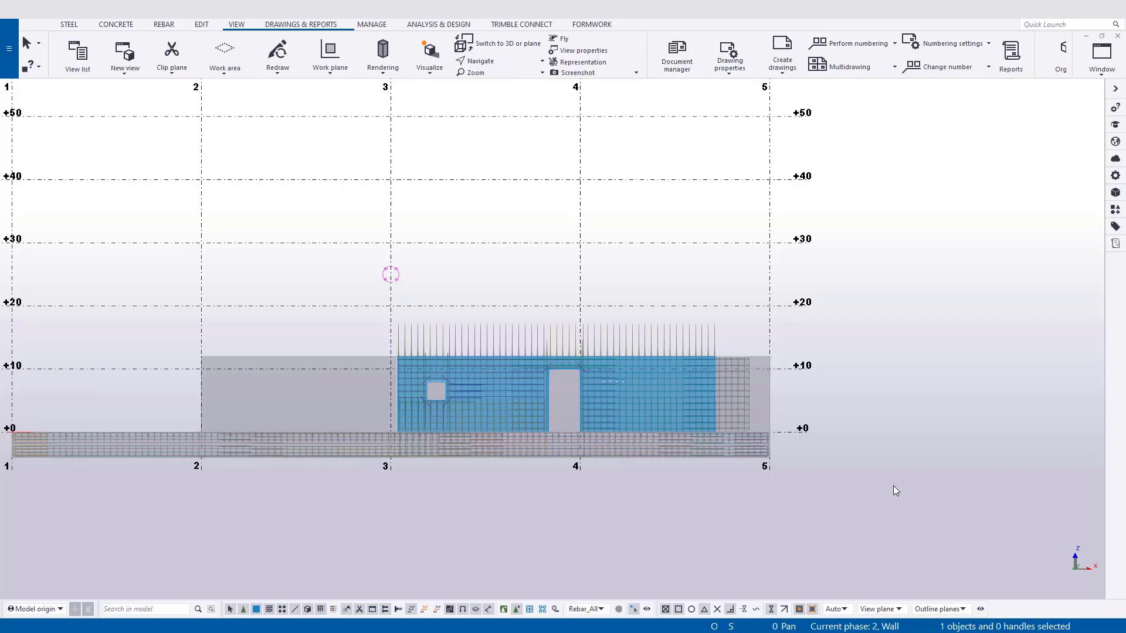
Fit the work area to the blue wall in the grid C elevation using two points, from above its projecting bars to its base's far corner.
scroll(610, 498, "up", 2)
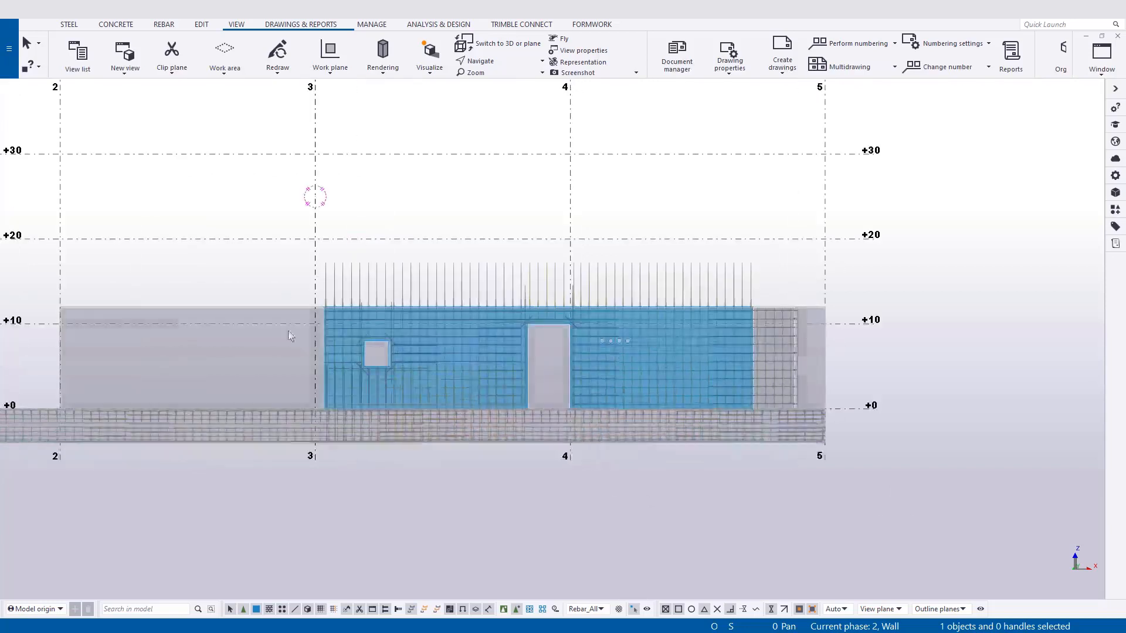
left_click(546, 169)
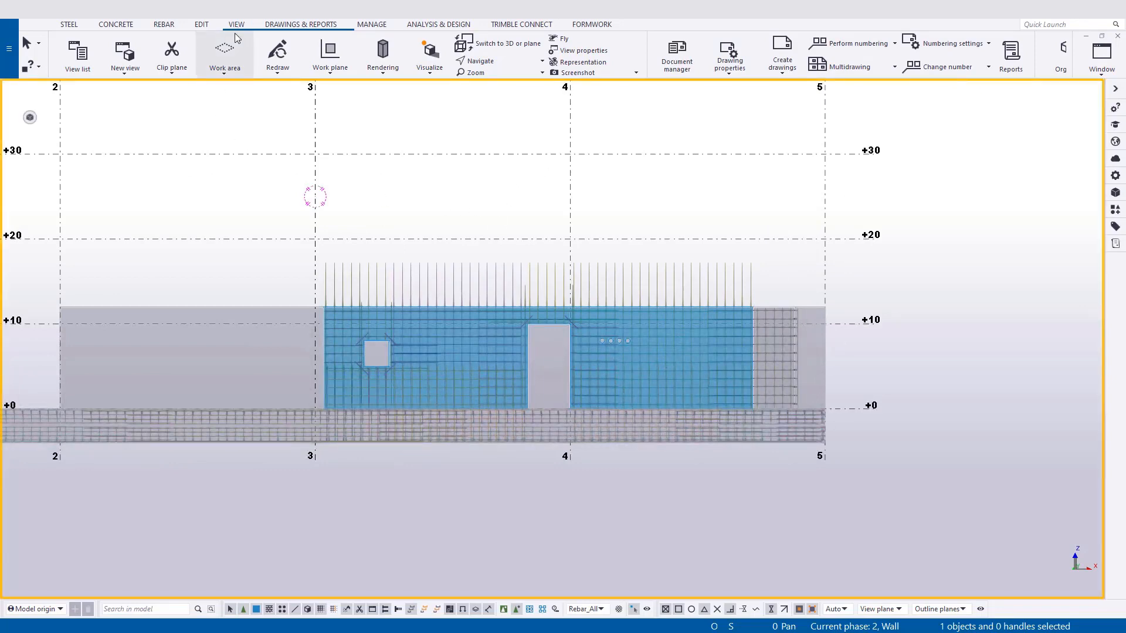
left_click(225, 59)
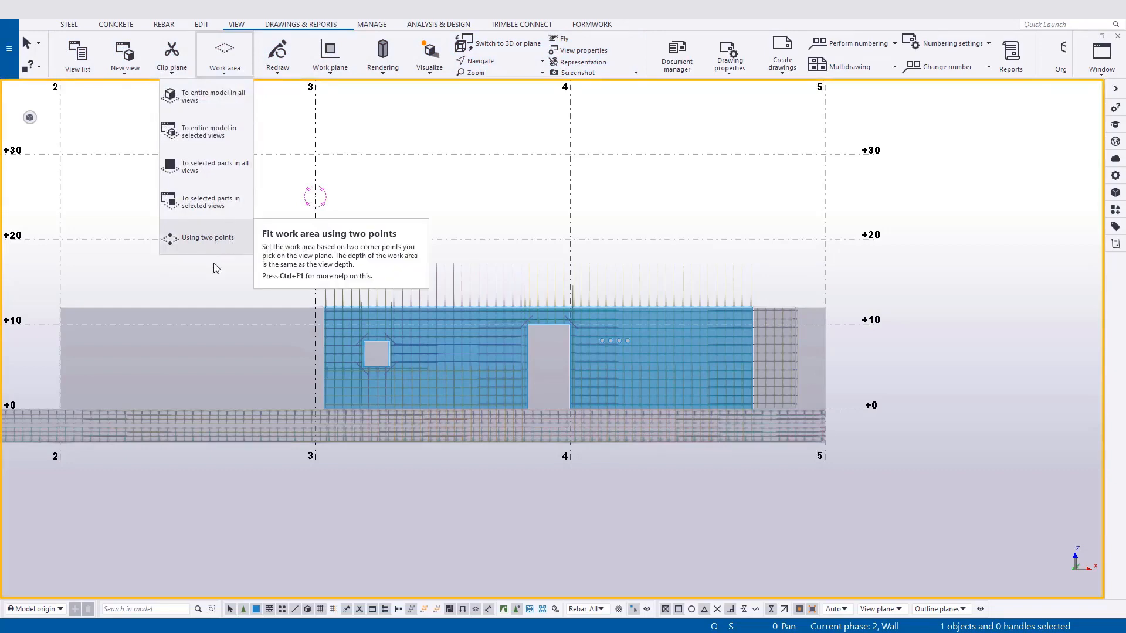
left_click(211, 238)
scroll(317, 310, "up", 3)
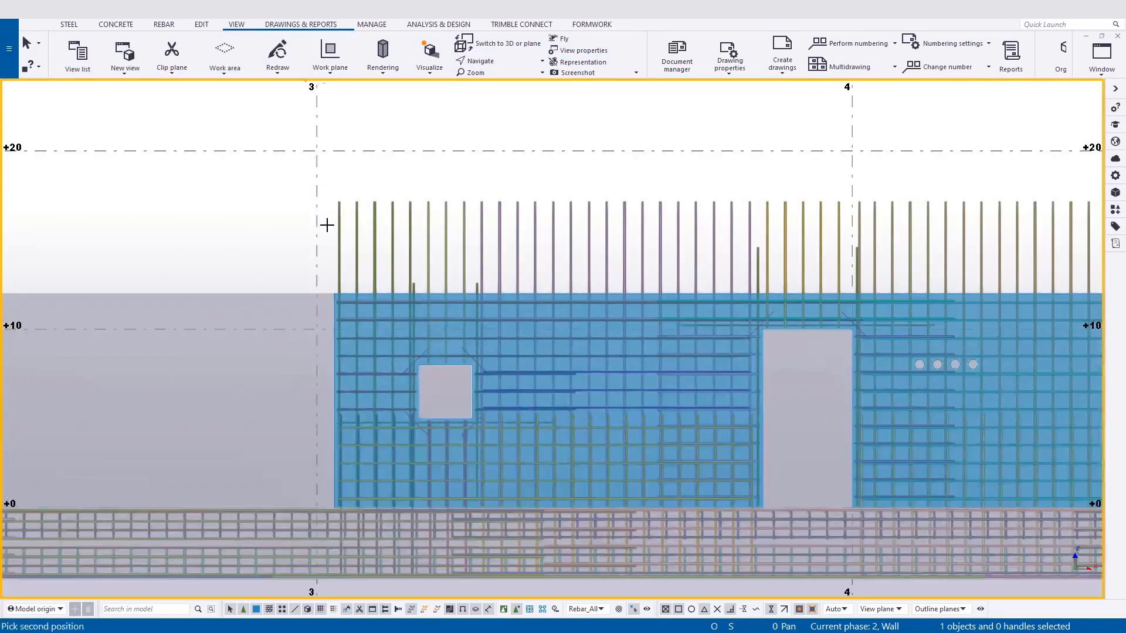
left_click(325, 189)
middle_click_drag(927, 445, 493, 349)
scroll(712, 418, "up", 8)
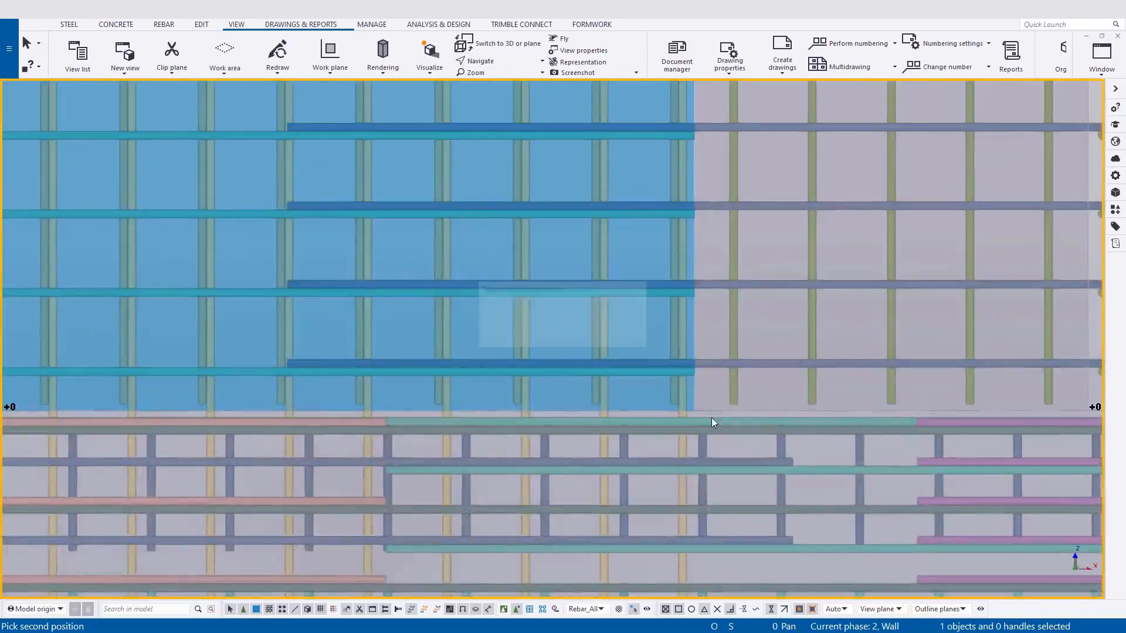
left_click(712, 418)
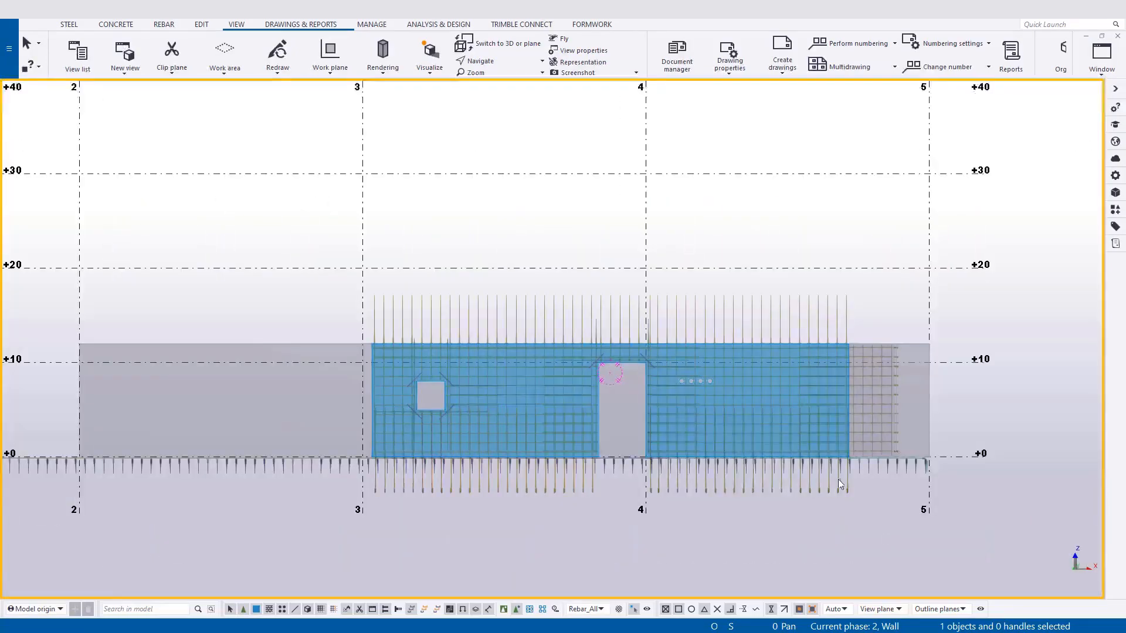
Start creating a general arrangement drawing from the grid C elevation view.
scroll(838, 479, "up", 1)
scroll(613, 381, "up", 2)
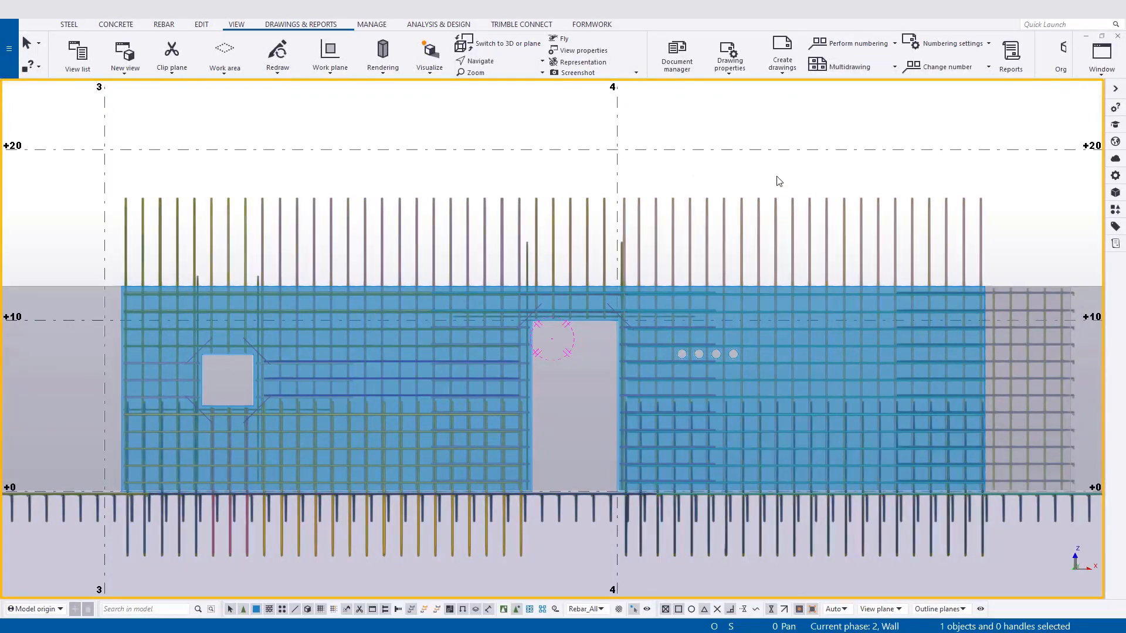
left_click(277, 26)
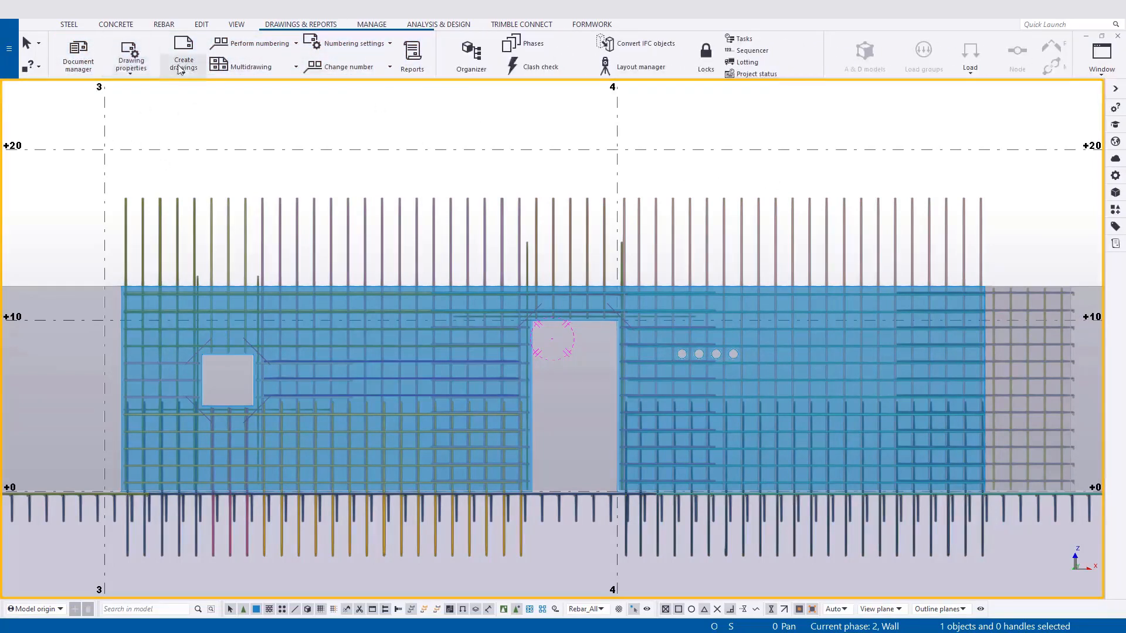
left_click(179, 63)
left_click(140, 66)
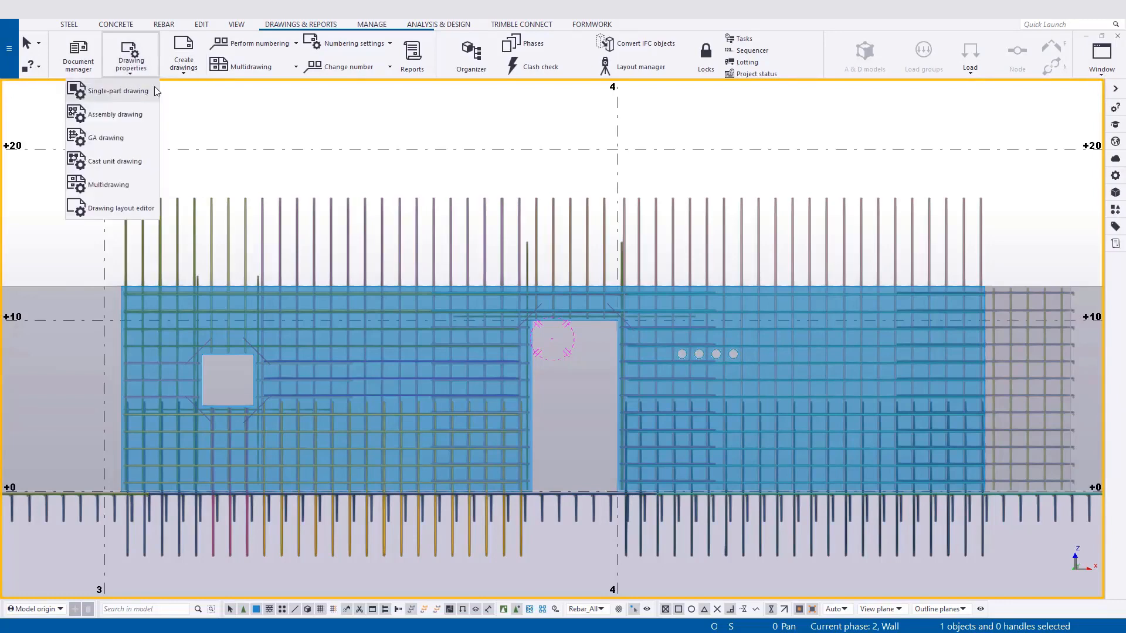
left_click(683, 176)
right_click(747, 123)
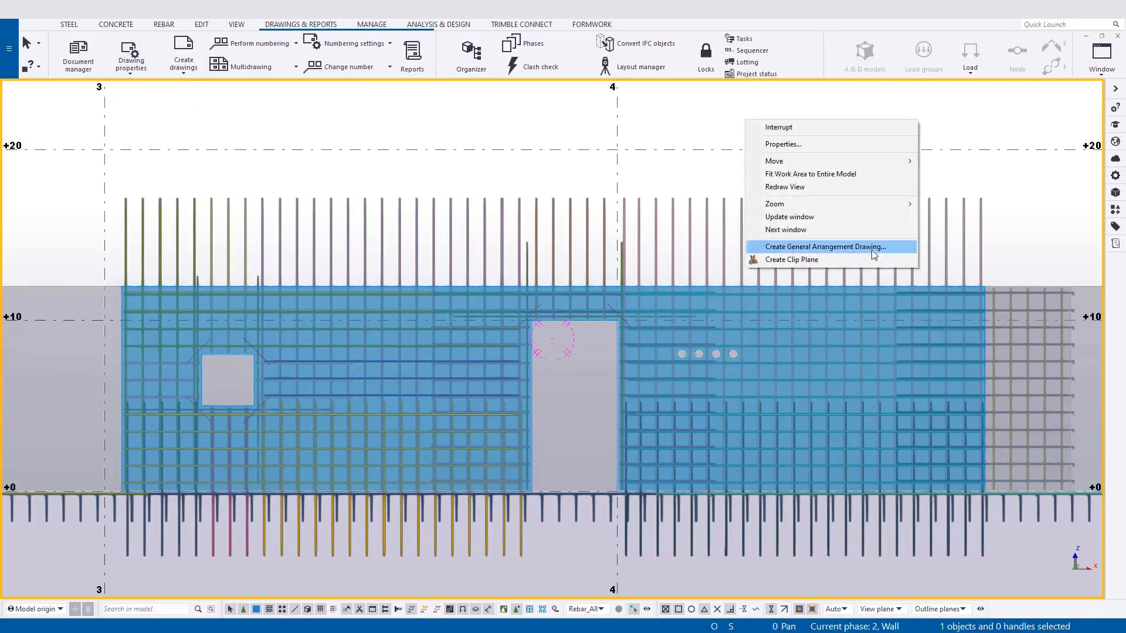
left_click(842, 248)
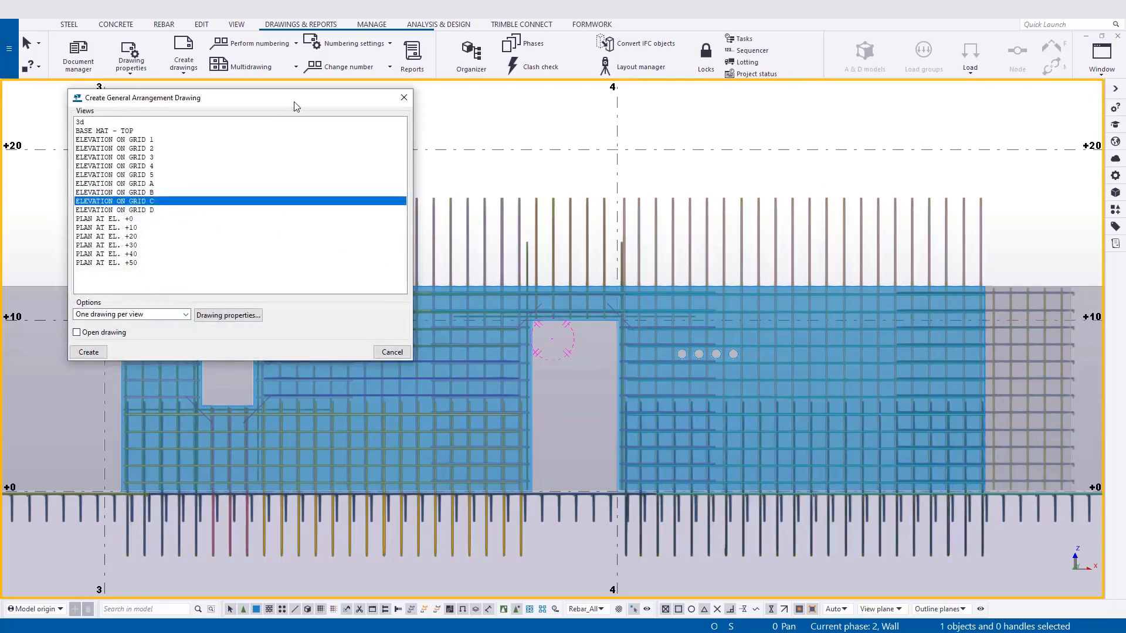
Try selecting the elevations on grids A, B and C together and check the options for splitting views across drawings.
left_click(157, 192, "ctrl")
left_click(157, 184, "ctrl")
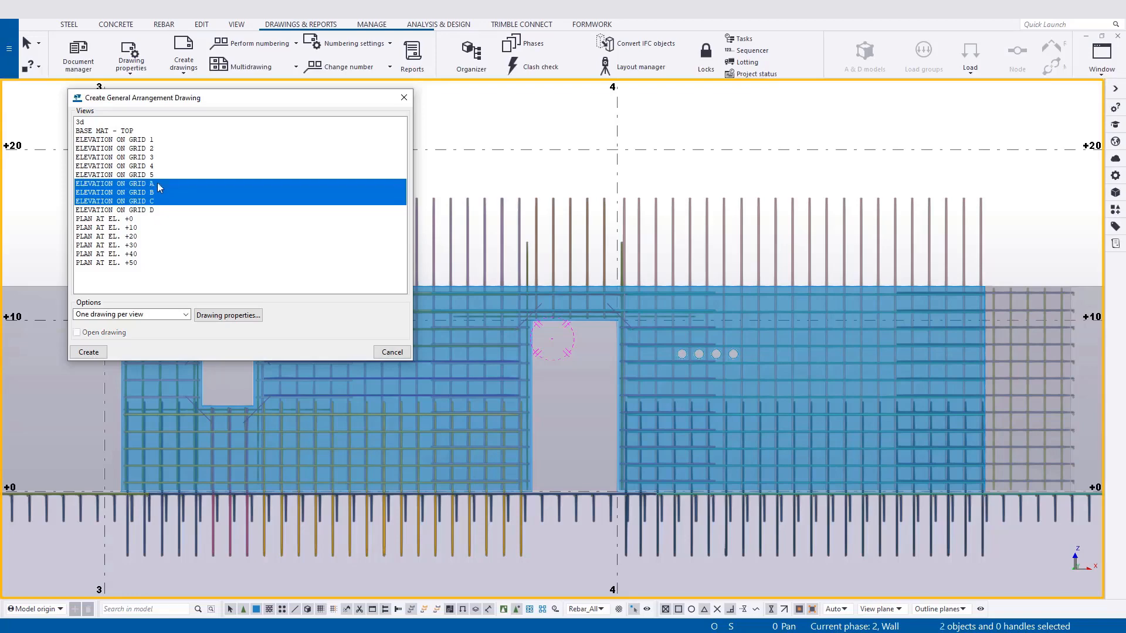
left_click(181, 315)
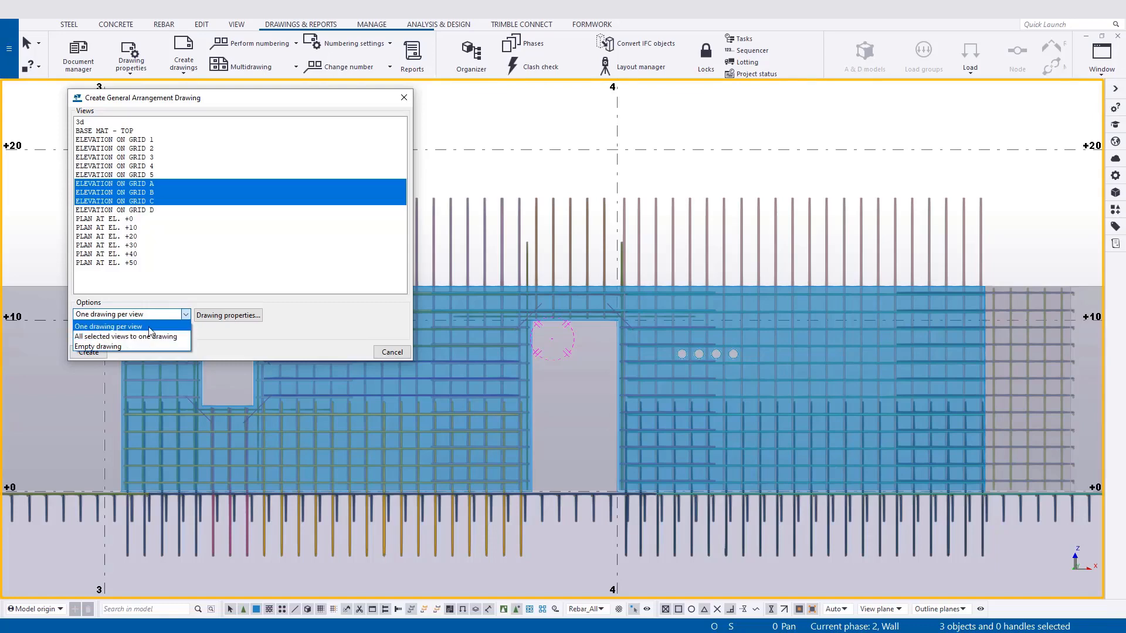
left_click(176, 207)
left_click(175, 206)
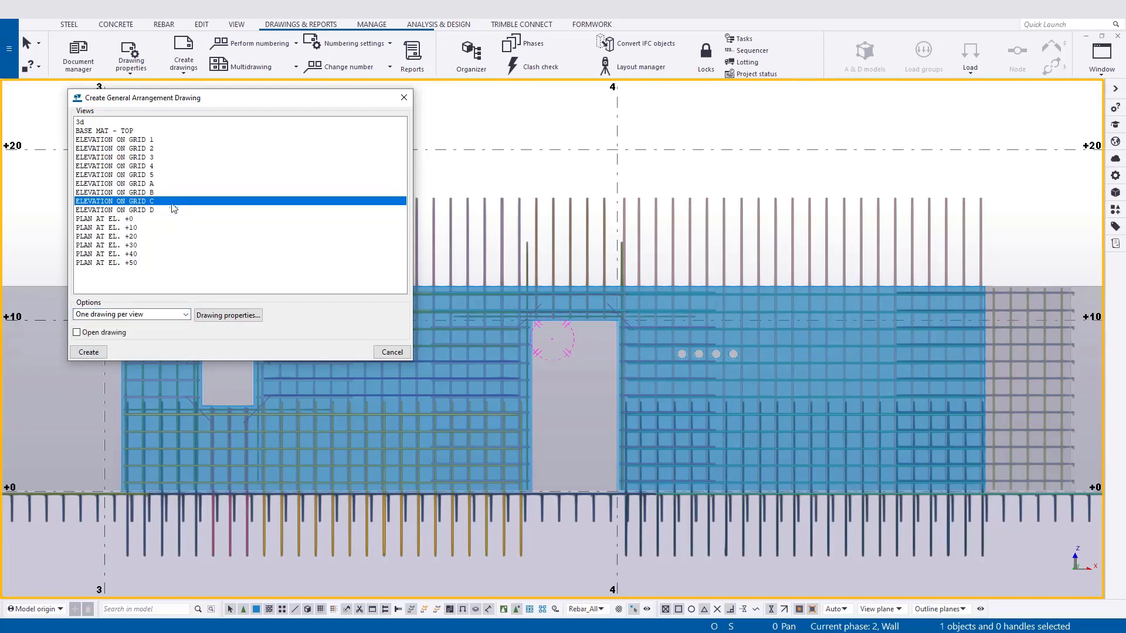
Open the general arrangement drawing properties and load the Rebar settings.
left_click(228, 315)
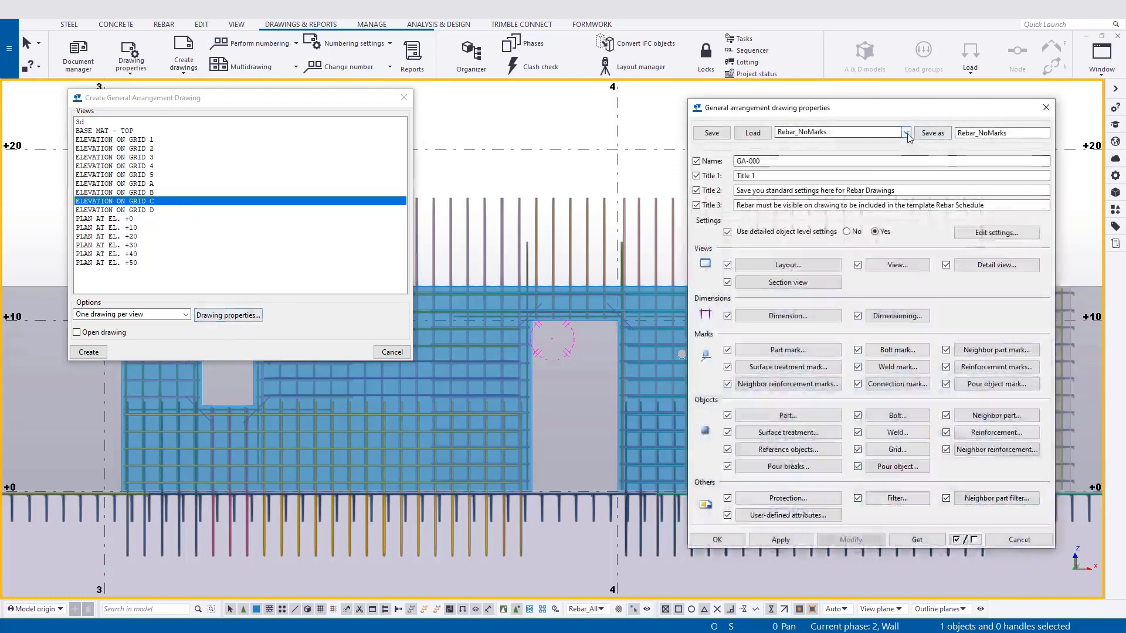
left_click(862, 131)
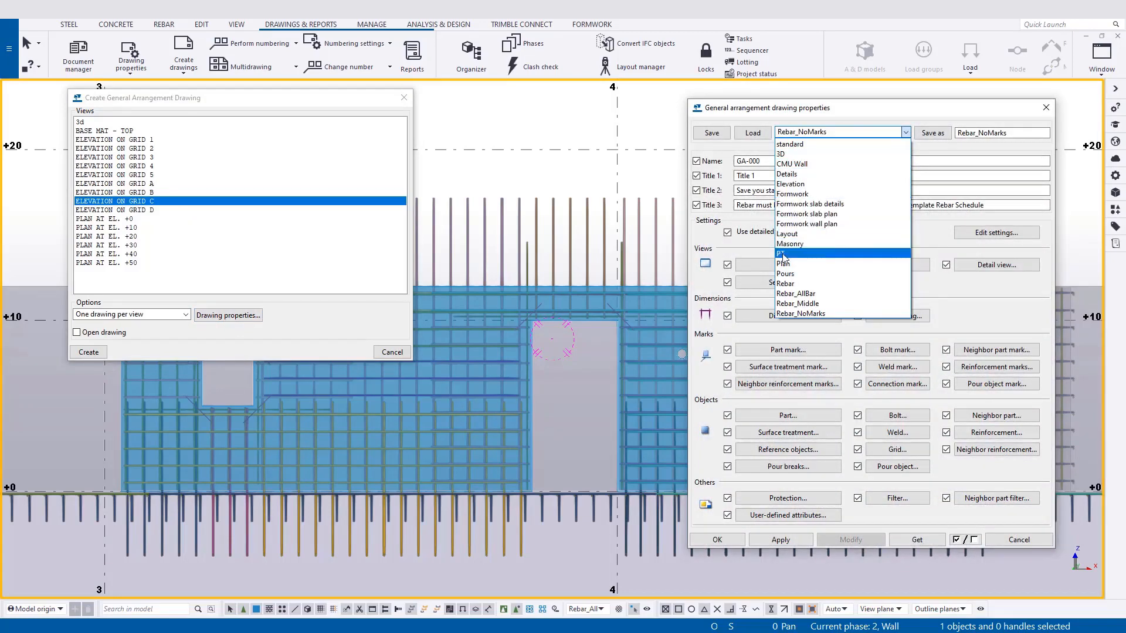
left_click(788, 284)
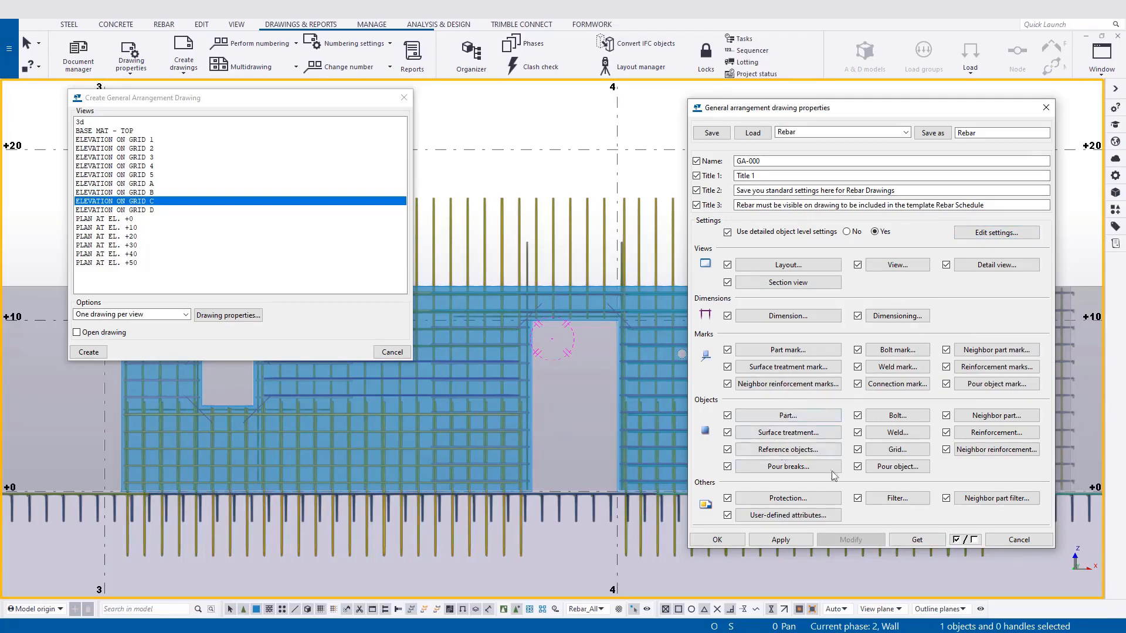
left_click(881, 468)
Load and apply the Rebar_NoMarks drawing properties, and create the ELEVATION ON GRID C drawing so that it opens on creation.
left_click(906, 132)
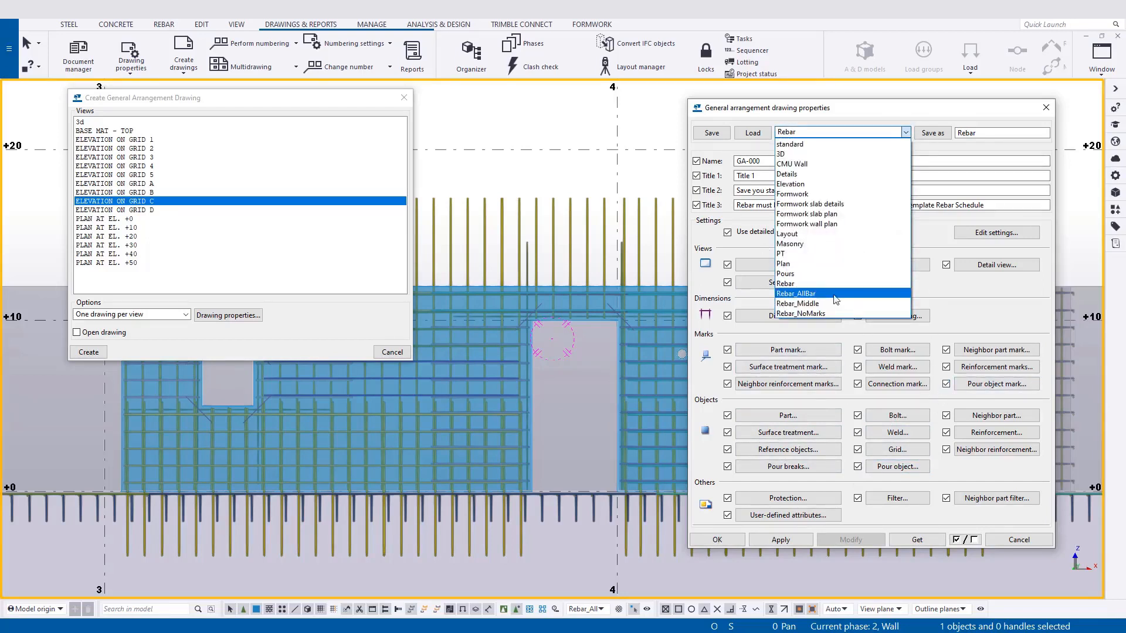
left_click(836, 313)
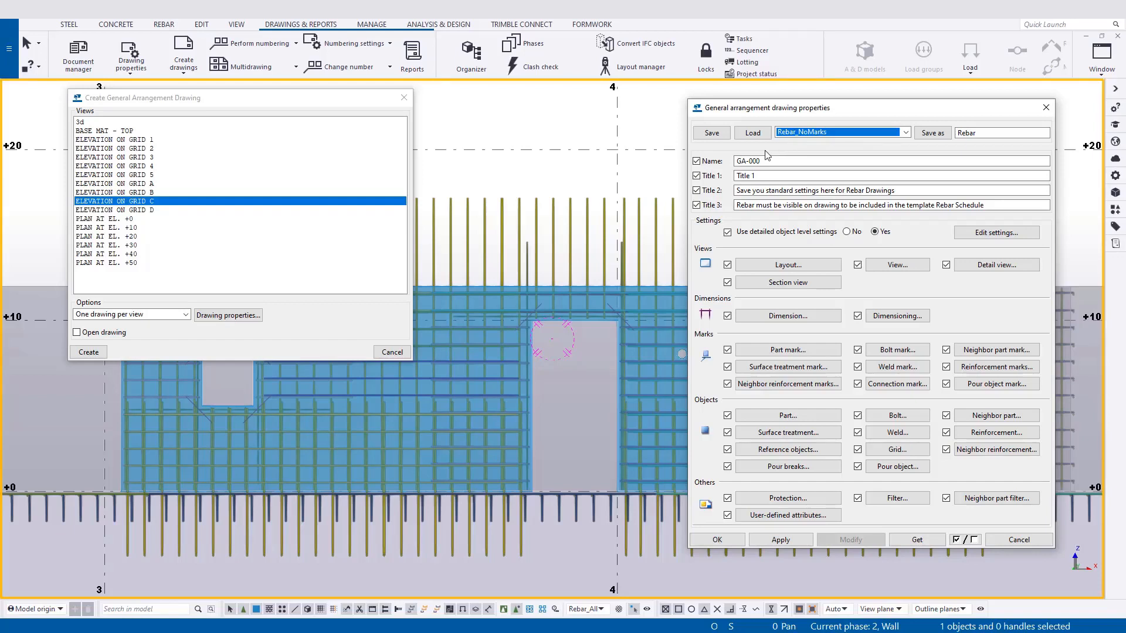
left_click(762, 136)
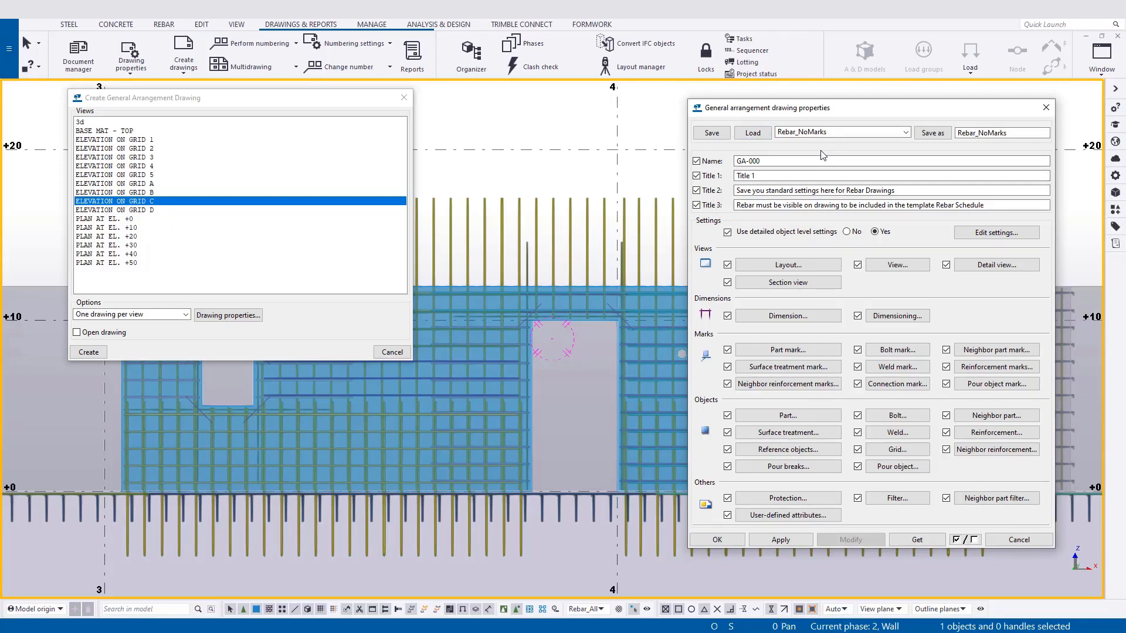
left_click(781, 539)
left_click(717, 539)
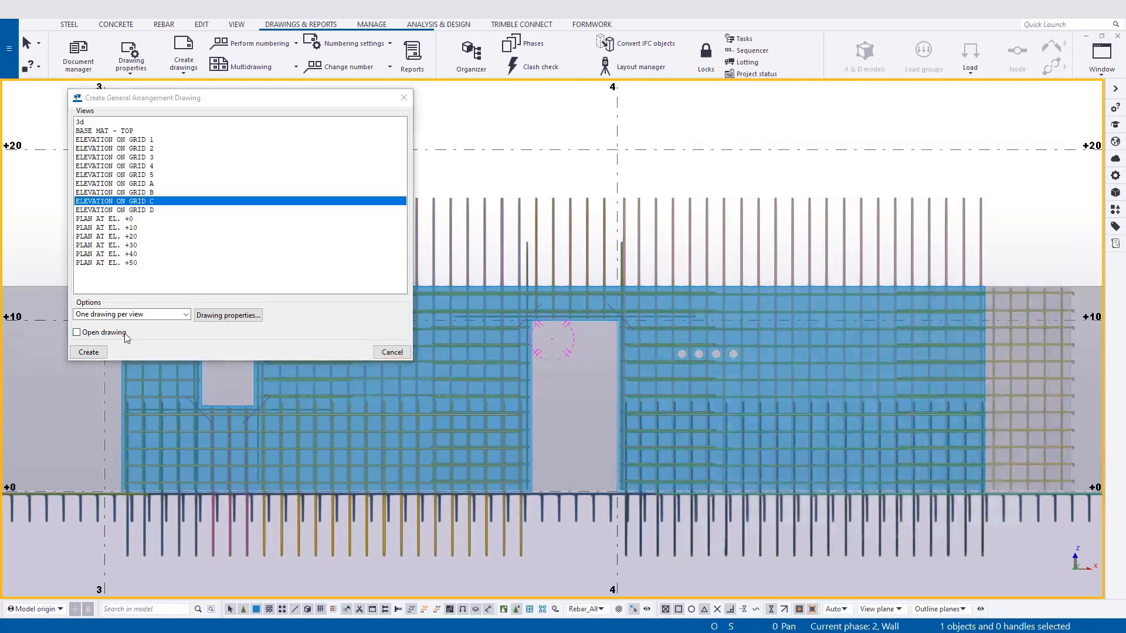
left_click(77, 333)
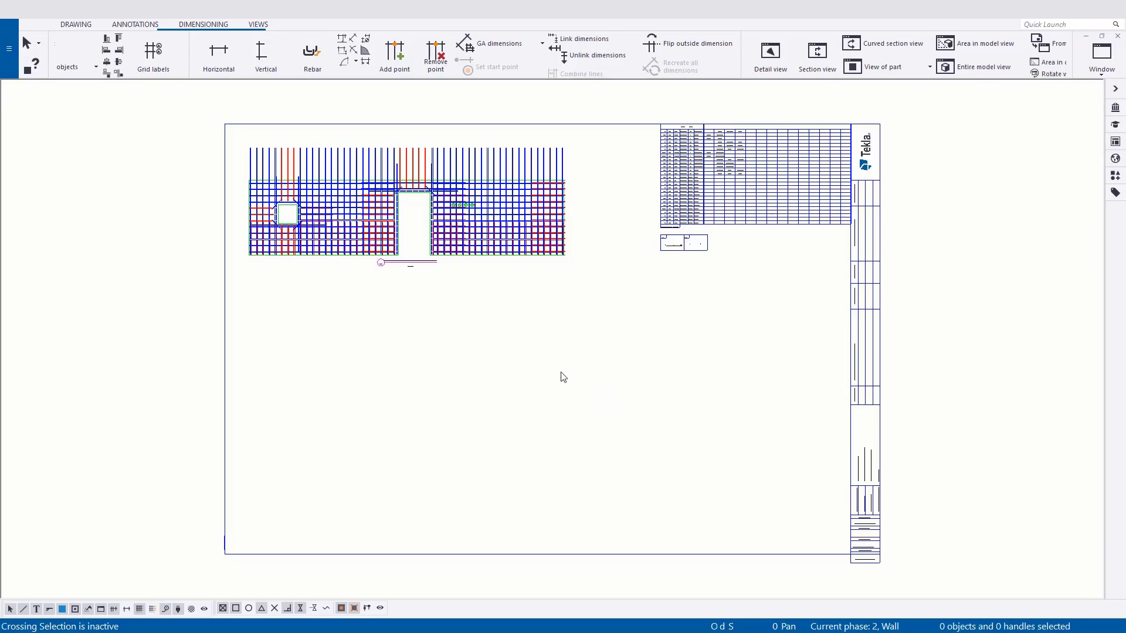
Examine the wall elevation on the new drawing and review its view attributes and label settings.
scroll(460, 317, "up", 5)
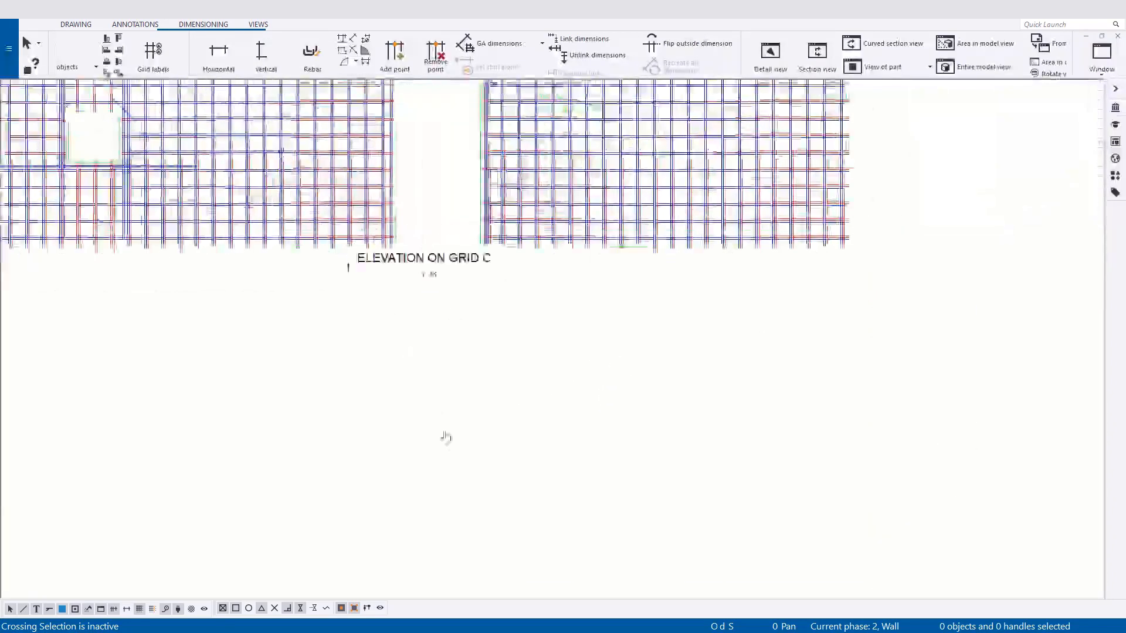
scroll(533, 403, "down", 1)
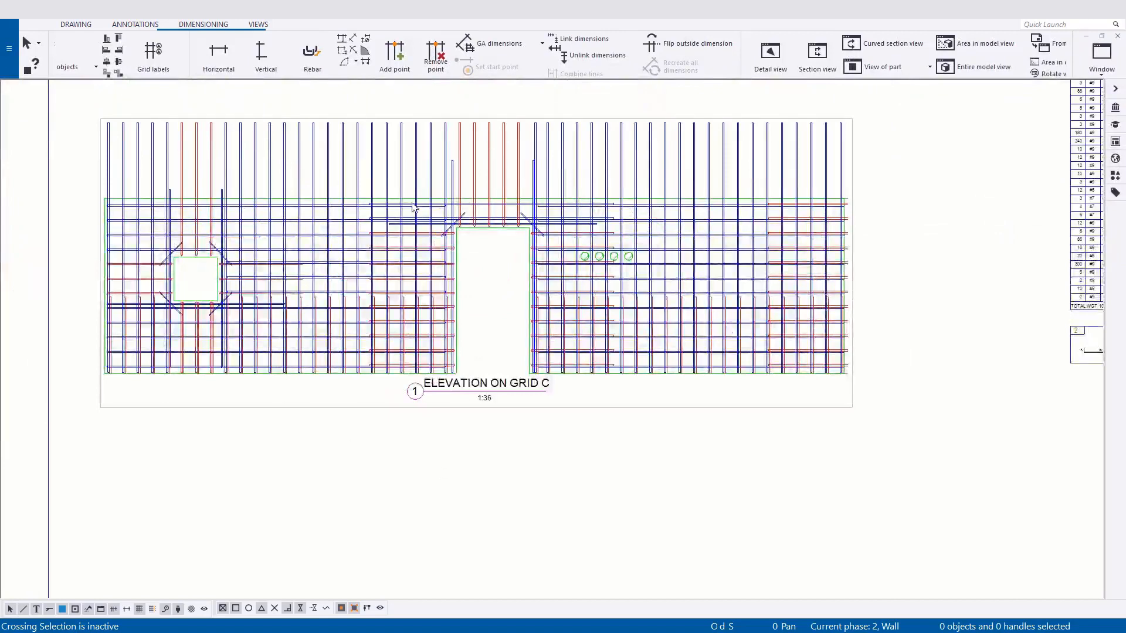
mouse_move(683, 432)
middle_mouse_down()
mouse_move(664, 439)
mouse_move(646, 421)
middle_mouse_up()
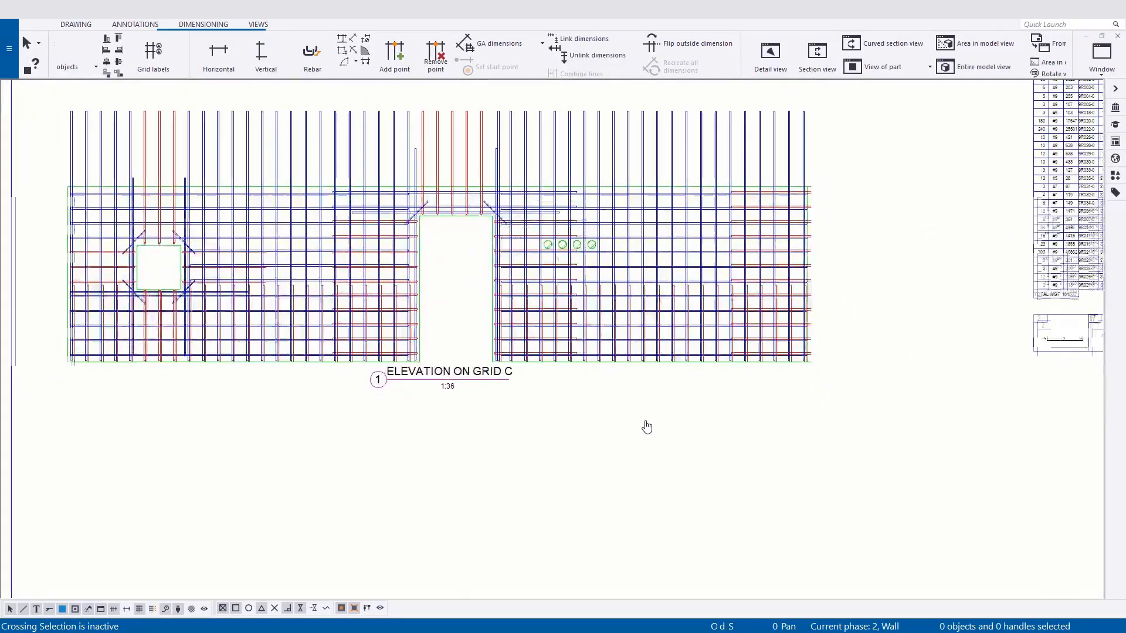
left_click(513, 397)
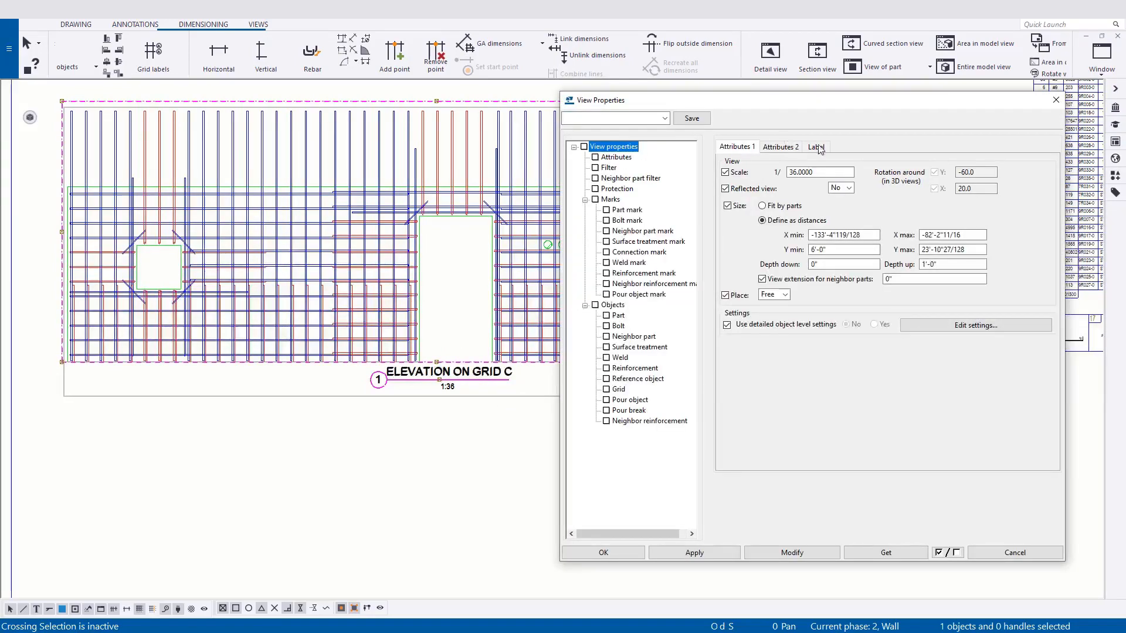
left_click(817, 148)
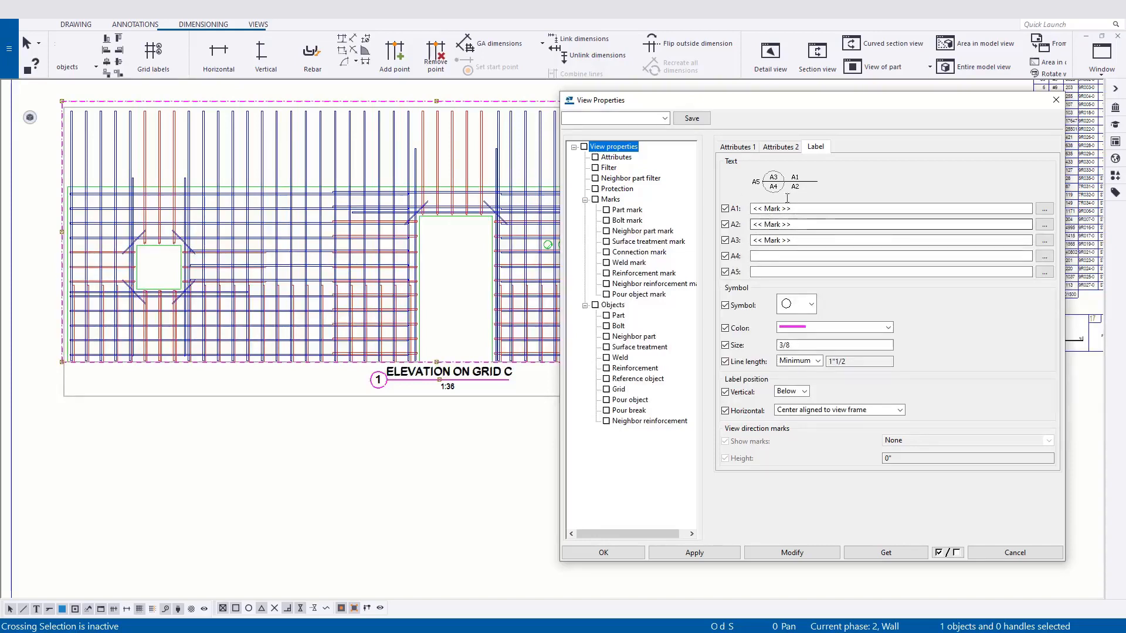
left_click(600, 552)
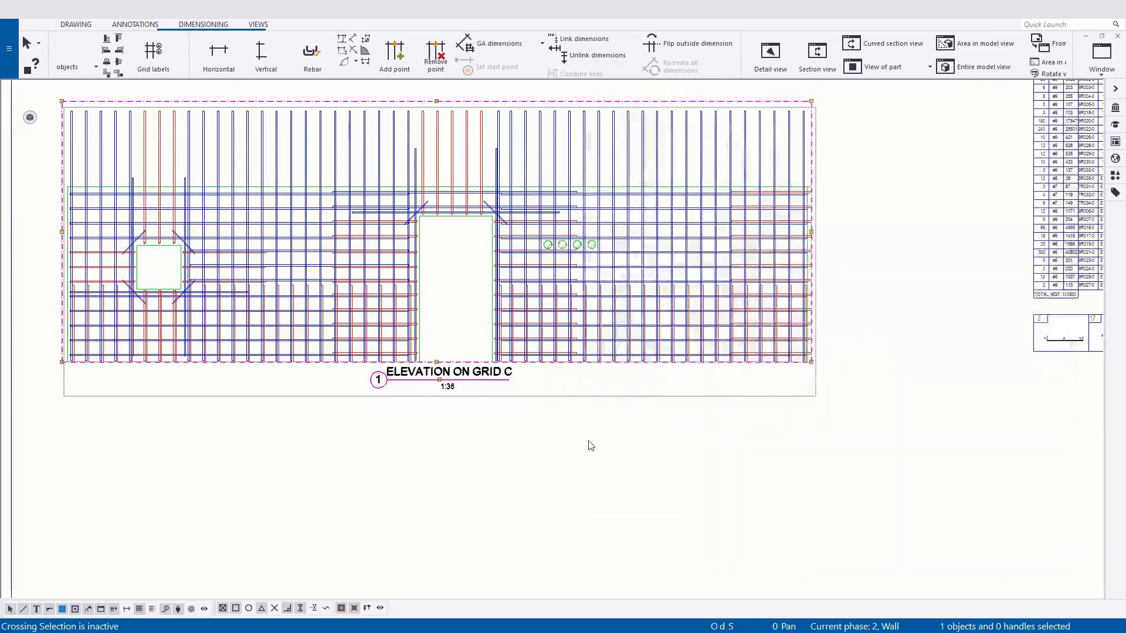
Open the filter settings of the ELEVATION ON GRID C drawing view, and add and delete a second Object Phase Equals row.
scroll(193, 265, "up", 3)
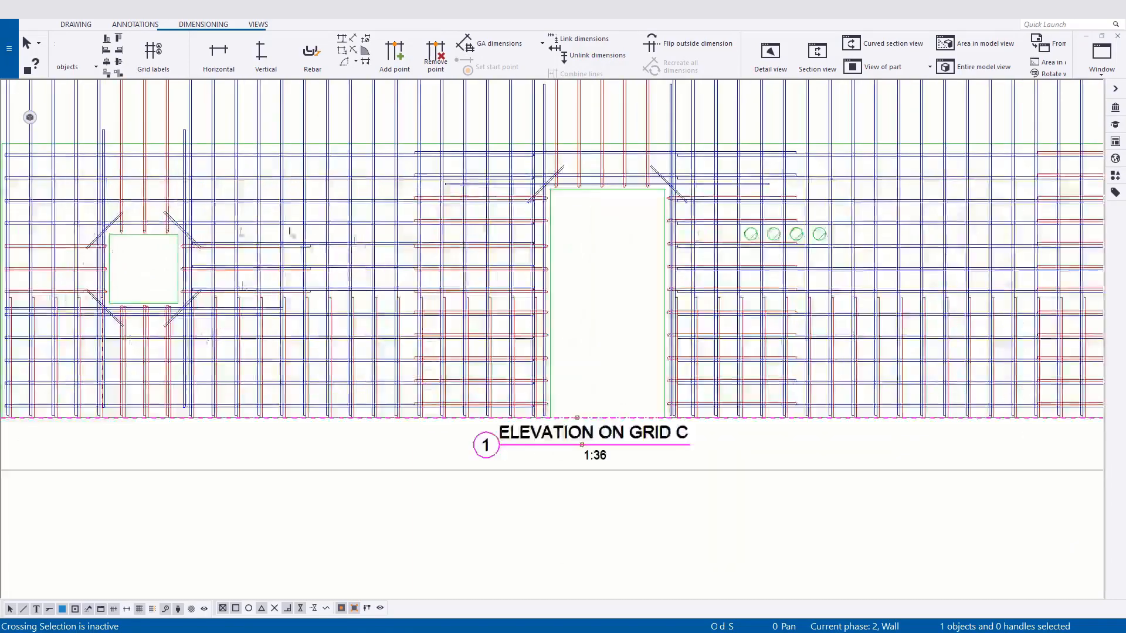
scroll(587, 352, "down", 3)
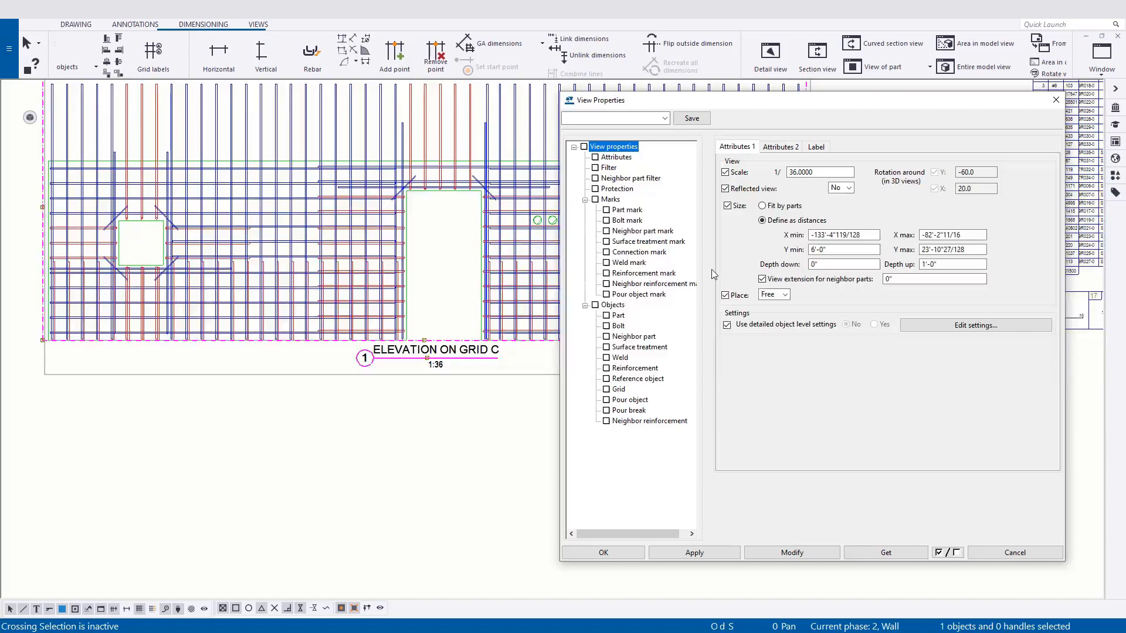
left_click(615, 169)
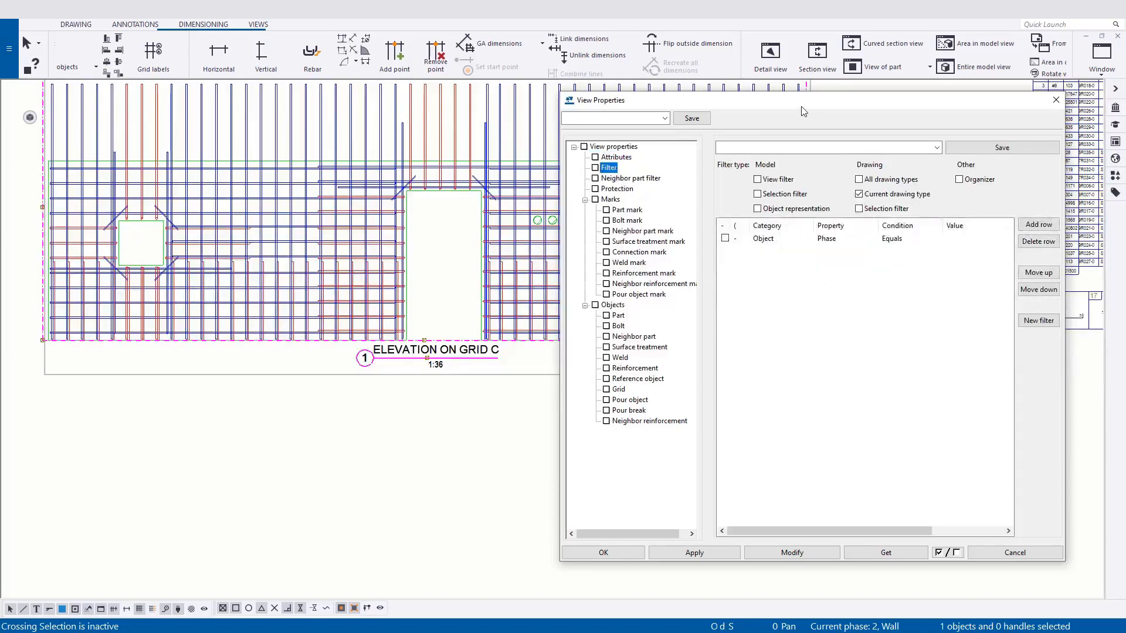
left_click_drag(802, 106, 806, 109)
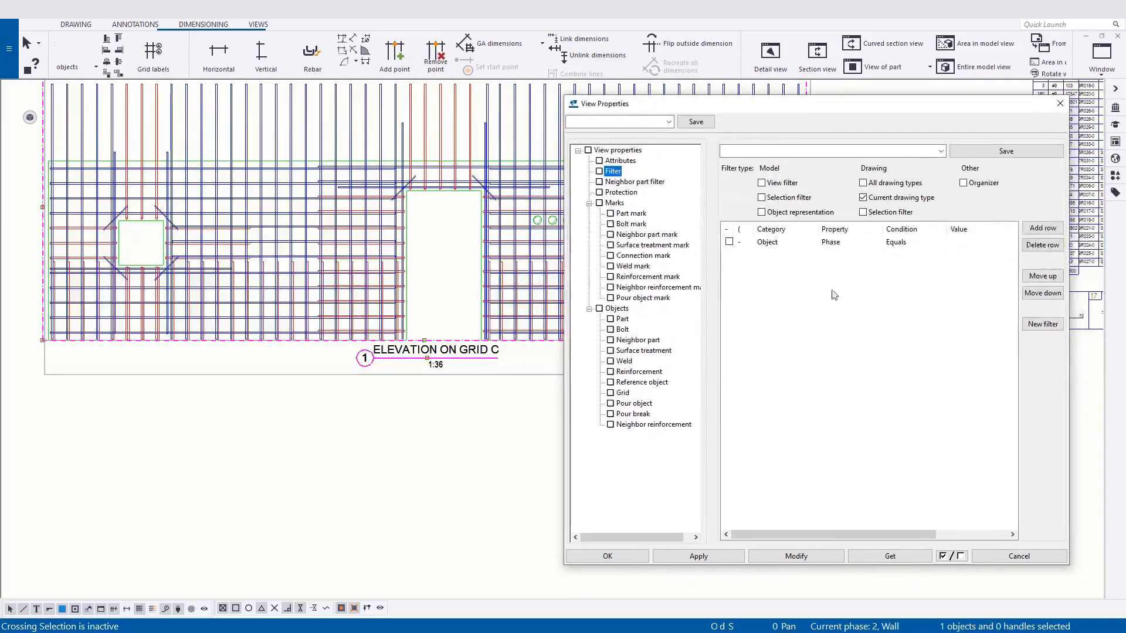
left_click(1042, 229)
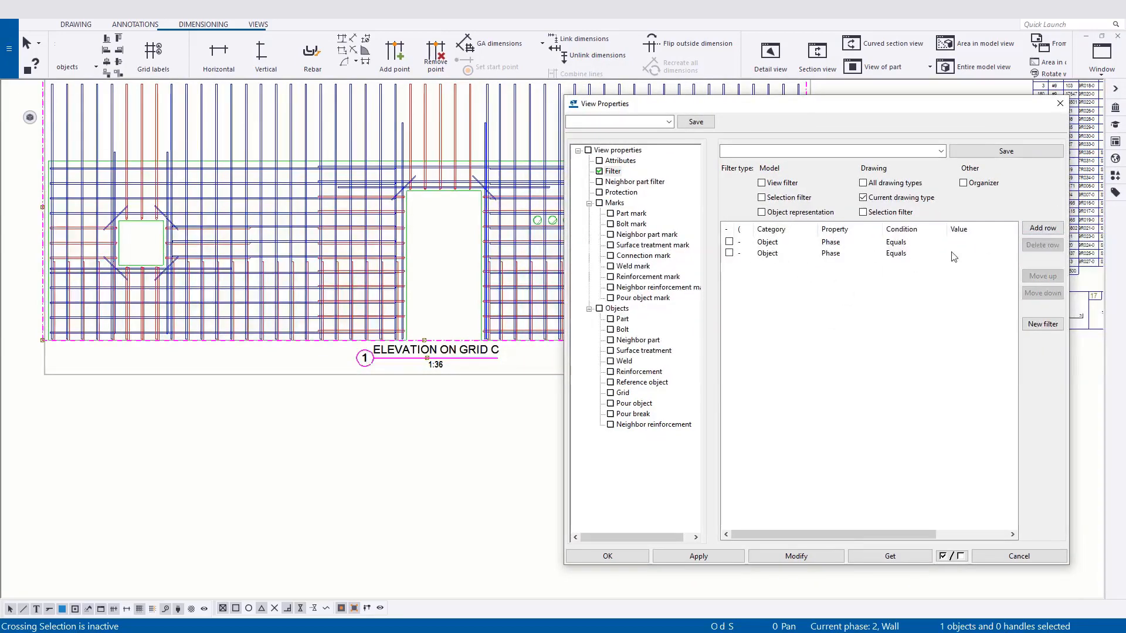
left_click(954, 254)
left_click(1042, 245)
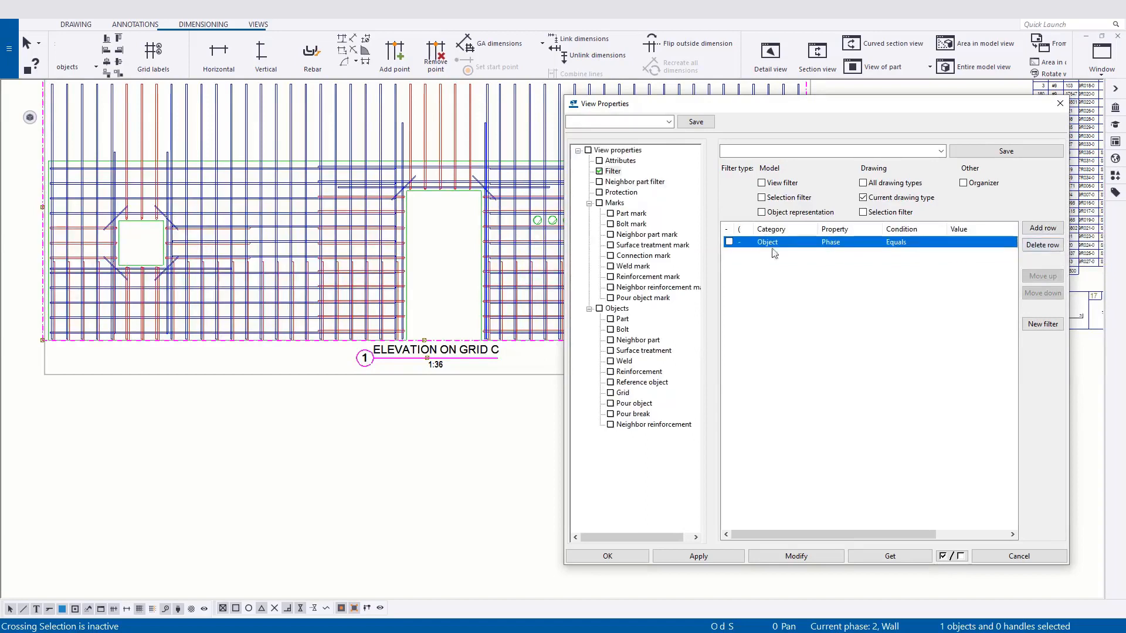
Set the category of the elevation view's filter row to Reinforcing bar.
left_click(773, 245)
left_click(787, 247)
left_click(838, 243)
left_click(853, 244)
scroll(868, 254, "up", 1)
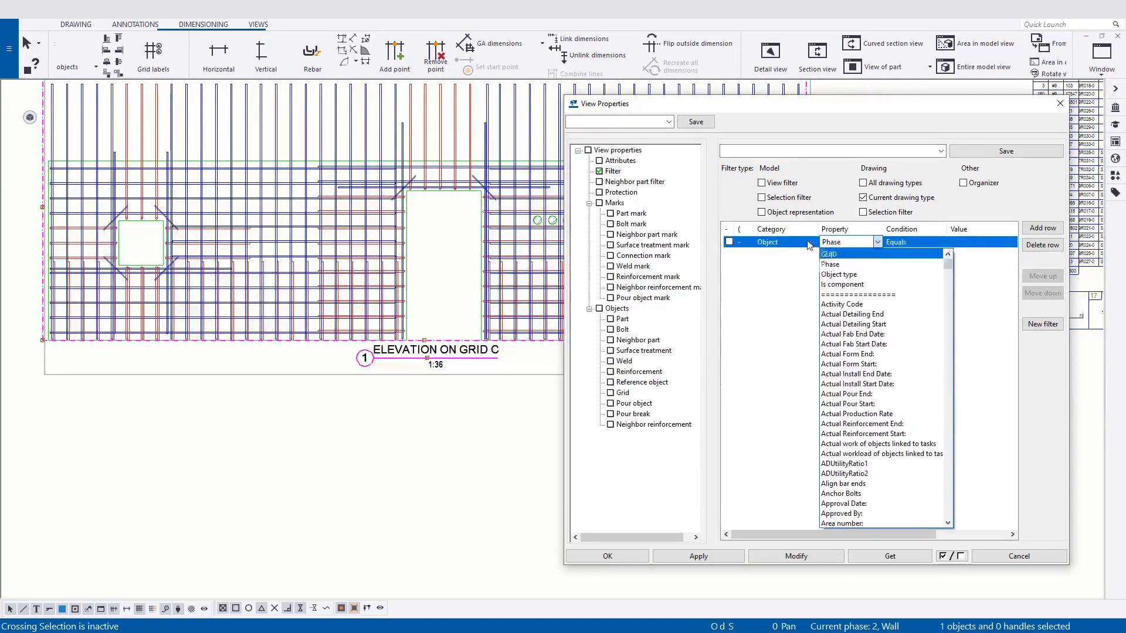
left_click(804, 242)
left_click(805, 247)
left_click(805, 245)
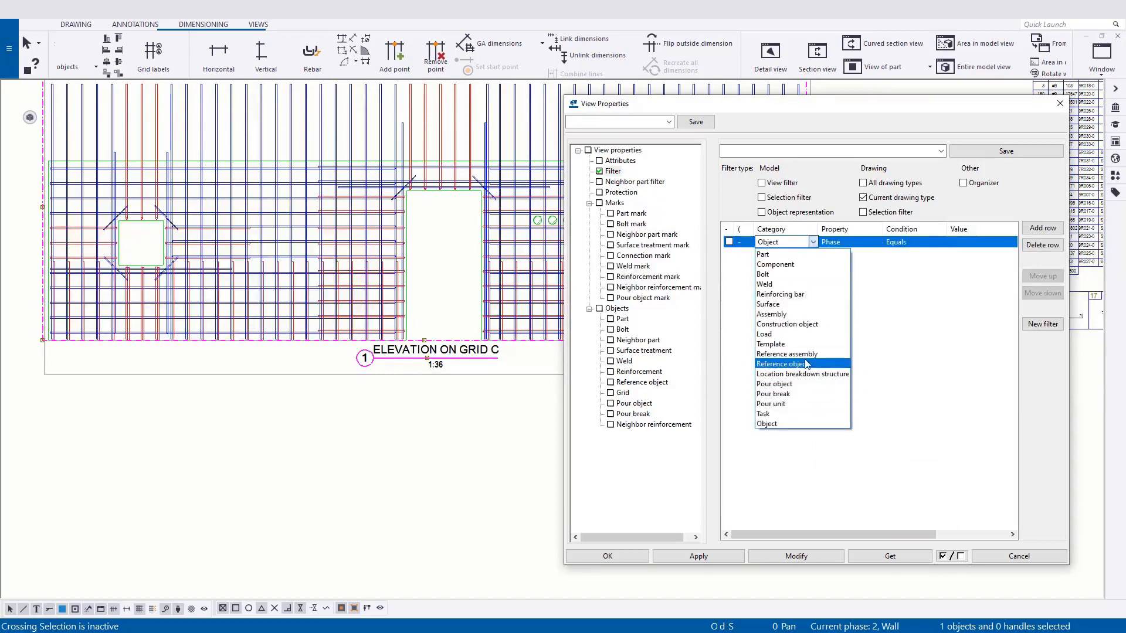
left_click(796, 295)
Set the filter row to the Name property with the condition Does not contain and the value ADDL, and enable the row.
left_click(850, 243)
left_click(877, 242)
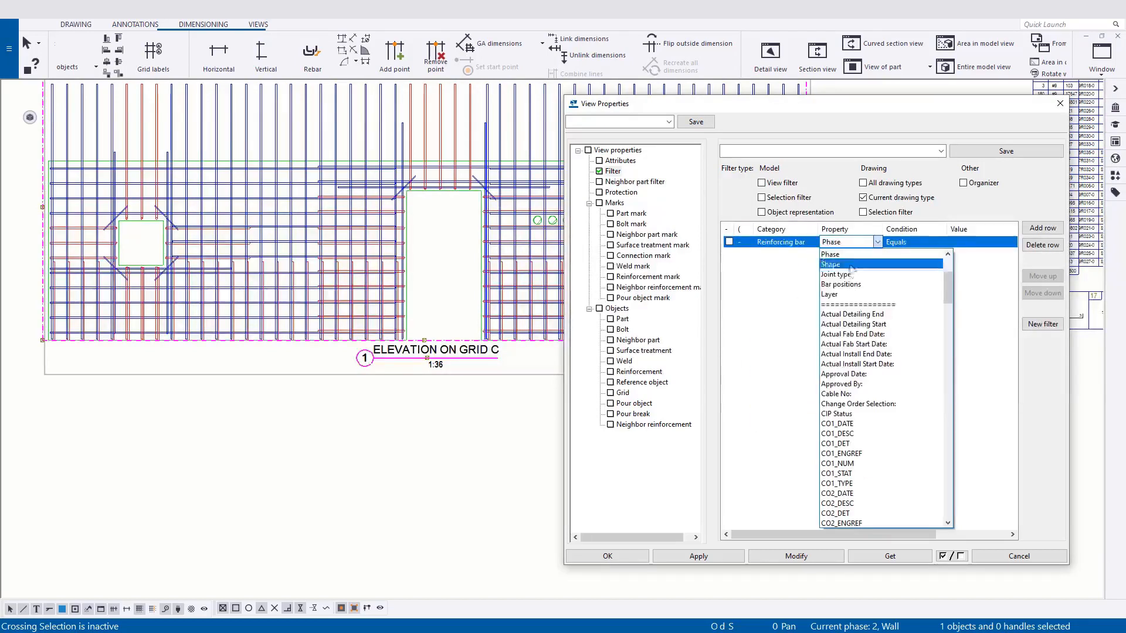
scroll(855, 292, "up", 3)
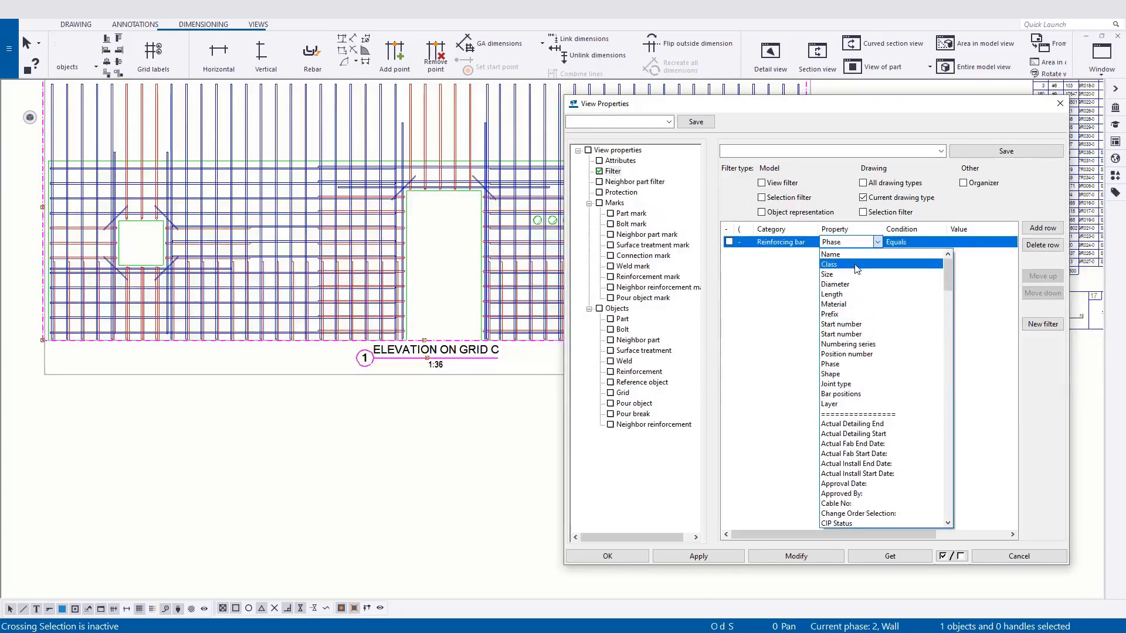
left_click(830, 254)
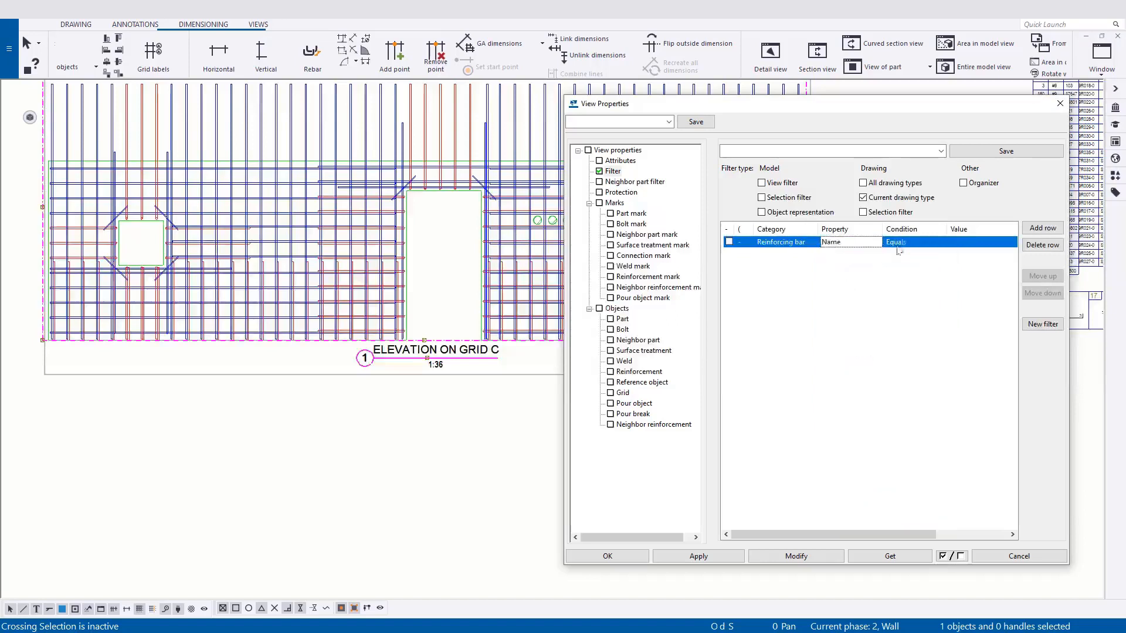
left_click(911, 242)
left_click(942, 242)
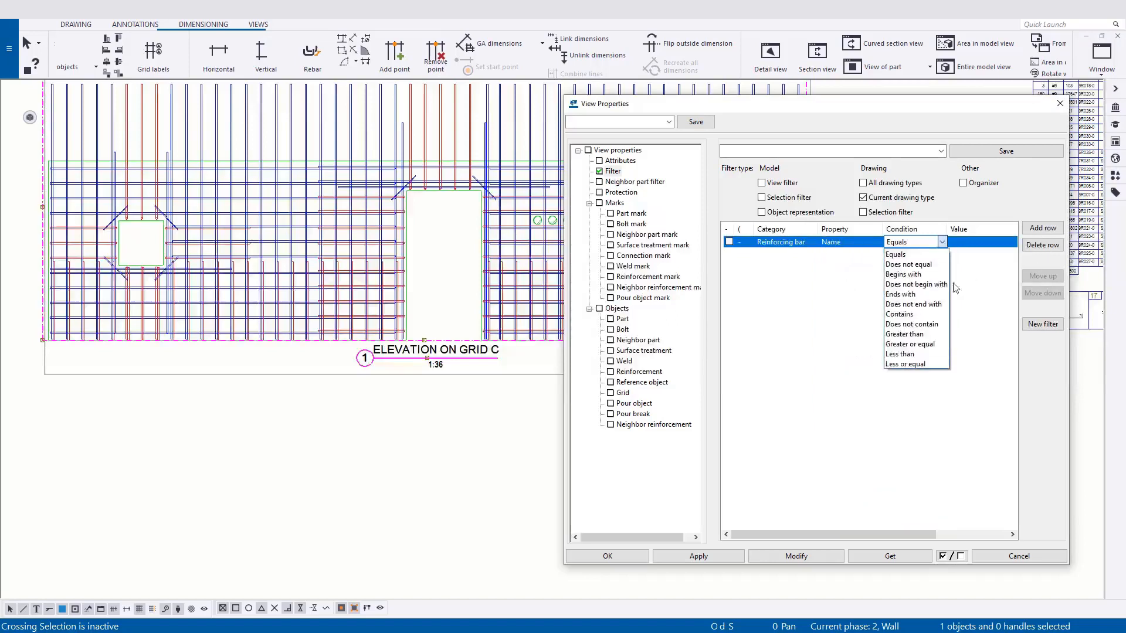
left_click(912, 324)
left_click(978, 248)
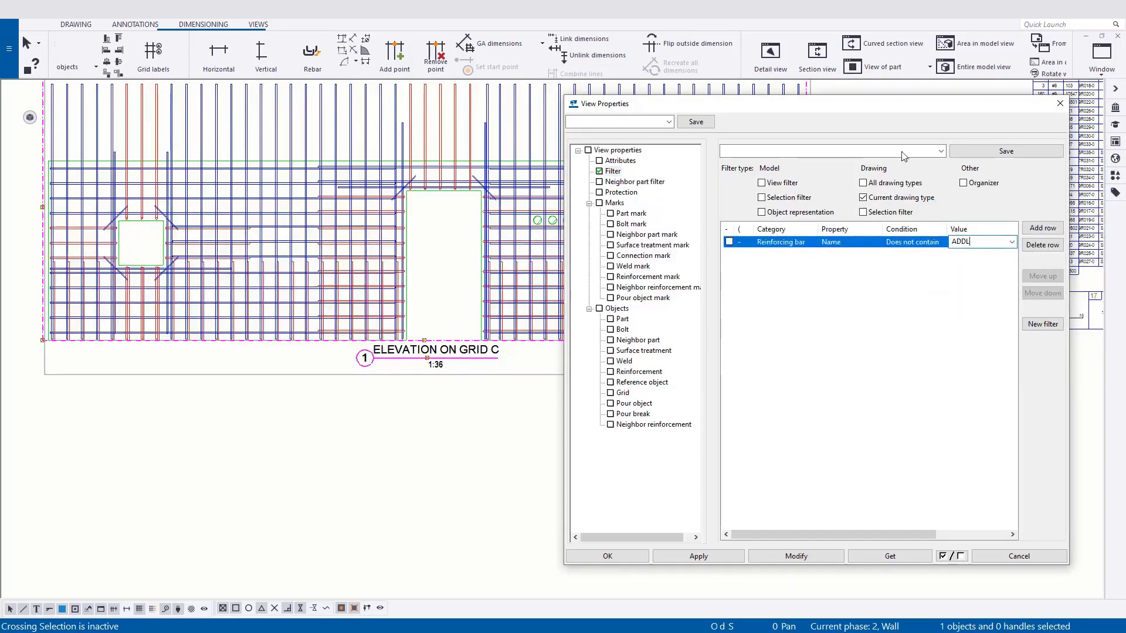
left_click(729, 242)
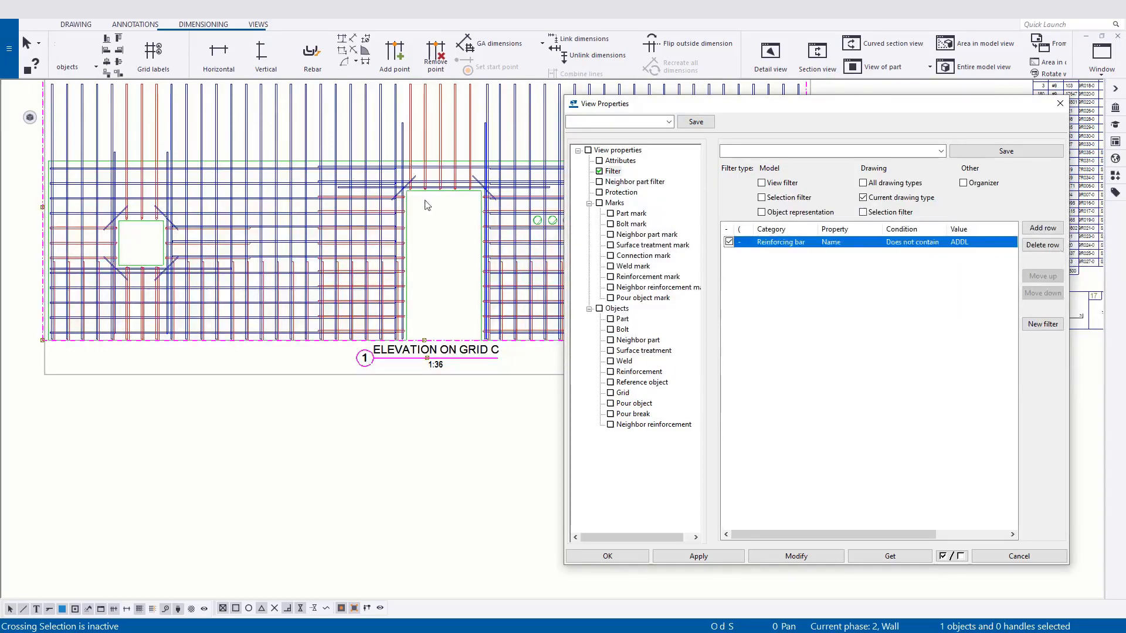
Apply the filter to the ELEVATION ON GRID C drawing view and move the View Properties dialog aside, clear of the elevation.
scroll(426, 205, "up", 3)
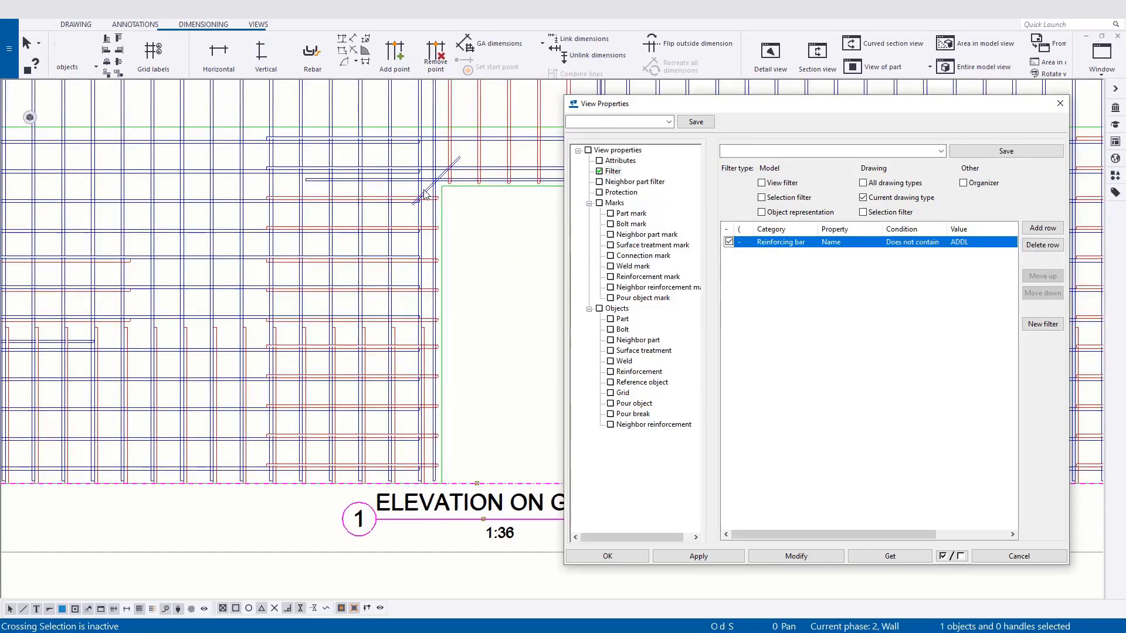
scroll(426, 196, "down", 5)
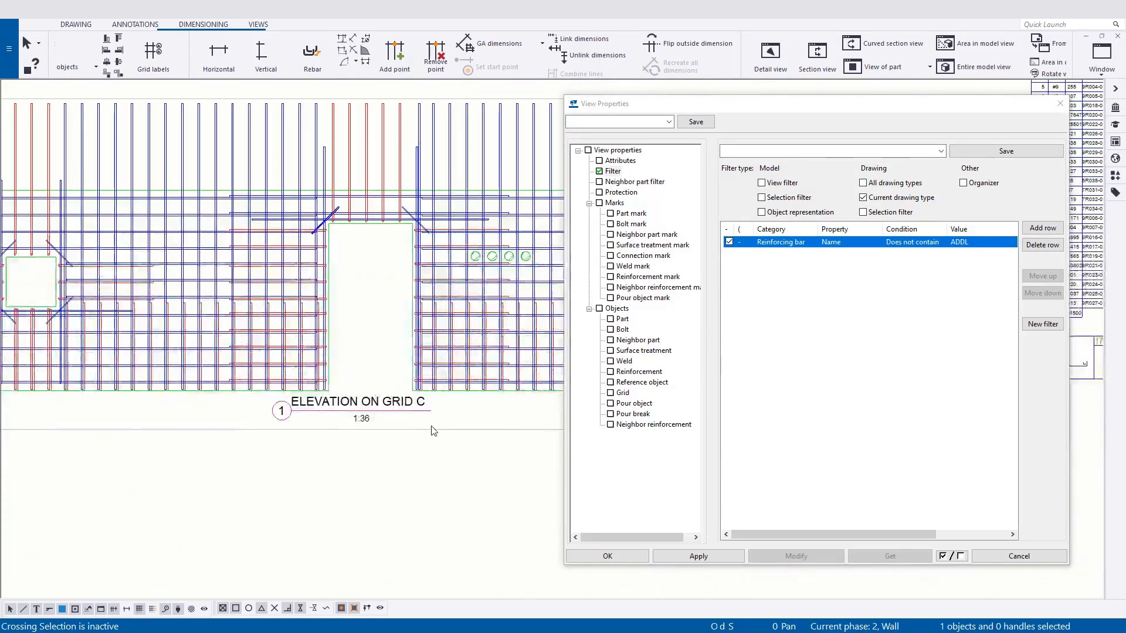
left_click(434, 430)
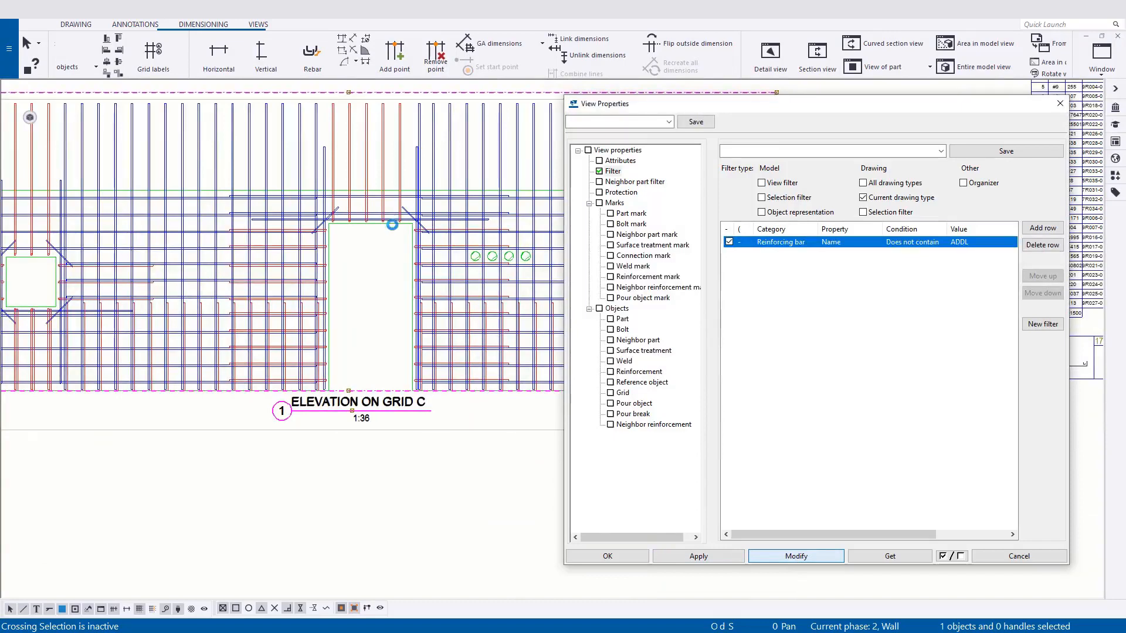
scroll(305, 233, "up", 2)
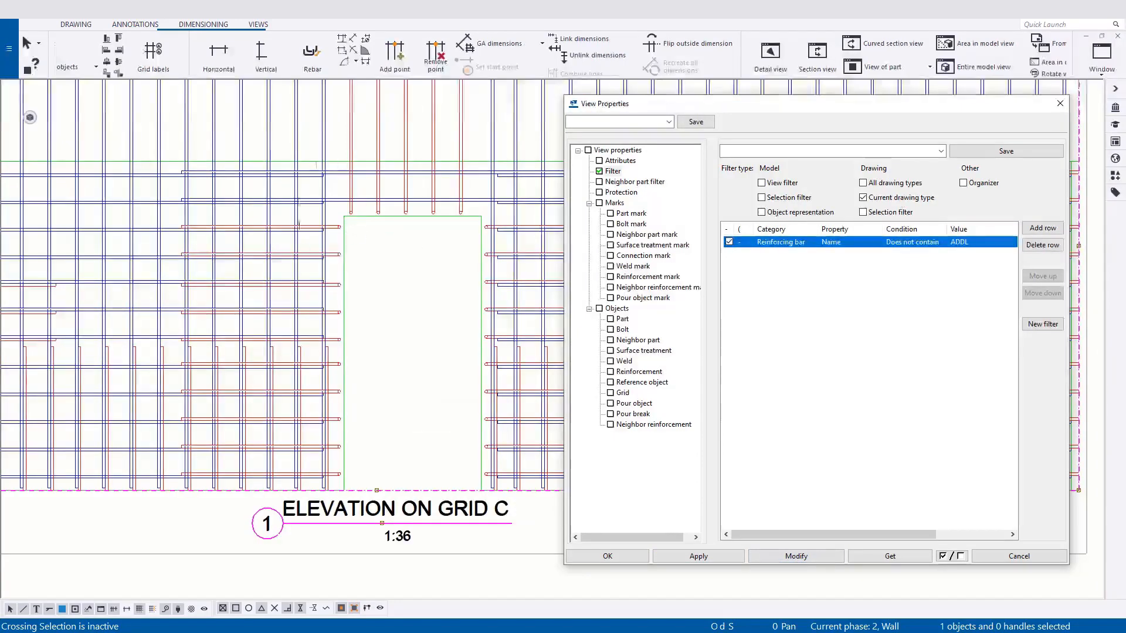
scroll(347, 359, "down", 3)
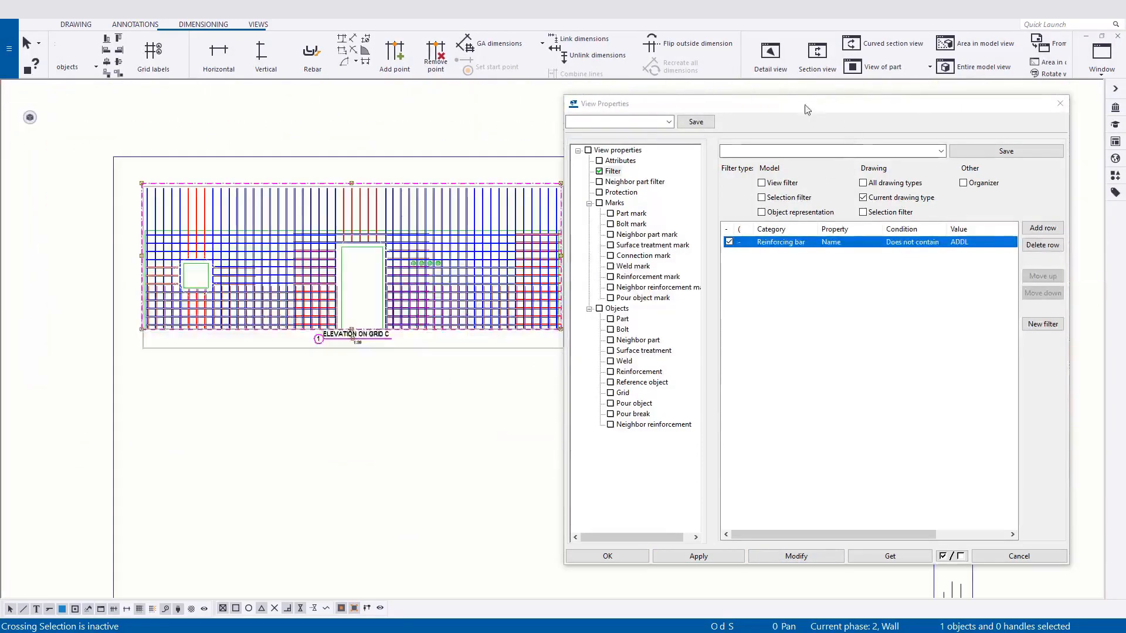
left_click_drag(807, 110, 945, 98)
scroll(474, 398, "down", 1)
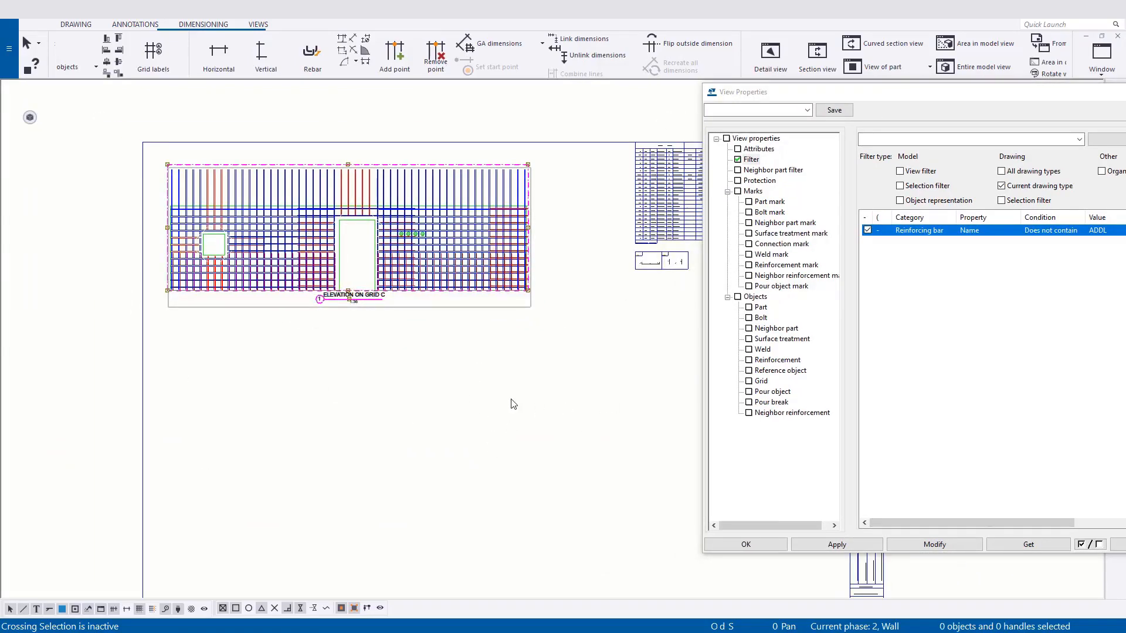
left_click(557, 376)
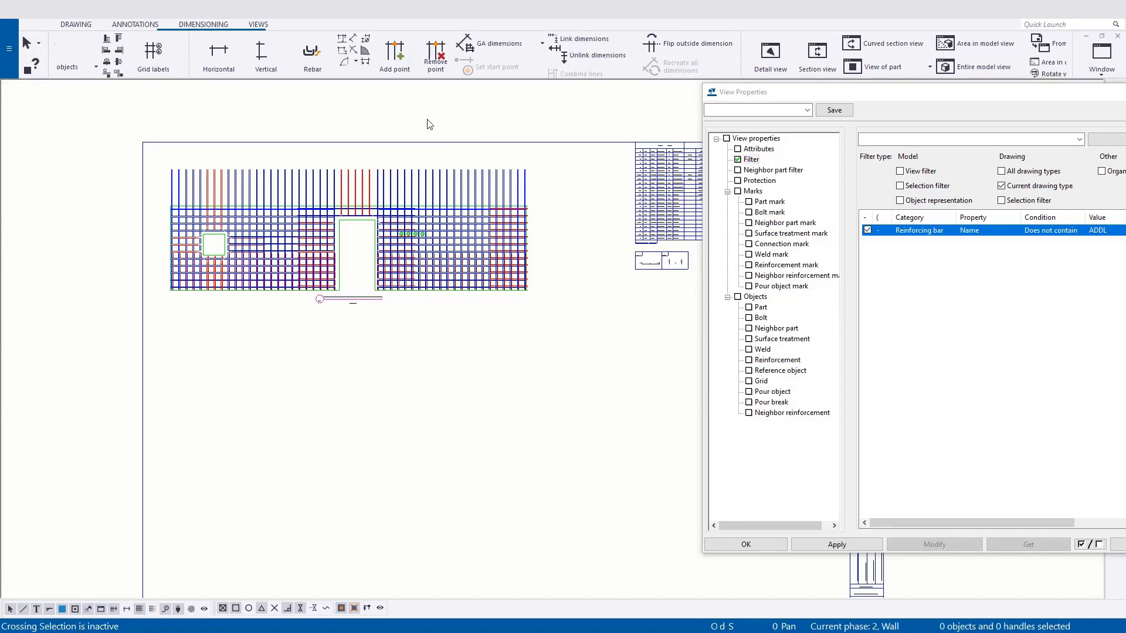
Add another drawing view to the sheet from the entire model view showing the wall elevation on grid C.
left_click(259, 25)
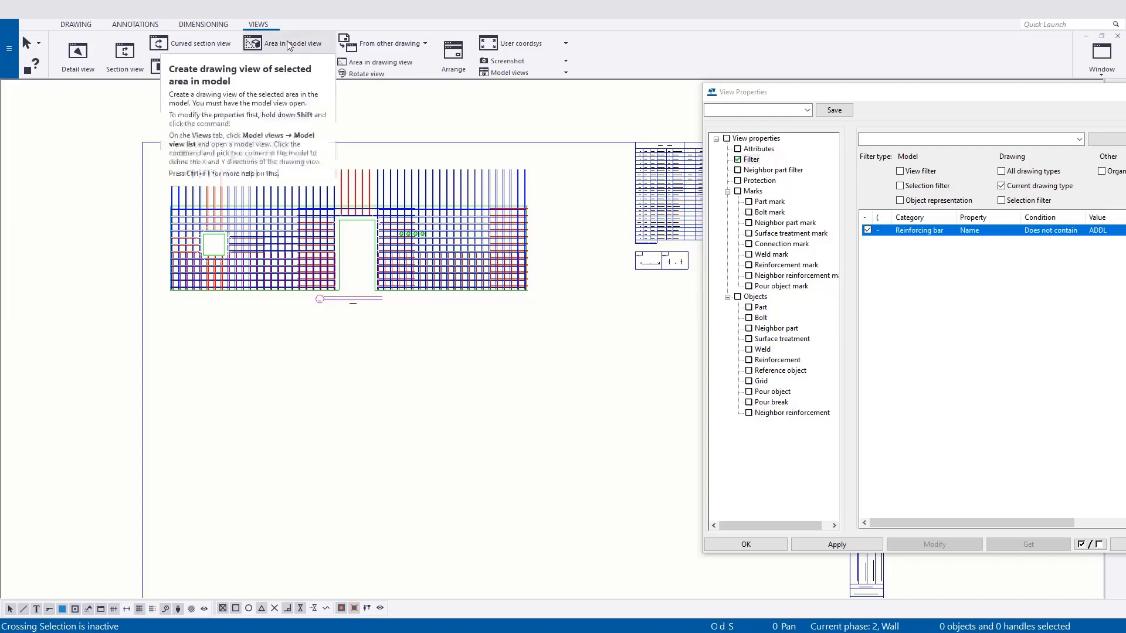
left_click(305, 71)
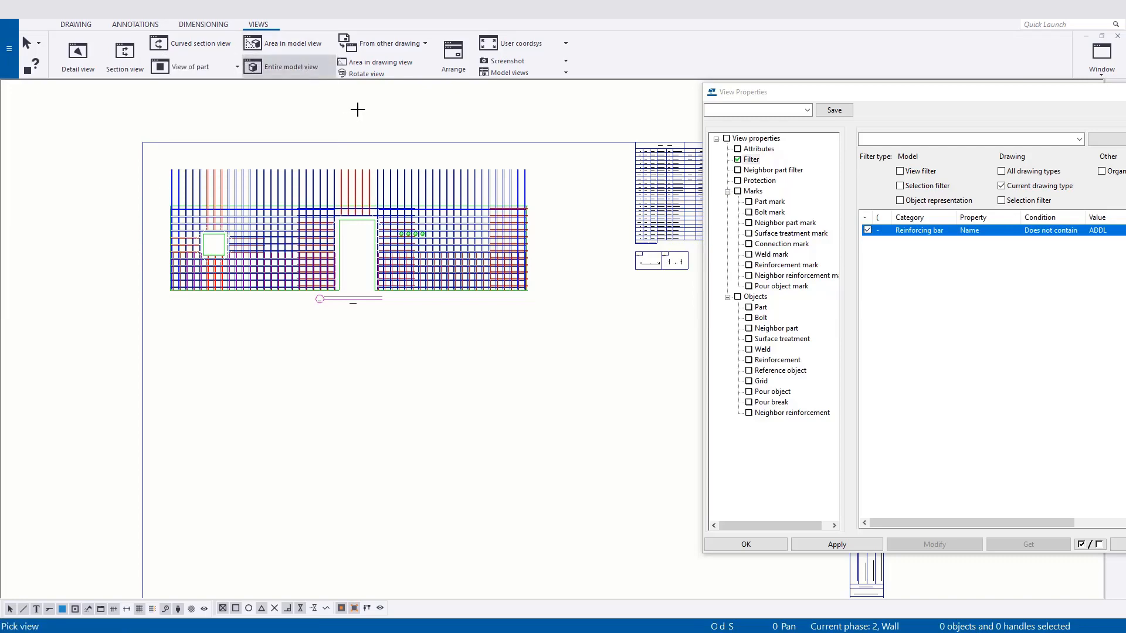
key("ctrl+Tab")
scroll(455, 268, "down", 1)
middle_click_drag(453, 269, 447, 284)
key("ctrl+Tab")
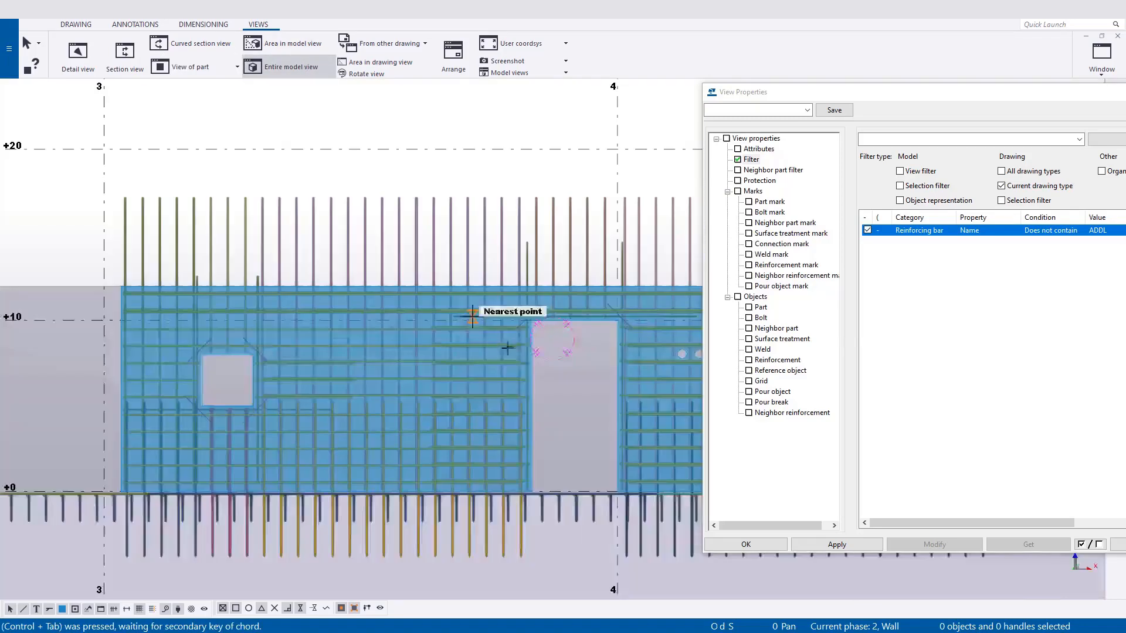
scroll(534, 362, "down", 2)
middle_click_drag(531, 363, 462, 270)
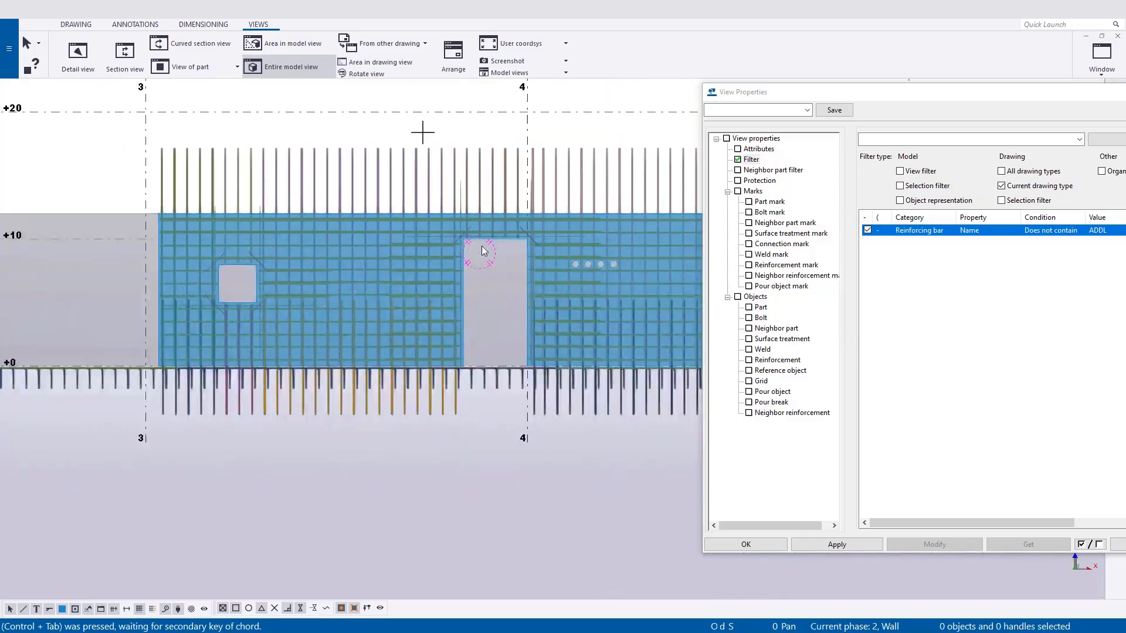
left_click(511, 230)
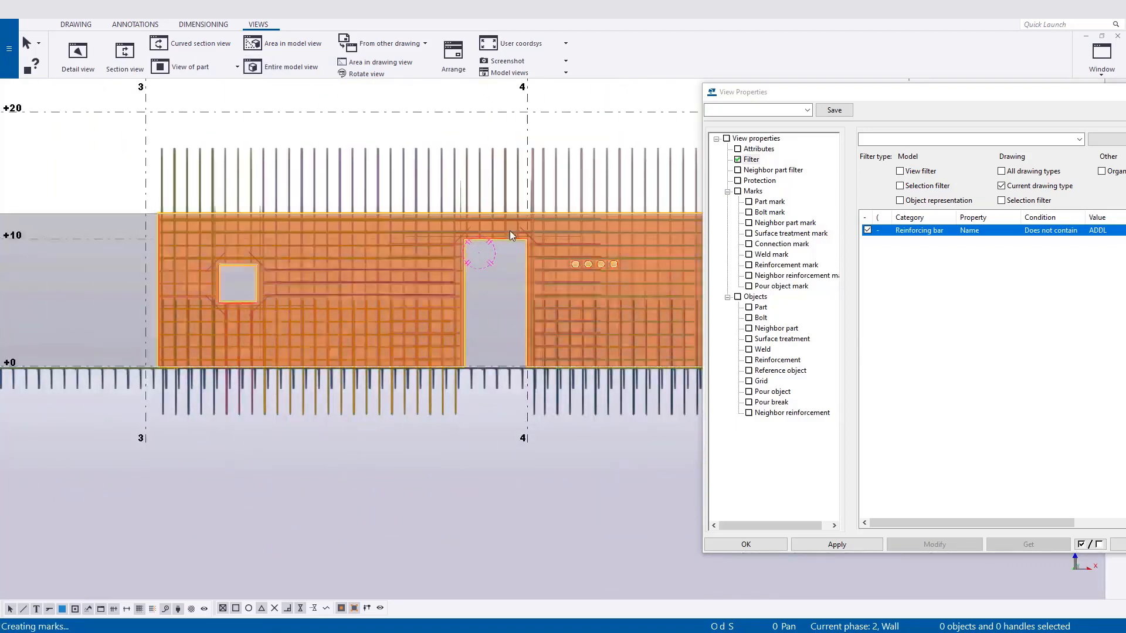
key("ctrl+Tab")
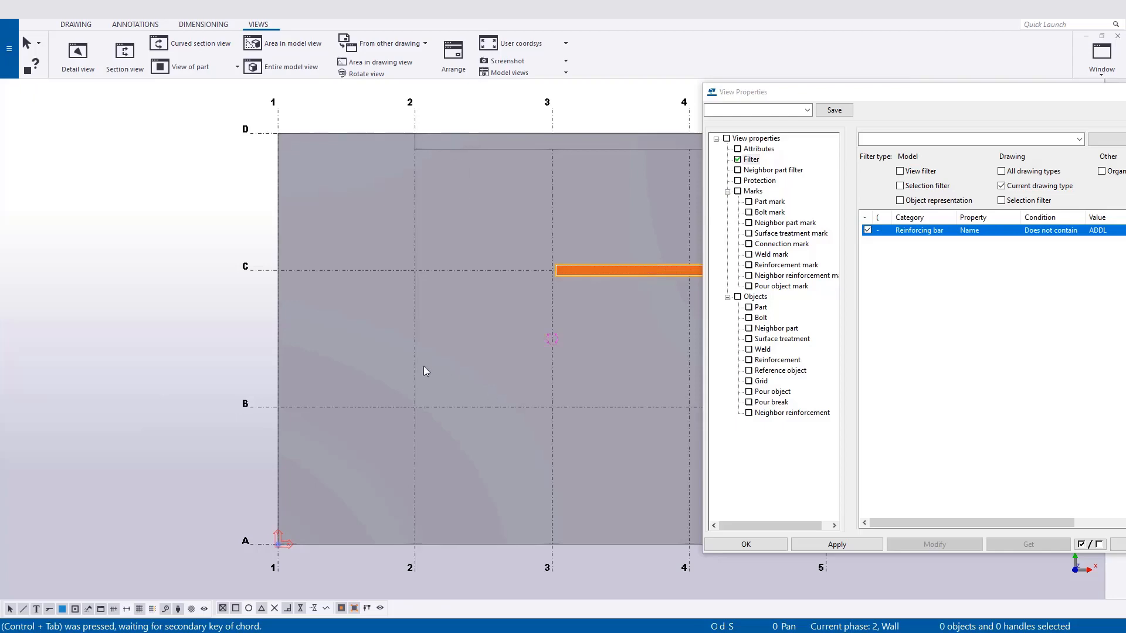
key("ctrl+Tab")
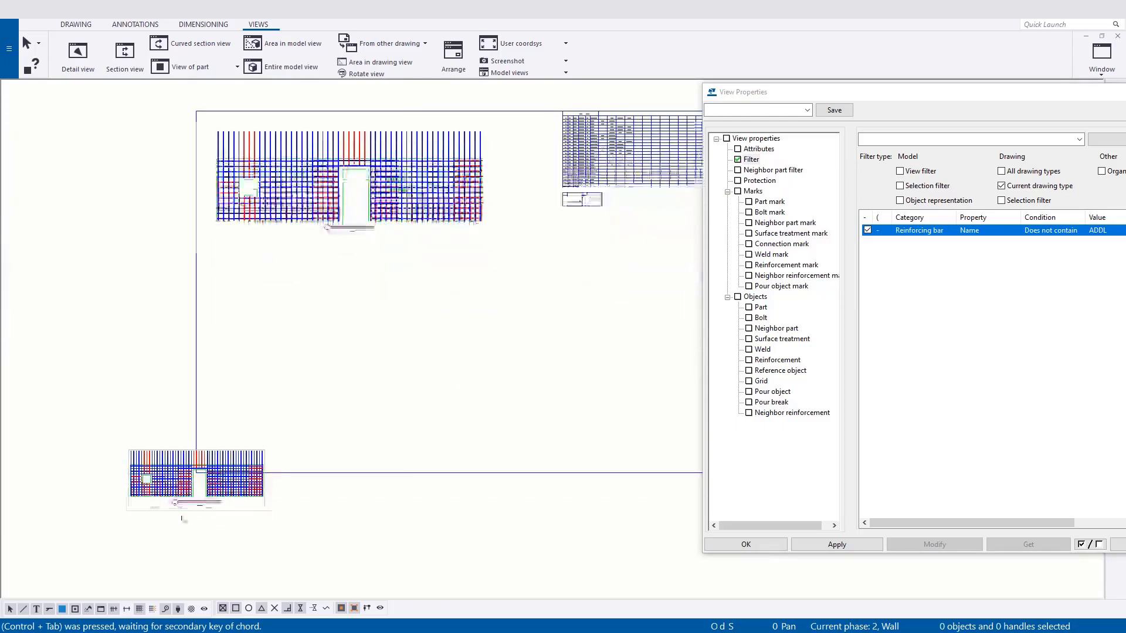
Move the newly added elevation view onto the sheet, below the first elevation.
scroll(182, 518, "up", 3)
left_click(289, 514)
scroll(244, 516, "down", 3)
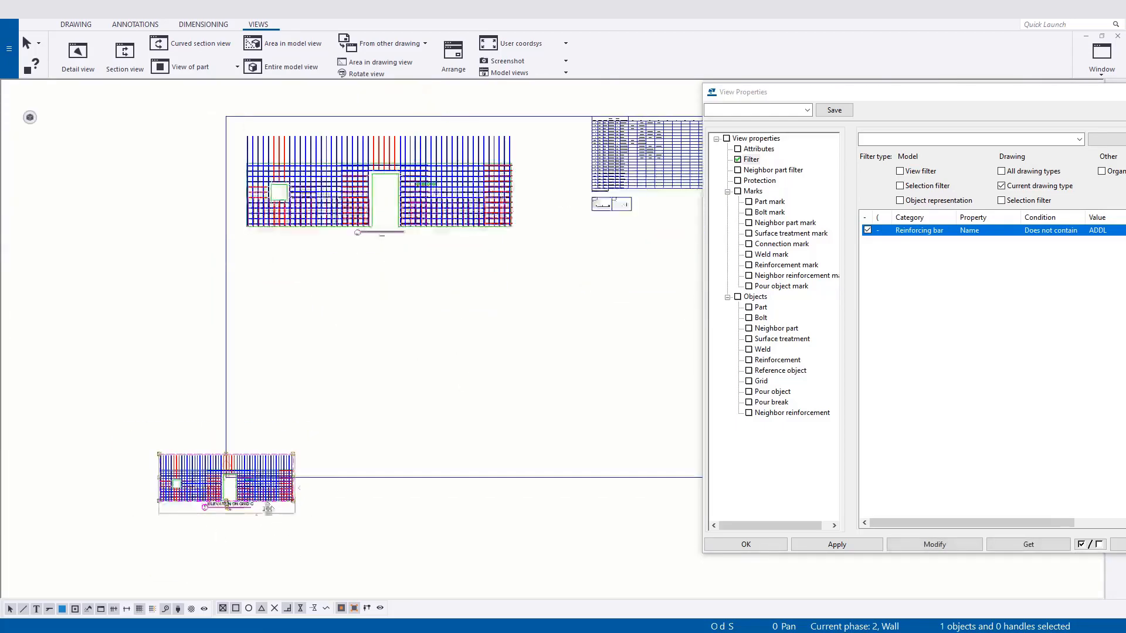
mouse_move(255, 515)
left_mouse_down()
mouse_move(430, 377)
mouse_move(408, 354)
left_mouse_up()
scroll(357, 243, "up", 2)
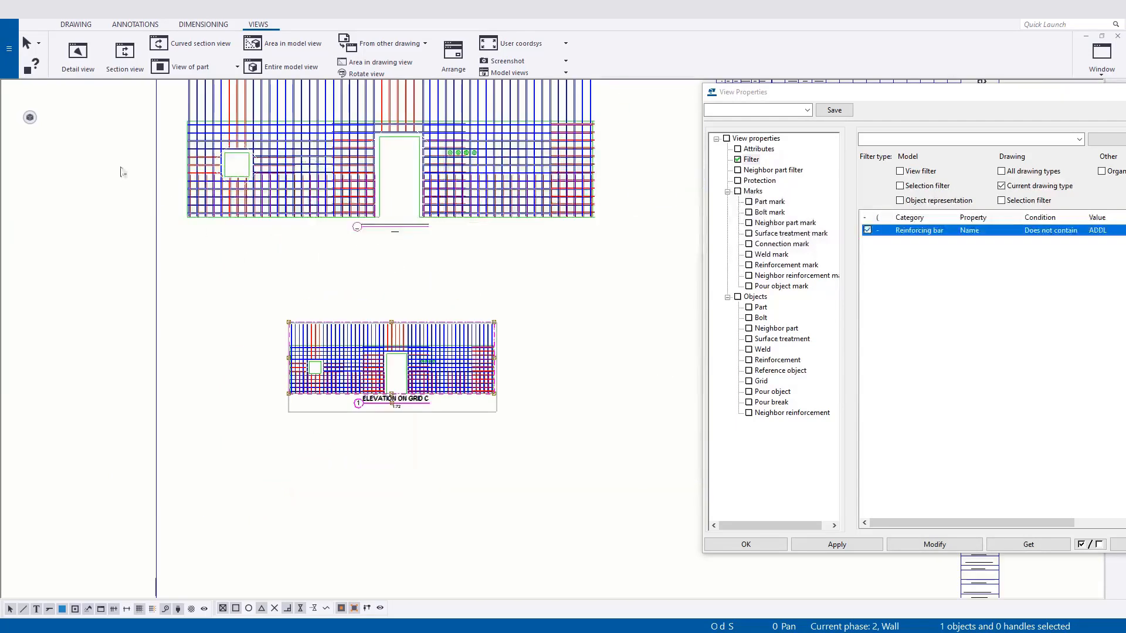
Check the upper elevation's scale and set the lower elevation view's scale to 36.
left_click(307, 242)
left_click(305, 236)
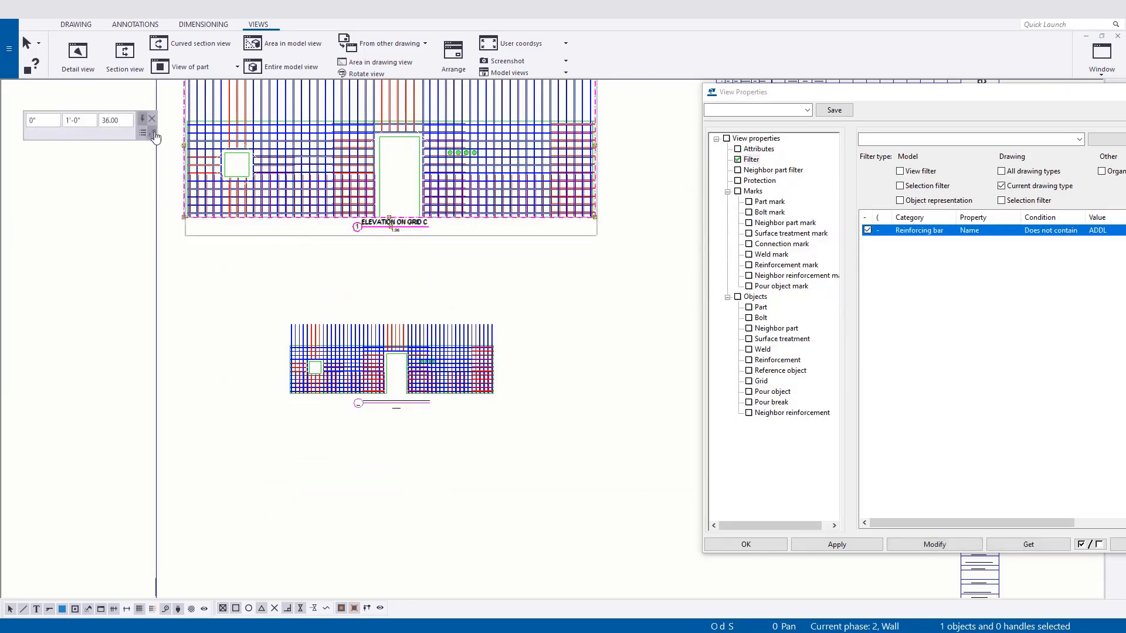
left_click(321, 420)
mouse_move(28, 120)
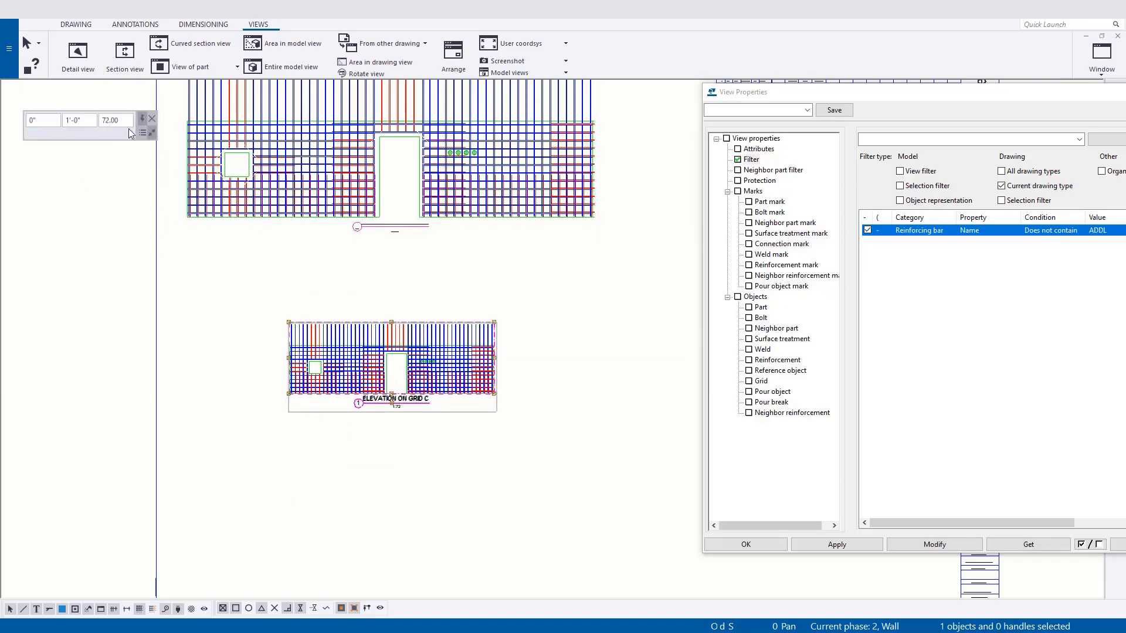
left_click(121, 121)
type("36")
key("Return")
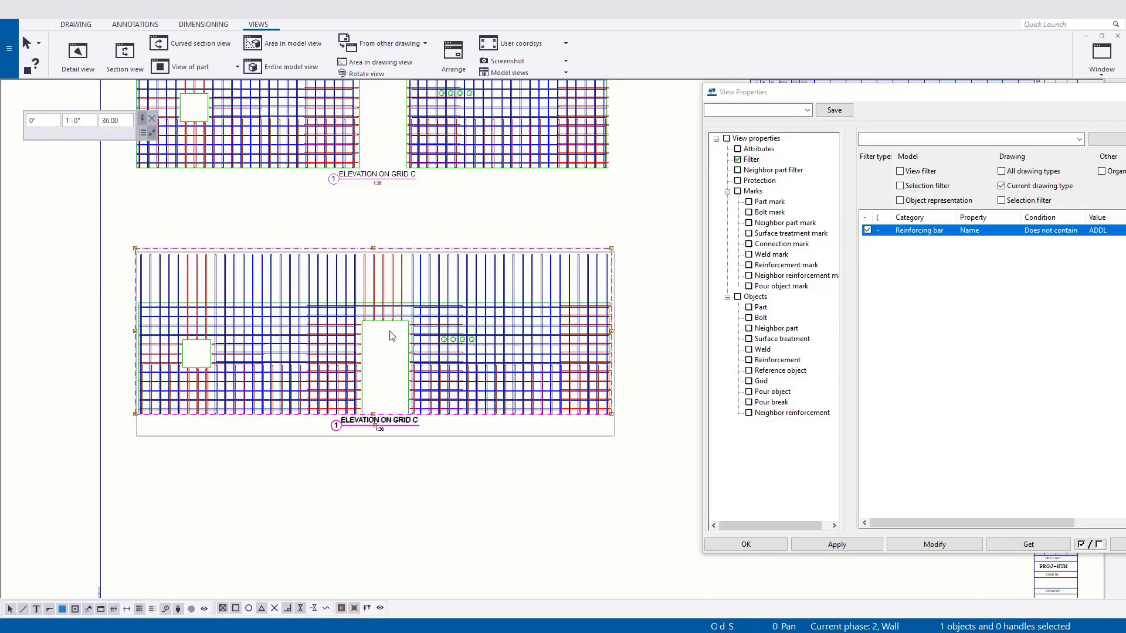
Change the filter row for the lower elevation view to reinforcing bar Name Contains ADDL, and enable it.
middle_click_drag(420, 436, 450, 356)
scroll(461, 352, "down", 1)
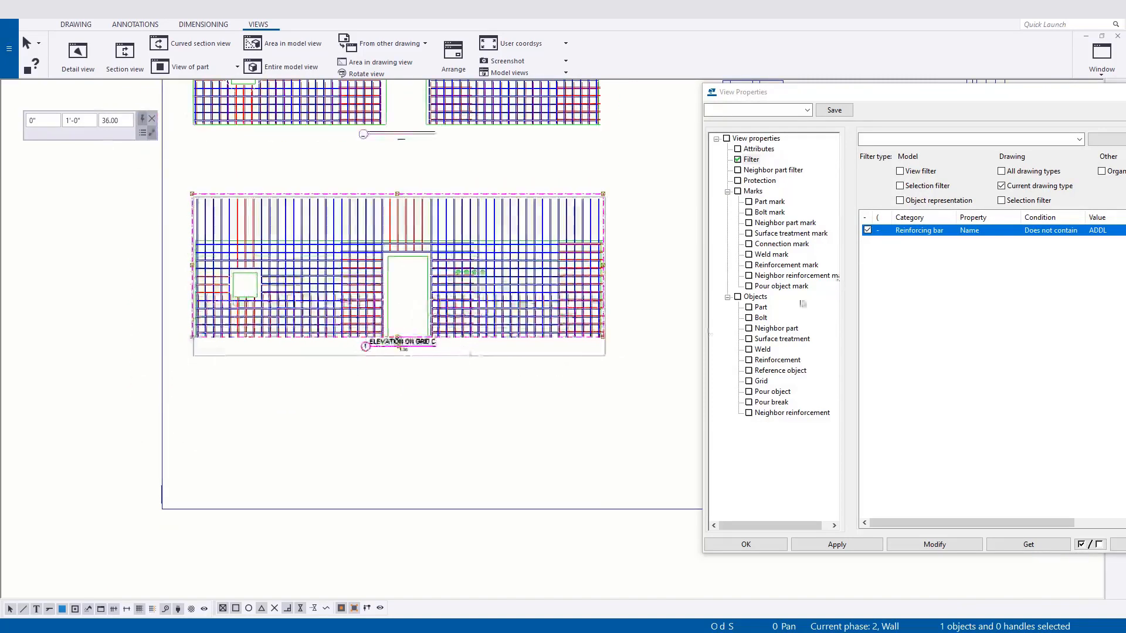
left_click_drag(871, 97, 718, 94)
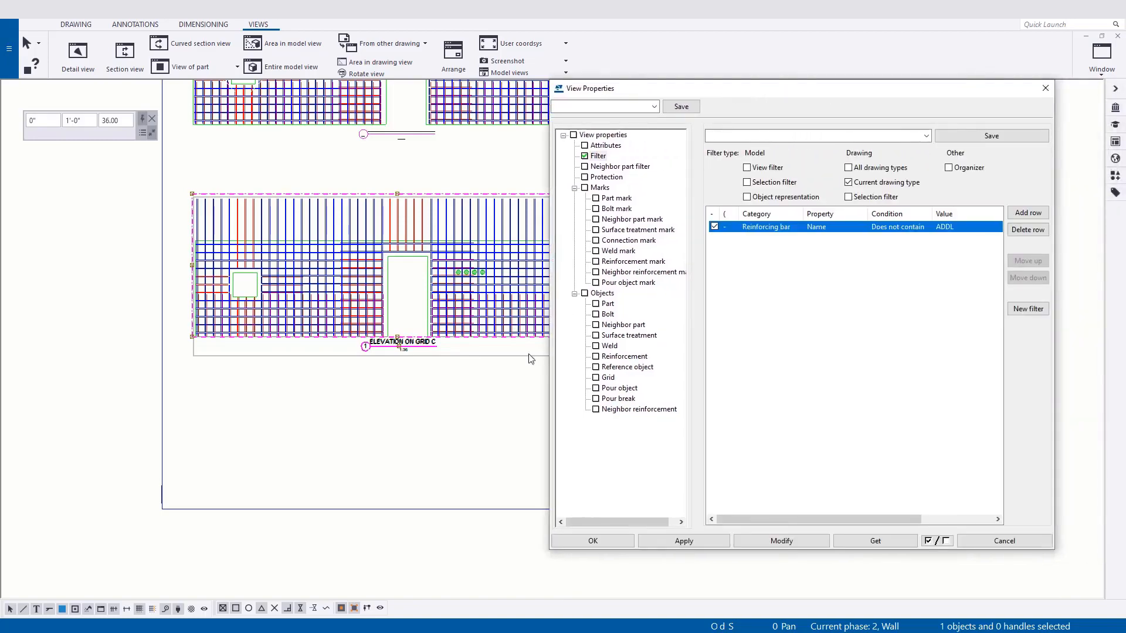
middle_click_drag(503, 425, 478, 442)
left_click(897, 227)
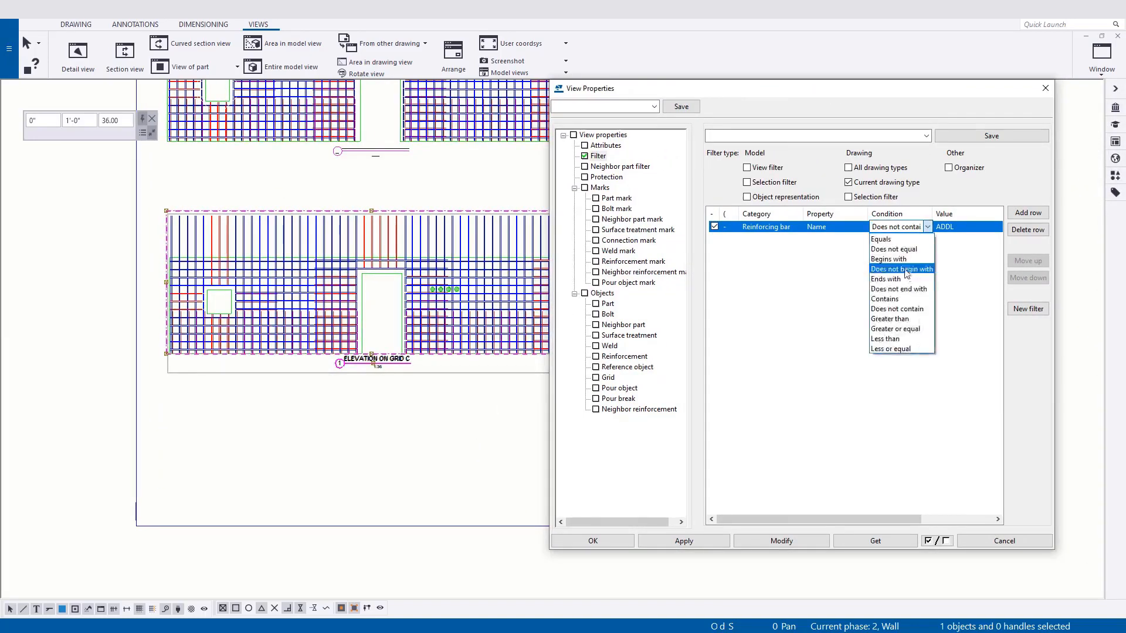
left_click(896, 300)
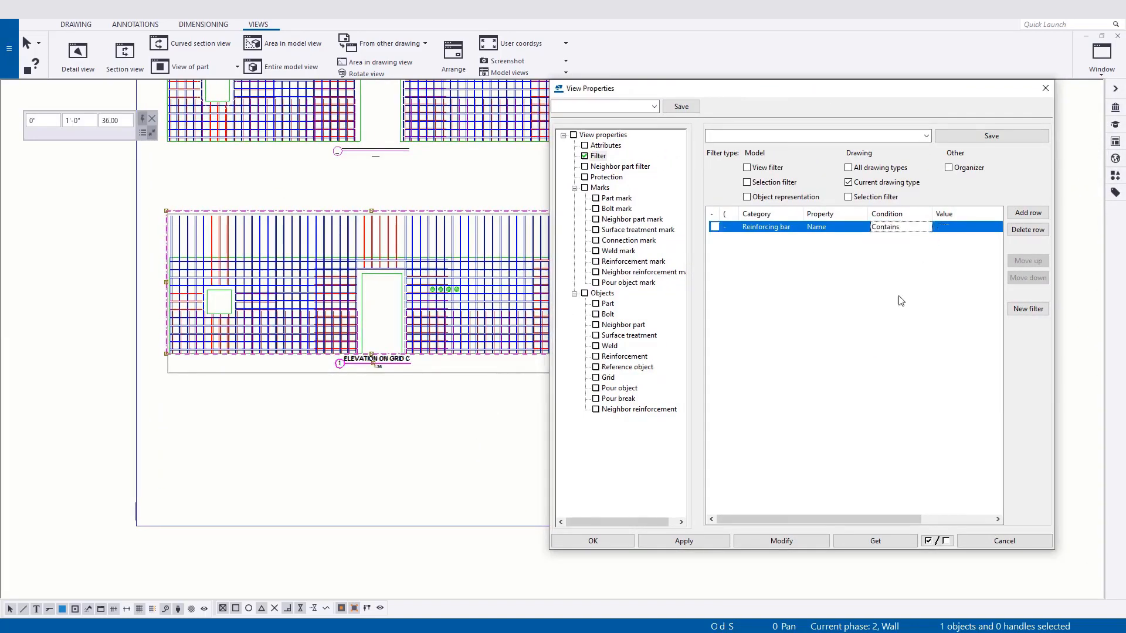
Apply the changed filter to the lower elevation view and close the view properties.
left_click(794, 542)
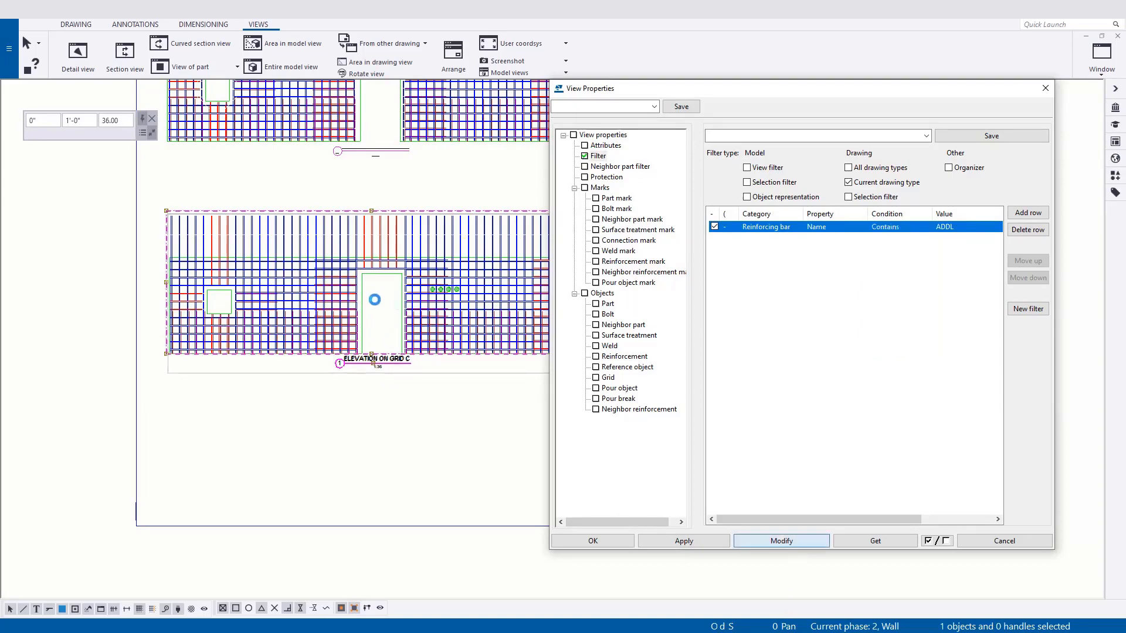
scroll(377, 289, "up", 3)
scroll(426, 382, "down", 2)
middle_click_drag(537, 384, 464, 339)
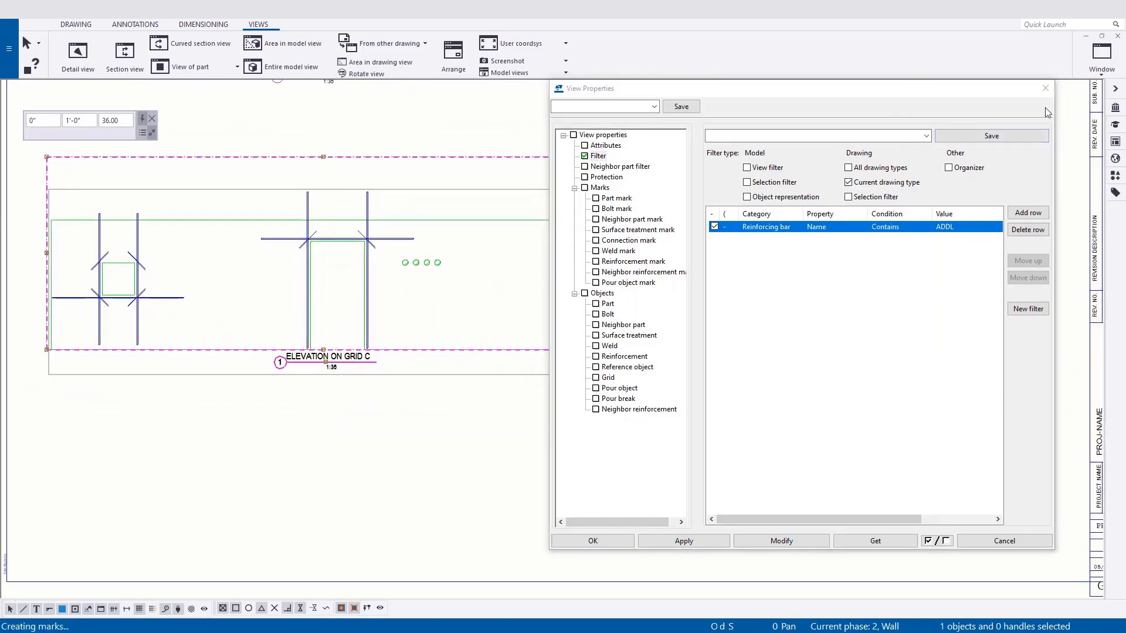
left_click(1046, 89)
middle_click_drag(405, 306, 454, 391)
scroll(464, 392, "down", 2)
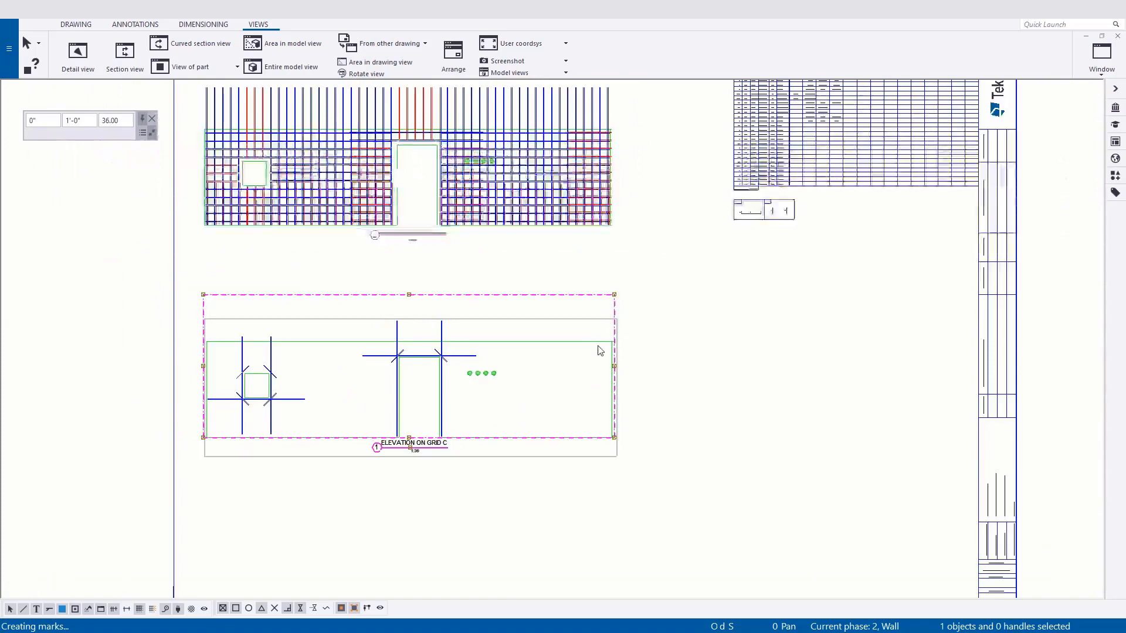
middle_click_drag(456, 294, 475, 320)
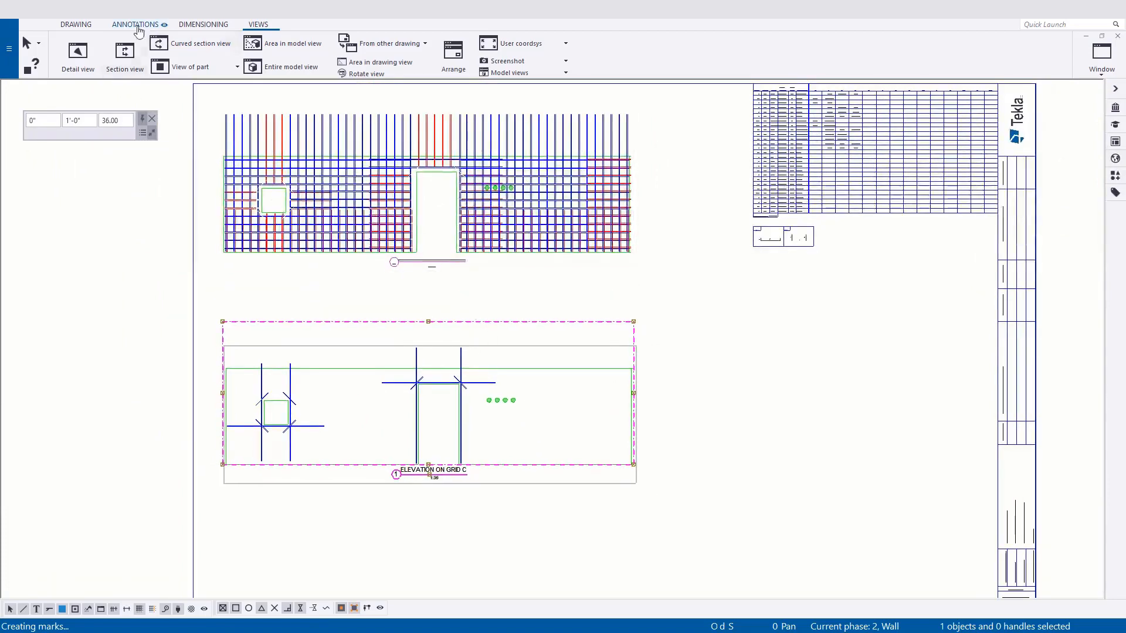
Add a vertical dimension for the wall's overall height beside the left end of the lower elevation.
left_click(214, 25)
left_click(128, 61)
scroll(316, 431, "up", 3)
key("Escape")
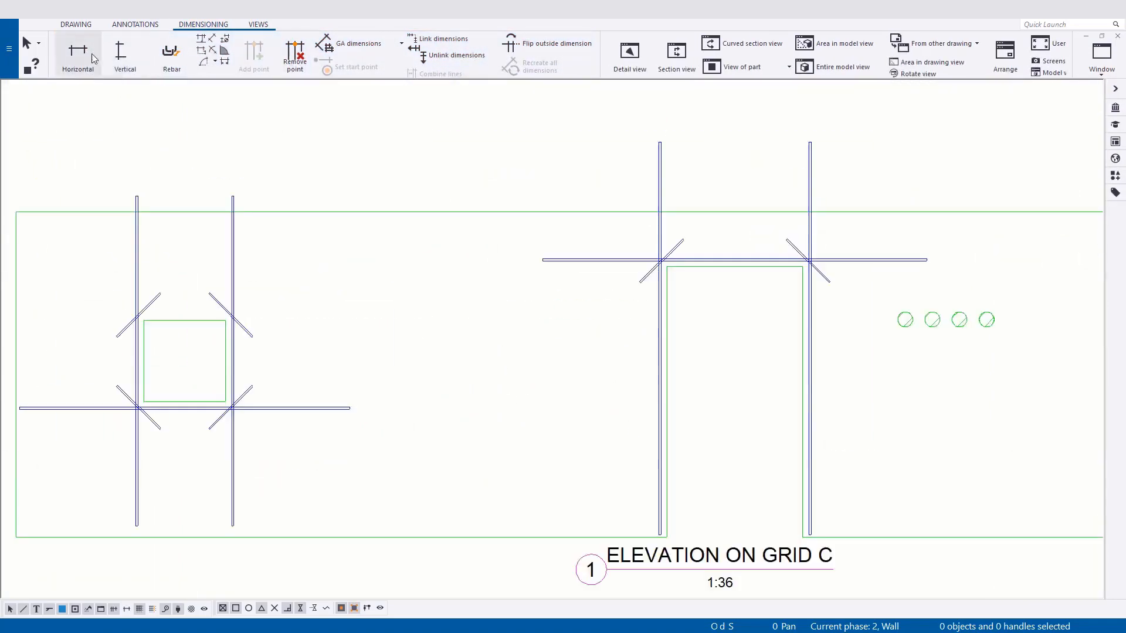
left_click(111, 54)
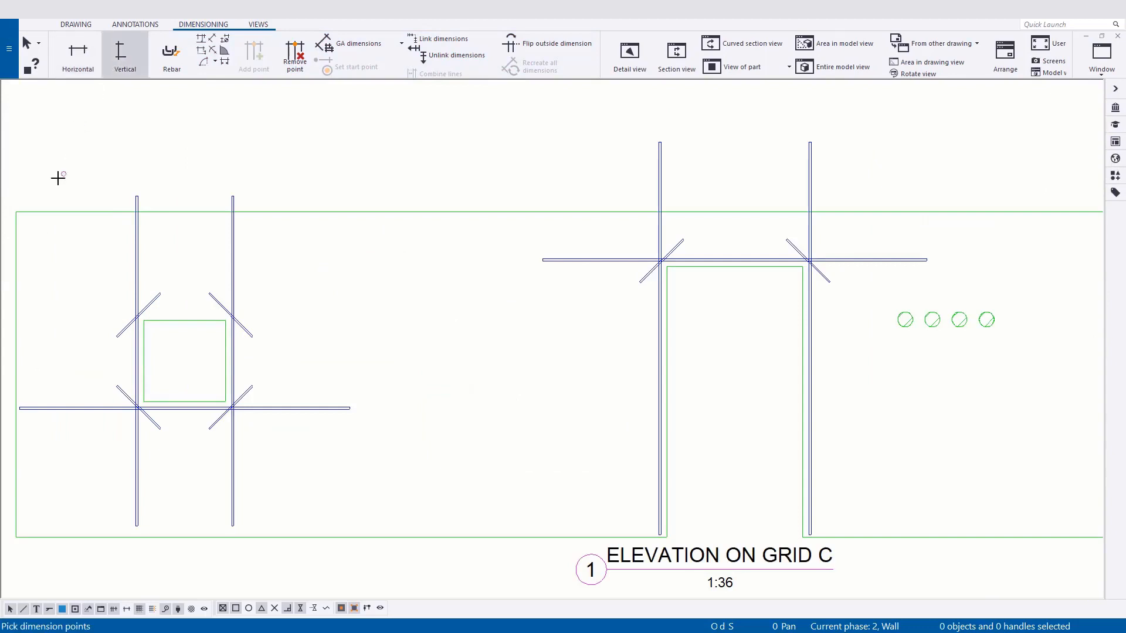
left_click(16, 212)
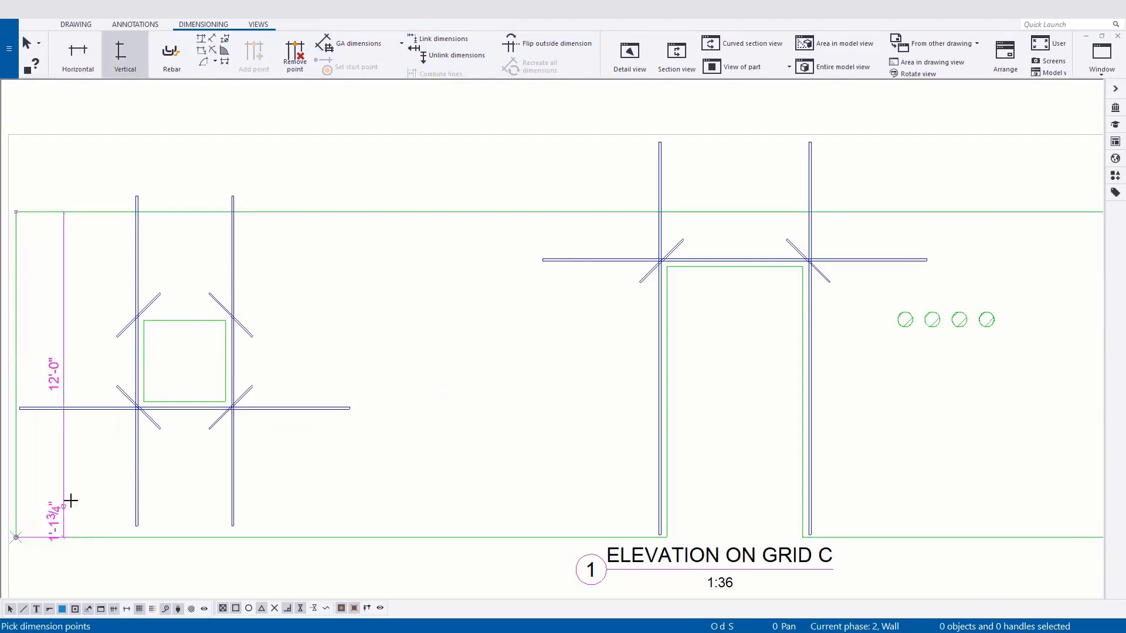
scroll(70, 500, "down", 3)
middle_click_drag(90, 467, 224, 455)
scroll(224, 455, "up", 3)
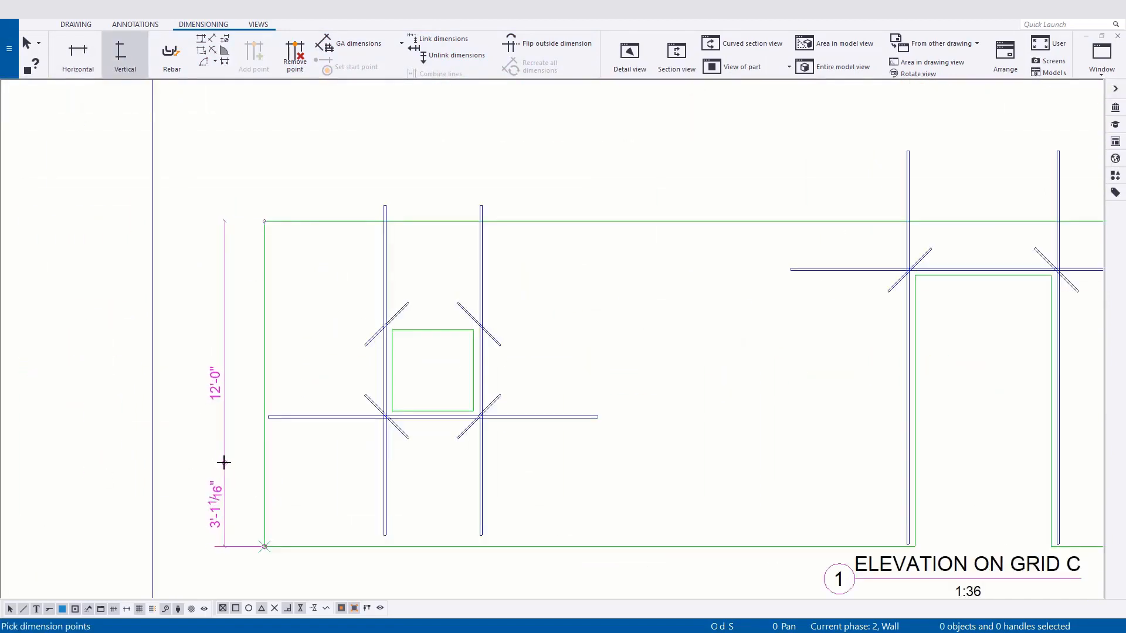
middle_click(197, 474)
Add a horizontal dimension for the wall's full length above the lower elevation and end the command.
middle_click_drag(342, 327, 244, 392)
scroll(244, 393, "down", 3)
middle_click_drag(354, 381, 193, 375)
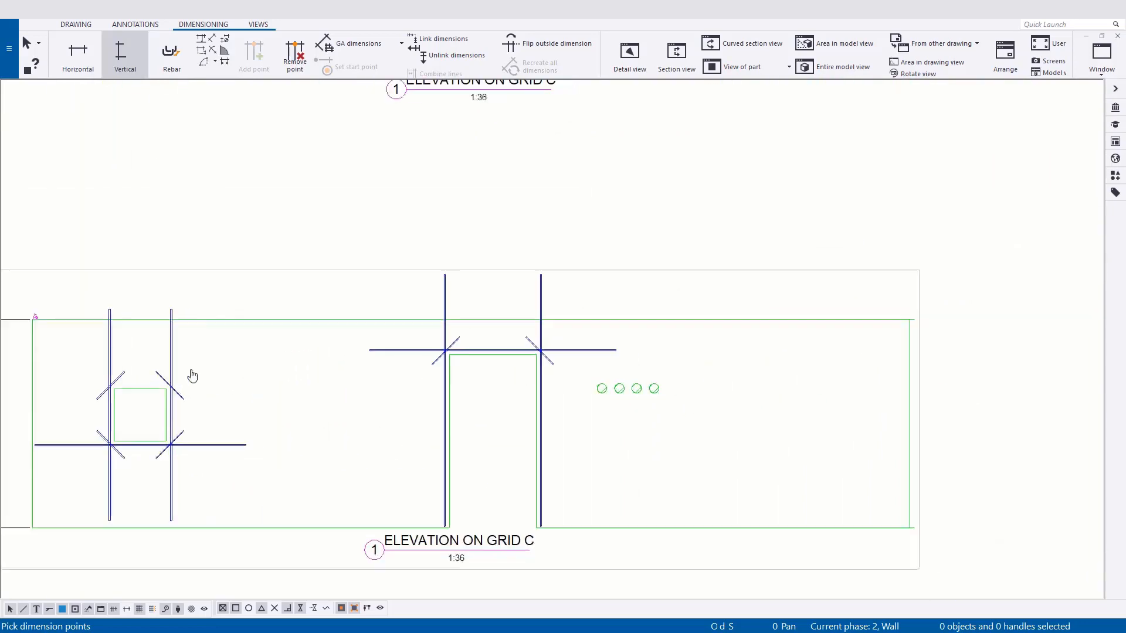
left_click(81, 56)
scroll(76, 294, "down", 1)
middle_click_drag(64, 302, 192, 332)
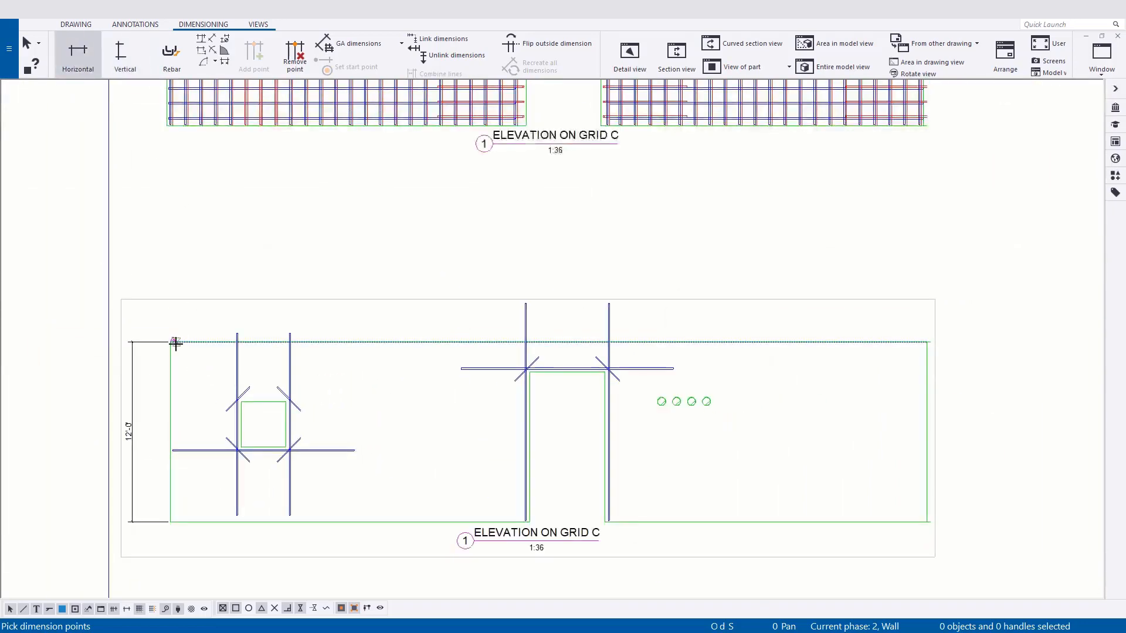
left_click(920, 342)
middle_click(918, 311)
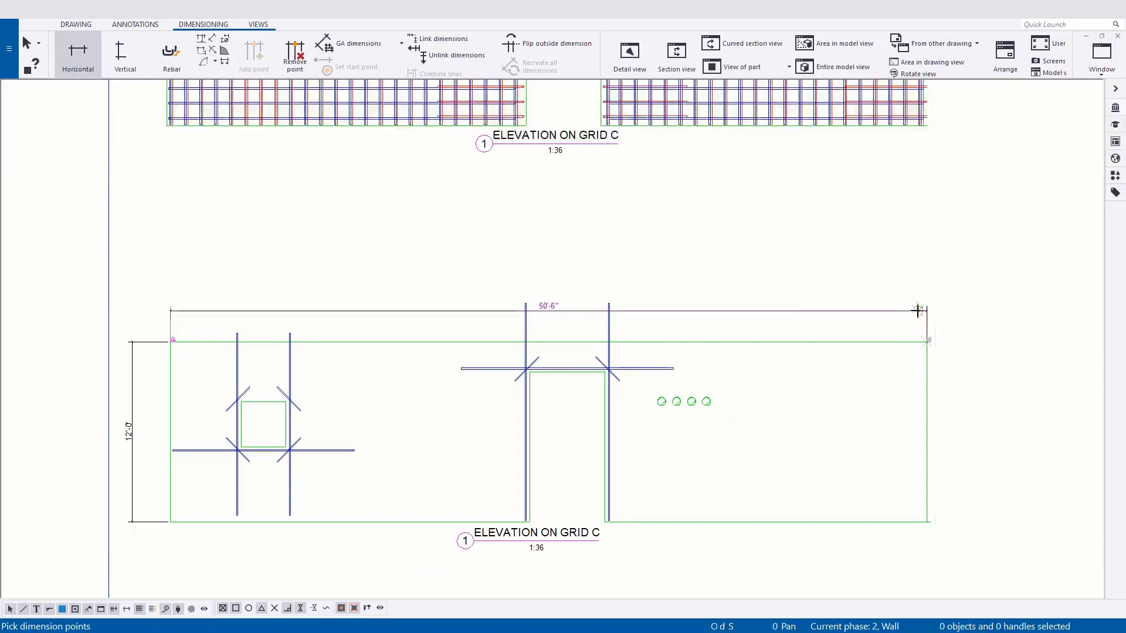
right_click(715, 333)
left_click(762, 341)
Dimension the row of short lower vertical bars between the window and door openings, placing the dimension below the upper elevation's wall.
mouse_move(404, 203)
middle_mouse_down()
mouse_move(359, 337)
mouse_move(392, 346)
middle_mouse_up()
scroll(604, 410, "down", 2)
middle_click_drag(609, 418, 573, 314)
middle_click_drag(550, 404, 527, 502)
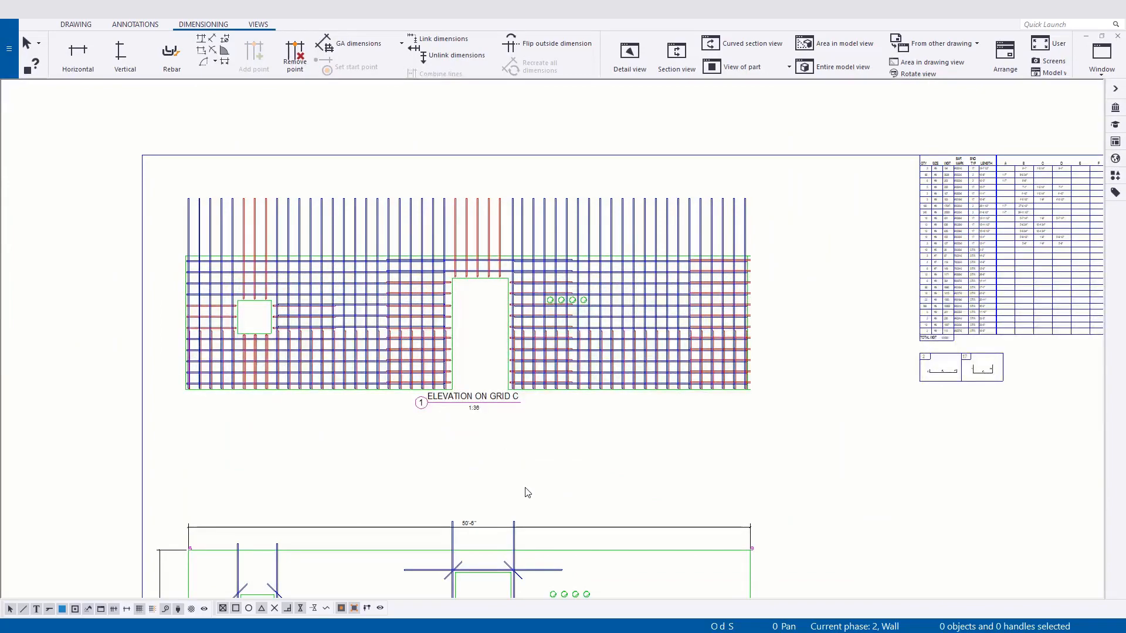
scroll(528, 493, "up", 1)
mouse_move(528, 494)
middle_mouse_down()
mouse_move(583, 395)
mouse_move(540, 349)
mouse_move(538, 324)
middle_mouse_up()
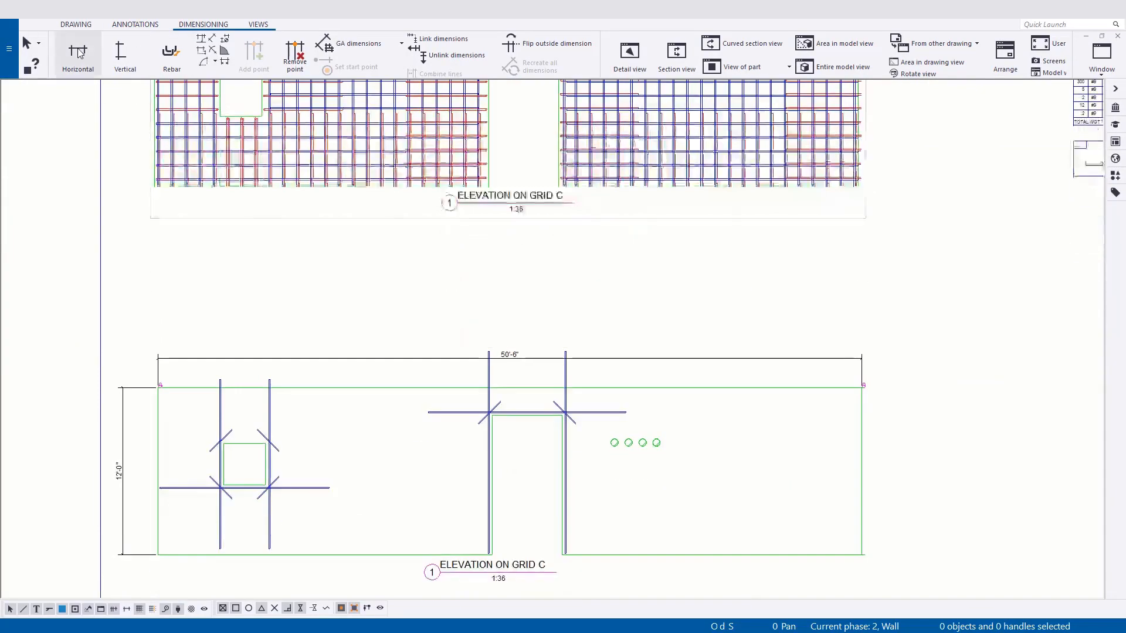
left_click(78, 56)
scroll(303, 213, "up", 3)
middle_click_drag(303, 214, 292, 378)
scroll(225, 202, "up", 2)
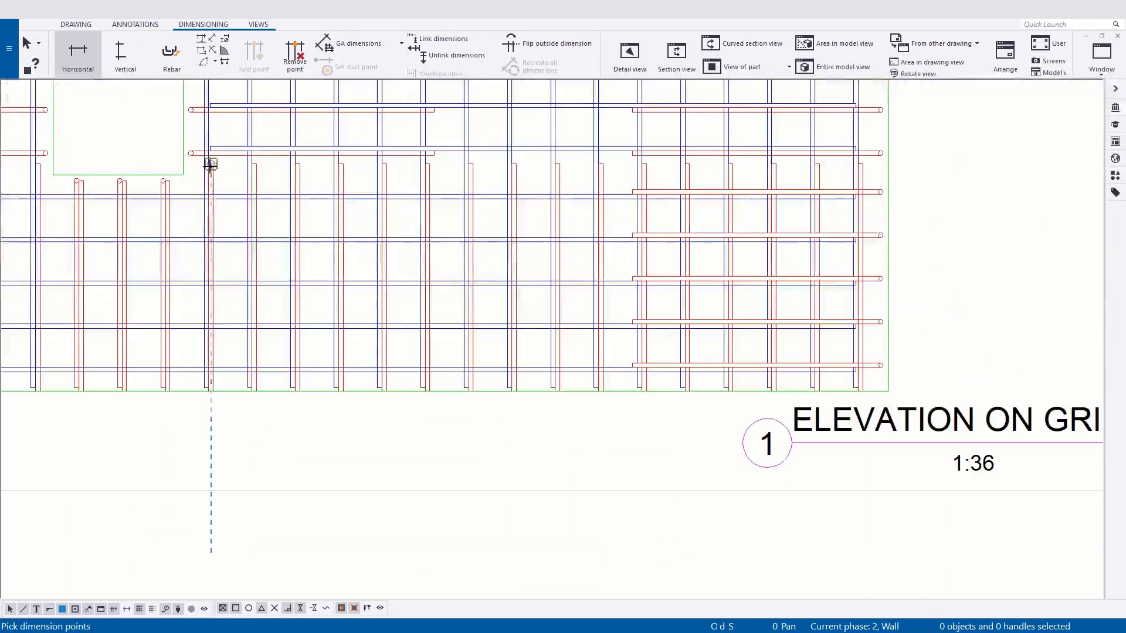
left_click(861, 164)
middle_click_drag(812, 420, 628, 290)
left_click(656, 328)
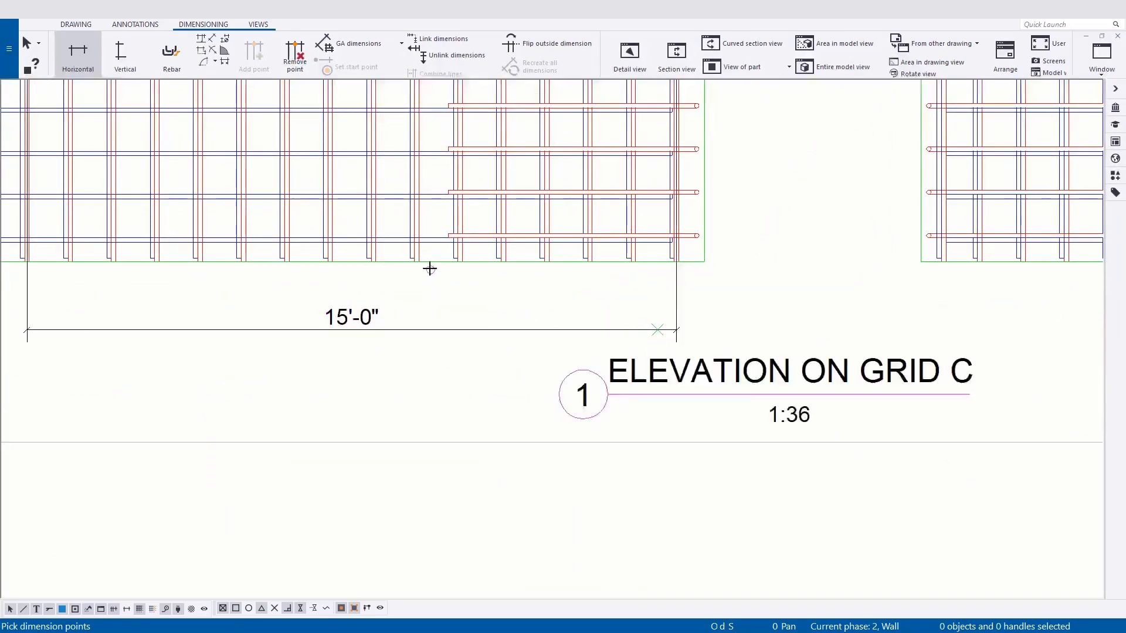
scroll(430, 270, "down", 3)
key("Escape")
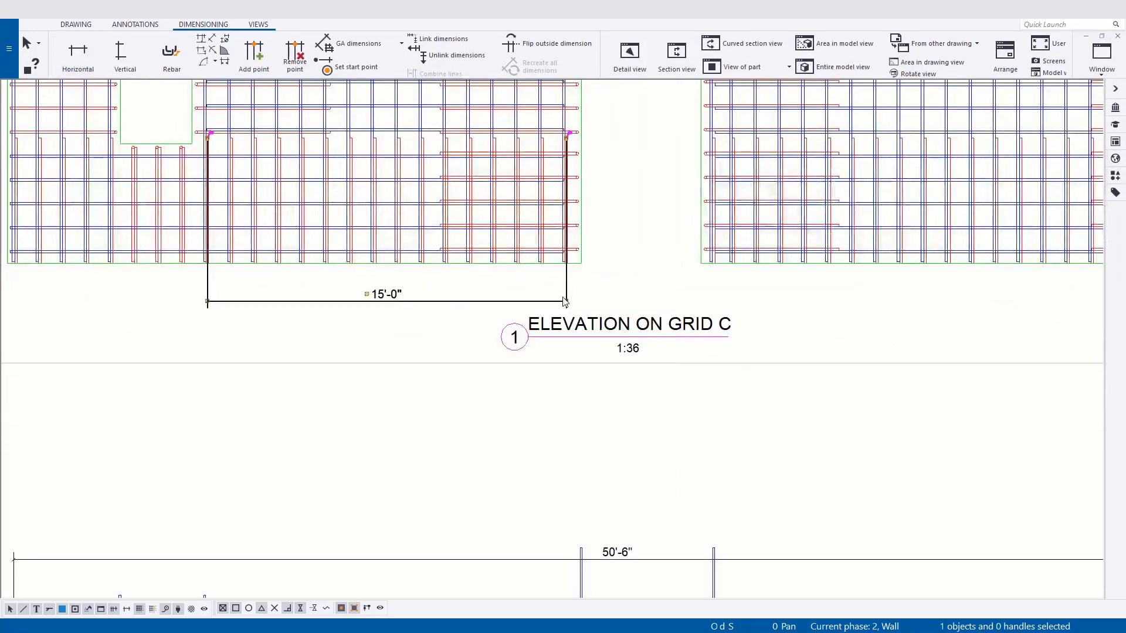
Add the Rebar mark content (number, diameter, position, @, cc target) as the prefix of the new bar dimension.
double_click(564, 302)
left_click(676, 163)
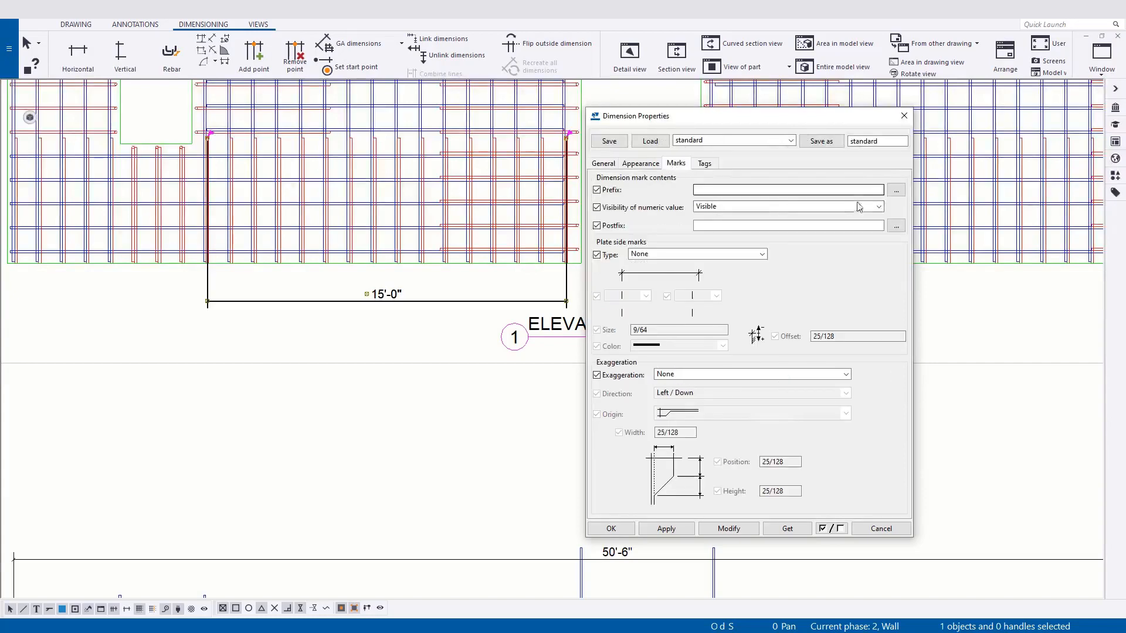
left_click(896, 192)
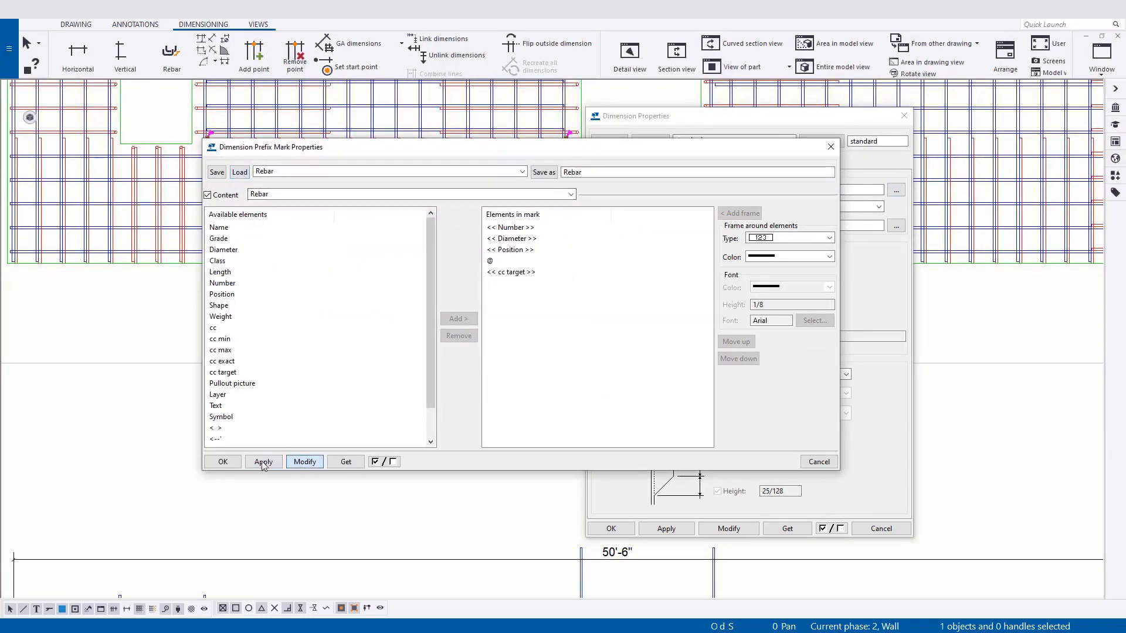
left_click(222, 462)
left_click(729, 529)
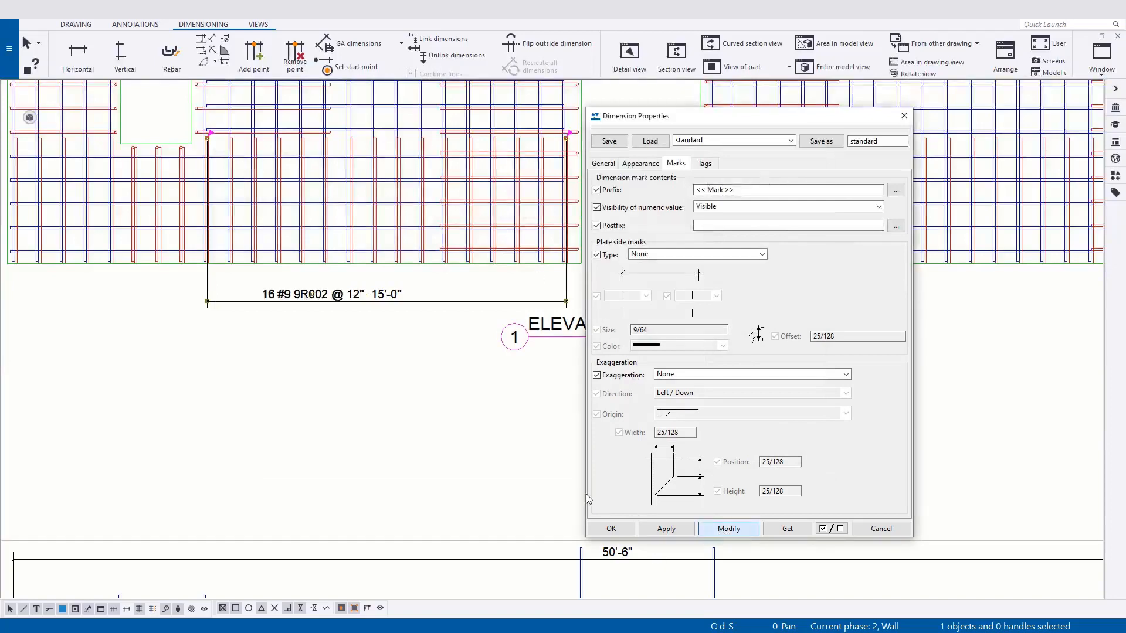
Set the visibility of the bar dimension's numeric value to Hidden and modify the dimension.
scroll(262, 296, "up", 2)
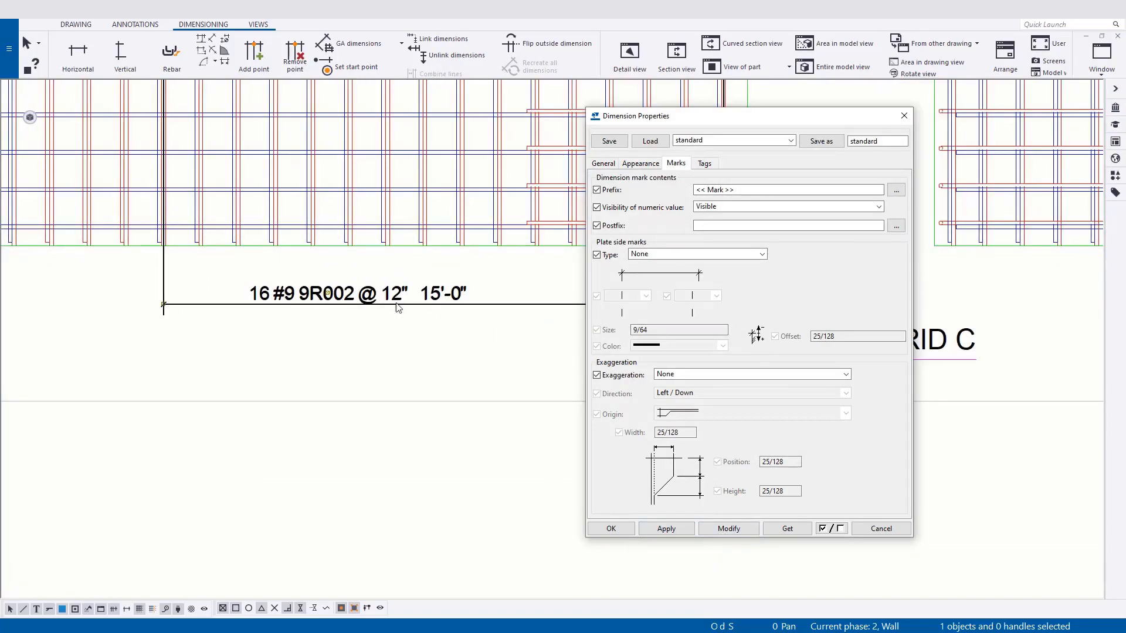
scroll(398, 307, "down", 2)
left_click(878, 207)
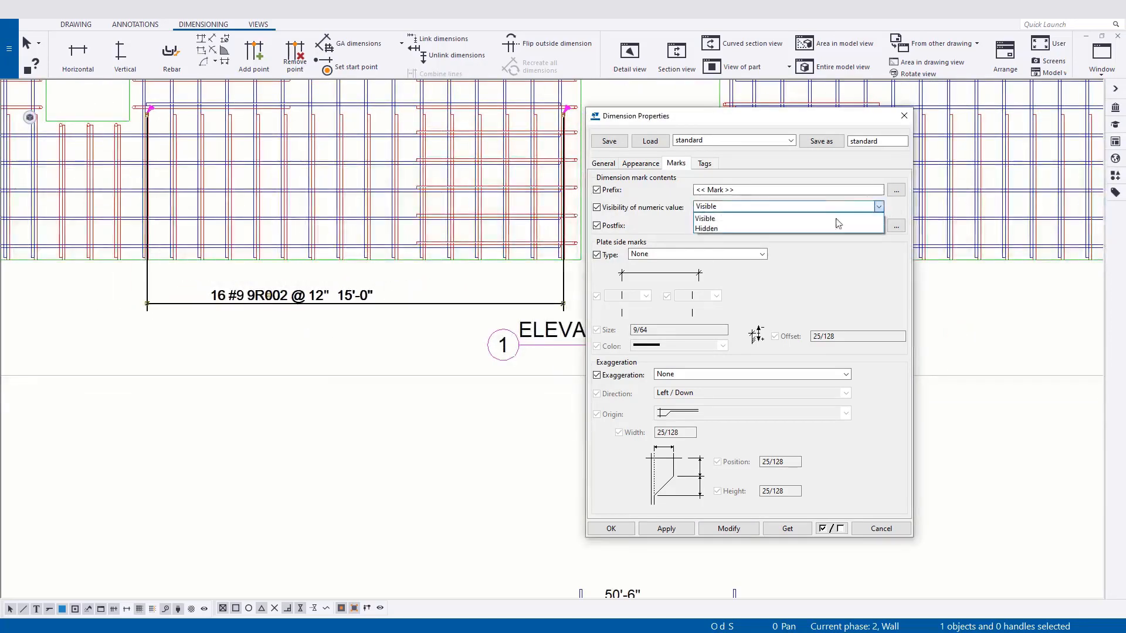
left_click(710, 229)
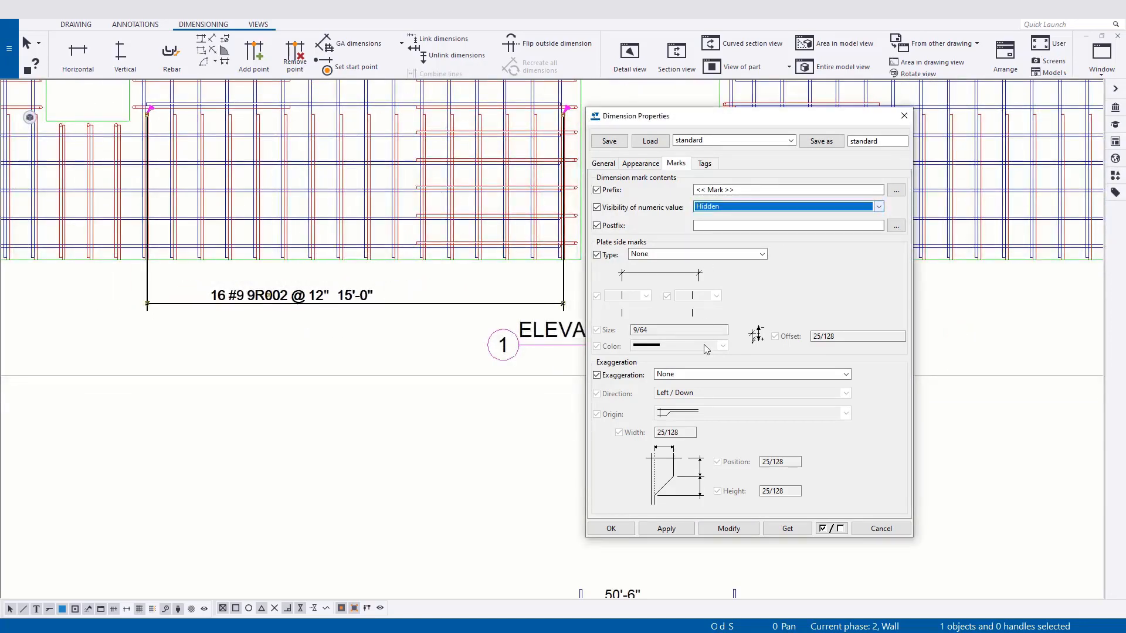
left_click(728, 529)
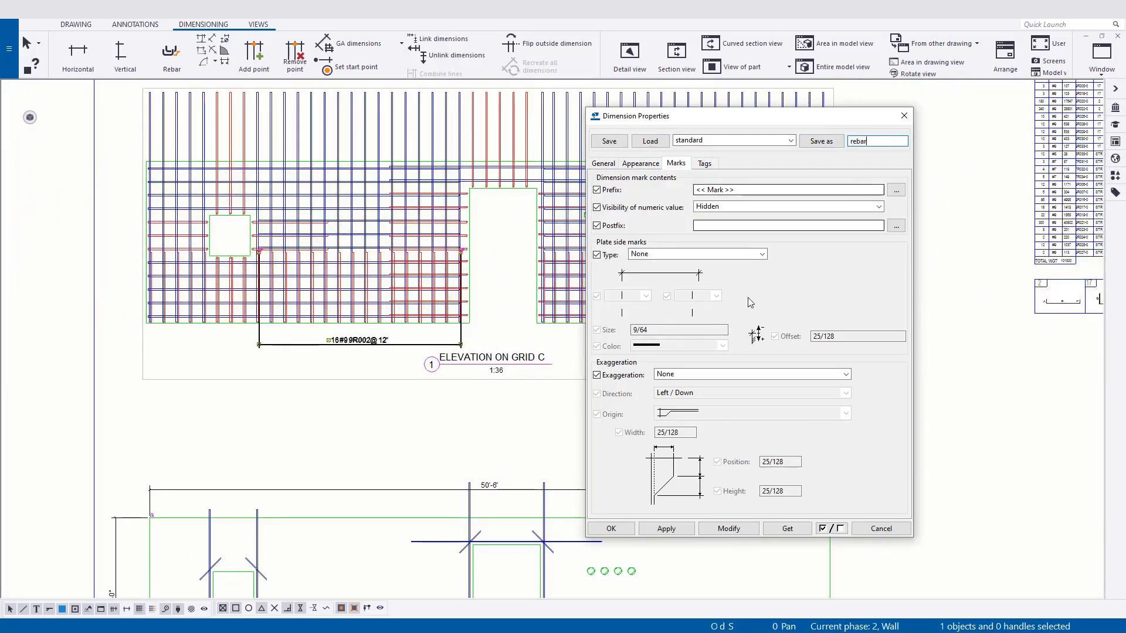
Save the dimension properties as rebar, apply them as the current settings and close the properties.
left_click(780, 141)
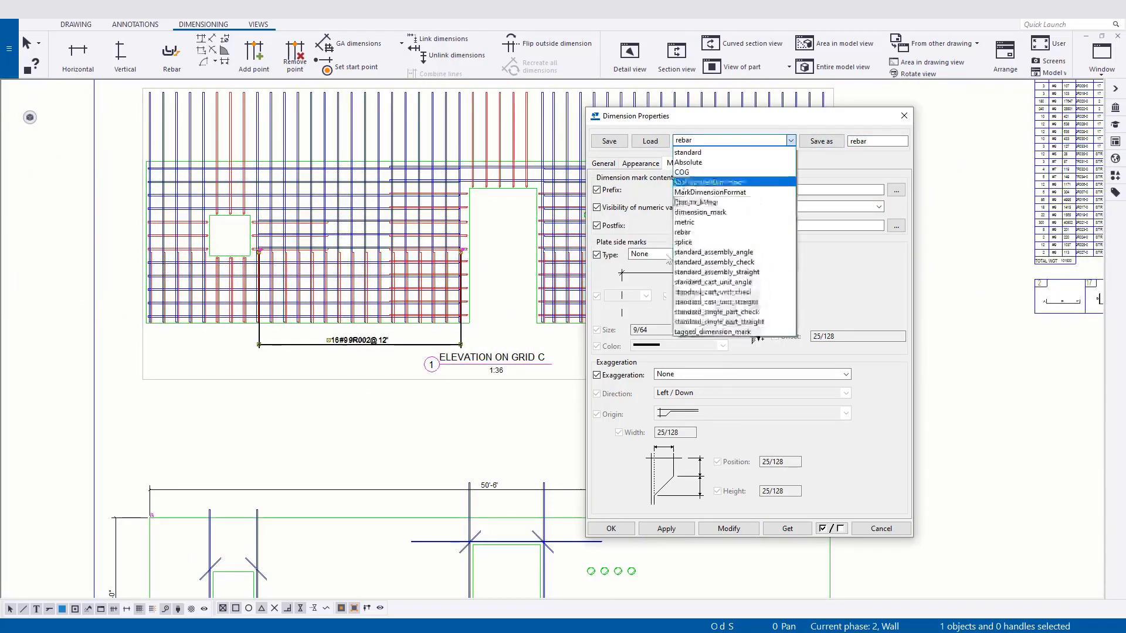
left_click(639, 508)
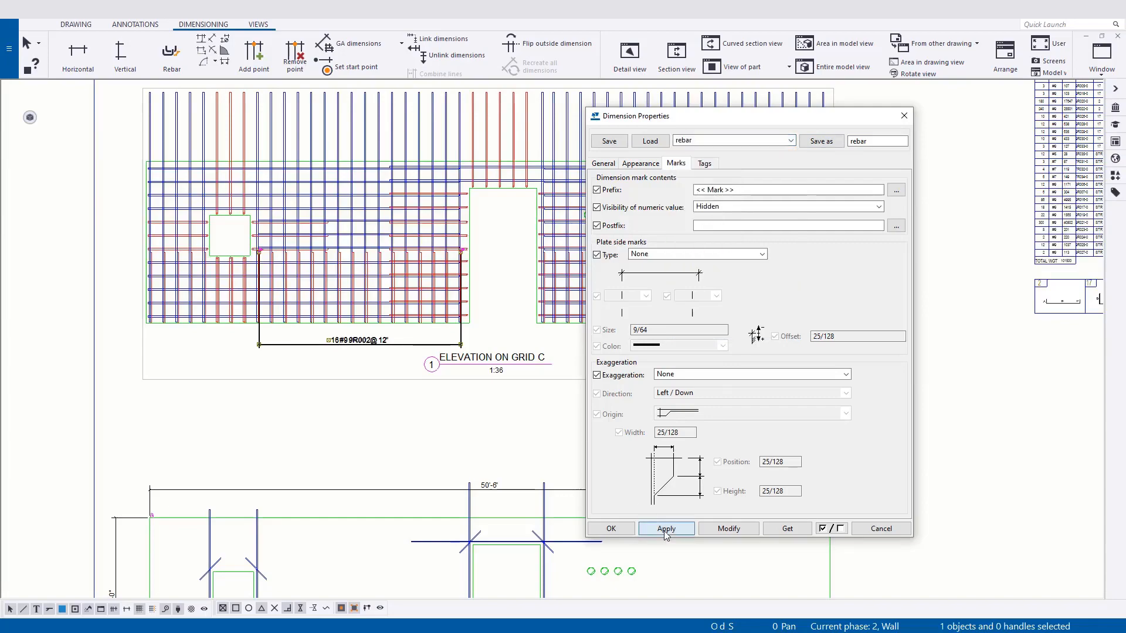
left_click(611, 529)
Add a horizontal rebar dimension across the short lower vertical bars right of the door opening, below the upper elevation's wall.
middle_click_drag(492, 431, 437, 421)
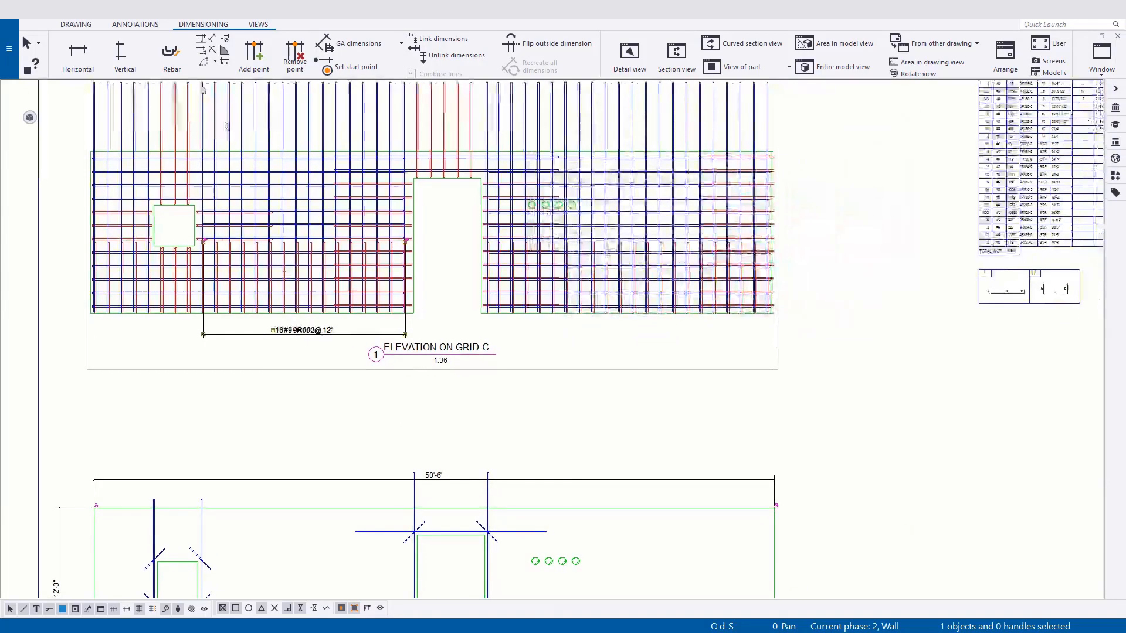
left_click(79, 62)
scroll(638, 350, "up", 5)
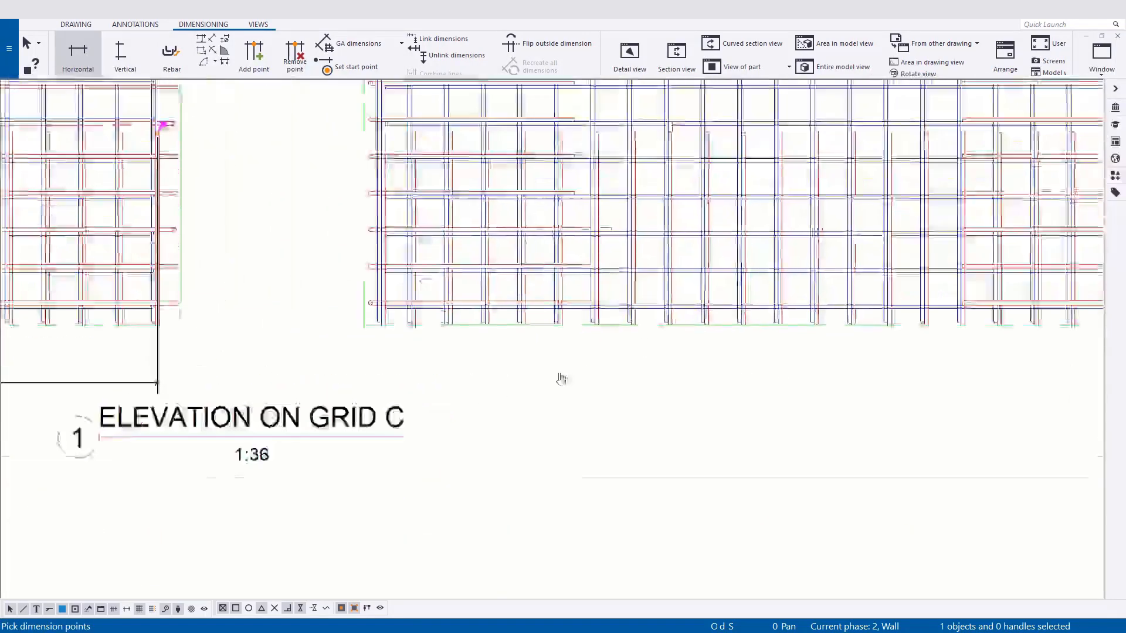
scroll(527, 395, "up", 2)
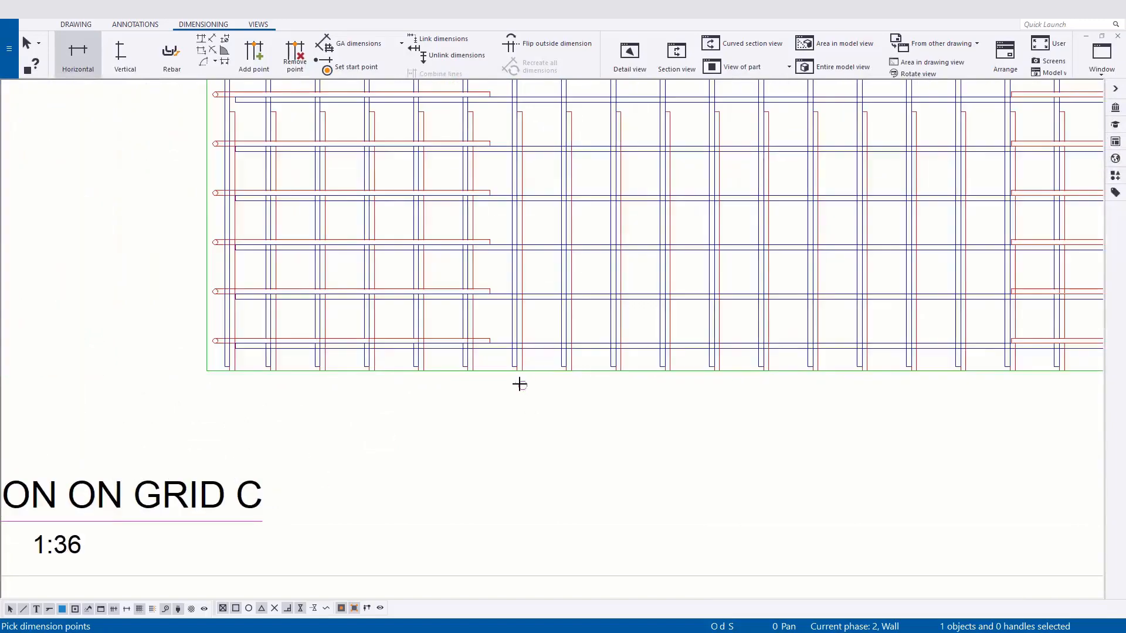
left_click(236, 112)
scroll(334, 286, "down", 2)
middle_click_drag(754, 230, 423, 284)
scroll(623, 205, "up", 4)
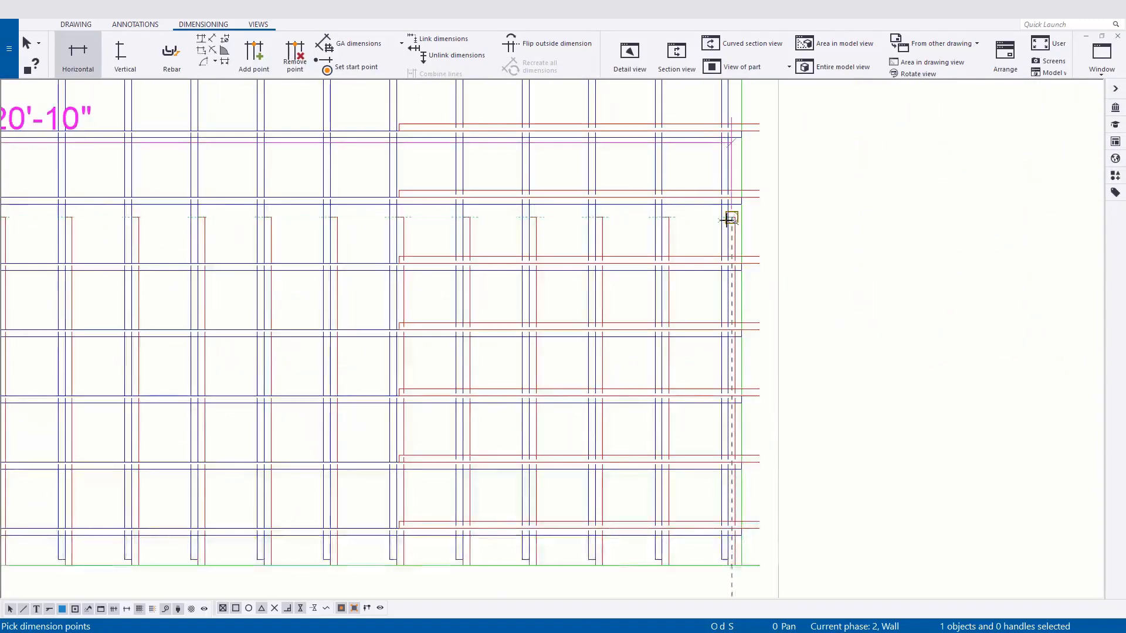
left_click(727, 220)
scroll(720, 219, "down", 4)
middle_click(719, 433)
scroll(536, 404, "down", 2)
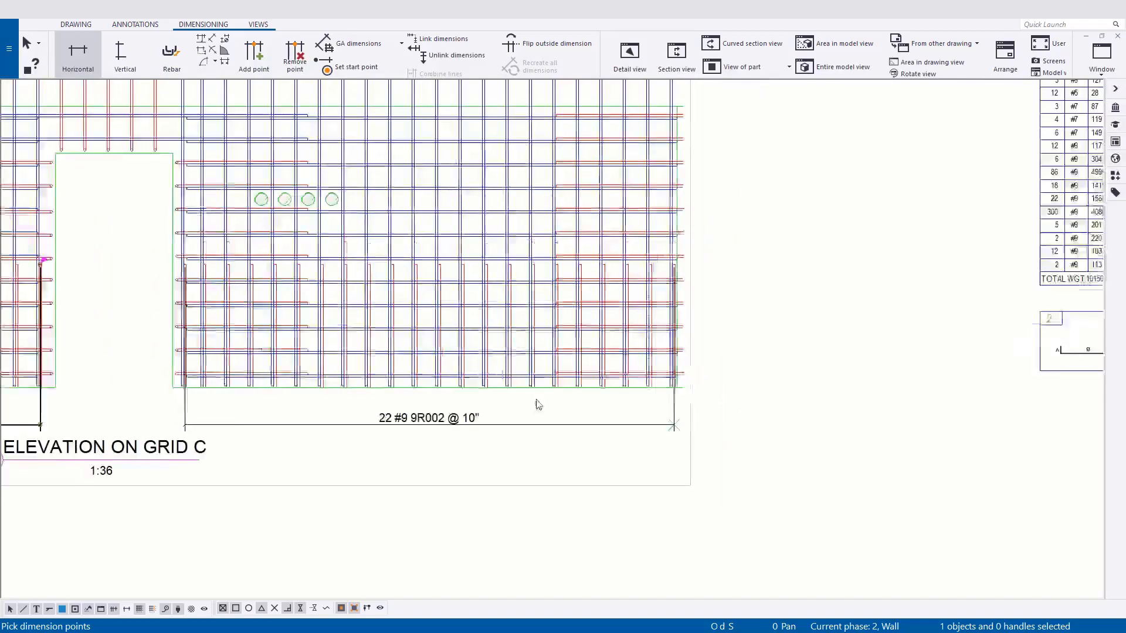
scroll(536, 405, "down", 1)
middle_click_drag(537, 404, 657, 358)
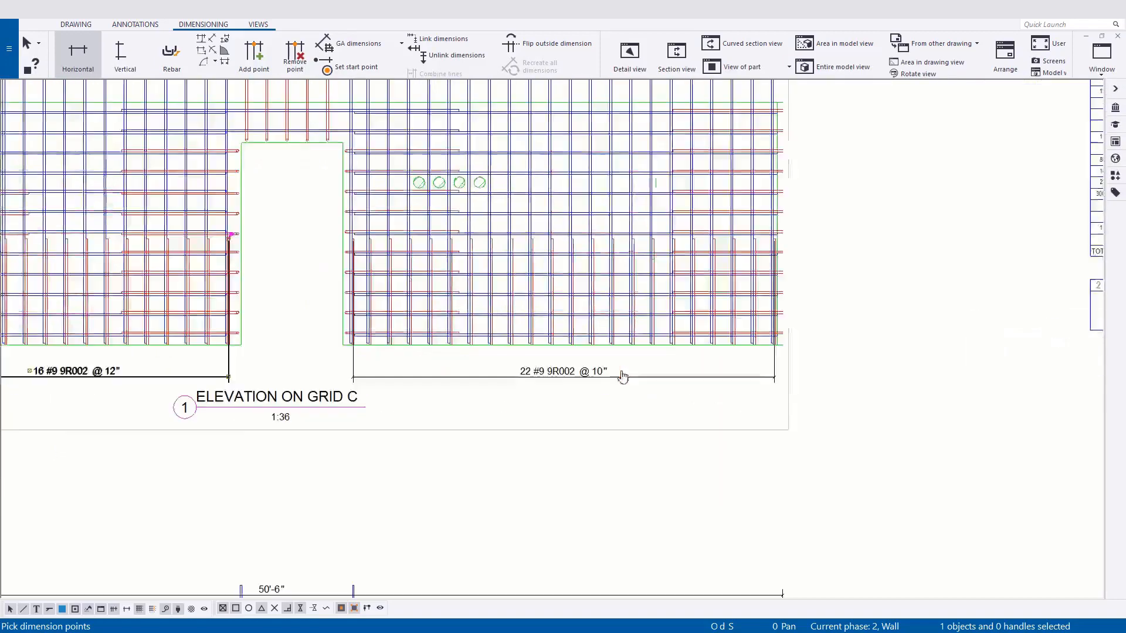
right_click(473, 406)
left_click(504, 410)
Add a mark using applied mark properties to the tall vertical bar group right of the door in the upper elevation.
middle_click_drag(457, 305, 428, 384)
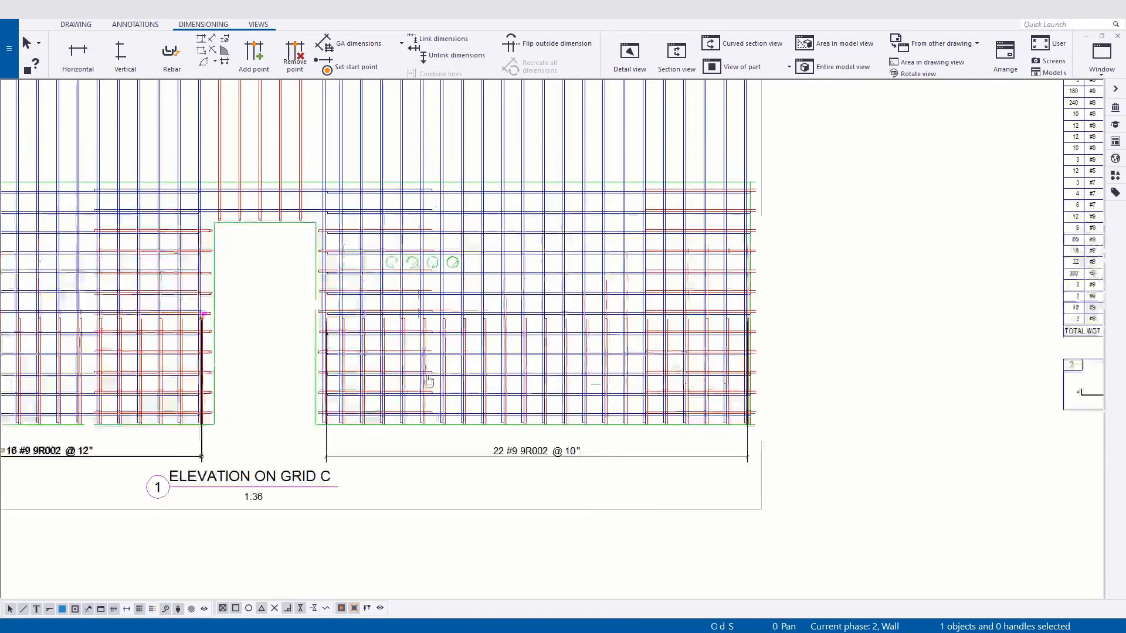
scroll(588, 198, "up", 3)
middle_click_drag(444, 299, 425, 370)
scroll(427, 369, "down", 1)
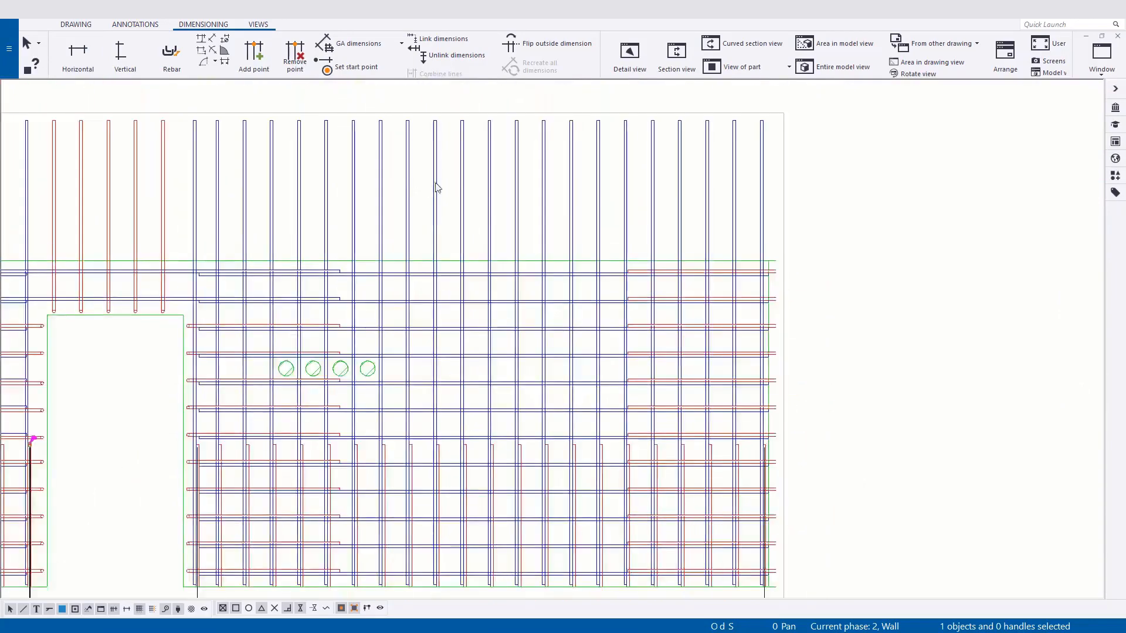
right_click(519, 170)
right_click(546, 195)
mouse_move(621, 243)
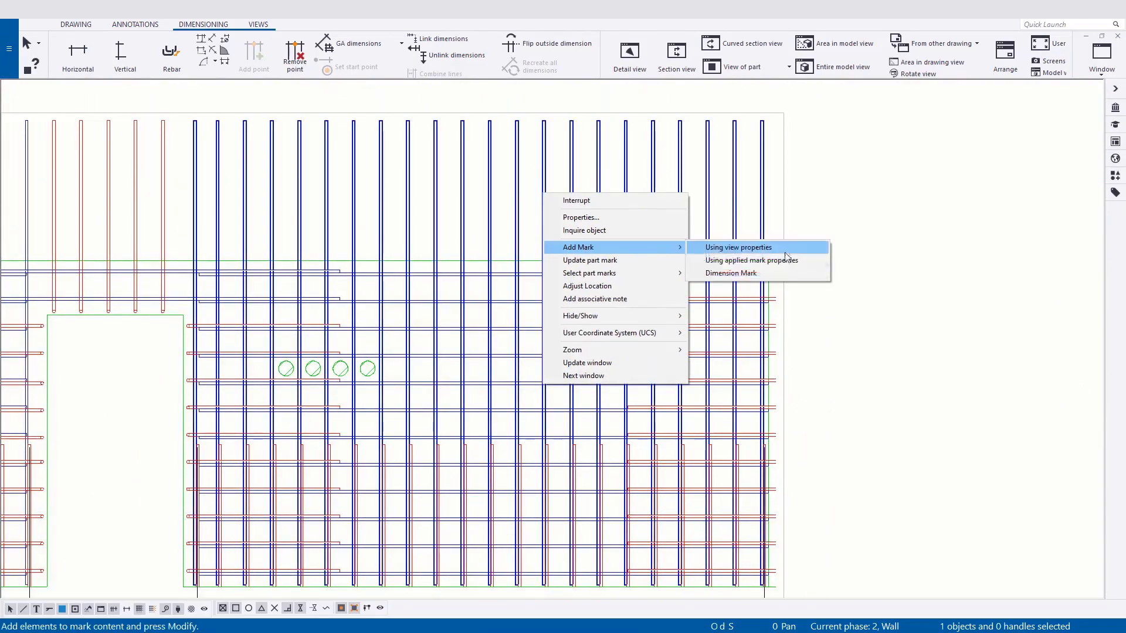
left_click(772, 262)
Move the new vertical bar mark's text to the left, above the bars over the door opening.
scroll(314, 213, "down", 3)
scroll(382, 196, "up", 4)
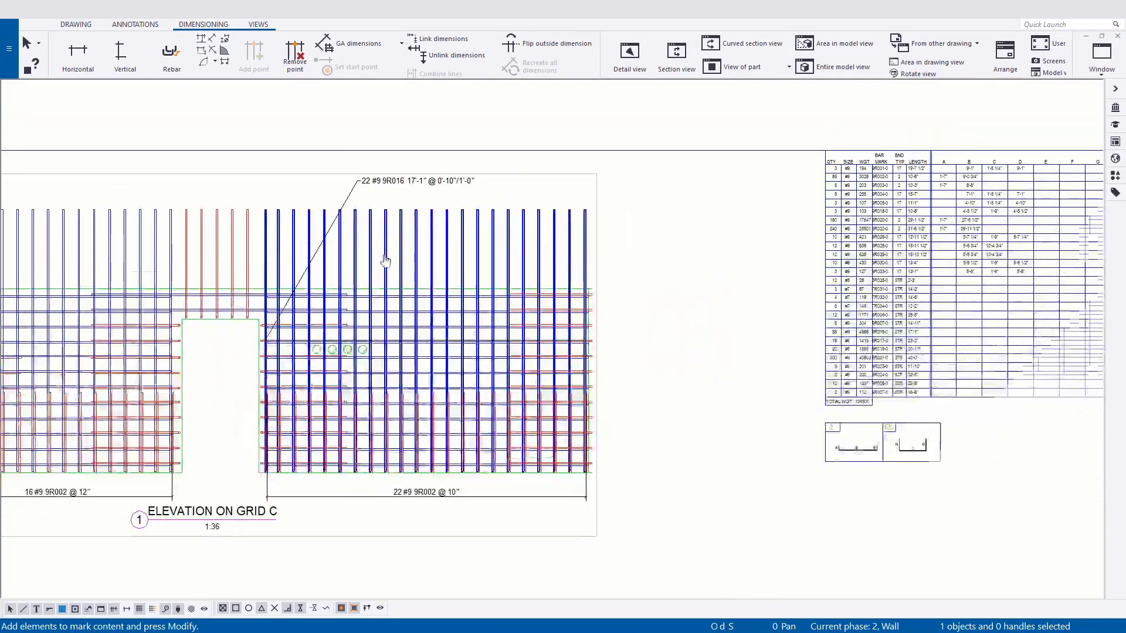
left_click_drag(422, 158, 275, 410)
mouse_move(431, 409)
left_mouse_down()
mouse_move(838, 366)
mouse_move(97, 419)
mouse_move(106, 149)
mouse_move(71, 156)
left_mouse_up()
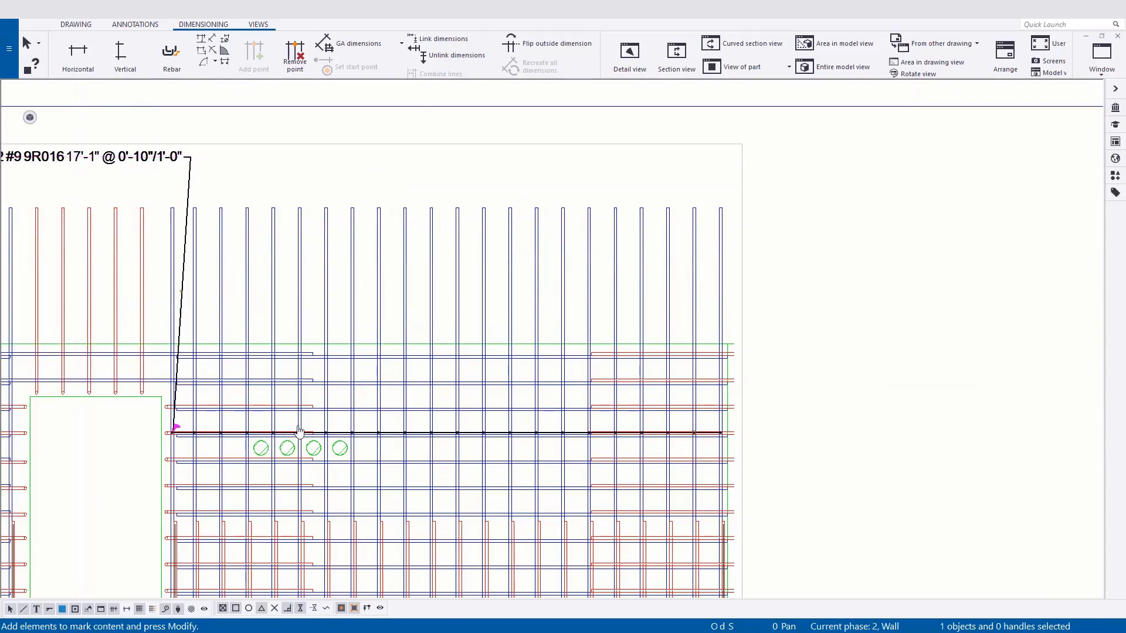
Raise the mark's distribution line to near the tops of the vertical bars and lower its text to just above them.
middle_click_drag(298, 429, 467, 397)
scroll(466, 397, "down", 1)
scroll(363, 399, "up", 2)
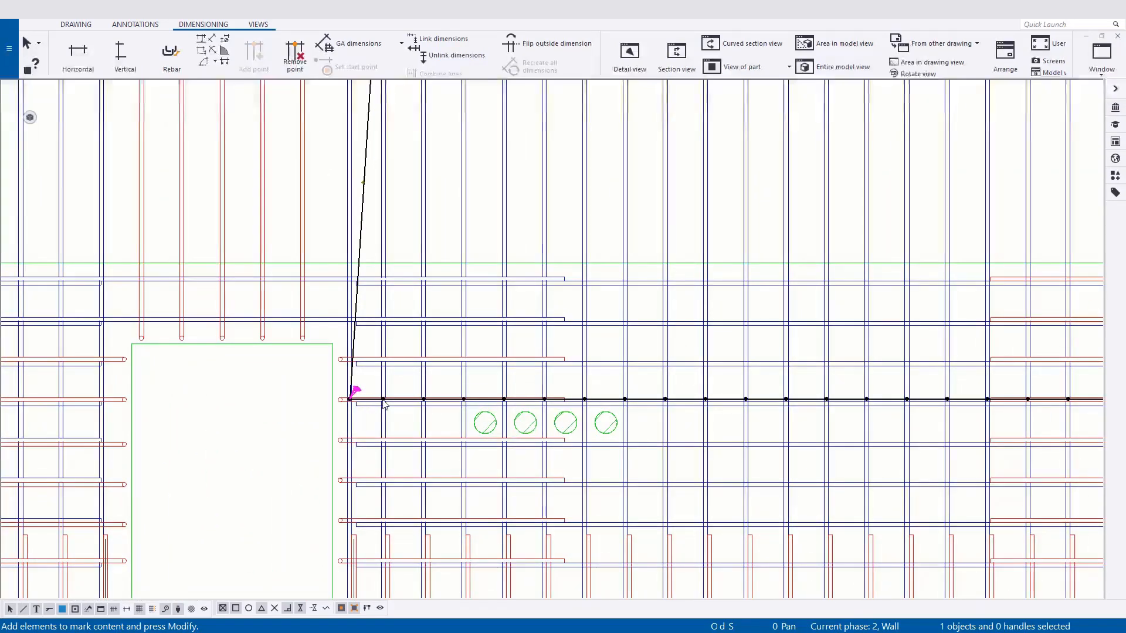
scroll(384, 404, "down", 2)
left_click_drag(384, 400, 386, 220)
middle_click_drag(387, 274, 380, 357)
scroll(379, 357, "down", 2)
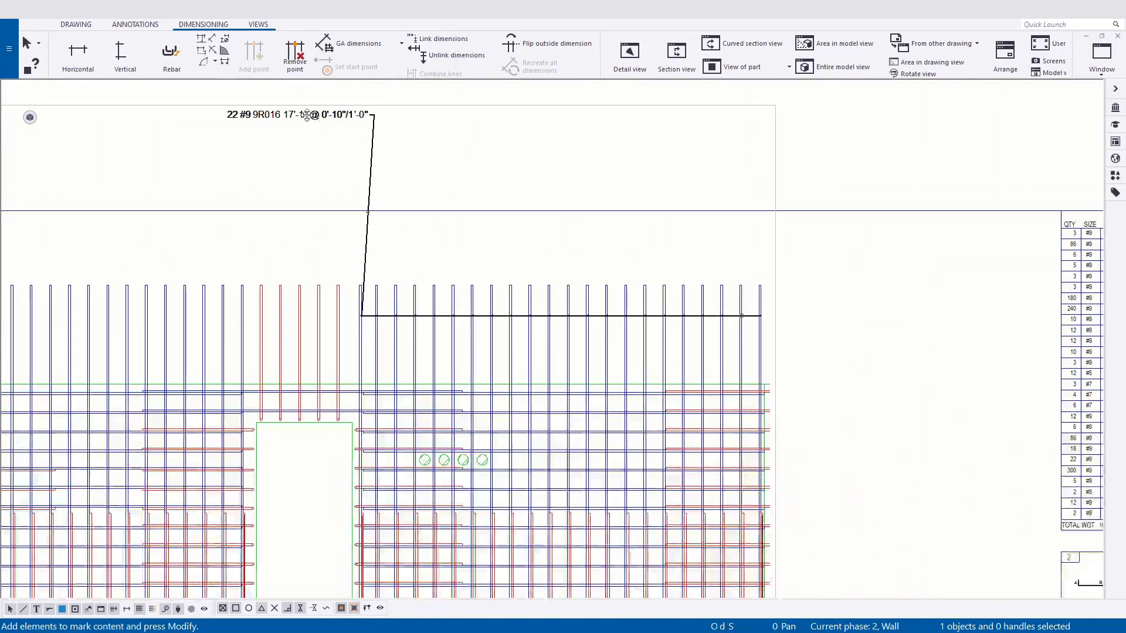
mouse_move(307, 115)
left_mouse_down()
mouse_move(322, 241)
mouse_move(302, 256)
left_mouse_up()
scroll(314, 258, "up", 2)
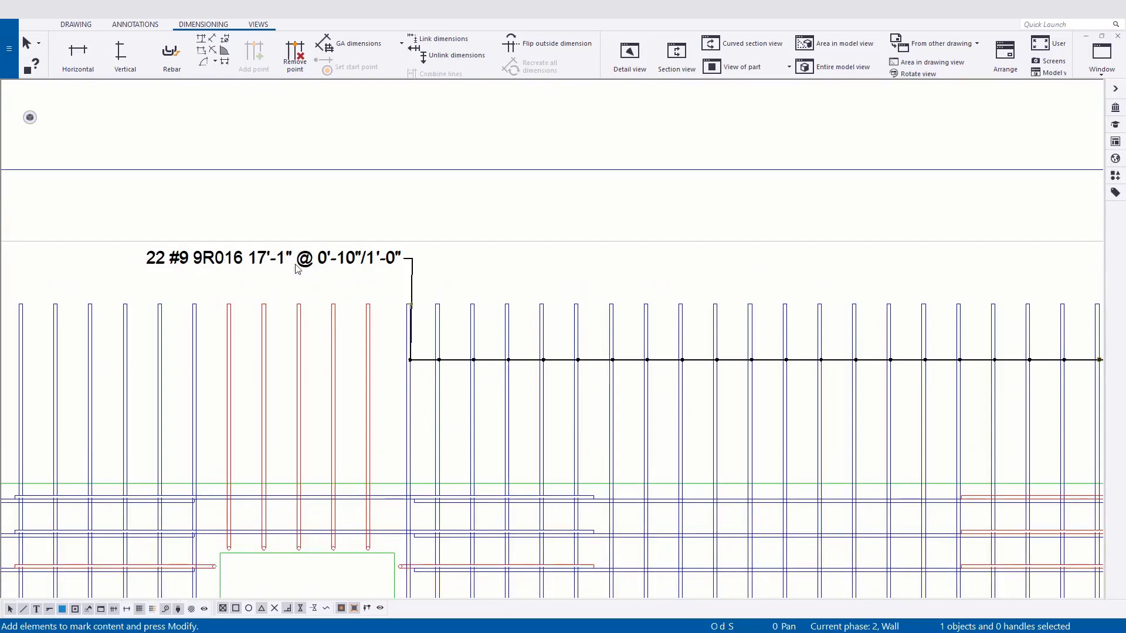
Add a mark using applied mark properties to the horizontal bar group above the door opening in the lower elevation.
scroll(336, 327, "down", 3)
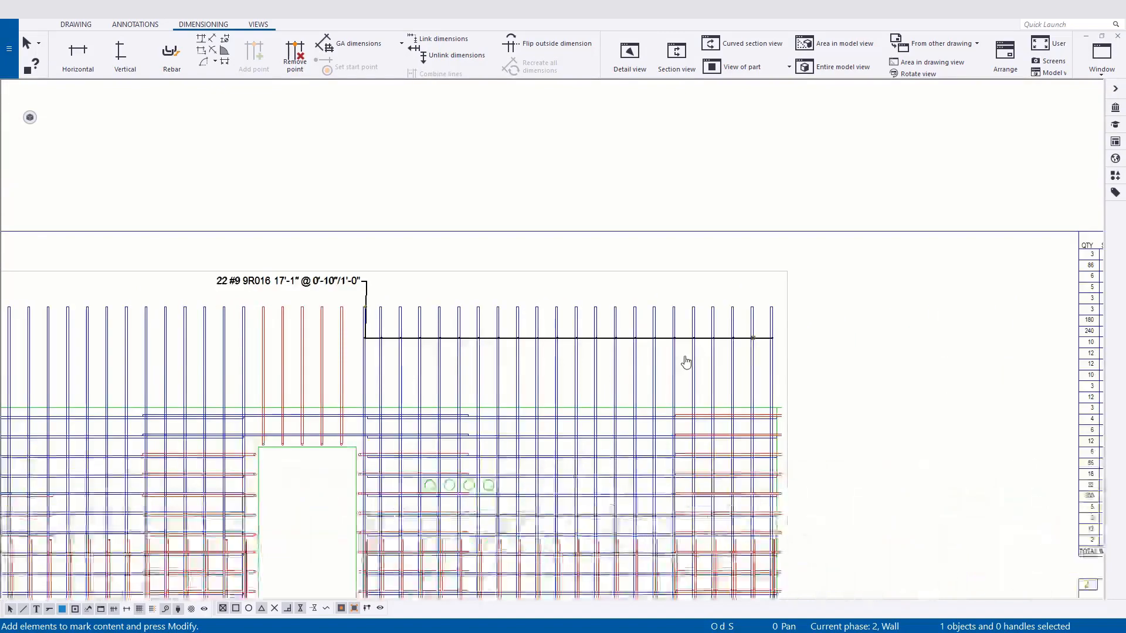
mouse_move(272, 350)
middle_mouse_down()
mouse_move(254, 368)
mouse_move(399, 346)
middle_mouse_up()
scroll(520, 460, "down", 3)
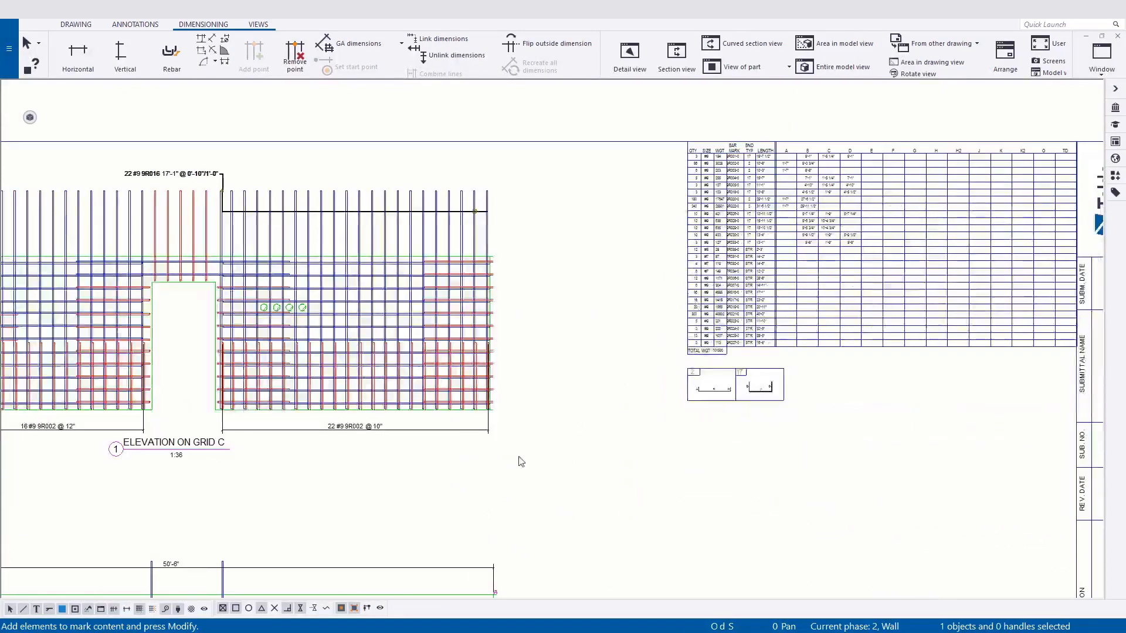
mouse_move(601, 500)
middle_mouse_down()
mouse_move(586, 463)
mouse_move(608, 405)
middle_mouse_up()
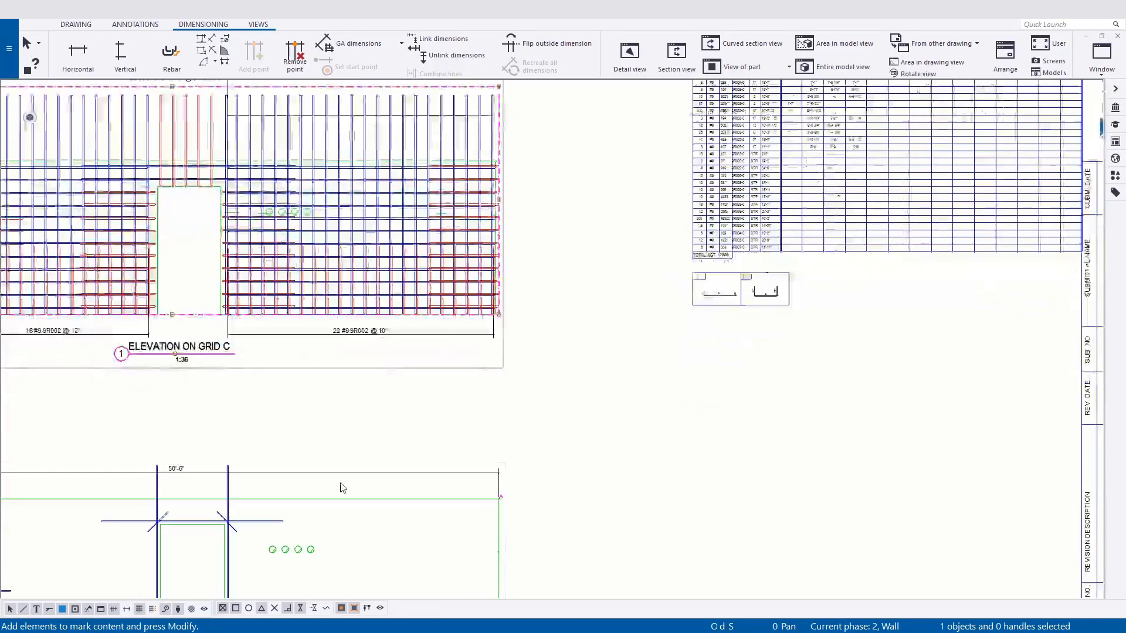
middle_click_drag(520, 515, 642, 403)
right_click(436, 405)
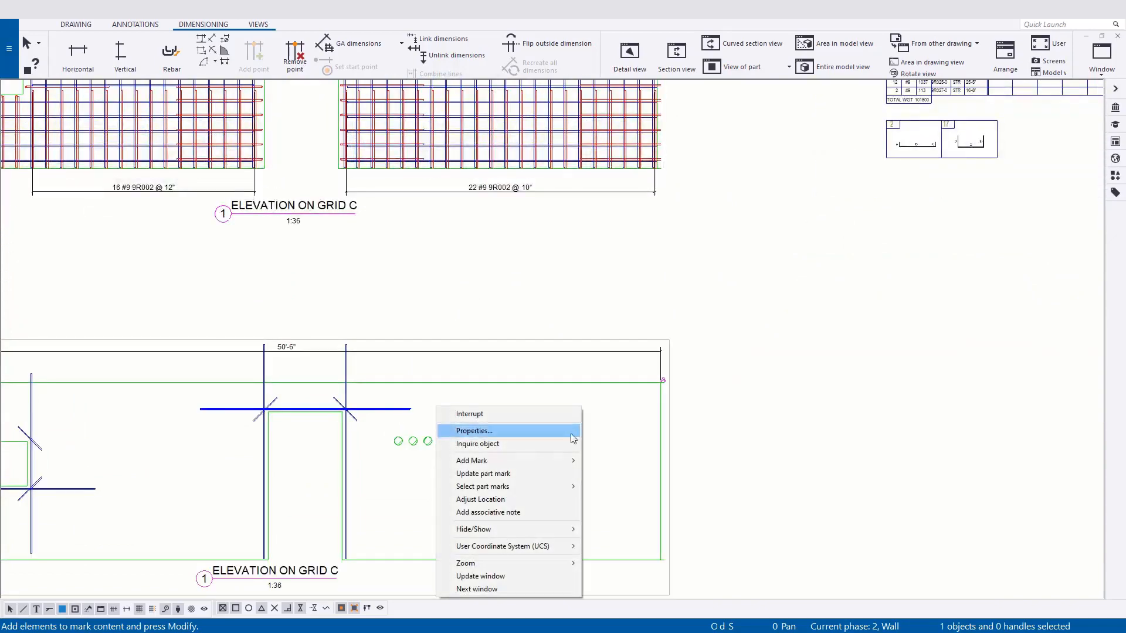
mouse_move(516, 461)
left_click(667, 466)
Move the new mark's leader base point along the horizontal bars to the right of the door opening.
scroll(270, 410, "up", 3)
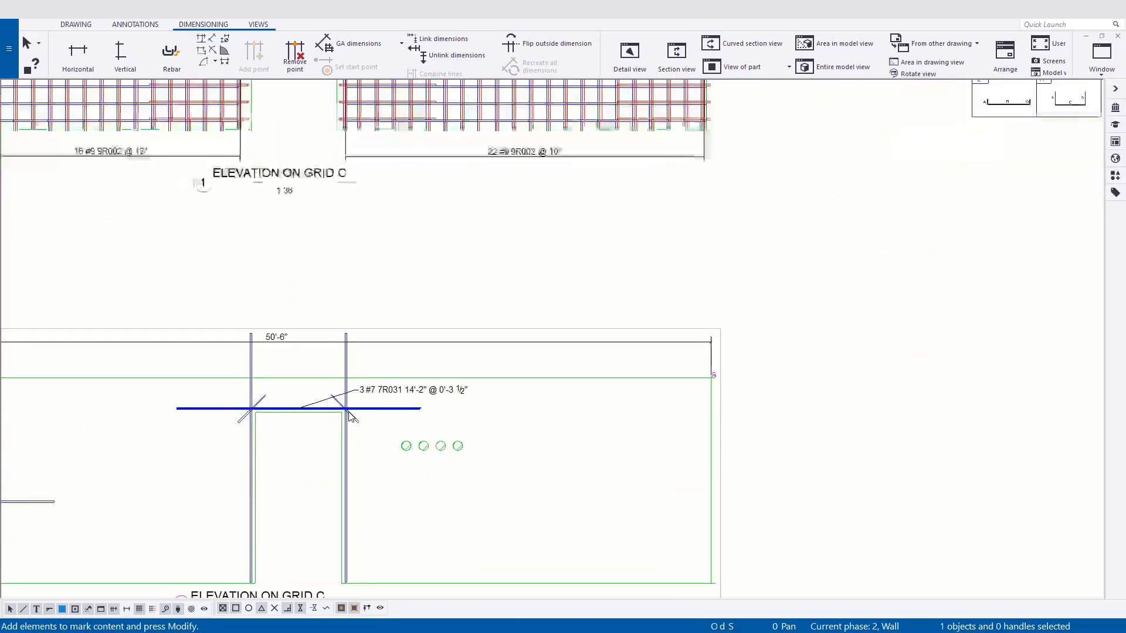
scroll(272, 411, "up", 3)
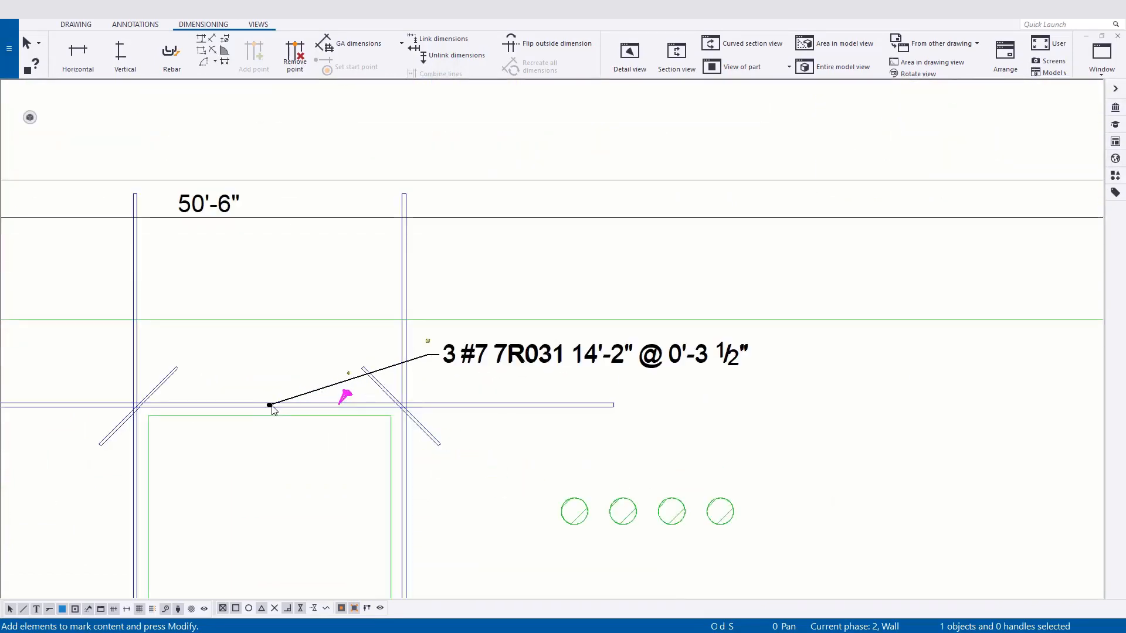
double_click(273, 411)
key("Escape")
left_click_drag(270, 405, 488, 402)
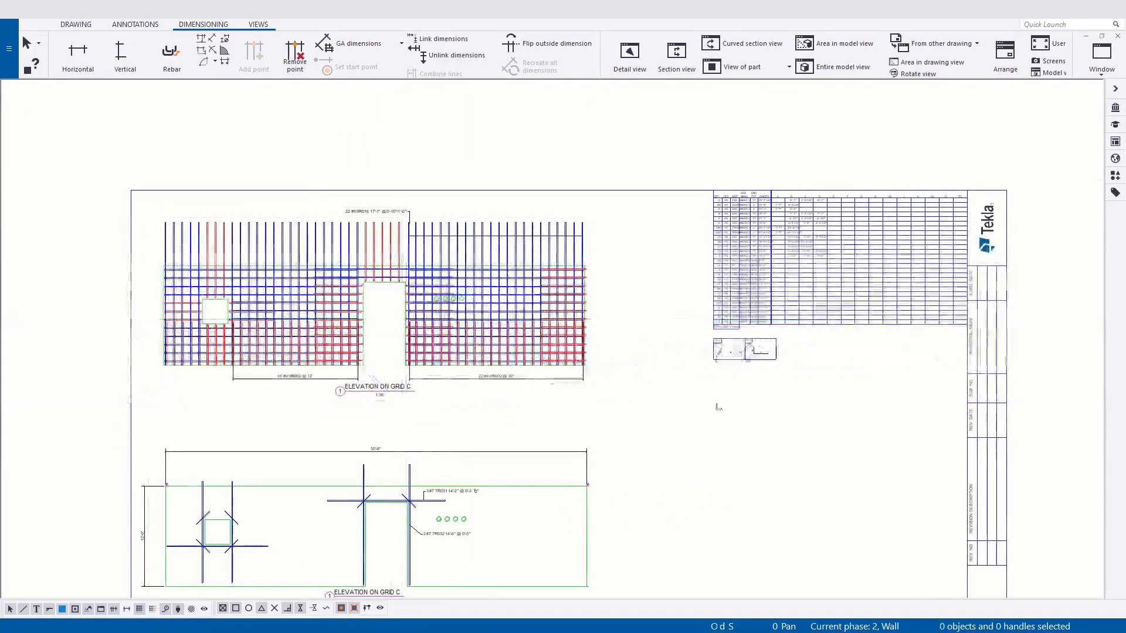
Delete the existing rebar marks and dimensions from both the upper and lower wall elevations.
middle_click_drag(666, 458, 606, 374)
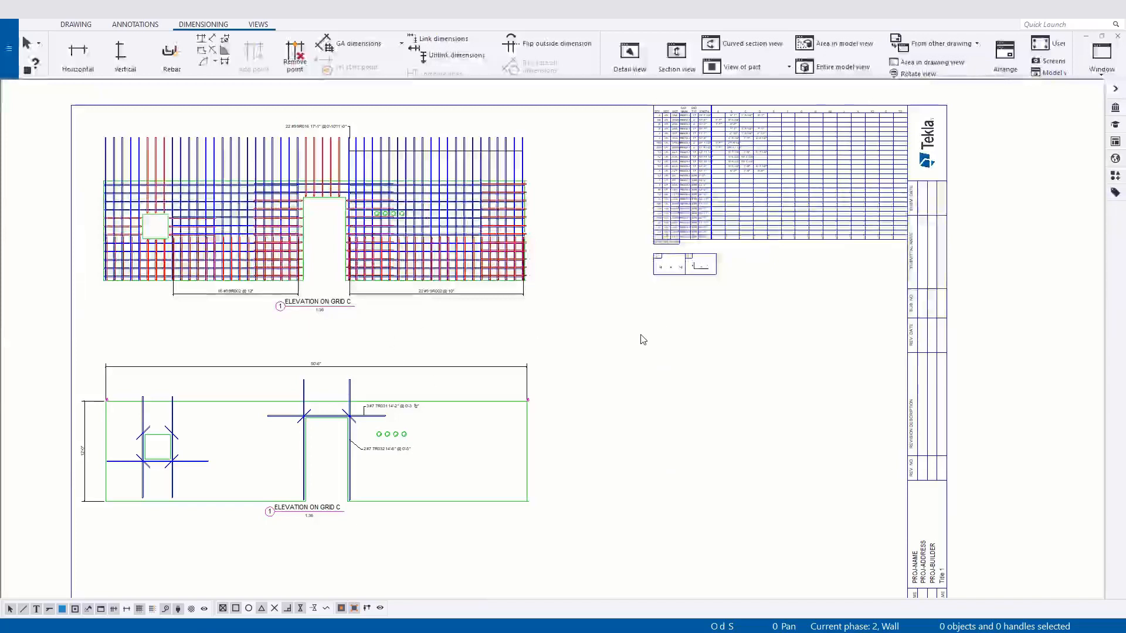
key("Delete")
left_click(396, 450)
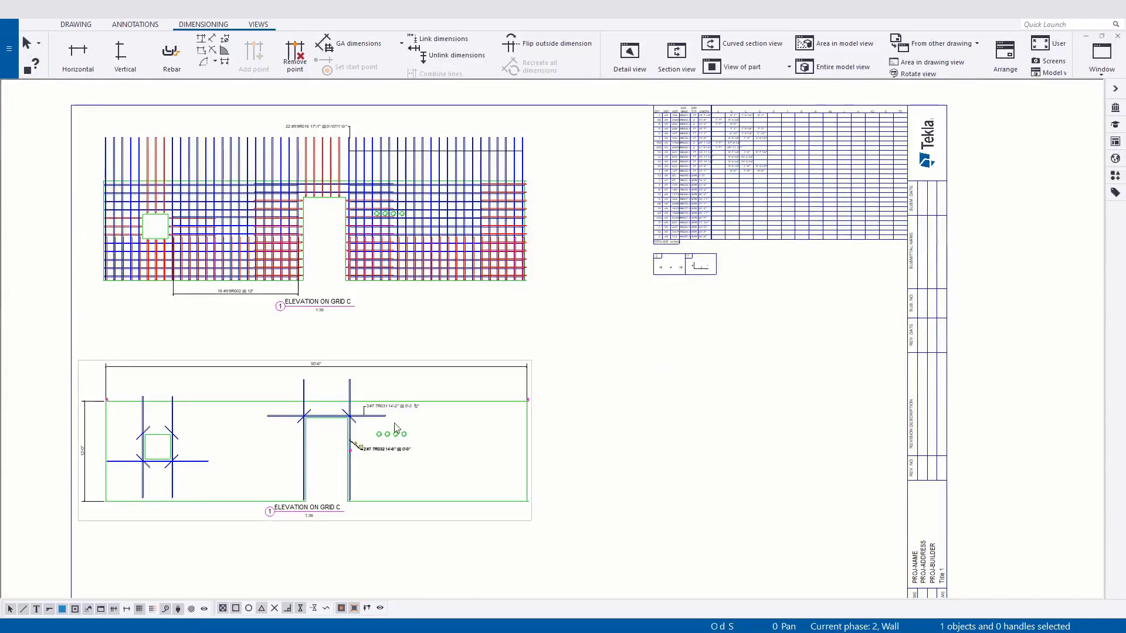
left_click(83, 440)
key("Delete")
left_click(312, 367)
key("Delete")
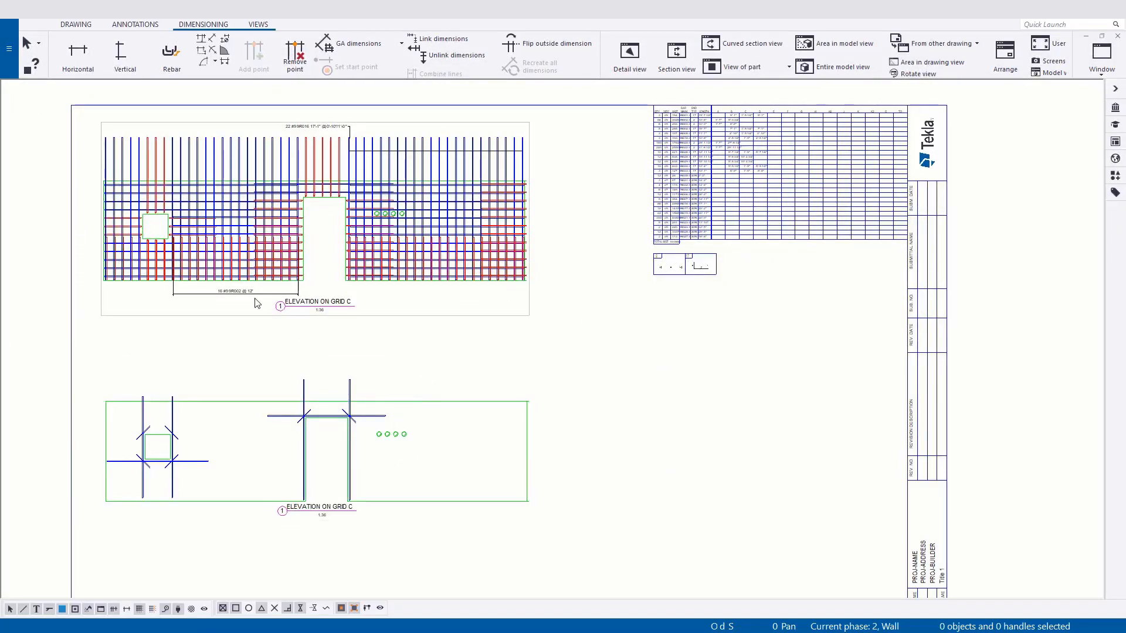
key("Delete")
left_click(409, 152)
key("Delete")
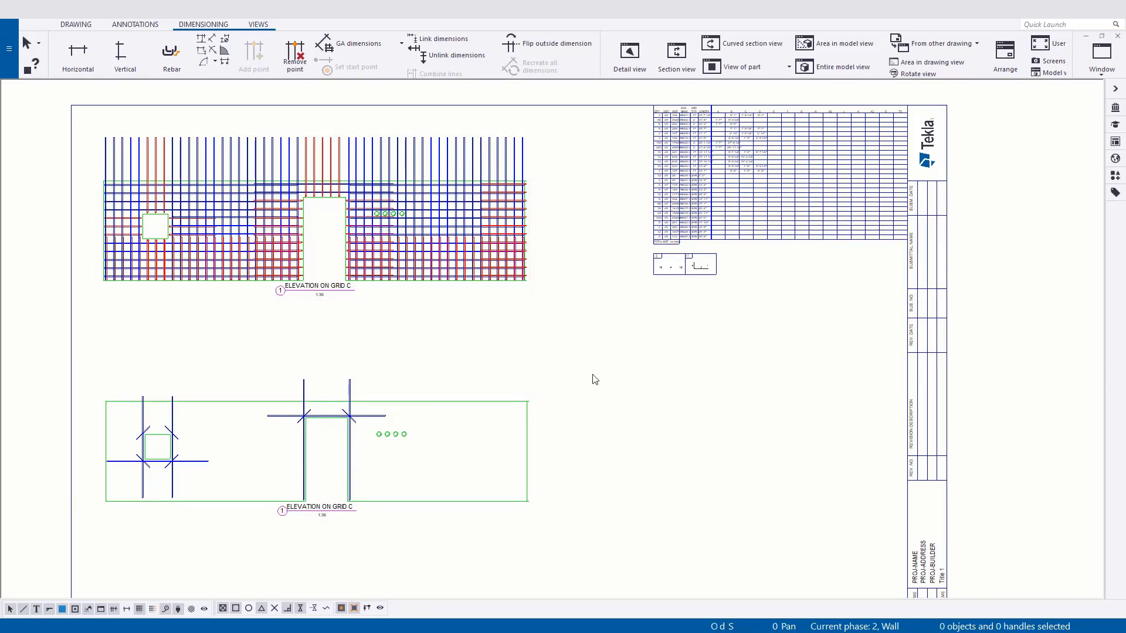
Load the Rebar_AllBar settings in the general arrangement drawing properties and modify the drawing with them.
double_click(732, 373)
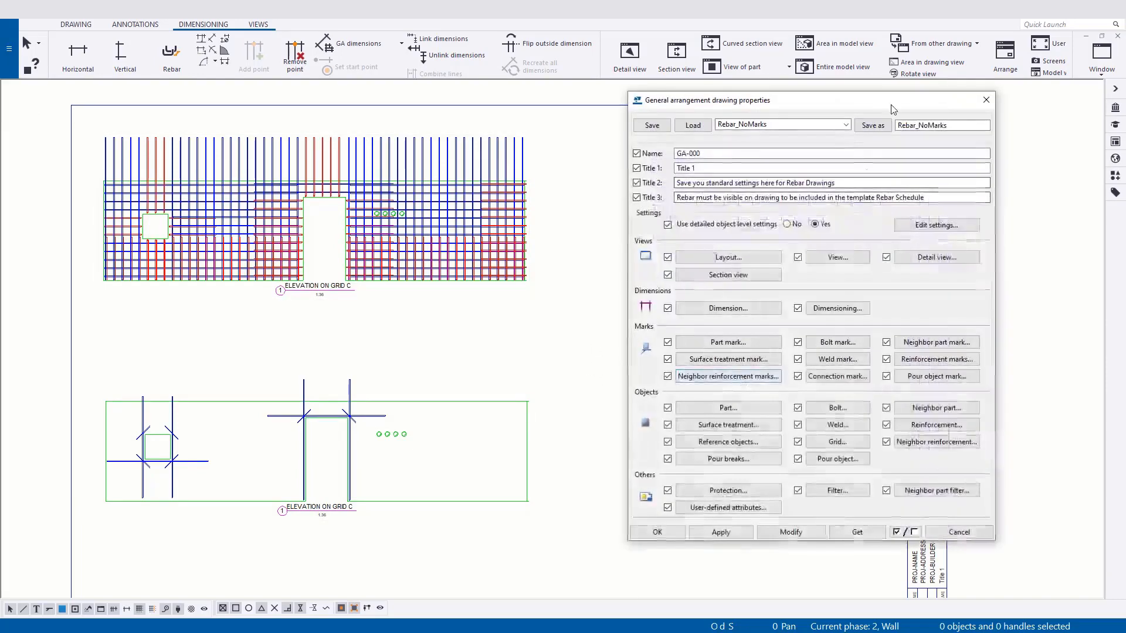
left_click(846, 124)
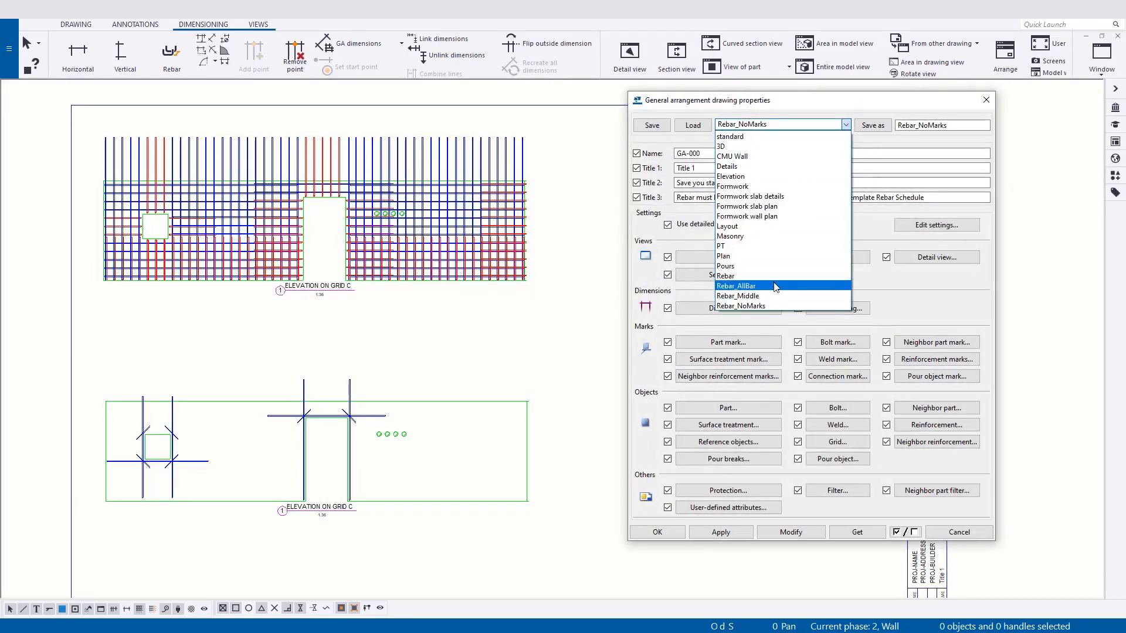
left_click(738, 287)
left_click(693, 125)
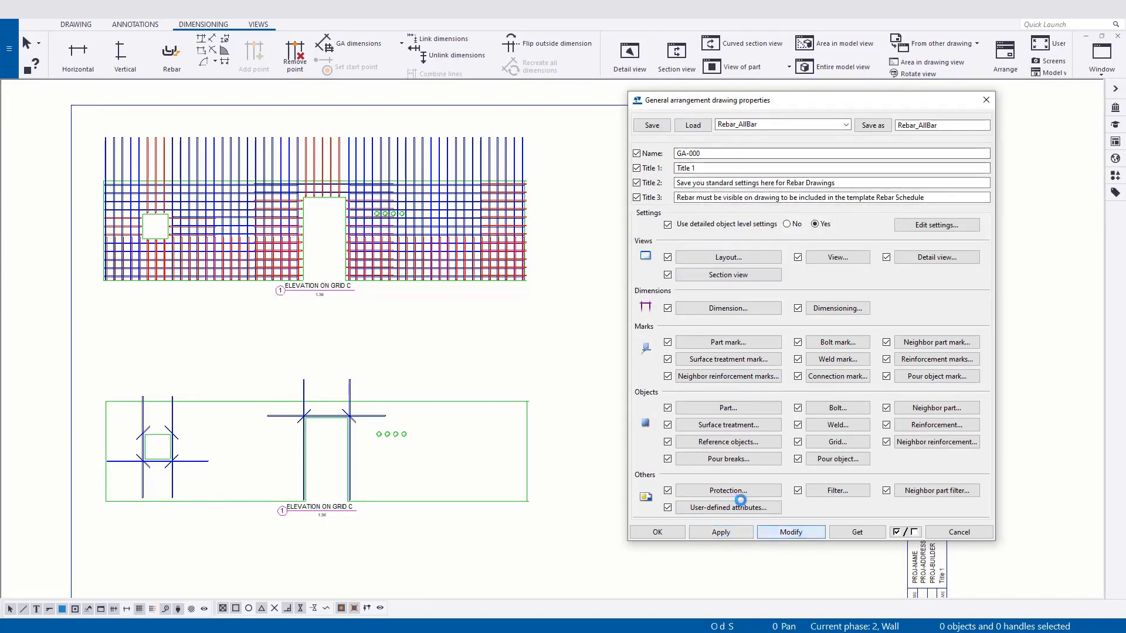
Examine the automatically created rebar marks around the bars and openings in both wall elevations.
scroll(244, 141, "up", 4)
middle_click_drag(249, 182, 251, 176)
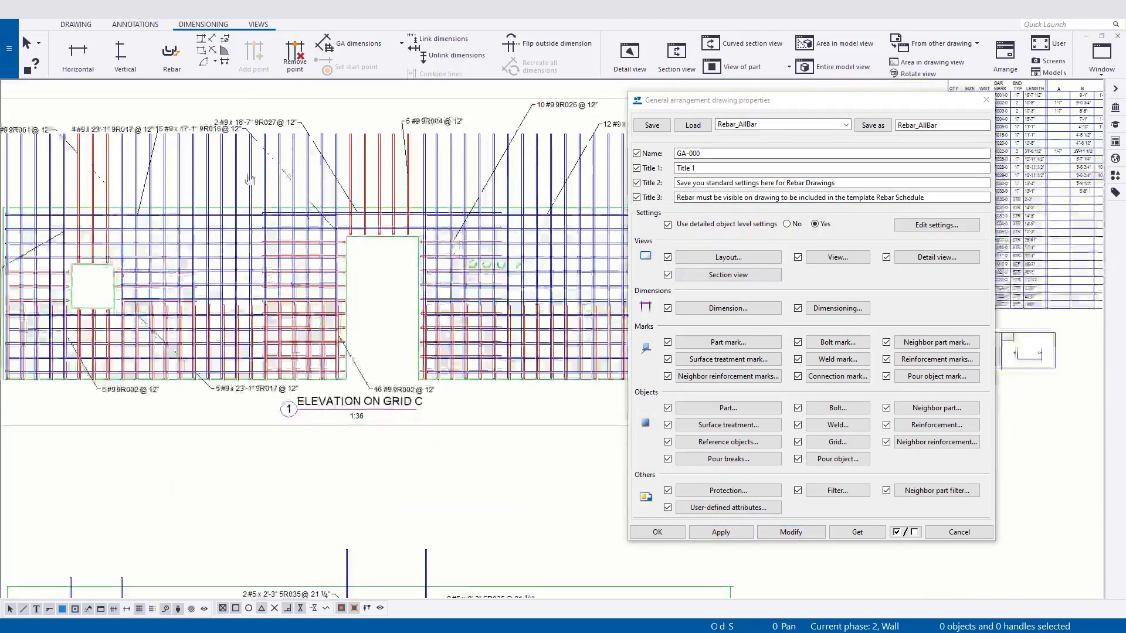
scroll(250, 171, "down", 3)
middle_click_drag(420, 432, 410, 332)
scroll(372, 378, "up", 3)
scroll(381, 425, "down", 2)
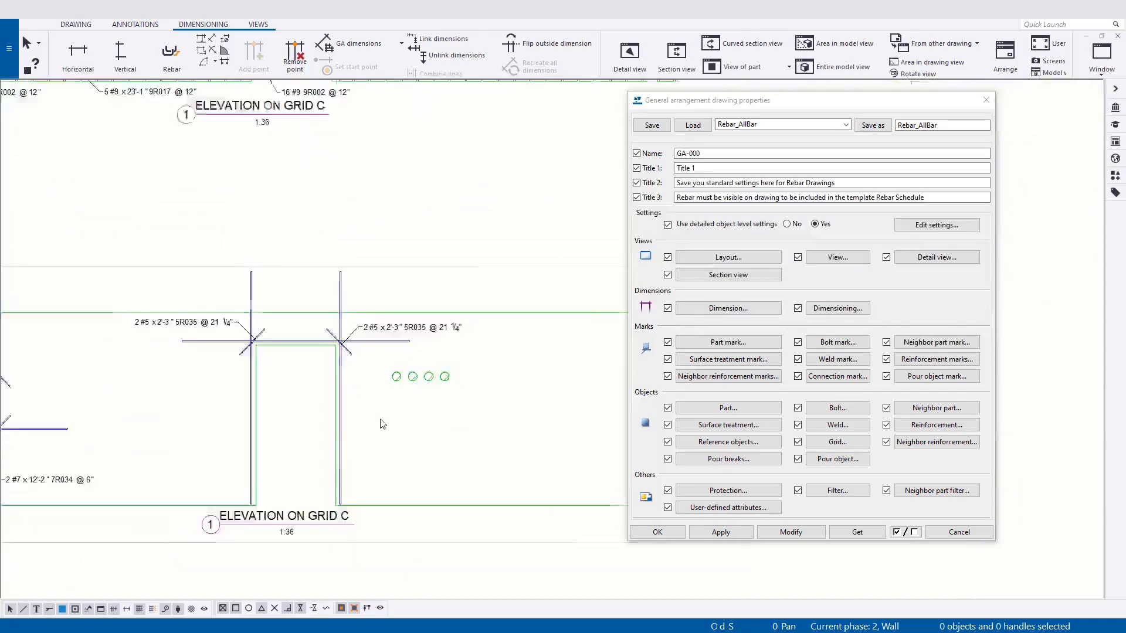
middle_click_drag(381, 437, 393, 622)
scroll(399, 217, "up", 3)
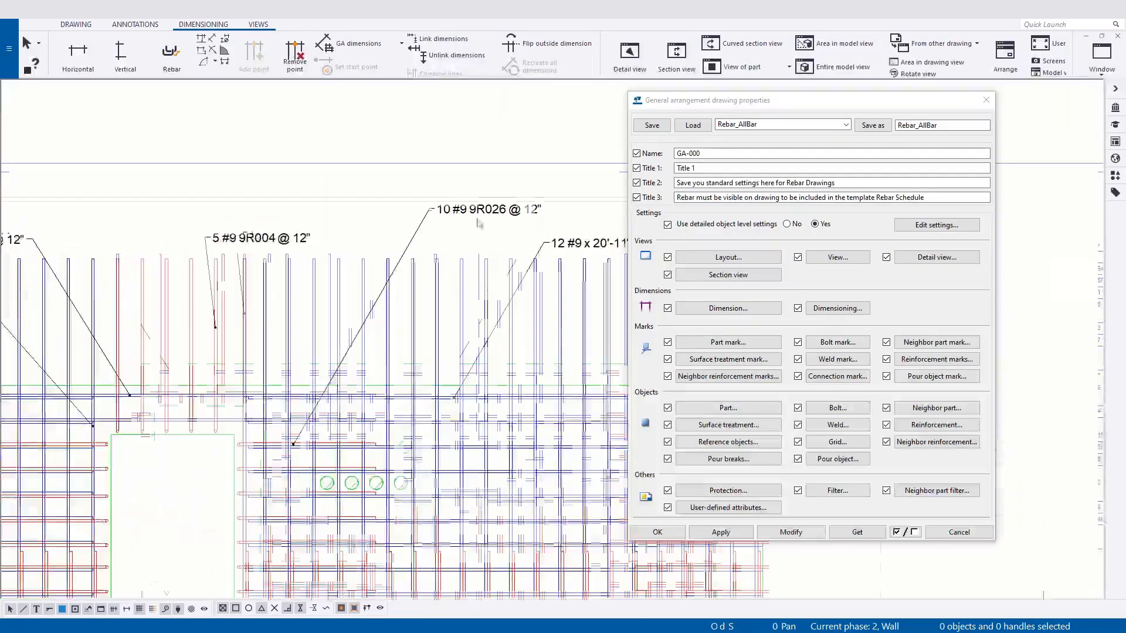
left_click(390, 211)
scroll(733, 381, "up", 1)
middle_click_drag(735, 383, 733, 396)
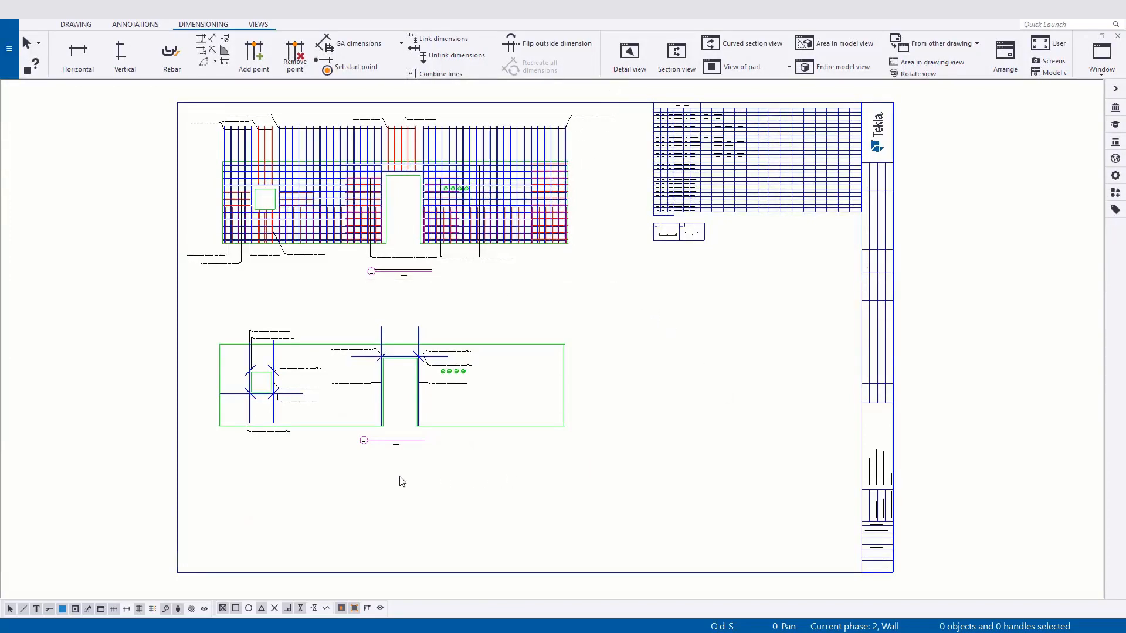
Start a section view and set its cut plane across the full wall in the upper elevation, between the top two horizontal bar rows.
scroll(401, 482, "up", 1)
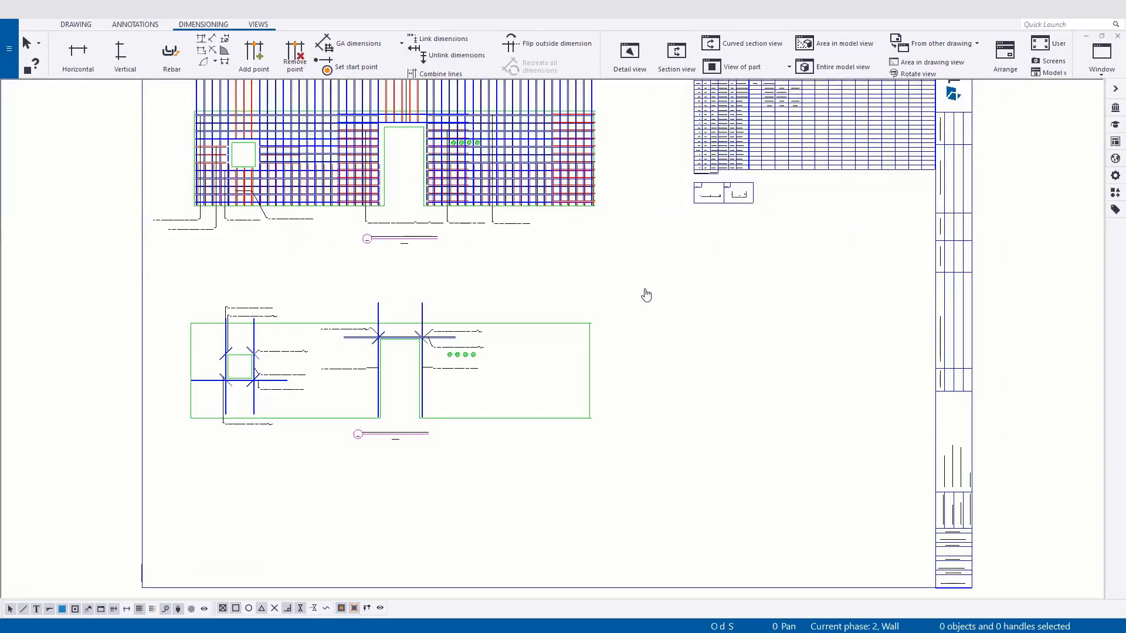
middle_click_drag(646, 295, 660, 316)
left_click(259, 26)
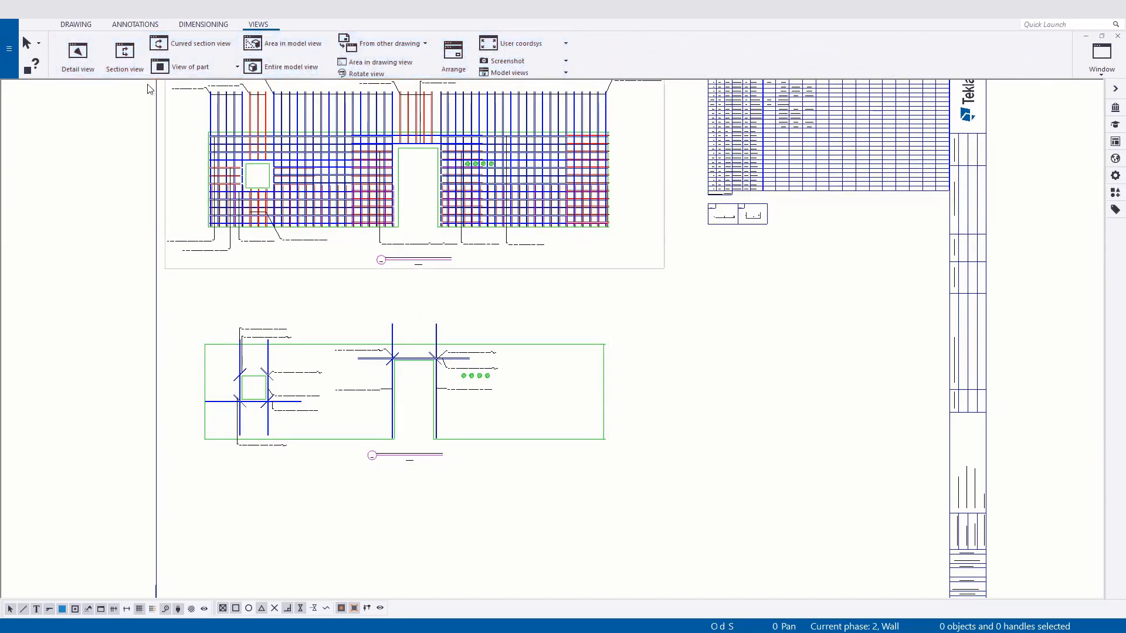
left_click(126, 63)
scroll(352, 277, "up", 5)
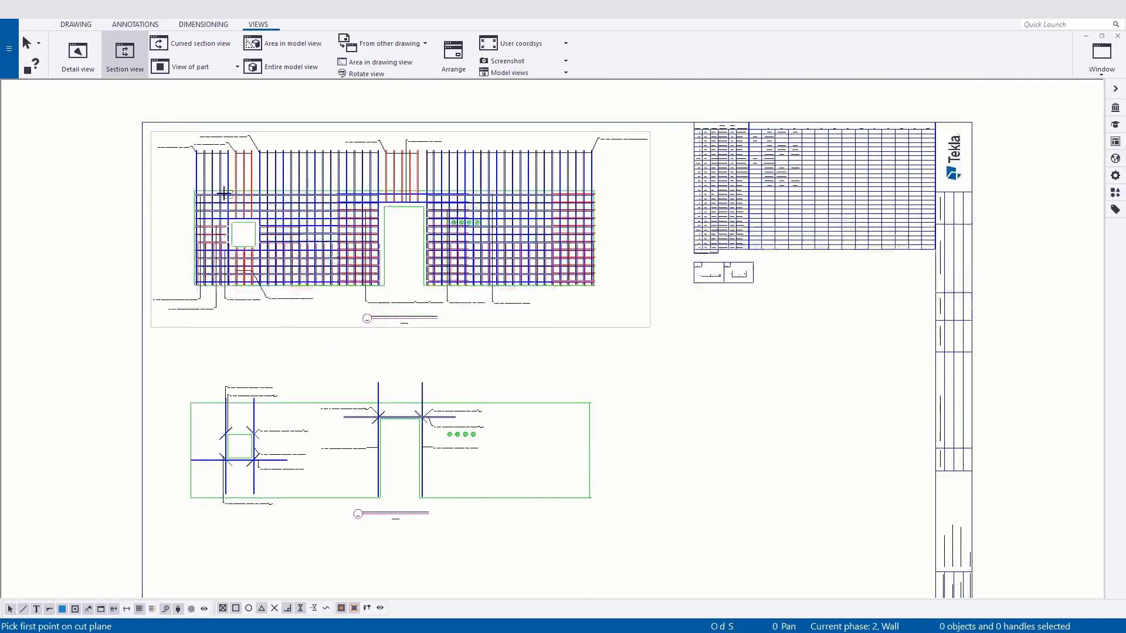
scroll(166, 223, "up", 5)
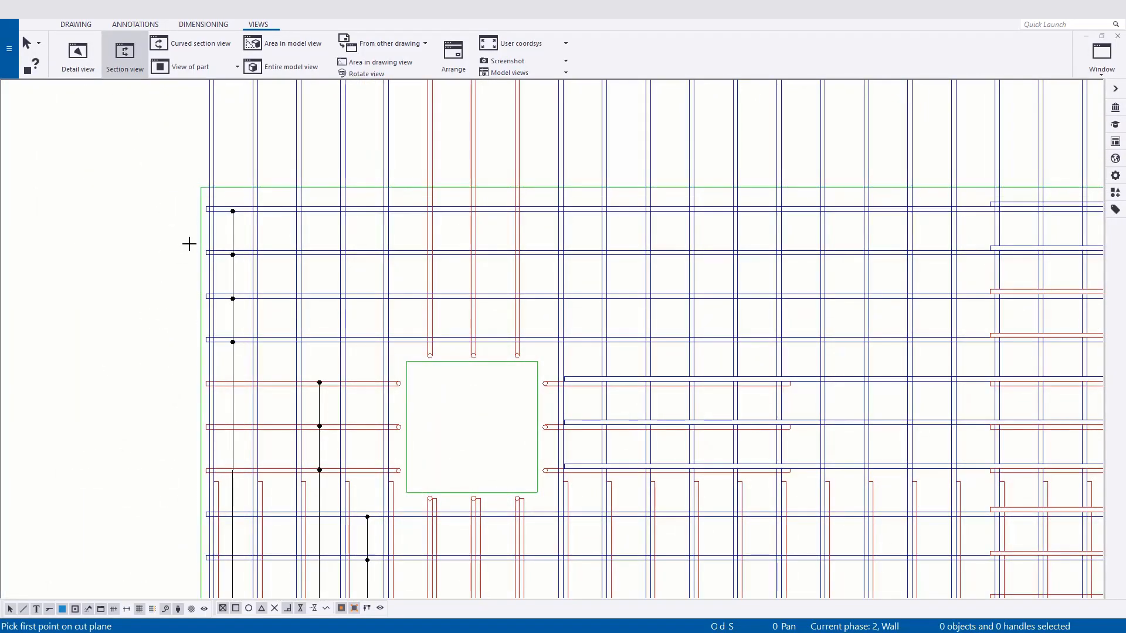
left_click(198, 231)
scroll(198, 231, "down", 5)
scroll(800, 227, "up", 4)
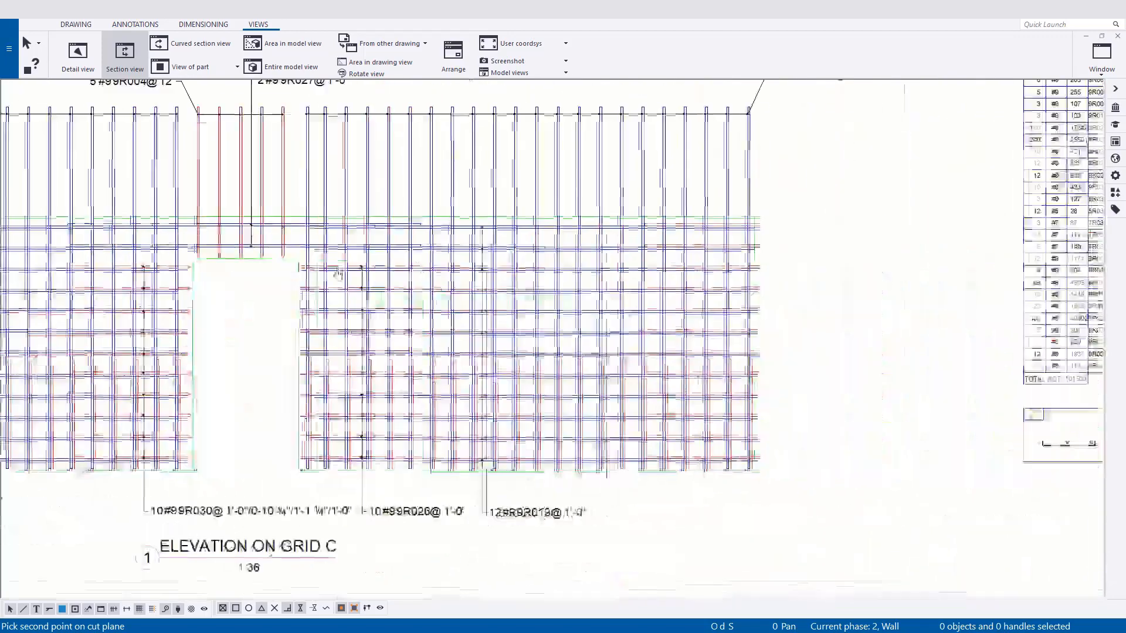
scroll(780, 230, "up", 3)
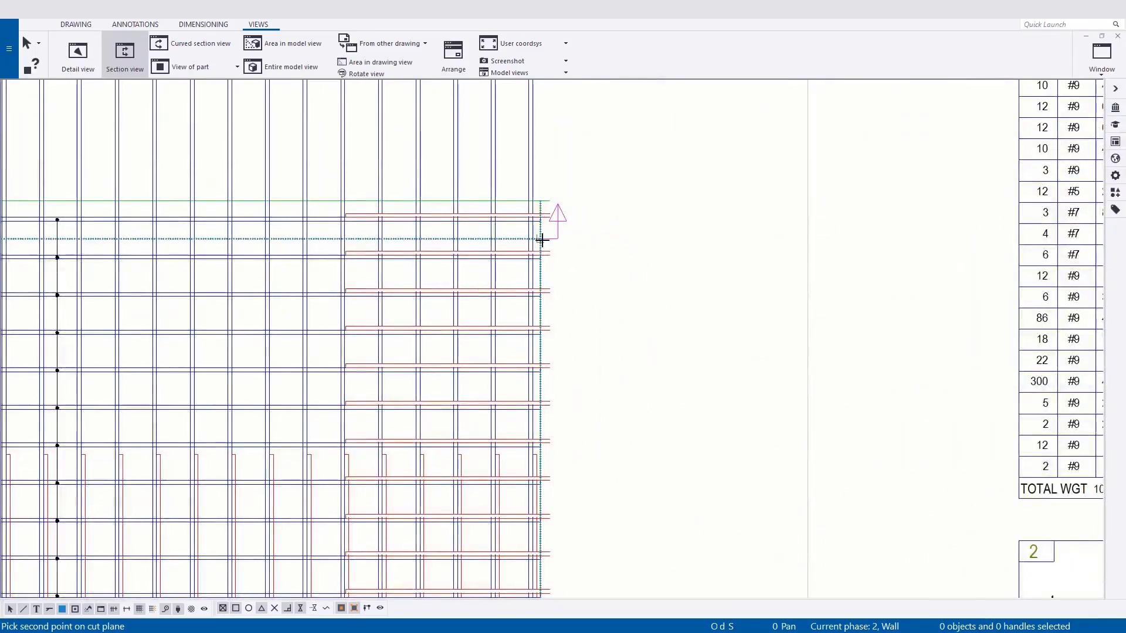
left_click(541, 240)
Define the section's cut box from just below the second horizontal bar row up to the wall's upper left corner.
scroll(540, 279, "down", 2)
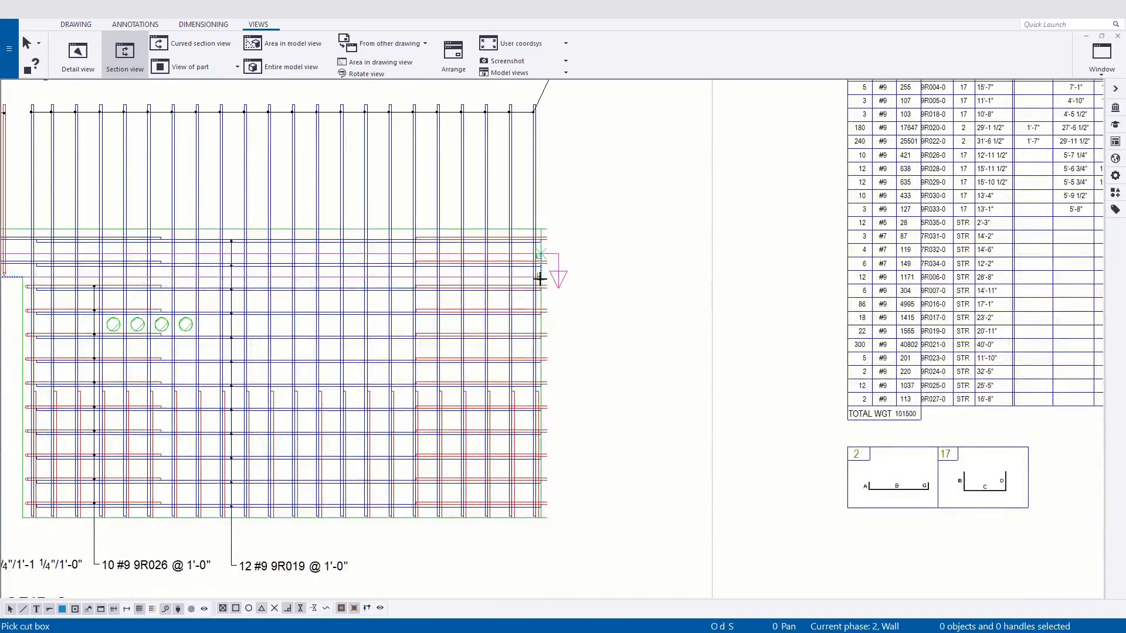
scroll(540, 279, "up", 2)
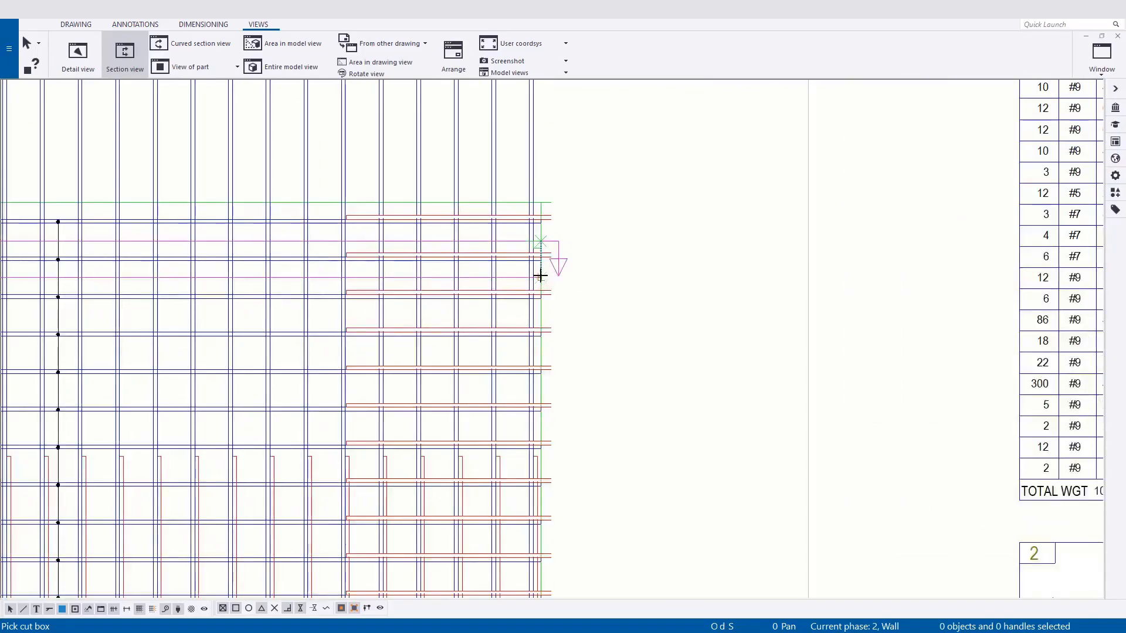
left_click(540, 276)
scroll(511, 268, "down", 2)
middle_click_drag(241, 252, 724, 274)
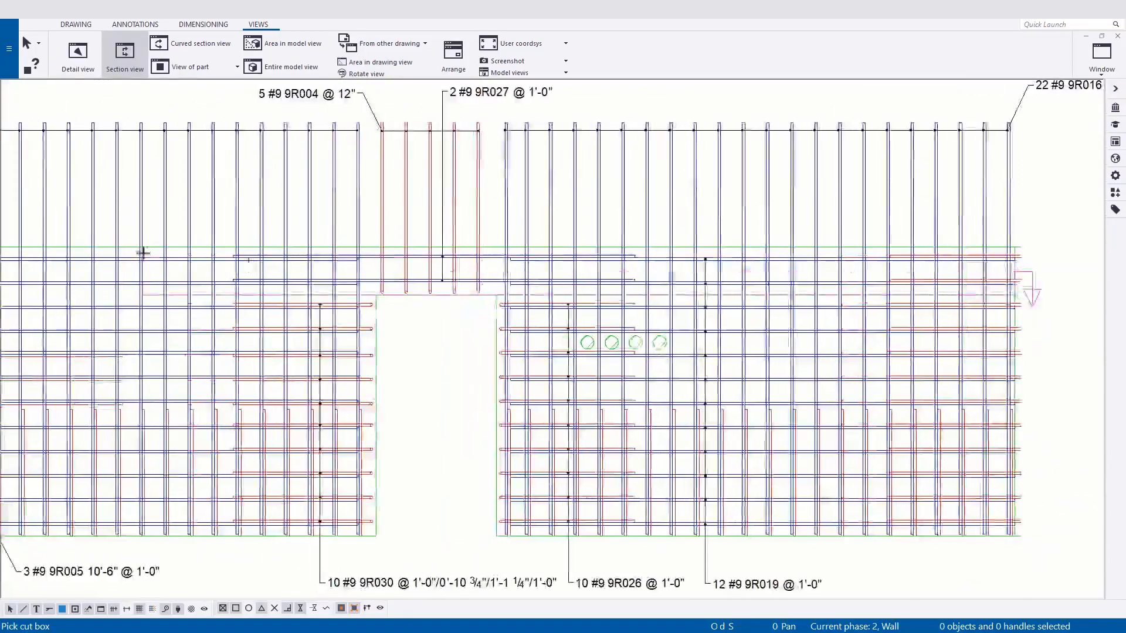
middle_click_drag(143, 253, 599, 264)
scroll(190, 252, "up", 3)
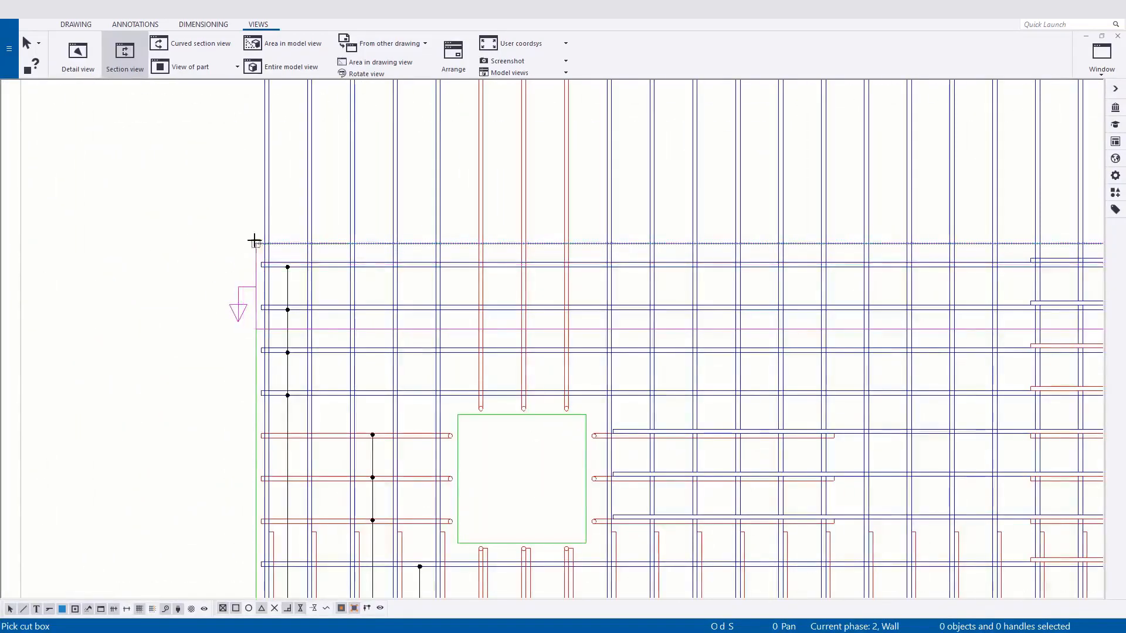
left_click(254, 241)
left_click(253, 243)
Place the section view in the empty area of the sheet below the lower elevation.
scroll(188, 204, "down", 4)
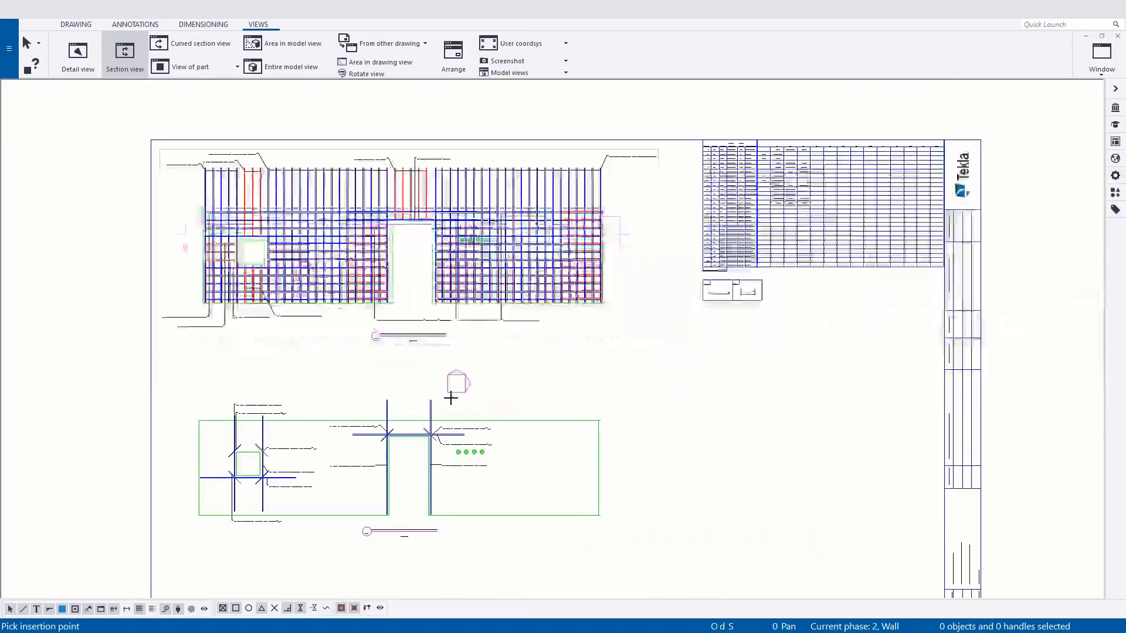
middle_click_drag(455, 406, 458, 324)
scroll(374, 527, "down", 1)
middle_click_drag(374, 528, 394, 429)
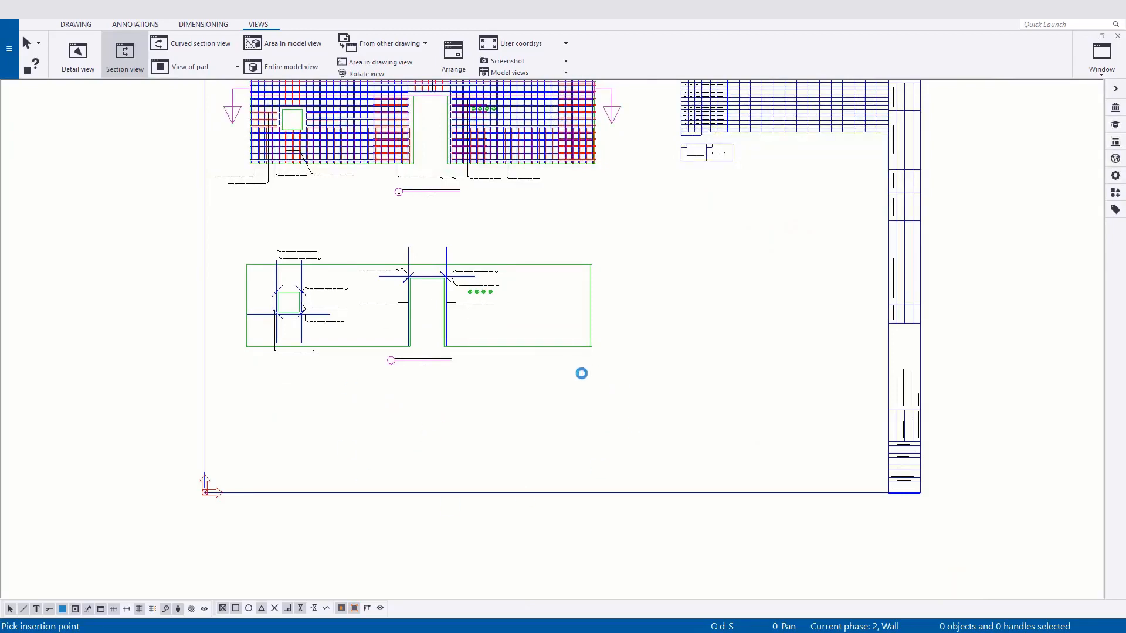
Extend the section A view boundary beyond both long faces of the wall to include its full thickness.
scroll(427, 486, "up", 6)
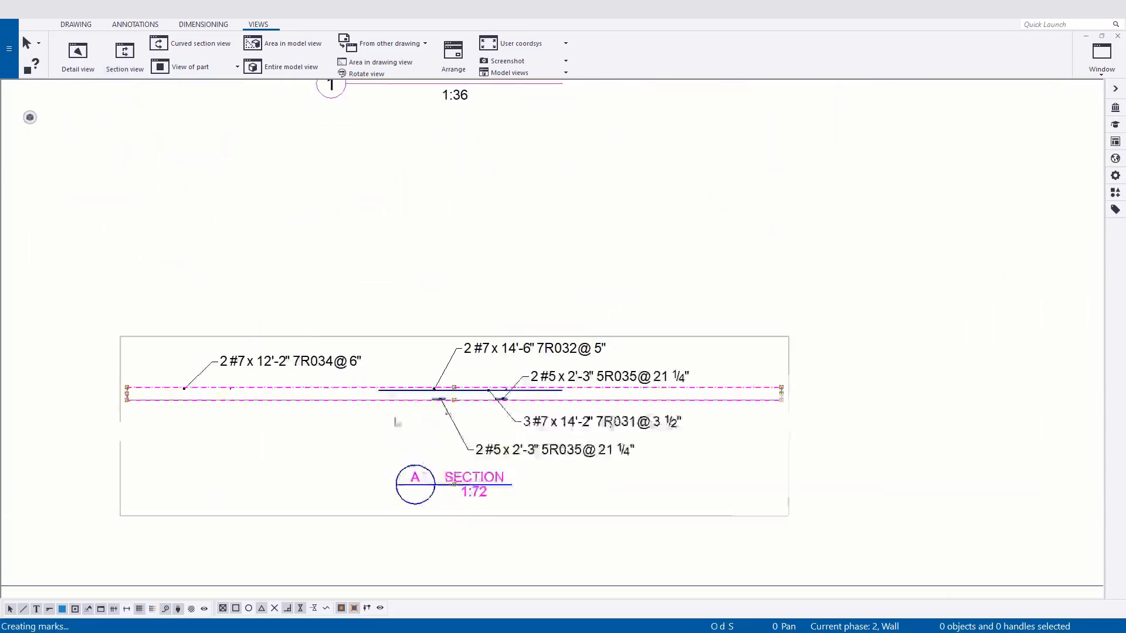
scroll(650, 531, "down", 2)
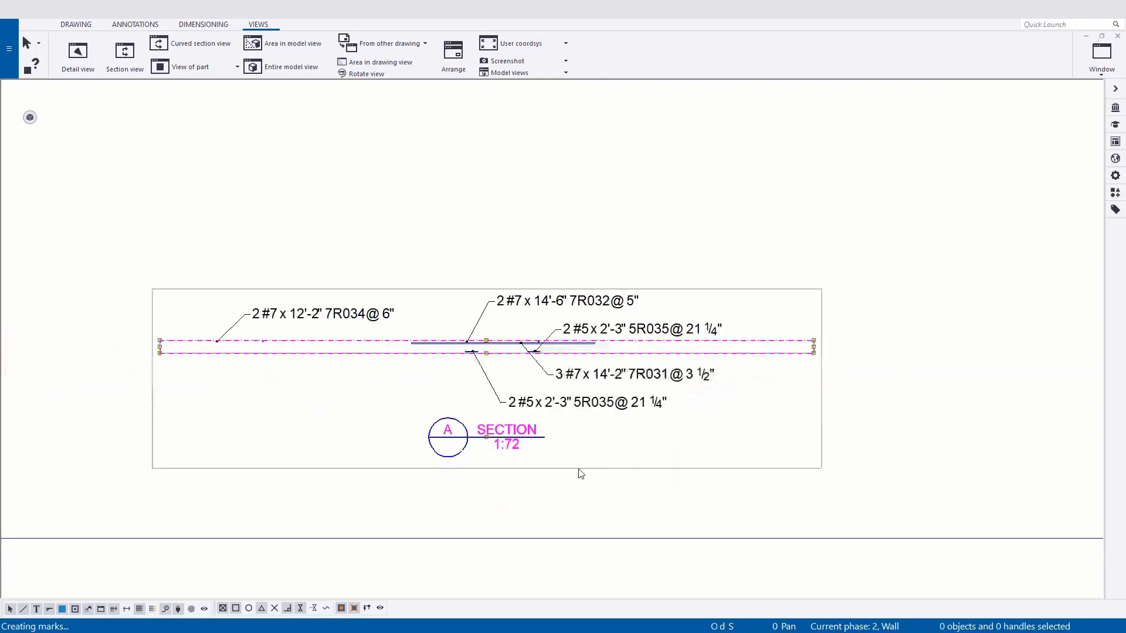
scroll(404, 371, "up", 2)
left_click_drag(529, 346, 527, 365)
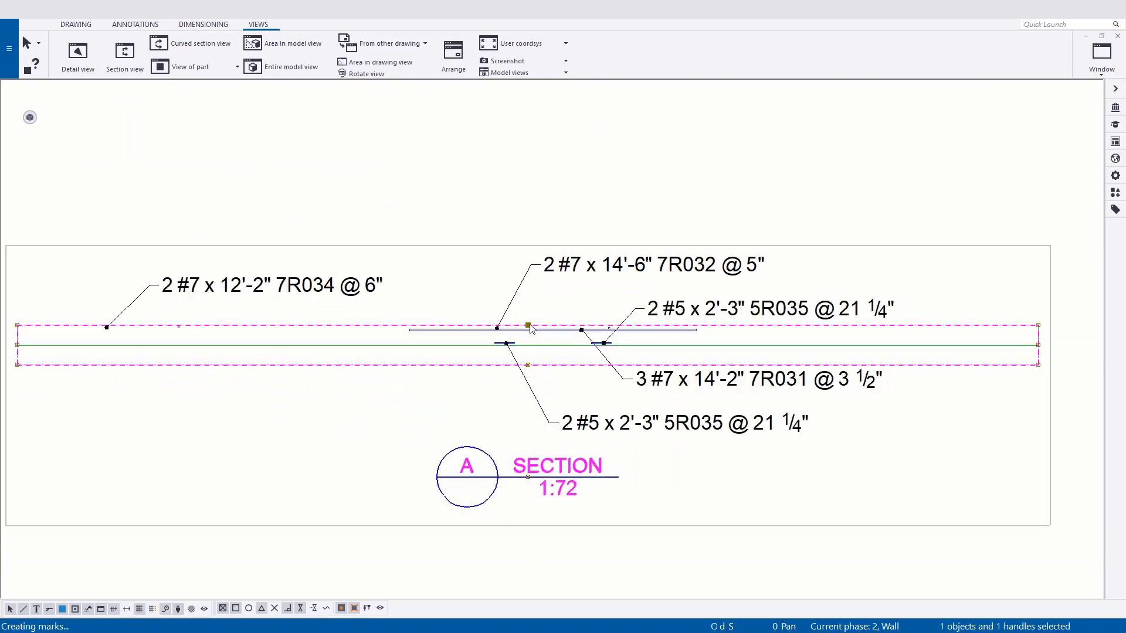
left_click_drag(528, 325, 528, 293)
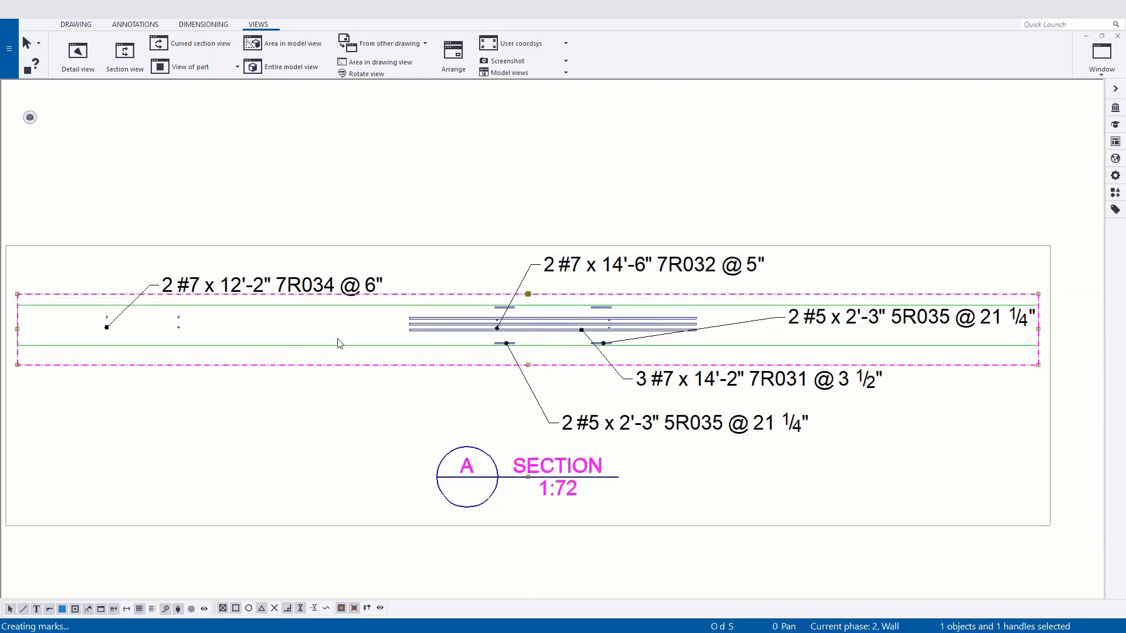
middle_click_drag(232, 325, 282, 338)
scroll(462, 385, "down", 1)
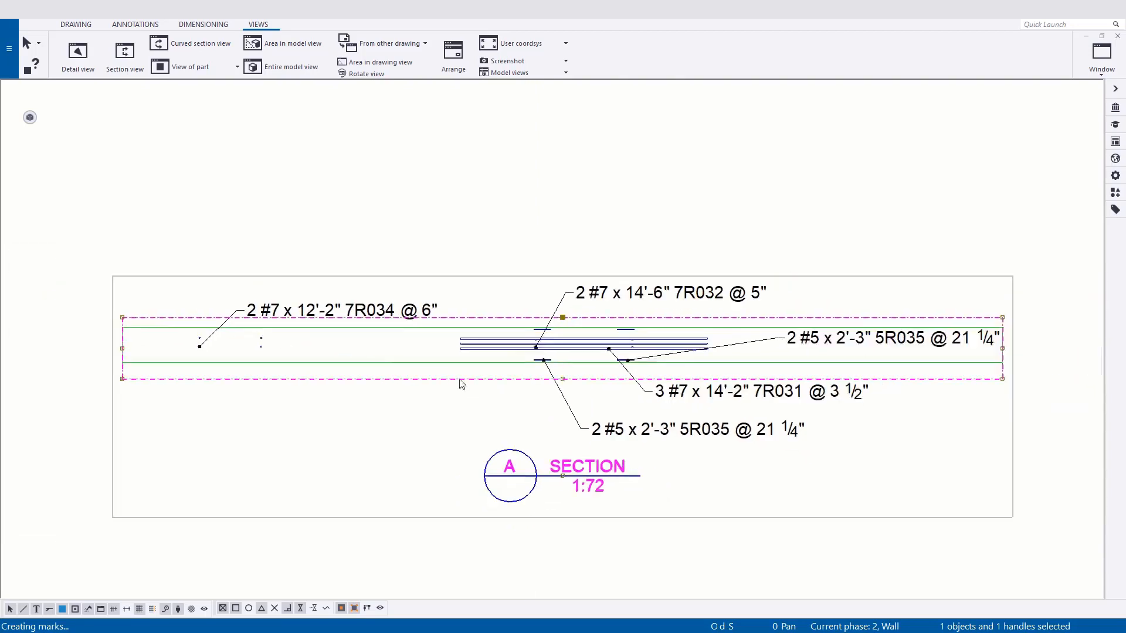
Remove the reinforcing bar name filter (Contains ADDL) from the section A view properties and apply the change to that view.
scroll(434, 407, "down", 1)
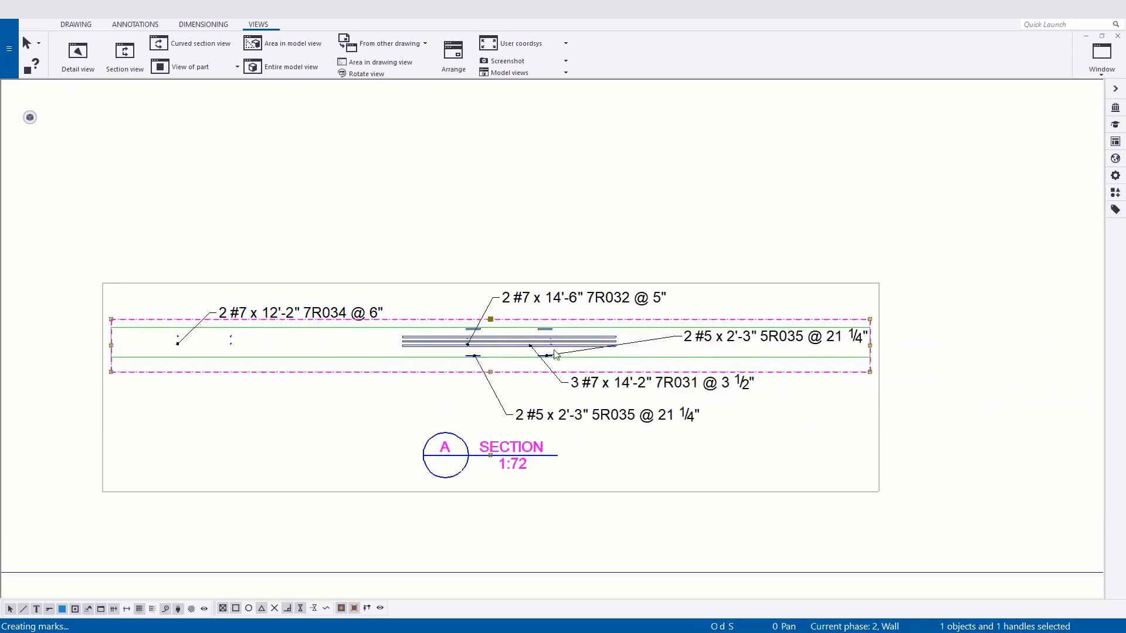
scroll(556, 355, "up", 4)
scroll(674, 293, "down", 3)
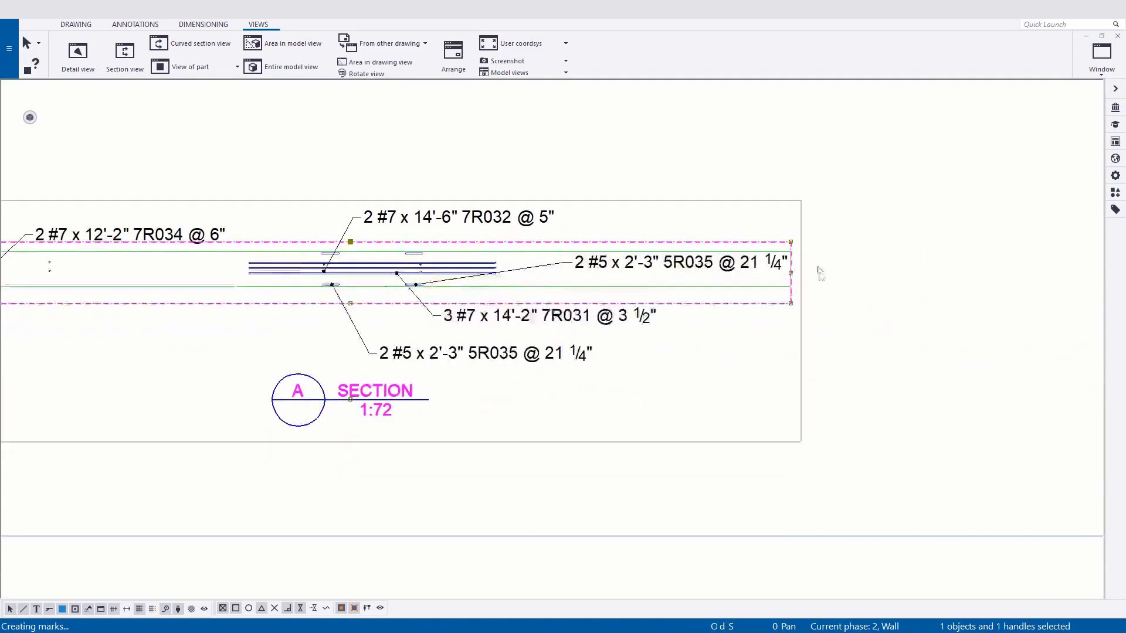
scroll(657, 364, "down", 1)
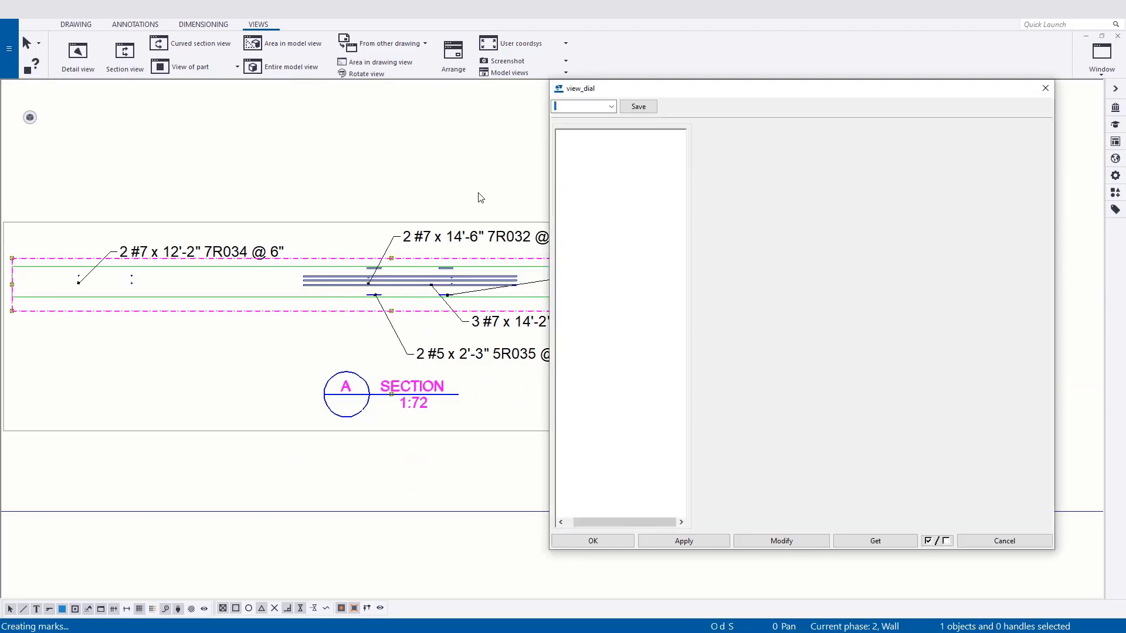
left_click(580, 107)
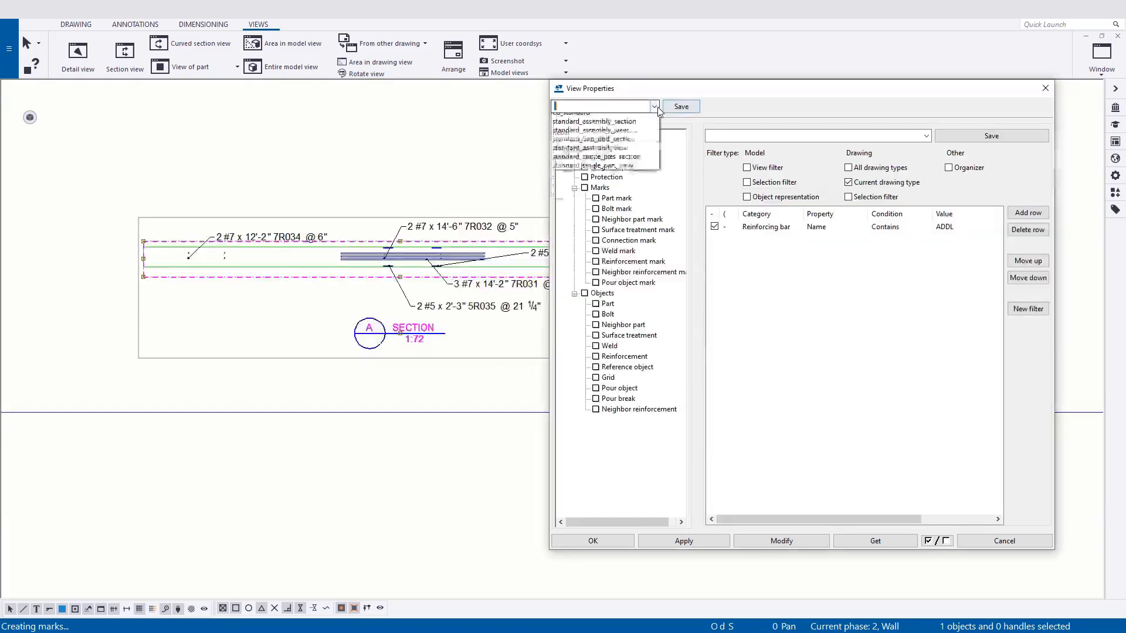
left_click(579, 189)
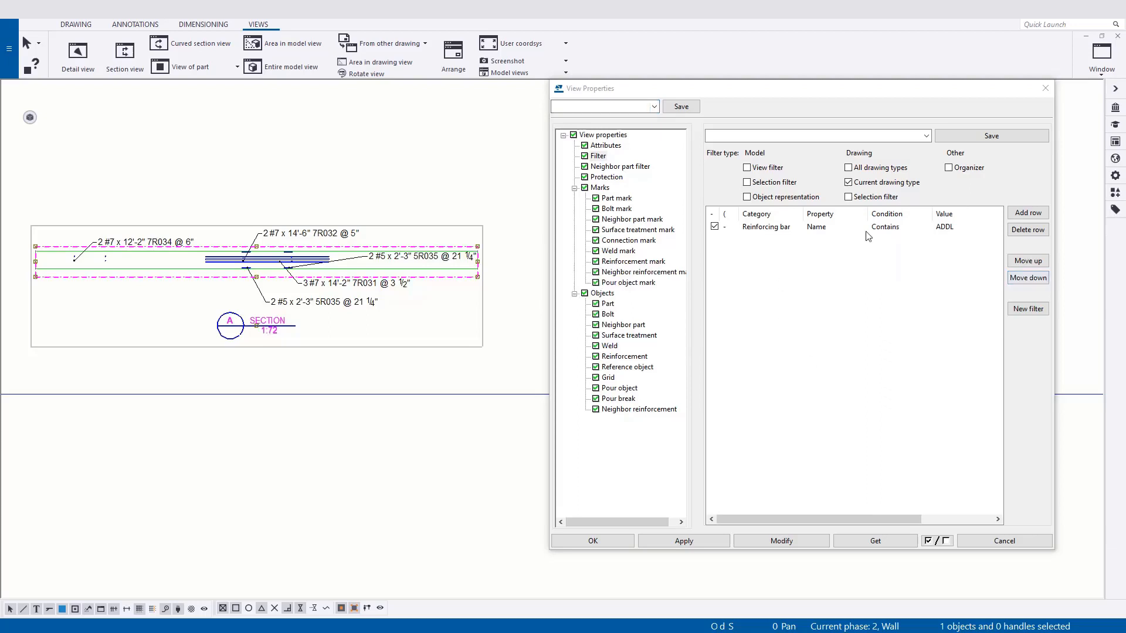
left_click(741, 229)
left_click(714, 227)
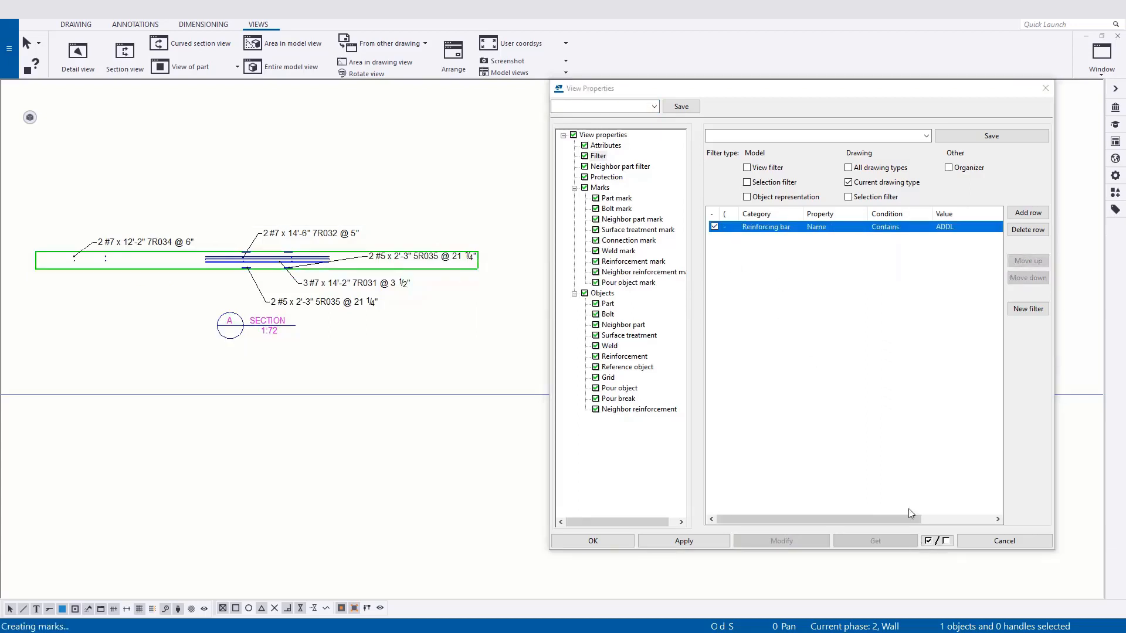
left_click(1028, 229)
left_click(684, 541)
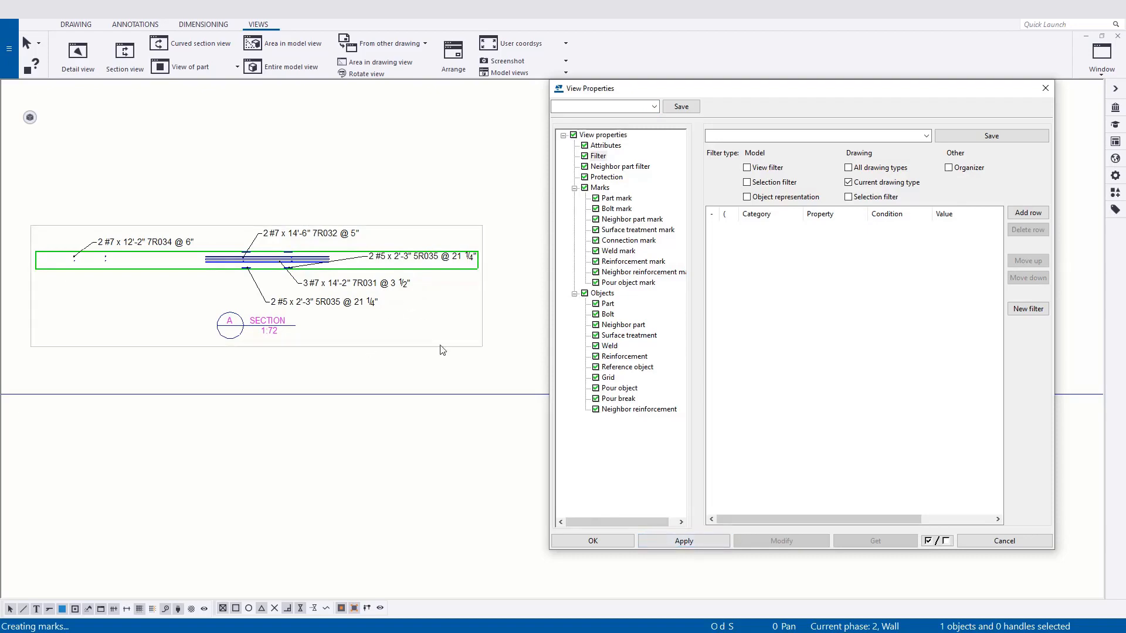
left_click(441, 346)
left_click(782, 540)
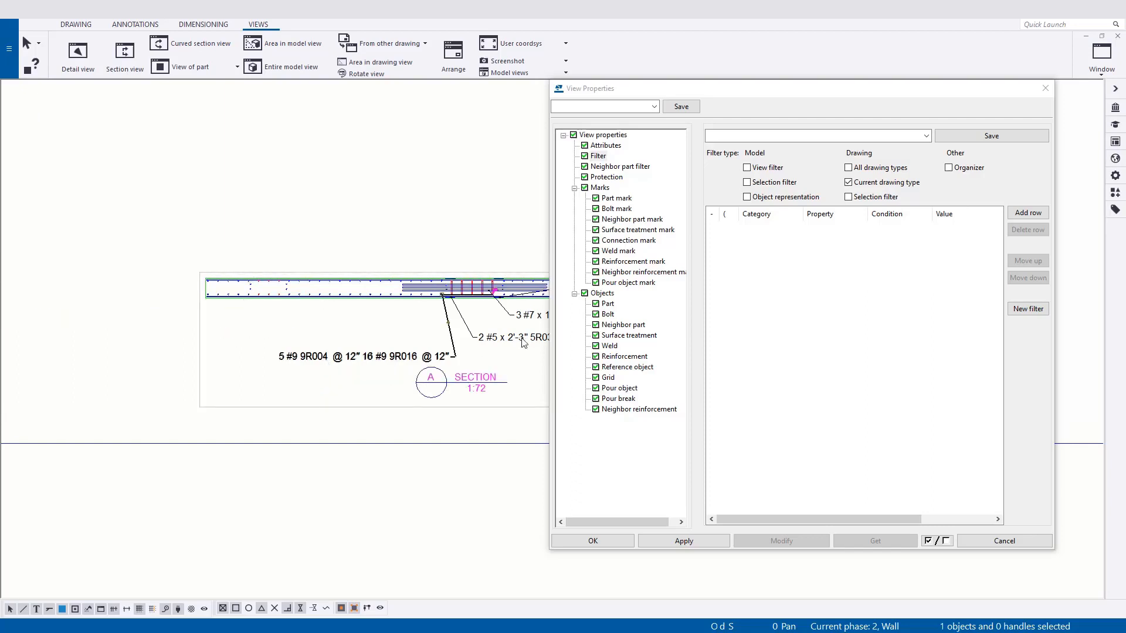
Delete the cluttering rebar marks around section A, including the 5R035 mark and the combined 9R004 and 9R016 mark.
key("Delete")
left_click(480, 278)
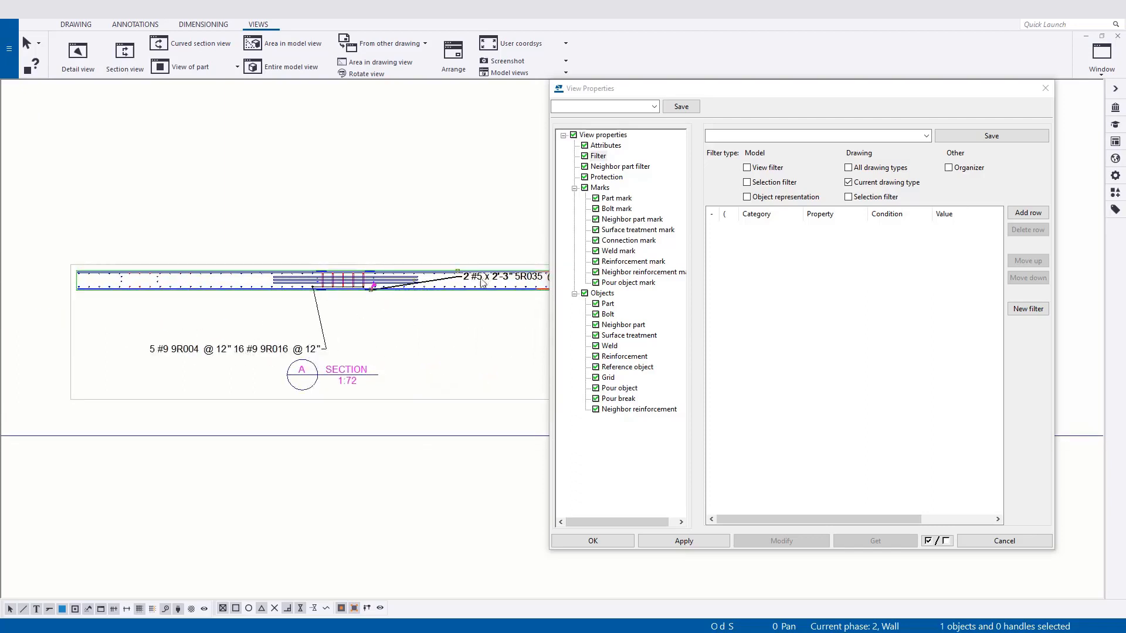
key("Delete")
left_click(298, 351)
scroll(216, 330, "down", 4)
key("Delete")
scroll(350, 358, "down", 2)
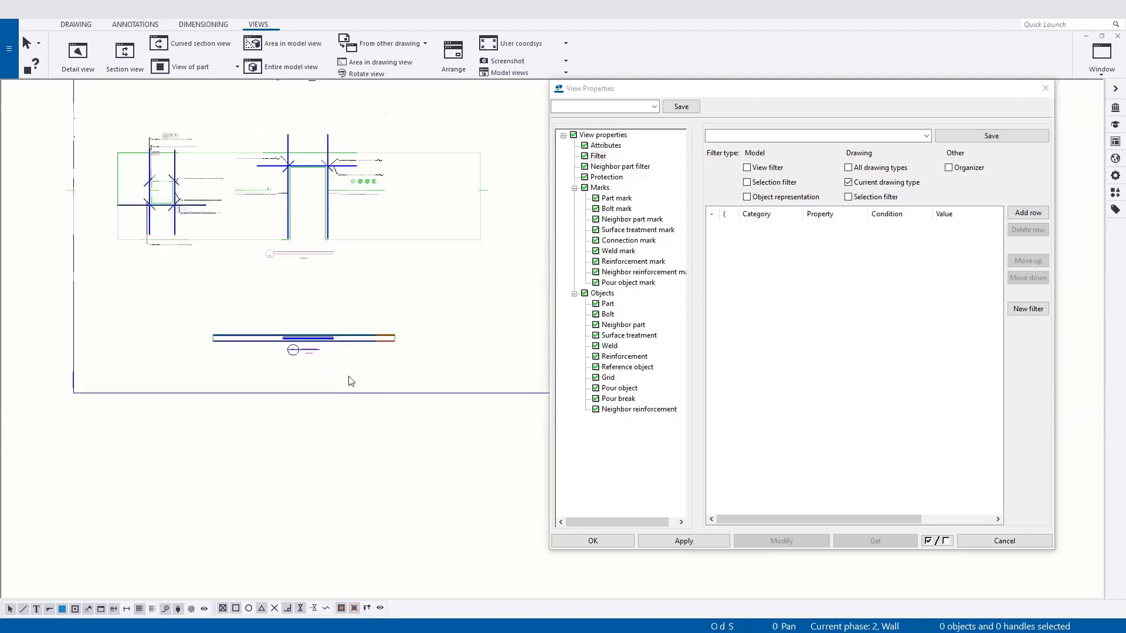
Set the section A view scale to 36.
left_click(297, 334)
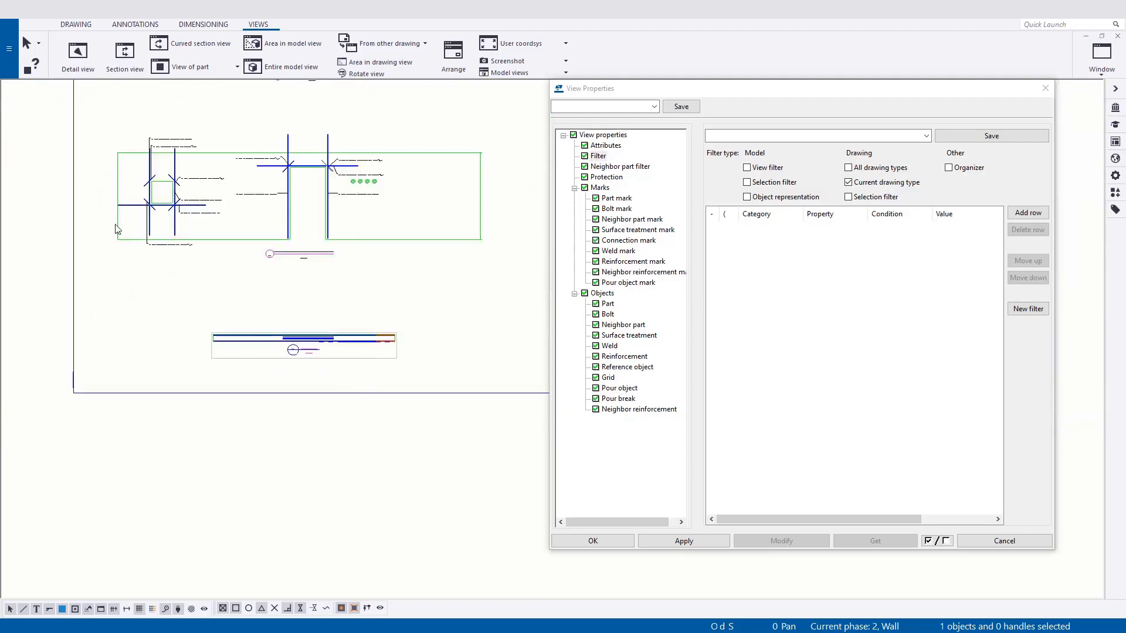
left_click(344, 359)
left_click(30, 118)
double_click(127, 122)
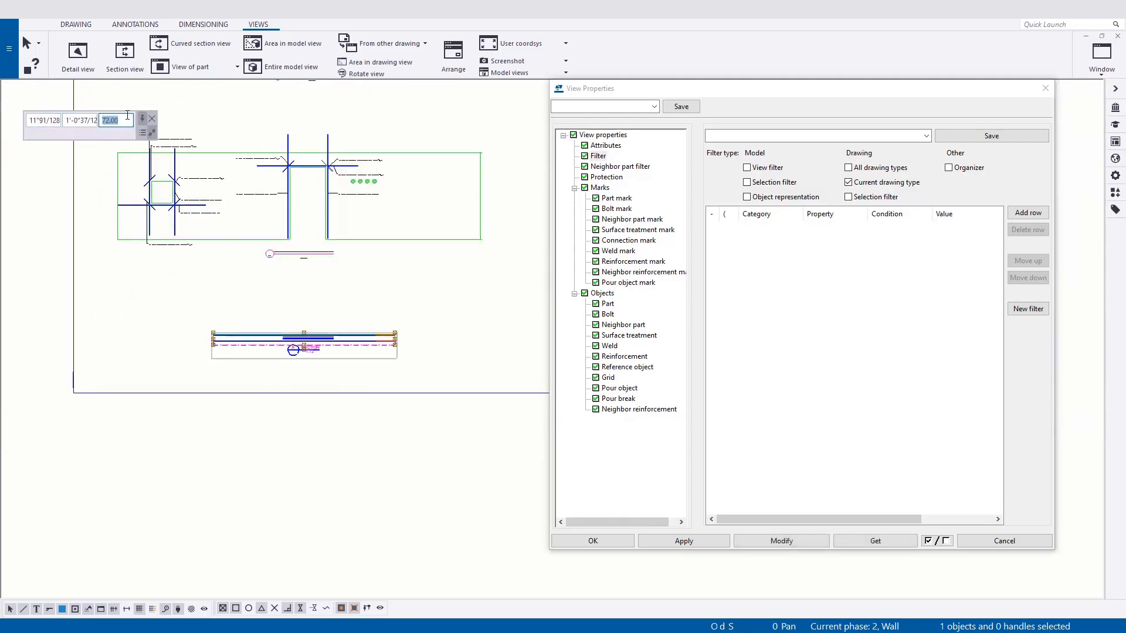
type("36")
key("Return")
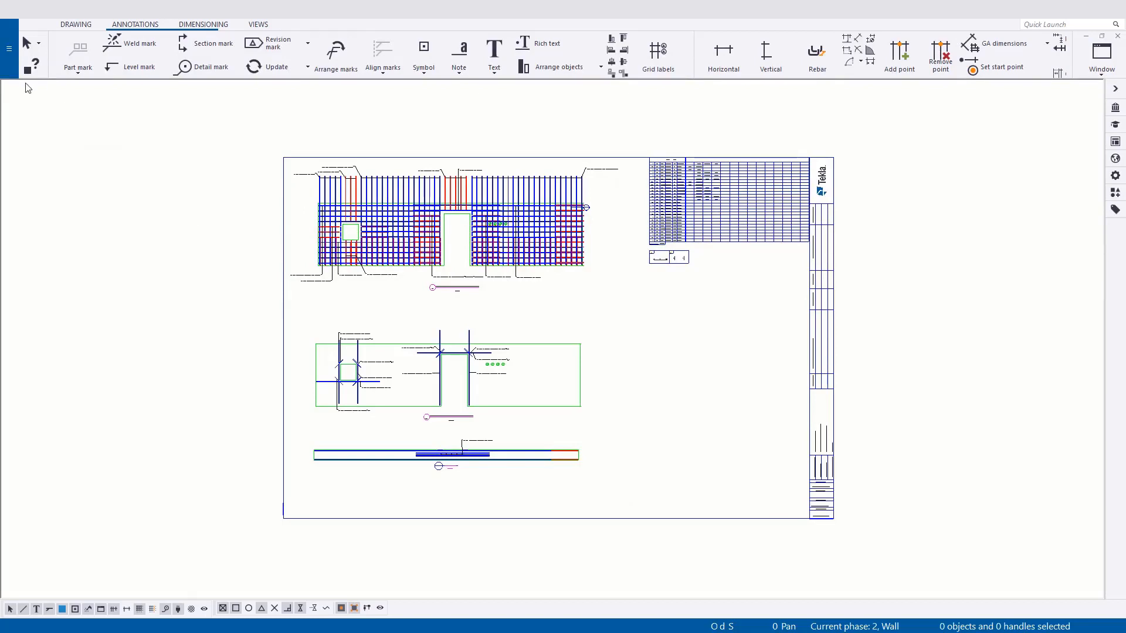
Open the print settings for the GA-000 drawing, choose Grayscale for the PDF output, and load the sheet preview.
left_click(10, 59)
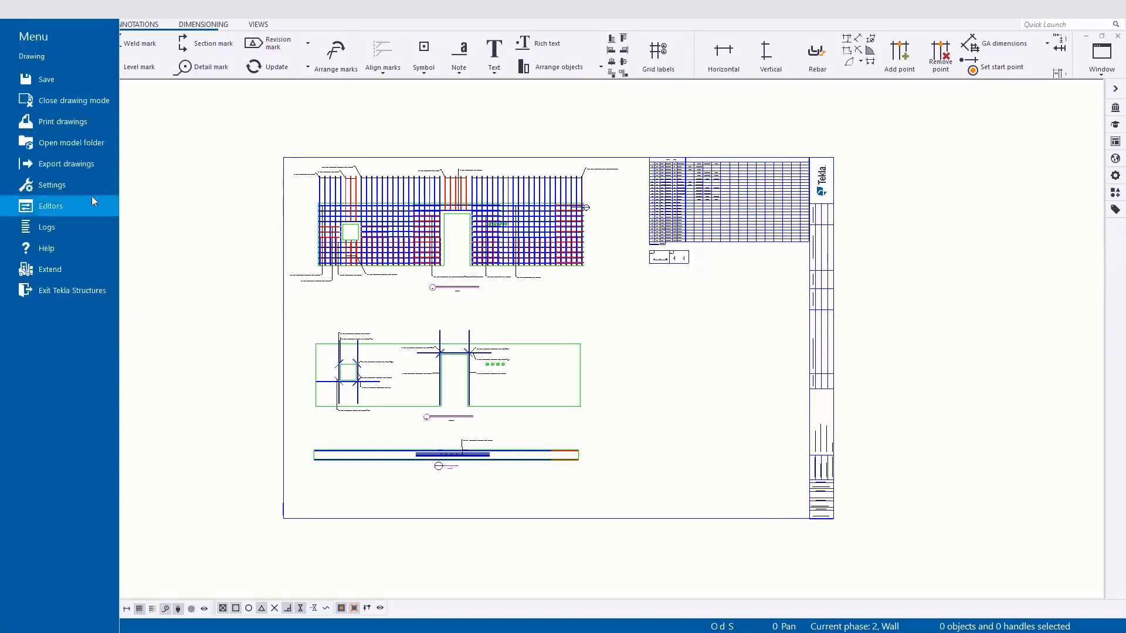
left_click(130, 138)
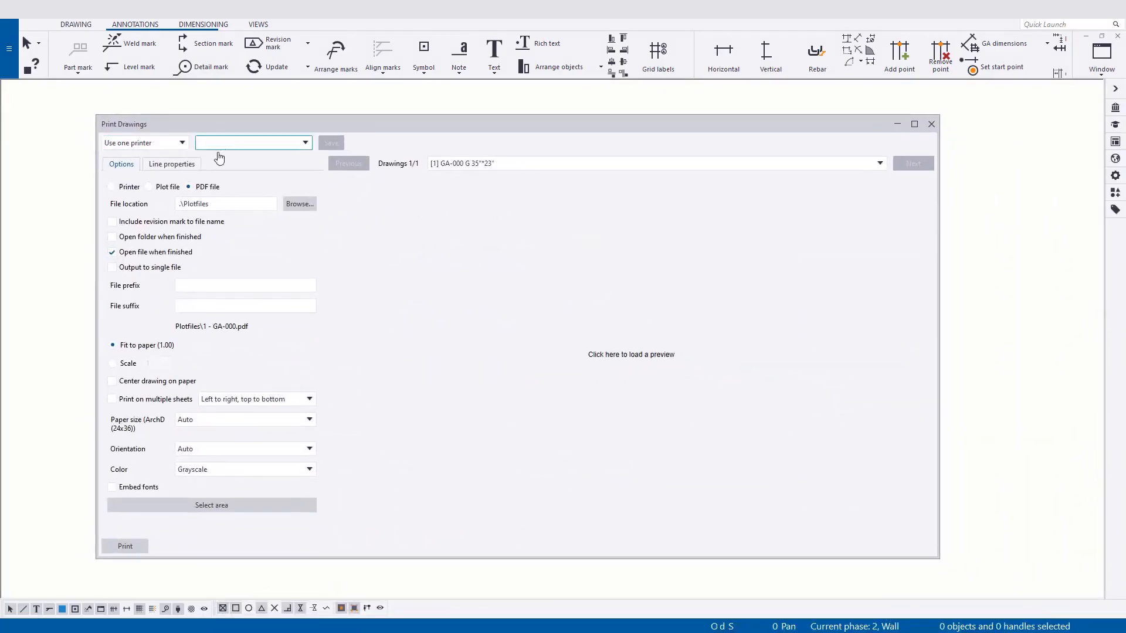
left_click(171, 165)
left_click(202, 207)
left_click(123, 166)
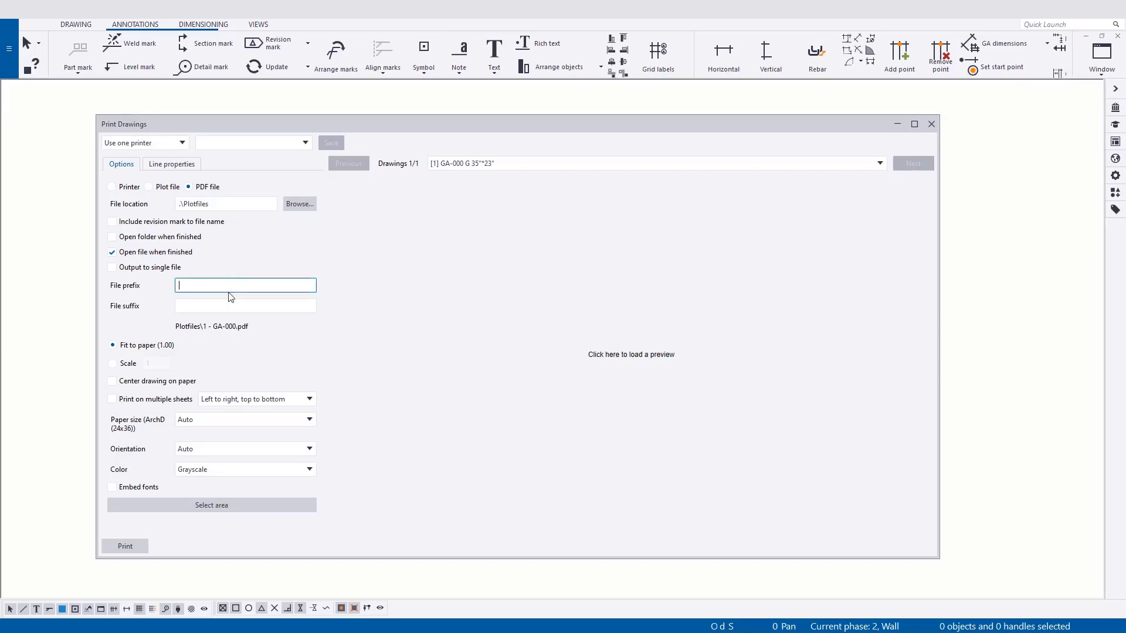
left_click(223, 309)
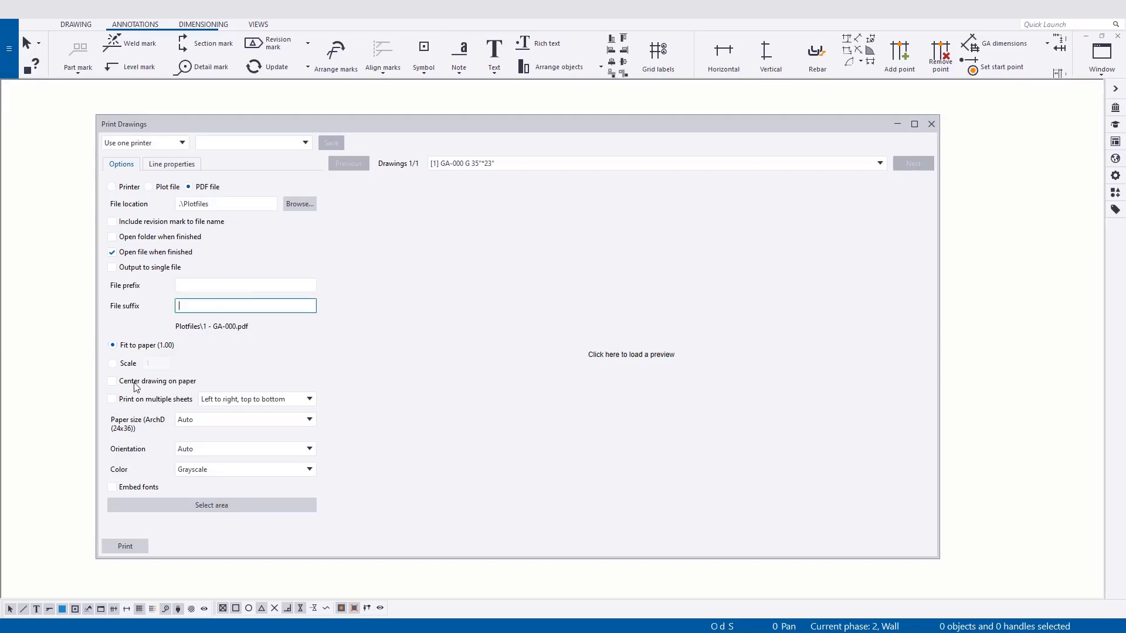
left_click(246, 469)
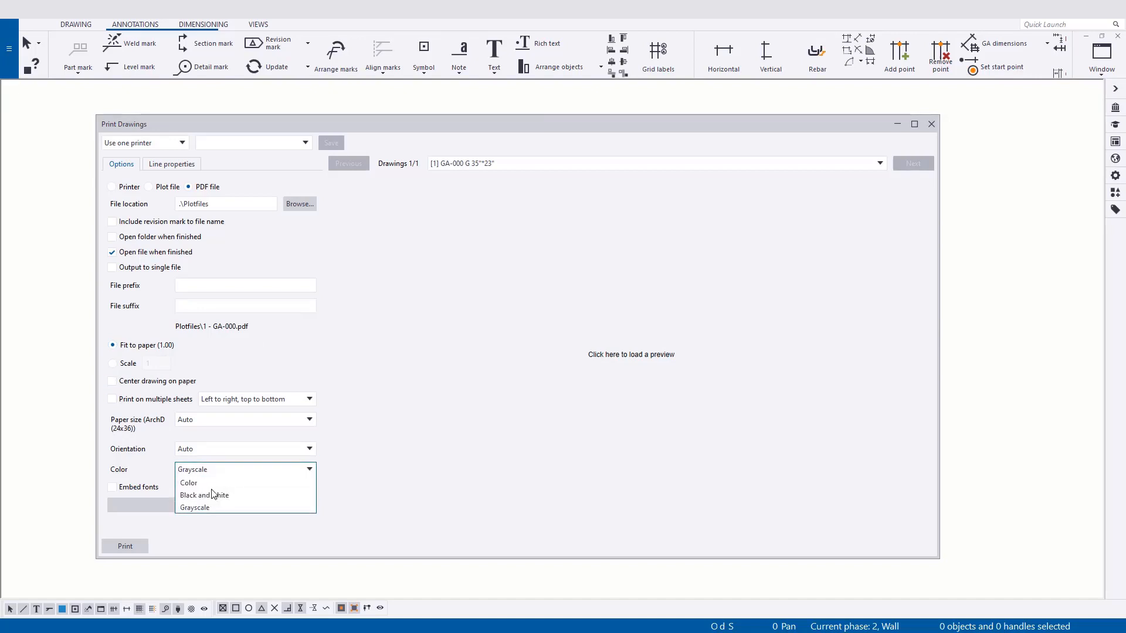
left_click(208, 507)
left_click(552, 386)
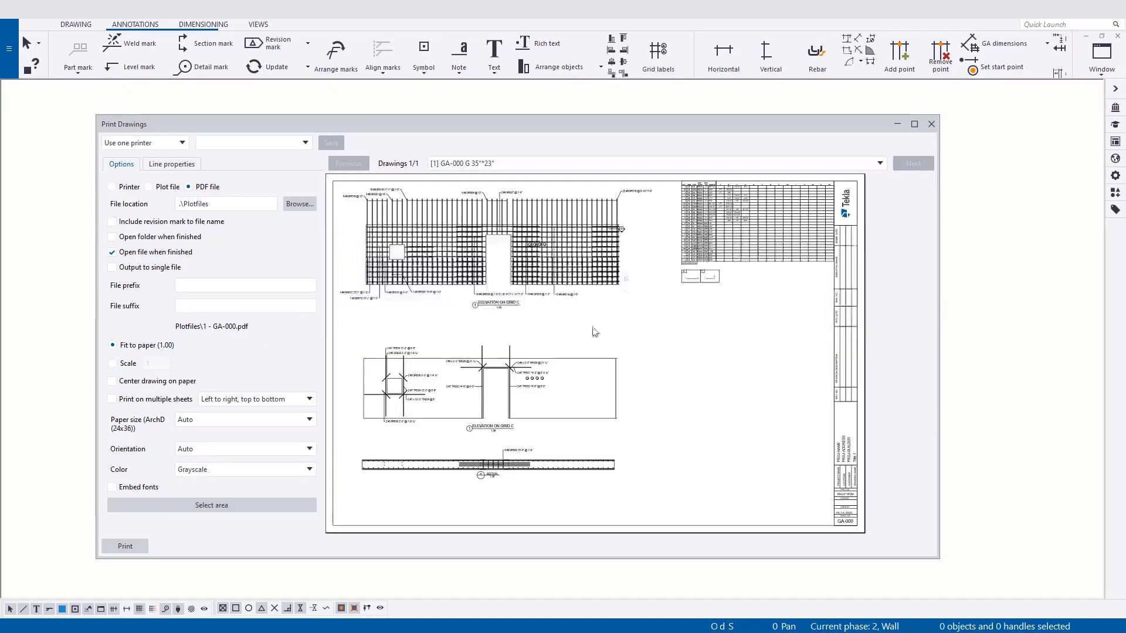
Preview the sheet in Color, return the output to Grayscale, and print the GA-000 drawing to a PDF file.
left_click(229, 469)
left_click(221, 482)
left_click(289, 469)
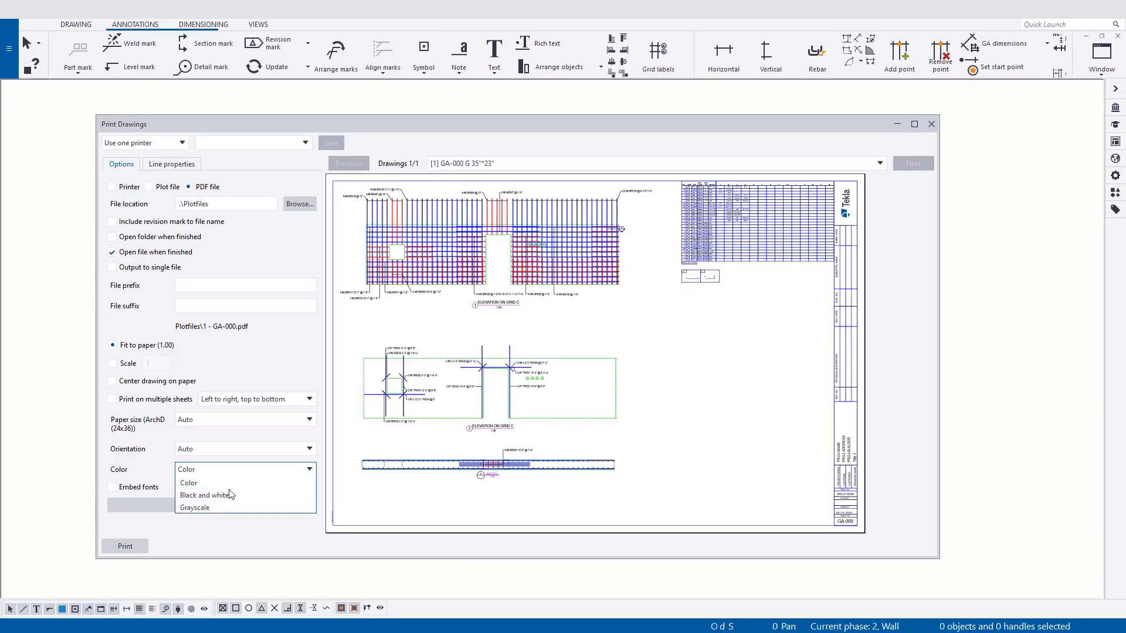
left_click(222, 507)
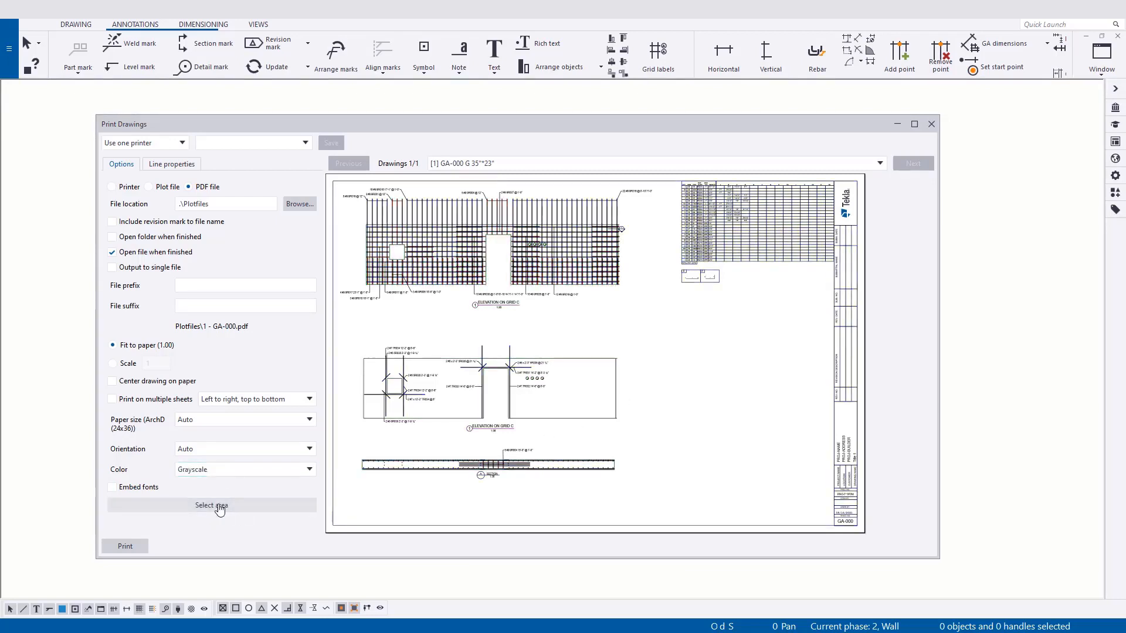
left_click(125, 546)
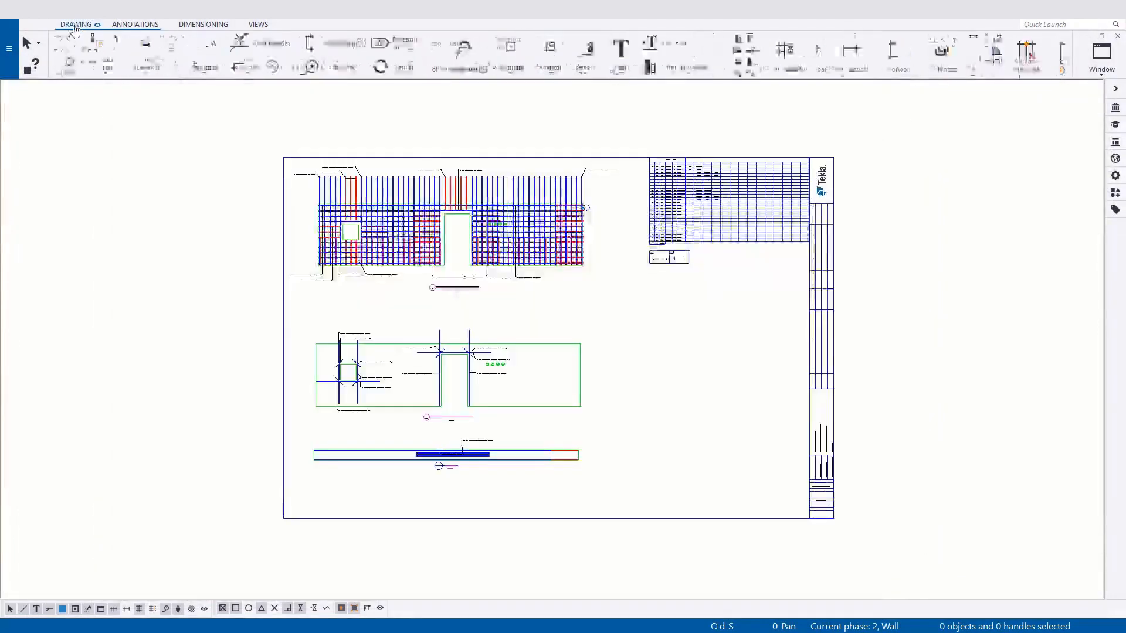
List the GA drawings in the document manager and look over the actions available for the GA-000 drawing.
left_click(76, 24)
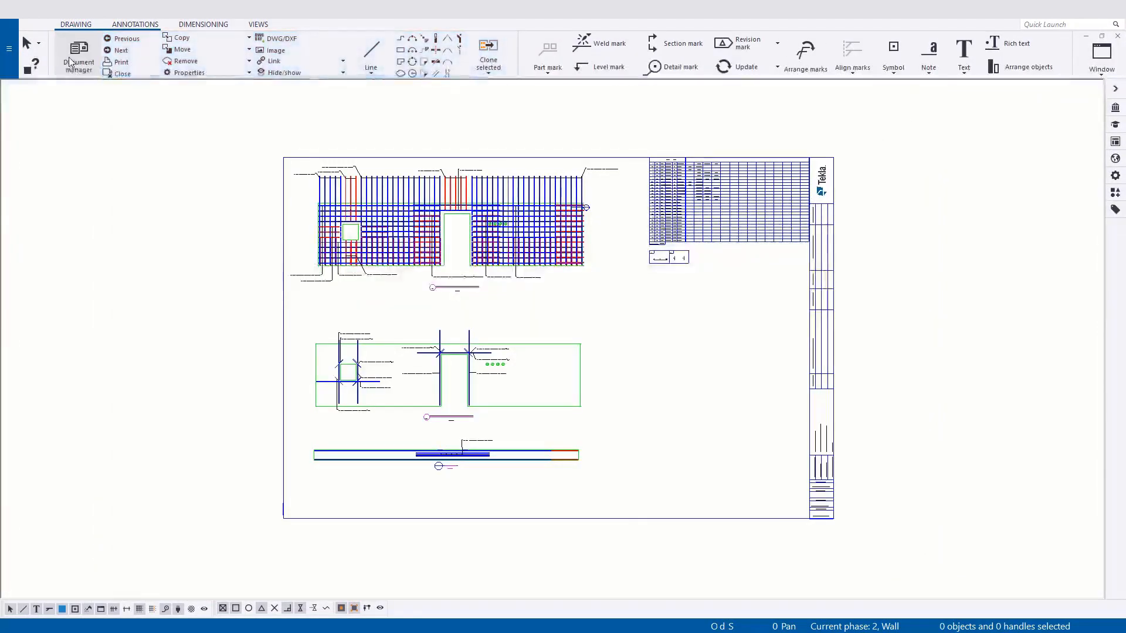
left_click(75, 57)
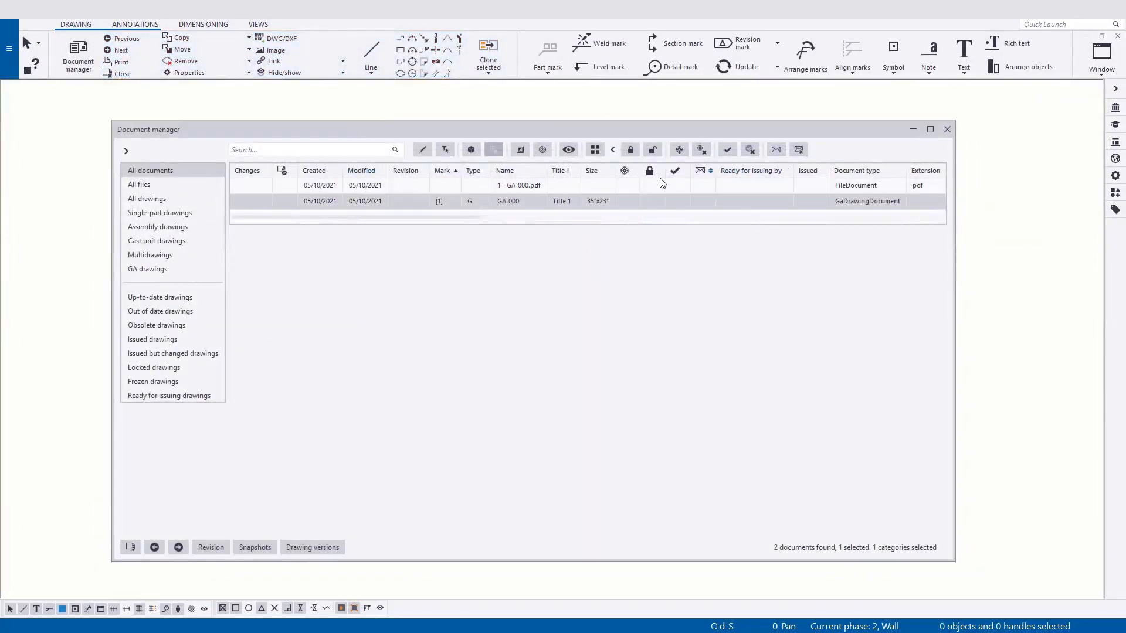
left_click(138, 262)
left_click(138, 268)
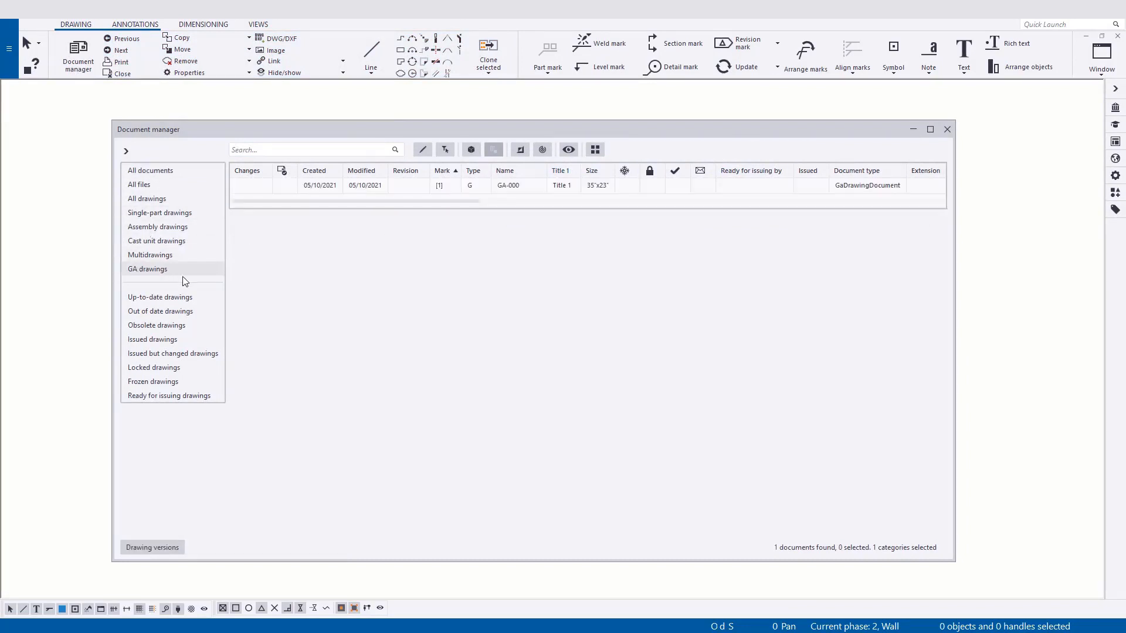
left_click(402, 184)
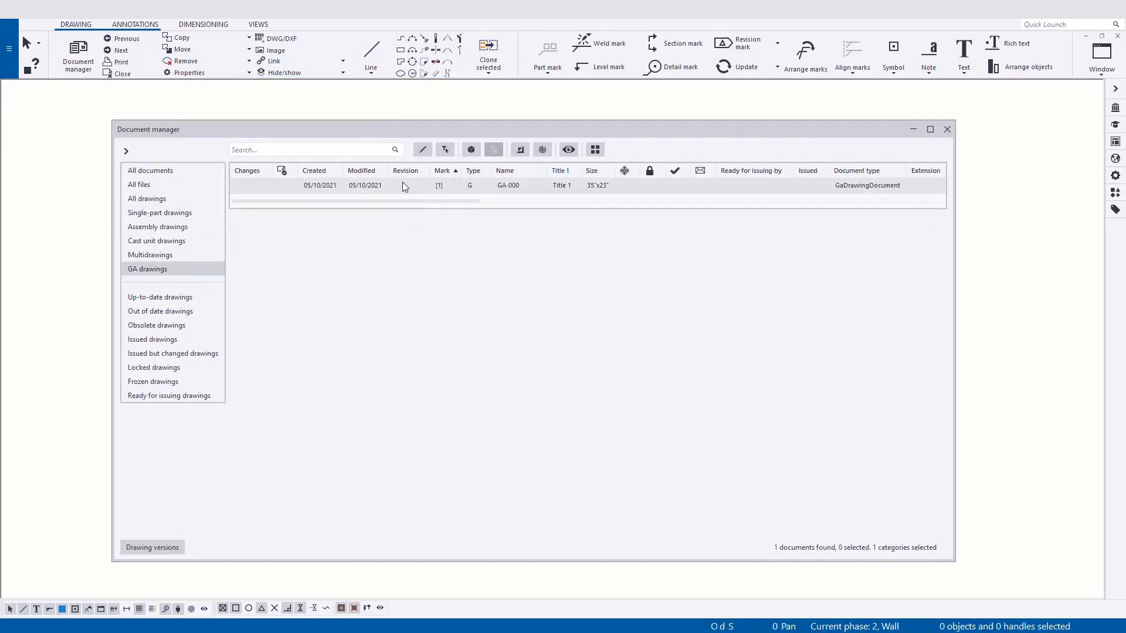
right_click(389, 191)
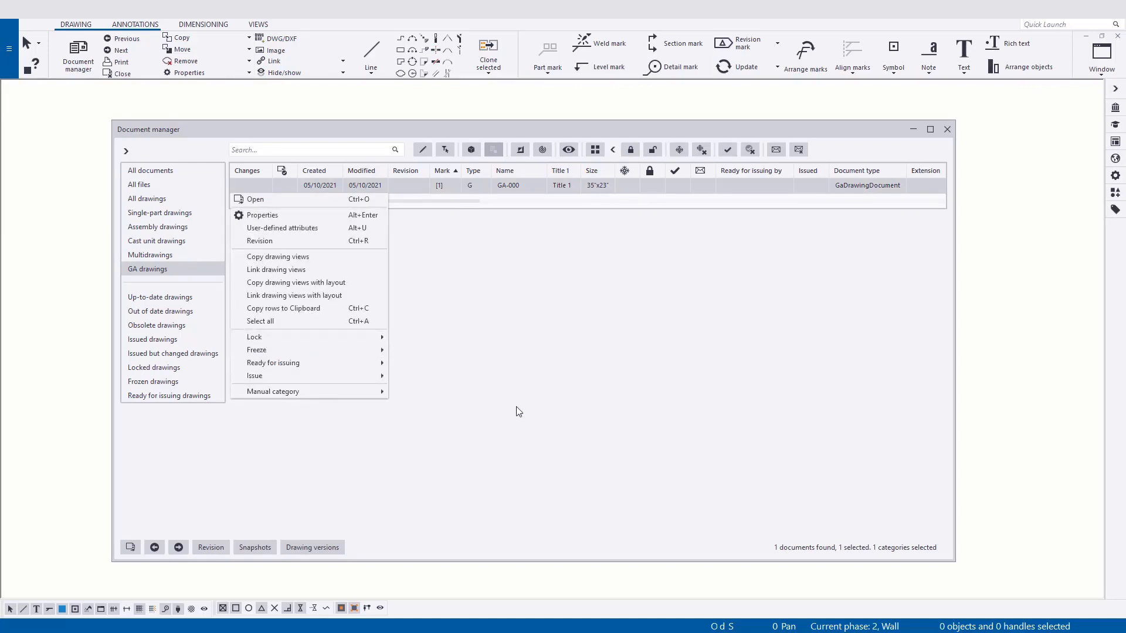
key("Escape")
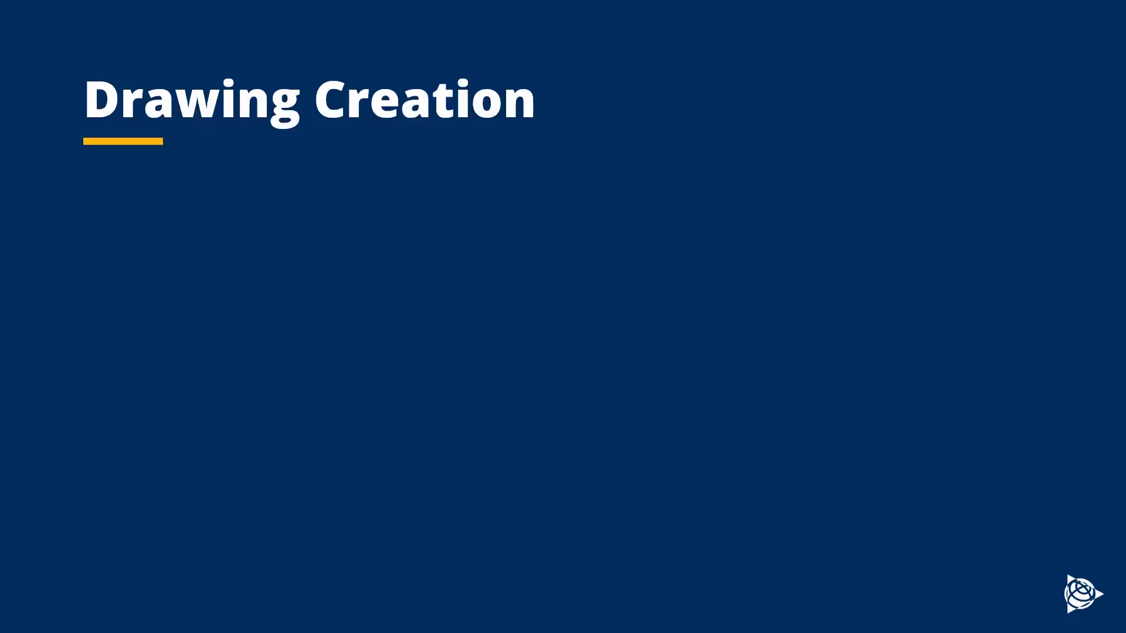
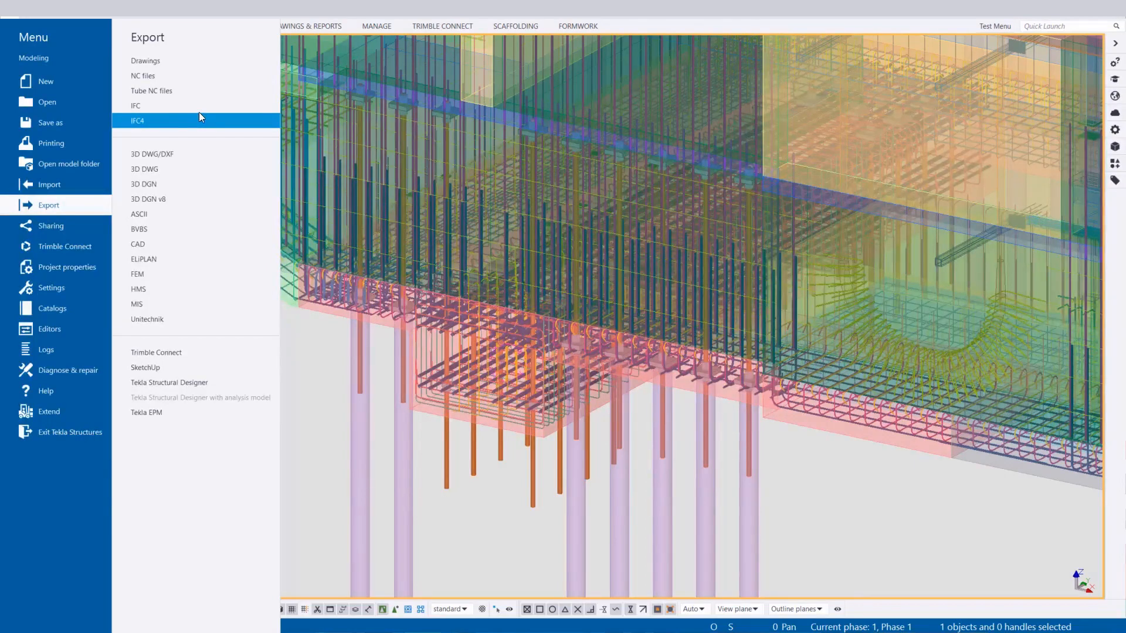
Export the model with its pours to IFC4 as 270B-MAIN-Pours in IfcZip format, replacing the existing file.
left_click(199, 116)
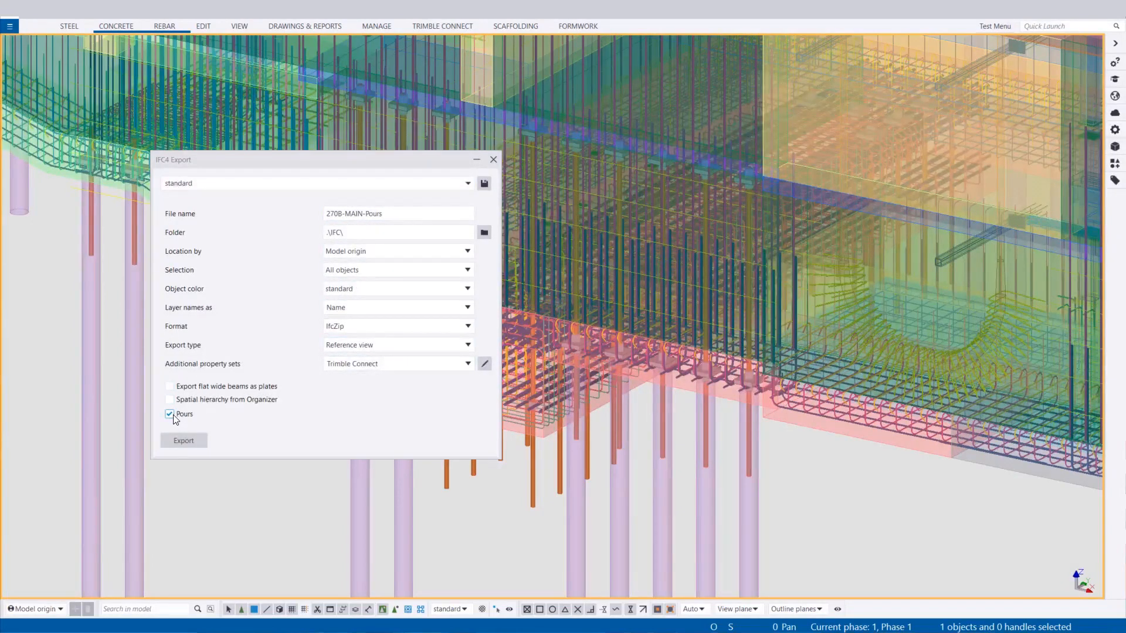
left_click(182, 444)
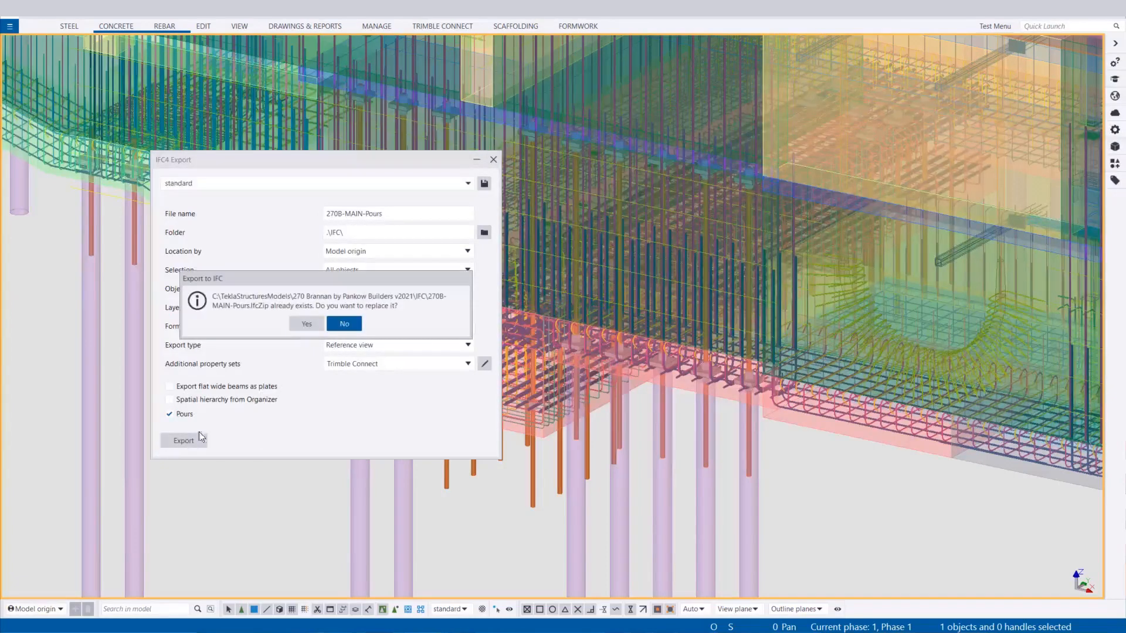
left_click(304, 325)
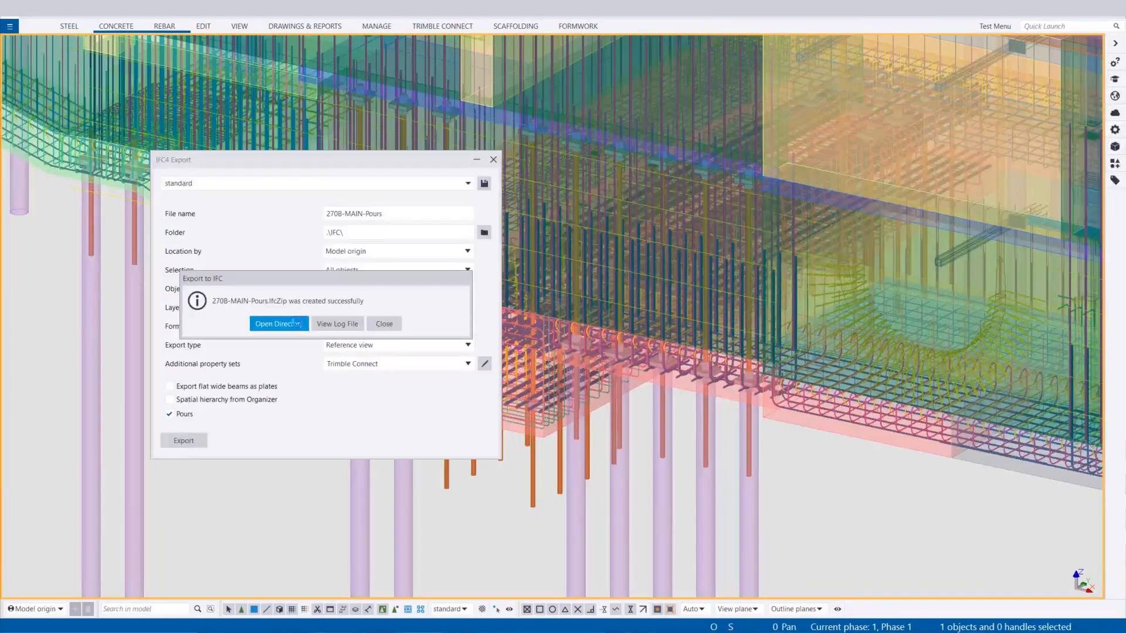
left_click(384, 324)
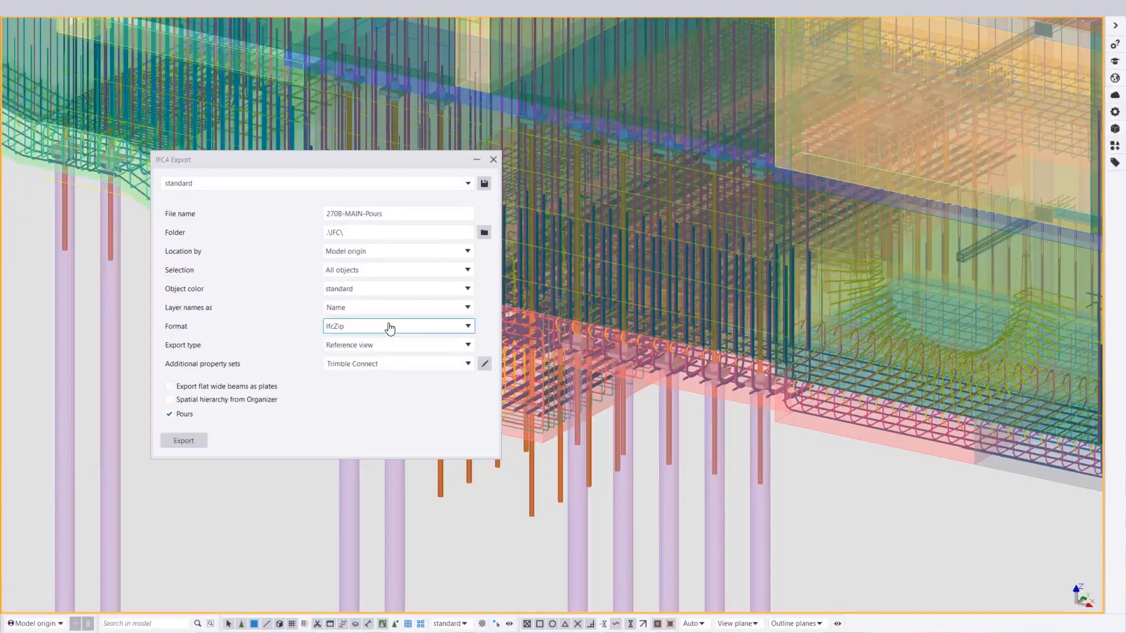
left_click(493, 159)
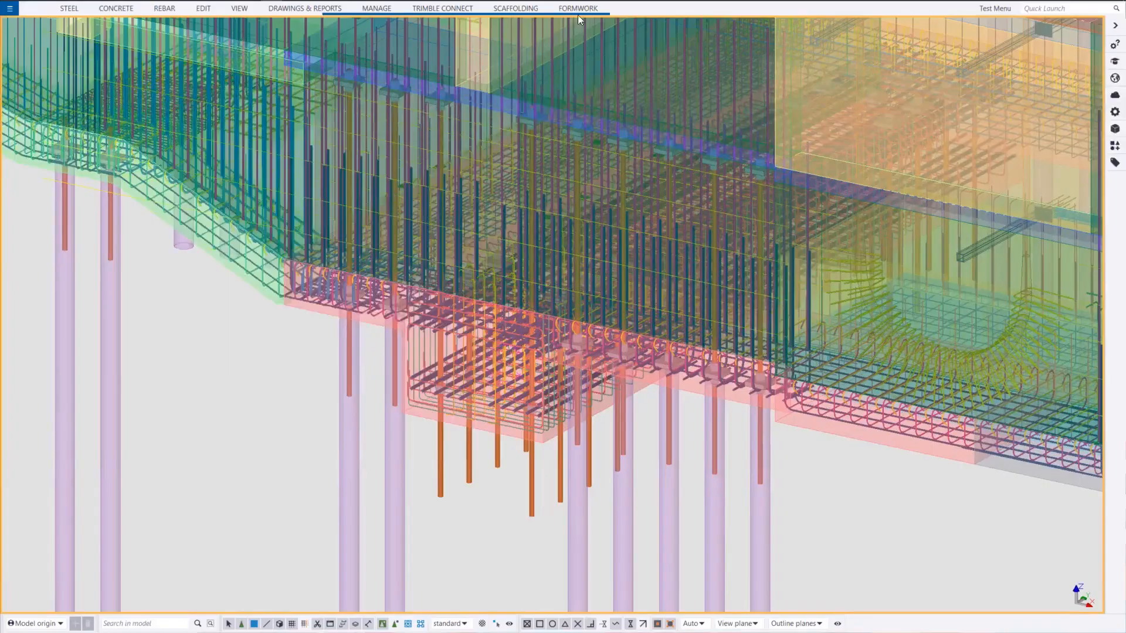
Switch to Trimble Connect in the browser and open the Concrete folder inside the project's 270B Models folder.
left_click(453, 9)
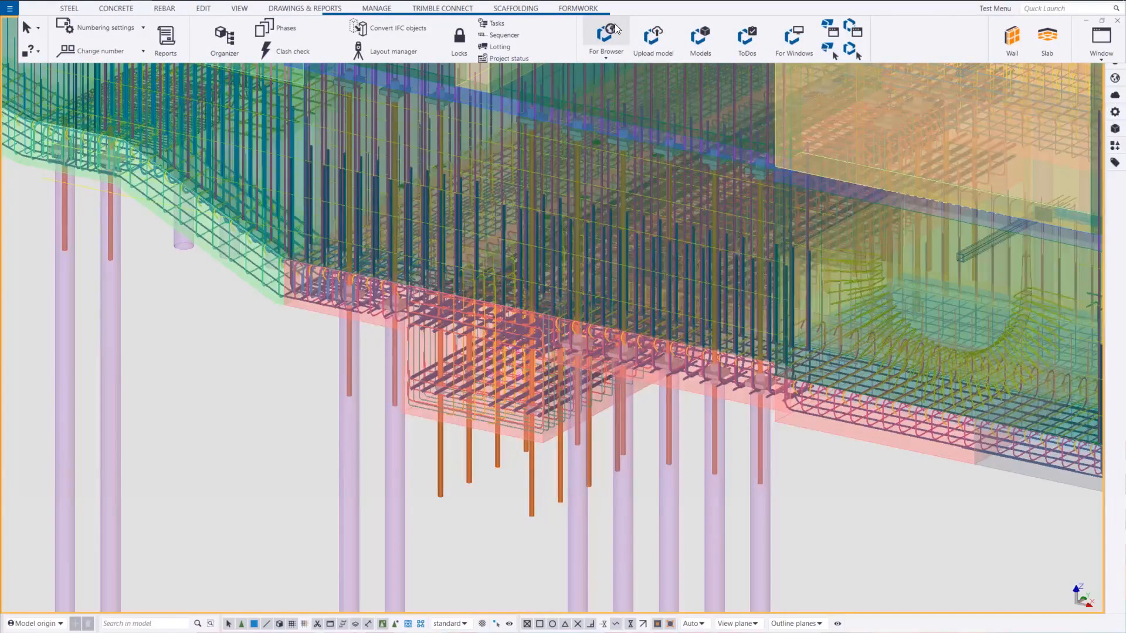
left_click(614, 29)
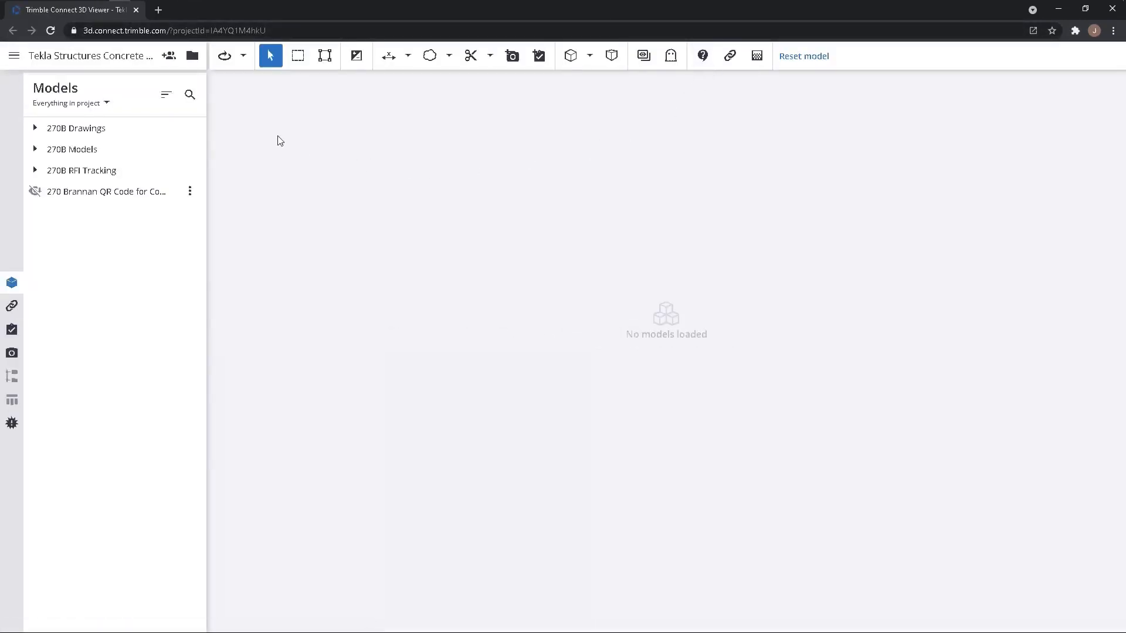
left_click(192, 55)
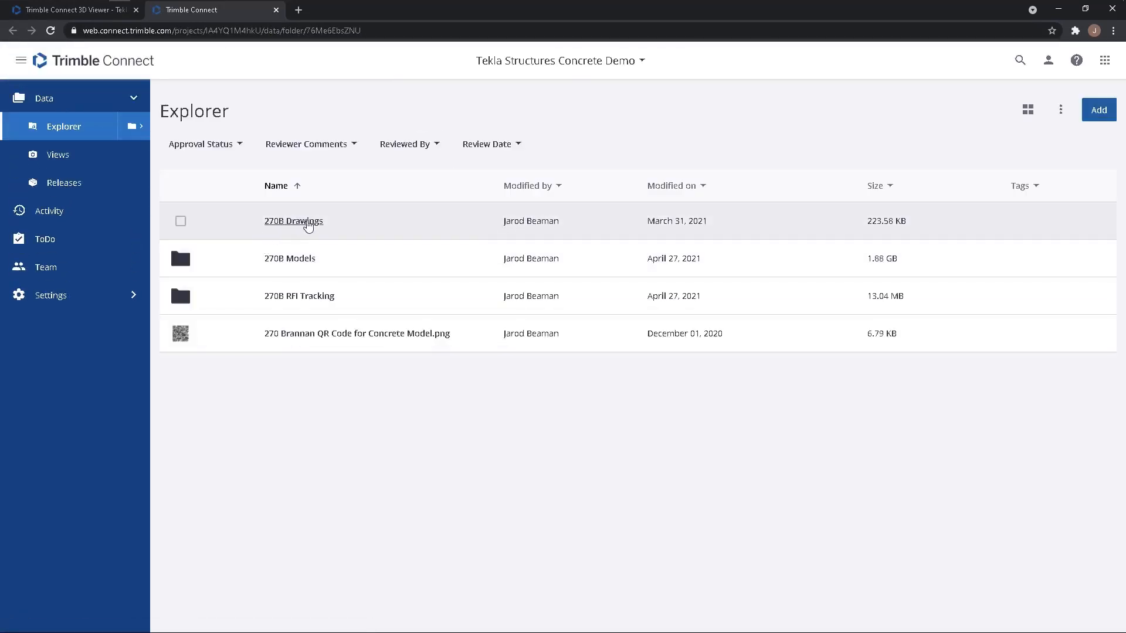
left_click(280, 258)
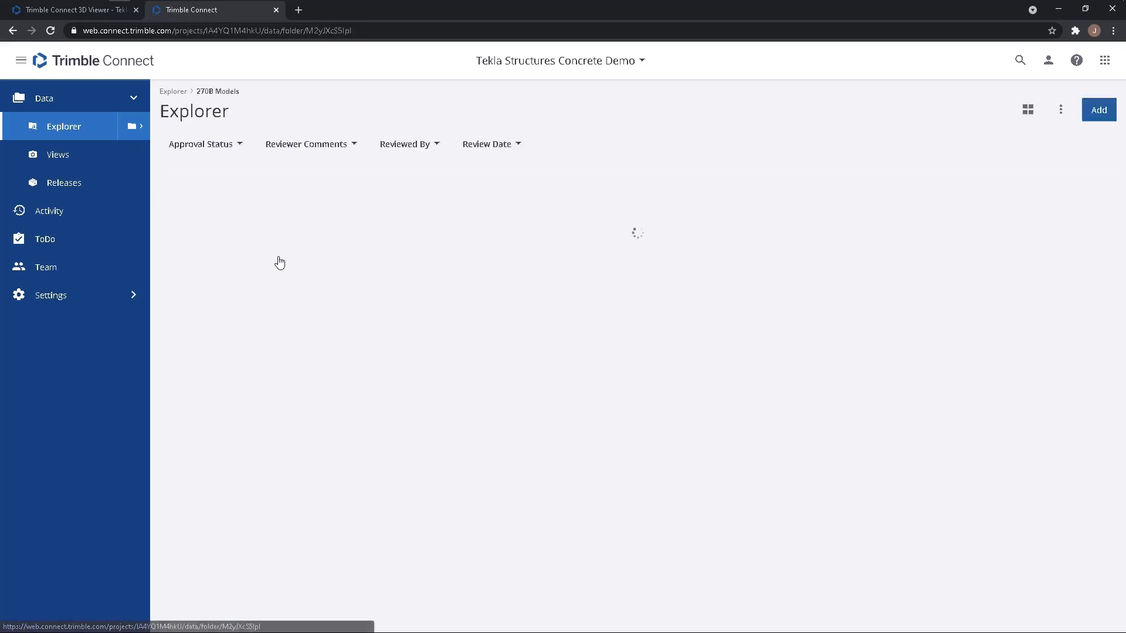
left_click(277, 229)
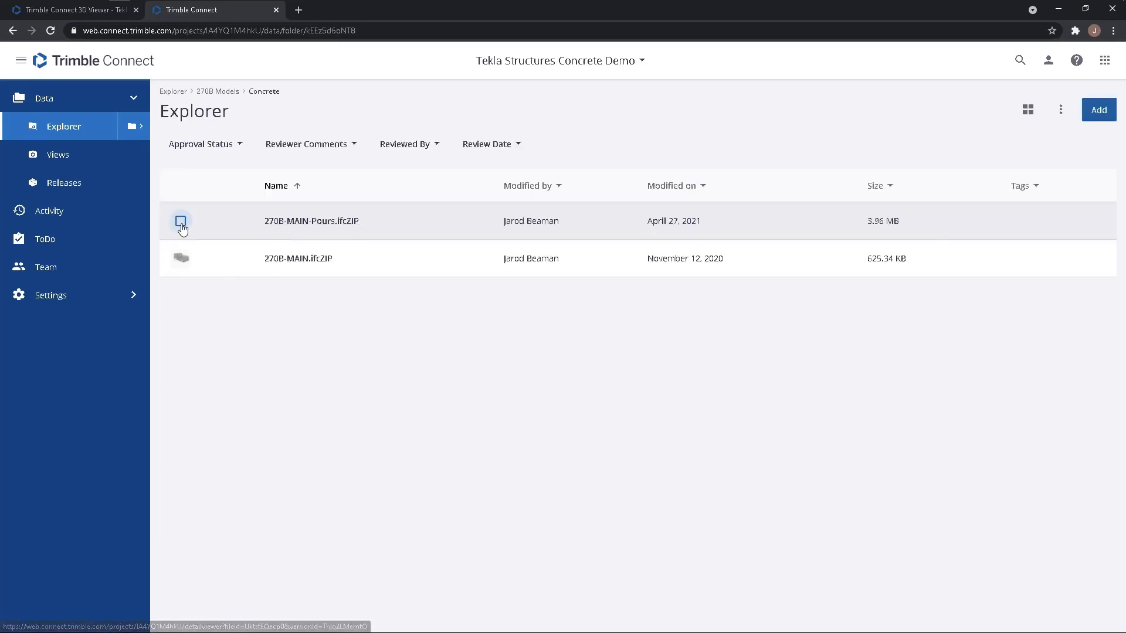
View 270B-MAIN-Pours.ifcZIP in 3D and open it in the Trimble 3D Viewer app.
left_click(181, 225)
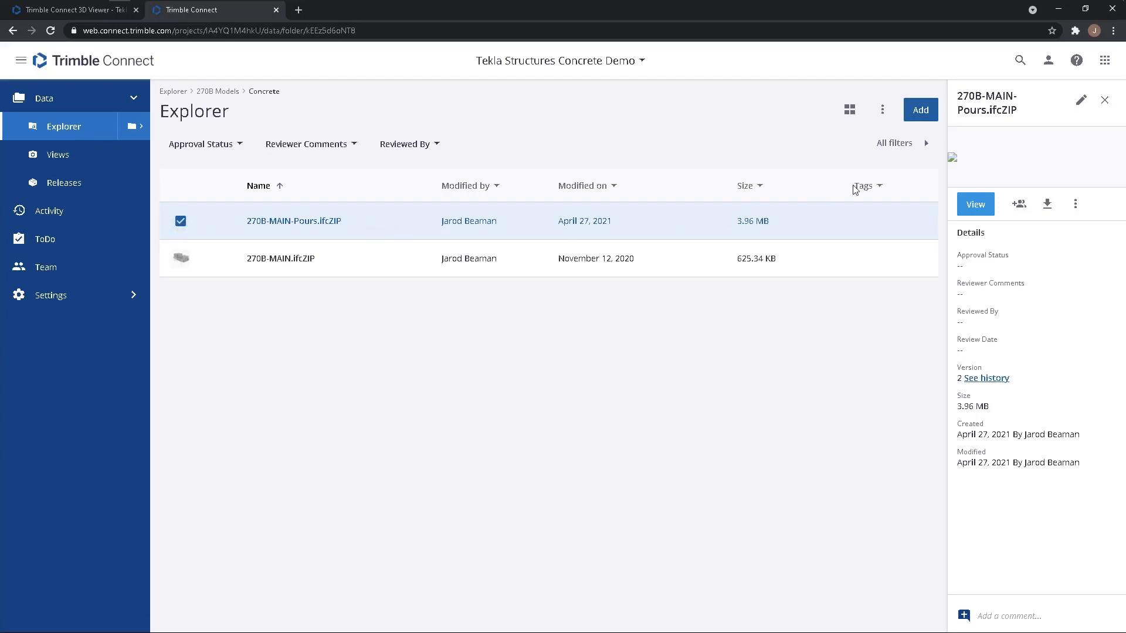
left_click(975, 205)
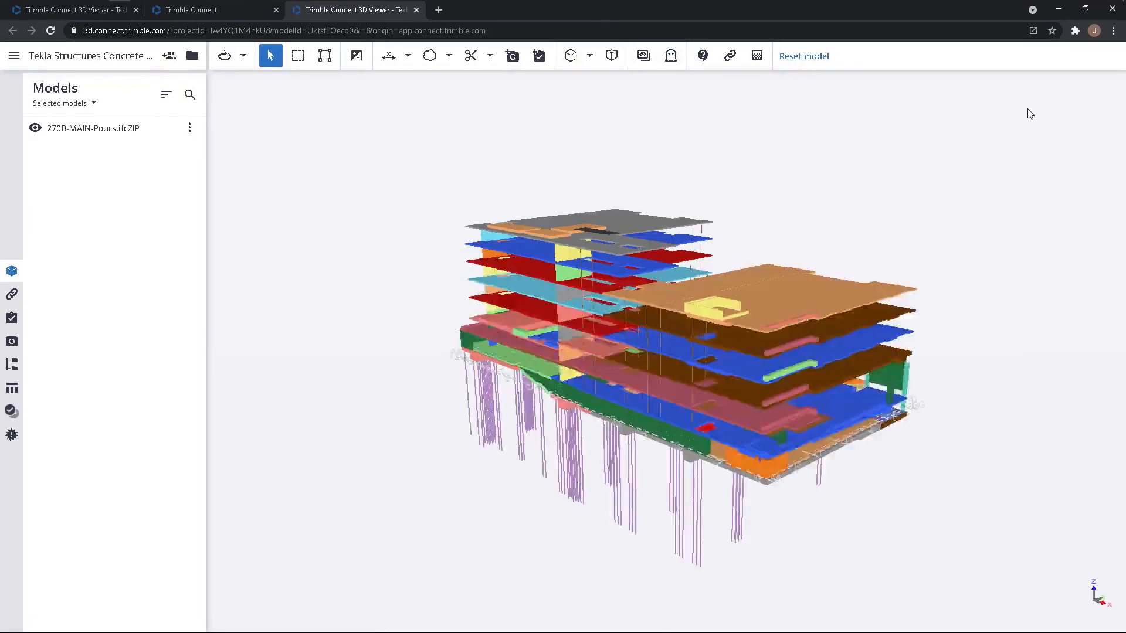
left_click(1034, 31)
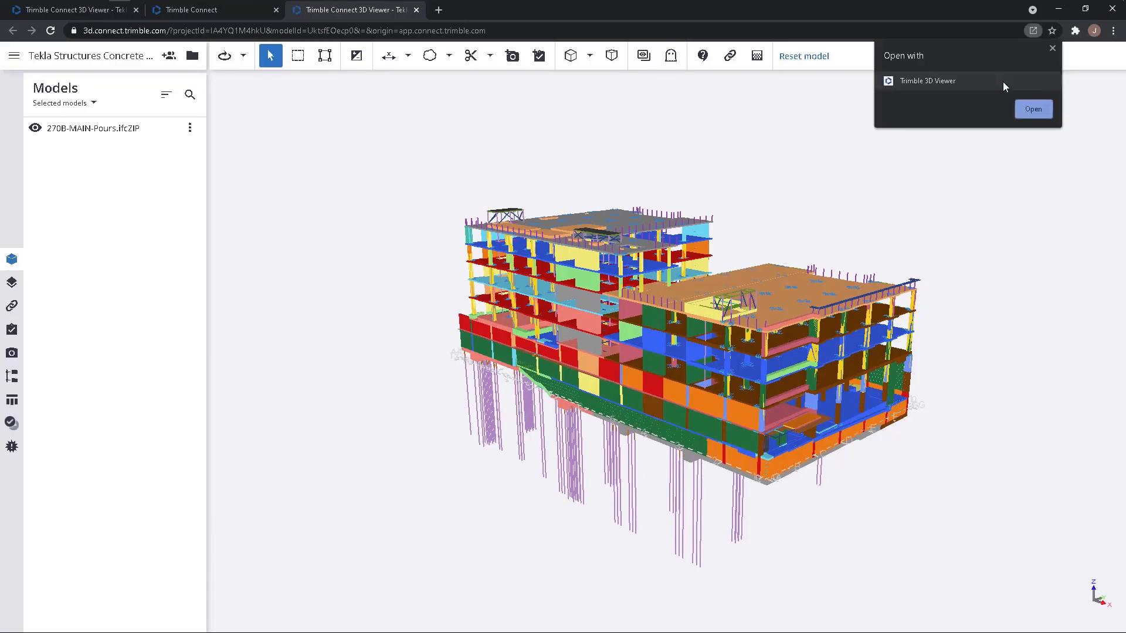
left_click(1027, 111)
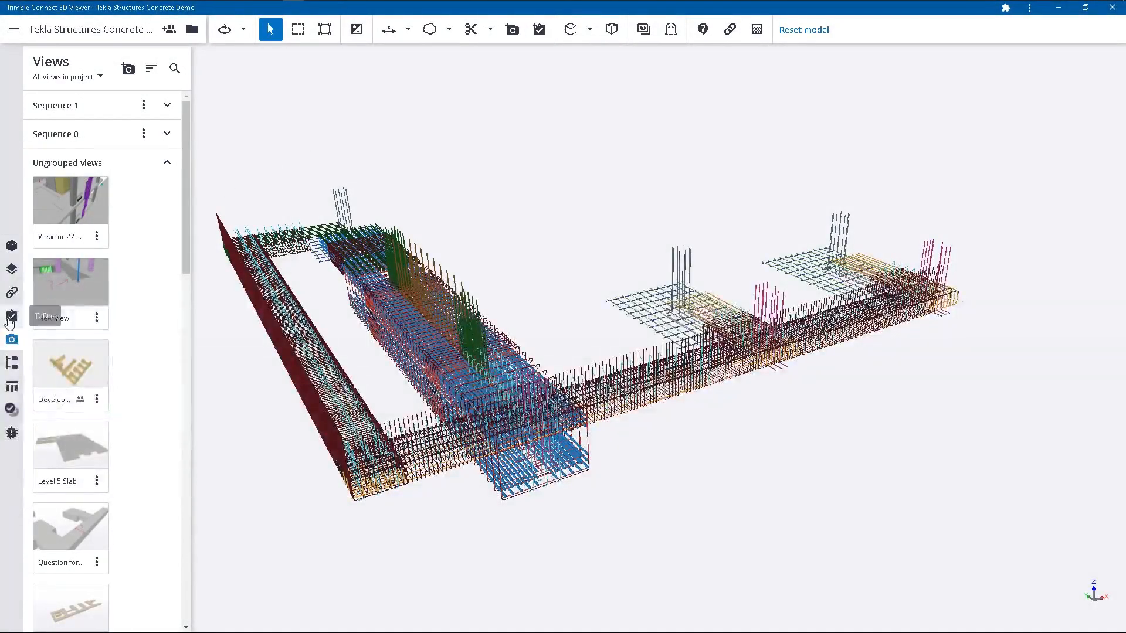
Check the Organizer's Rebar Pour 1 groups, return to the saved views, and add a view group named Reinforcement.
left_click(12, 365)
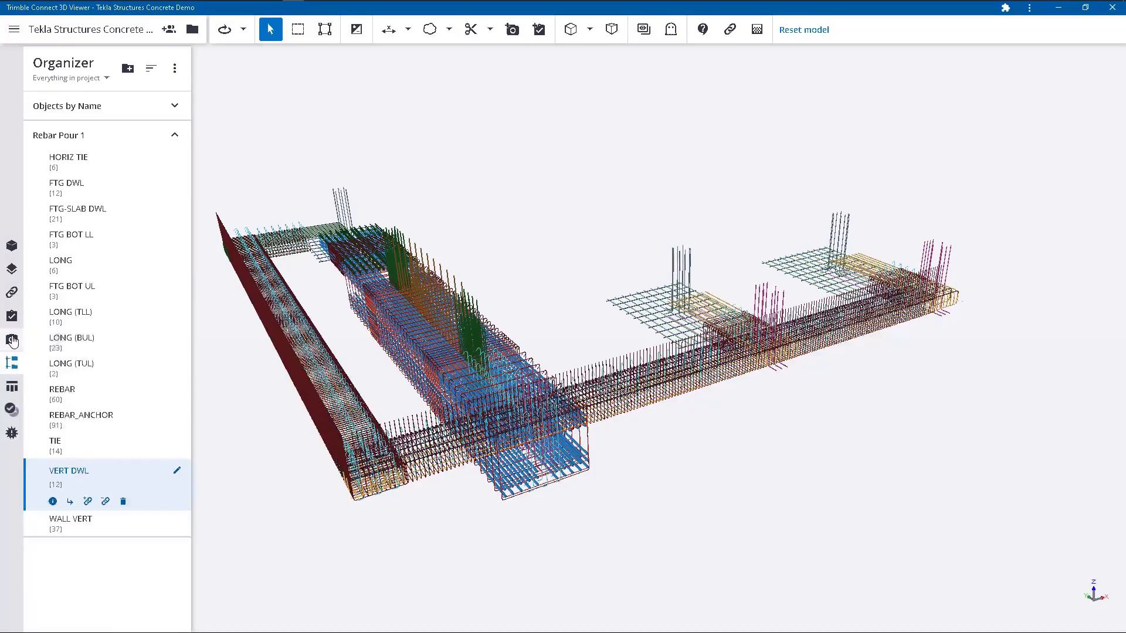
left_click(12, 340)
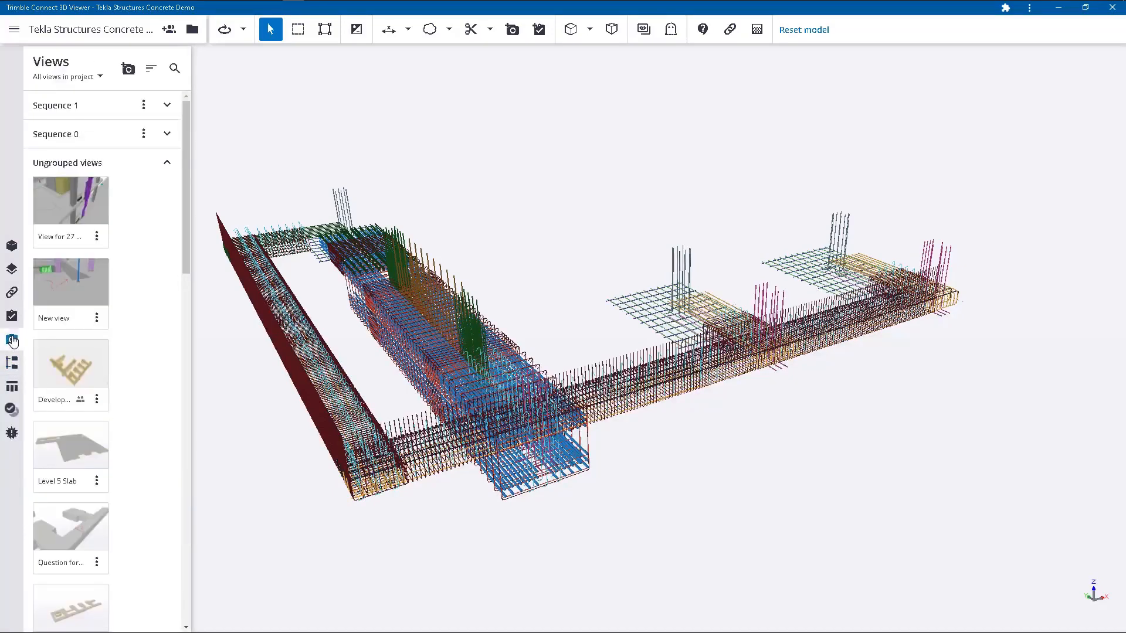
left_click(131, 67)
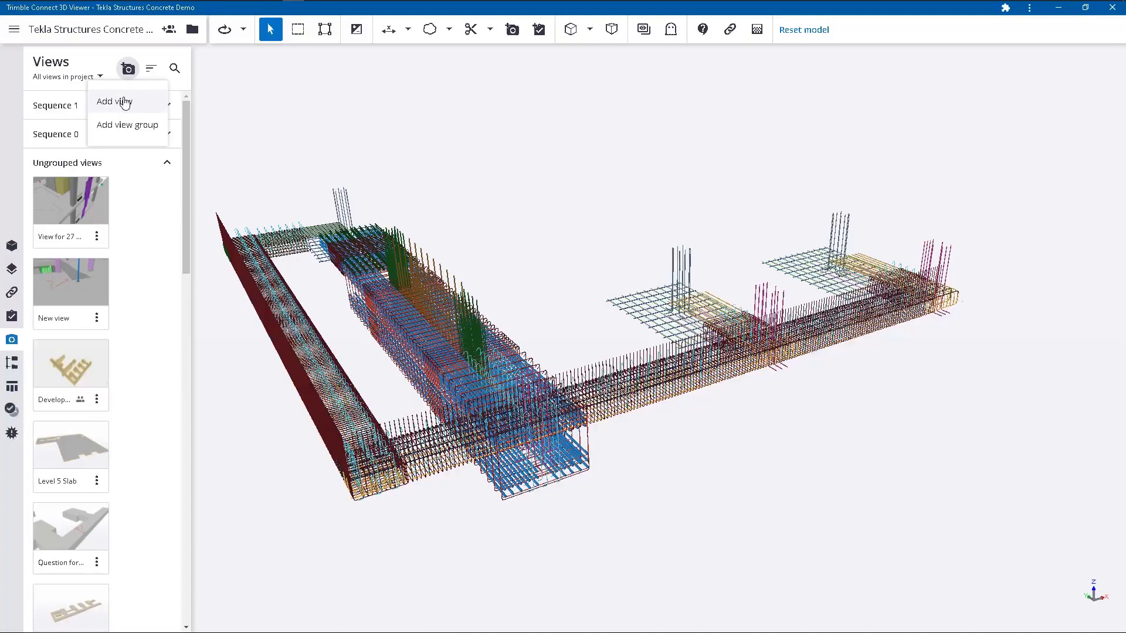
left_click(129, 126)
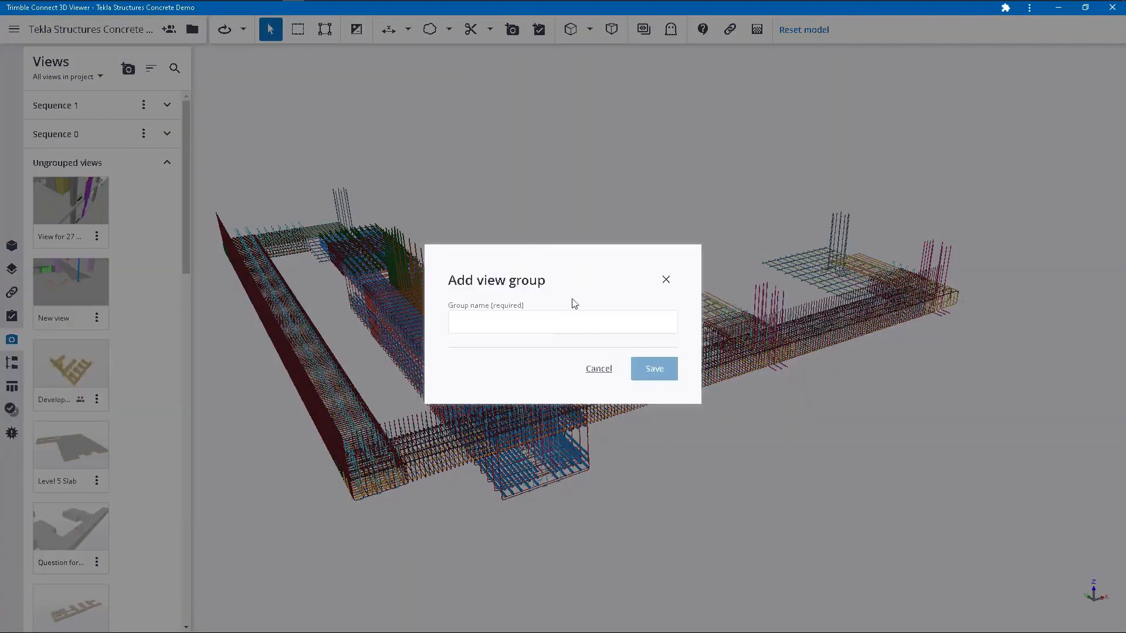
left_click(560, 328)
type("Reinfor")
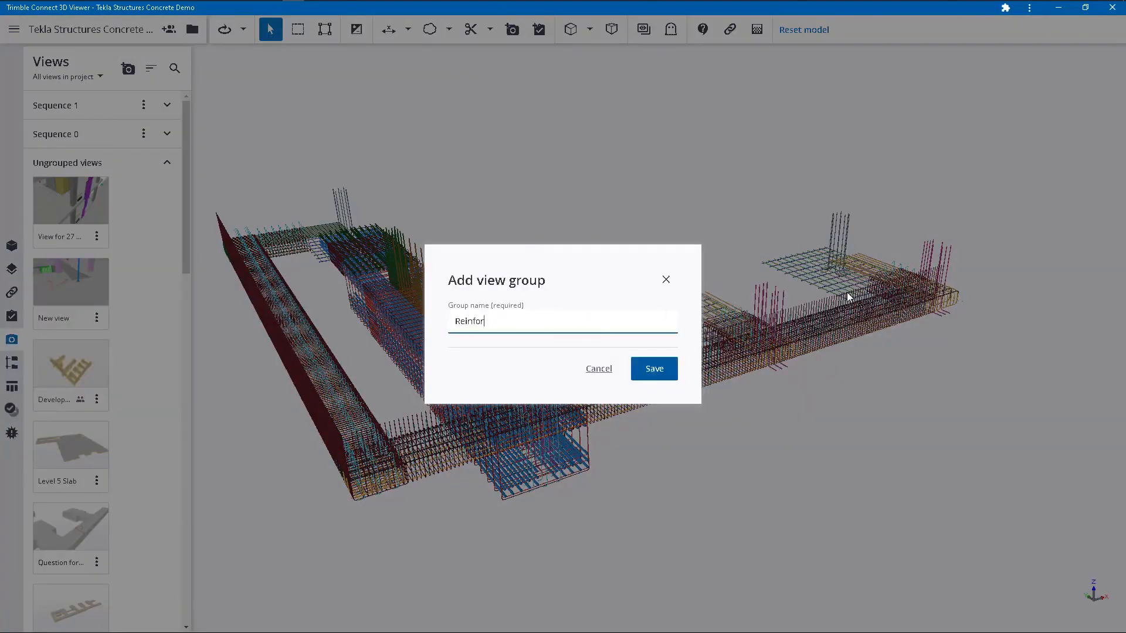
type("cement")
left_click(657, 369)
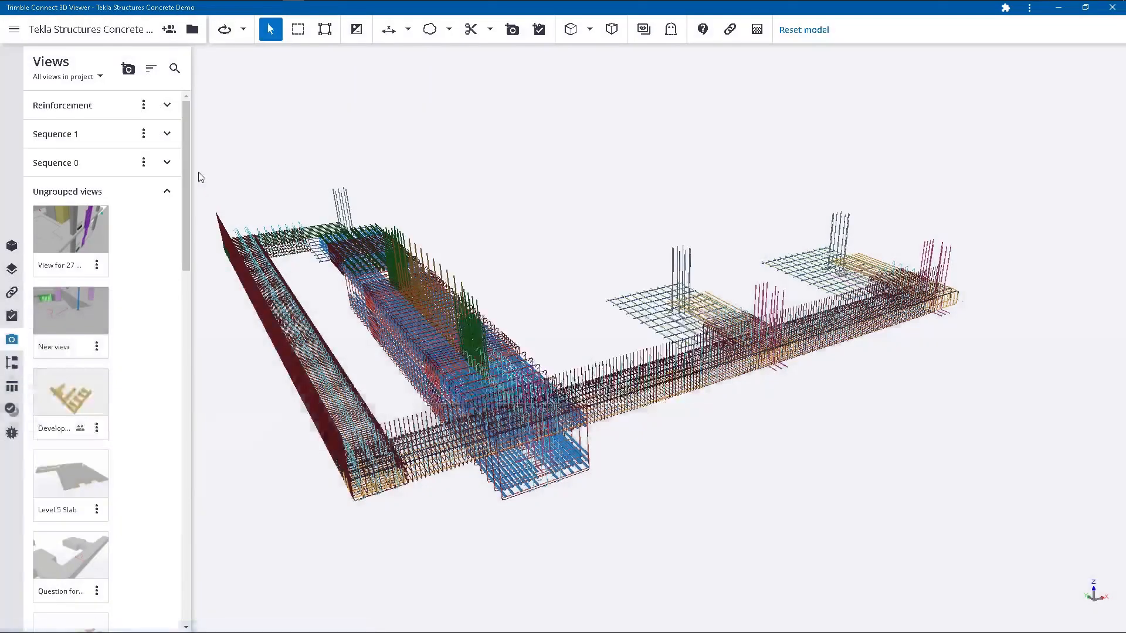
Add a new view of the isolated rebar with the title Rebar Pour 2 and the description Reinforcement.
left_click(167, 105)
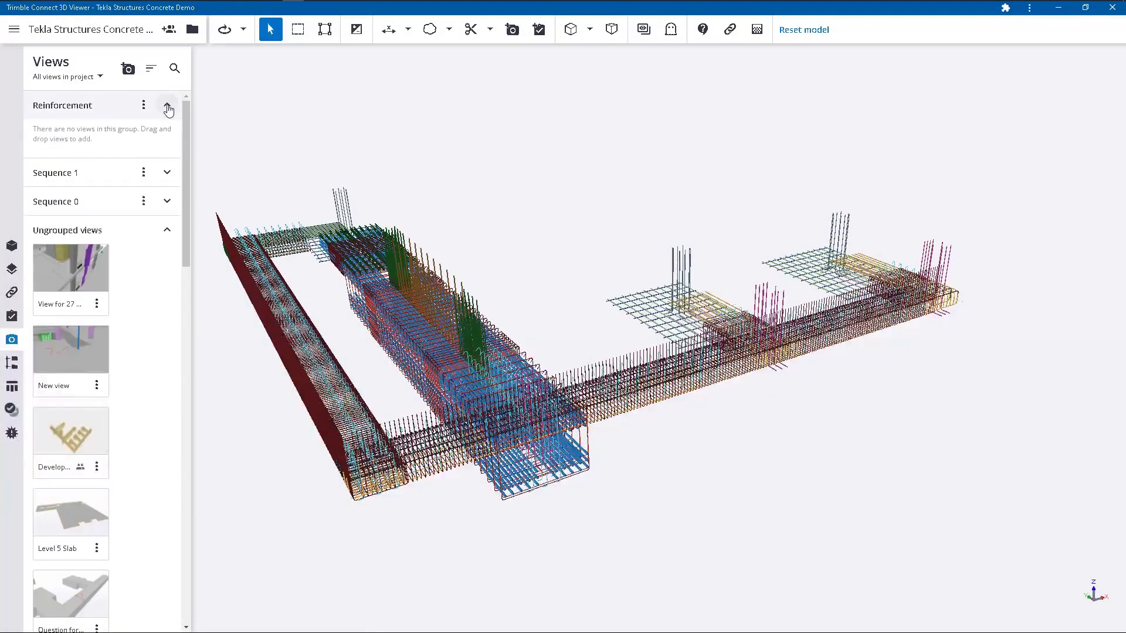
left_click(128, 69)
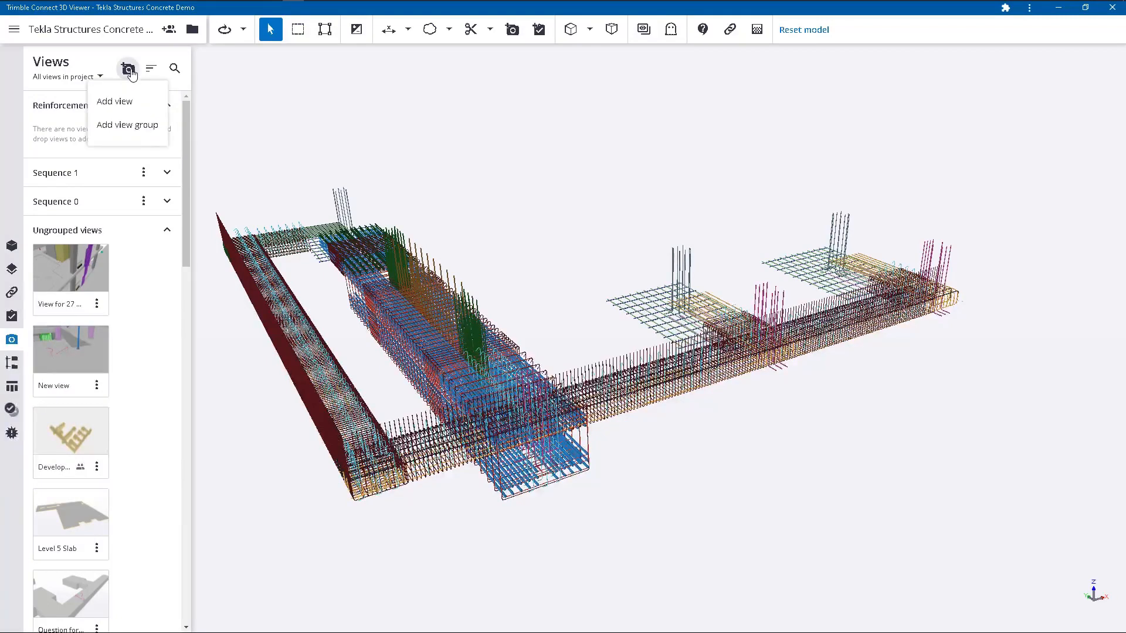
left_click(115, 102)
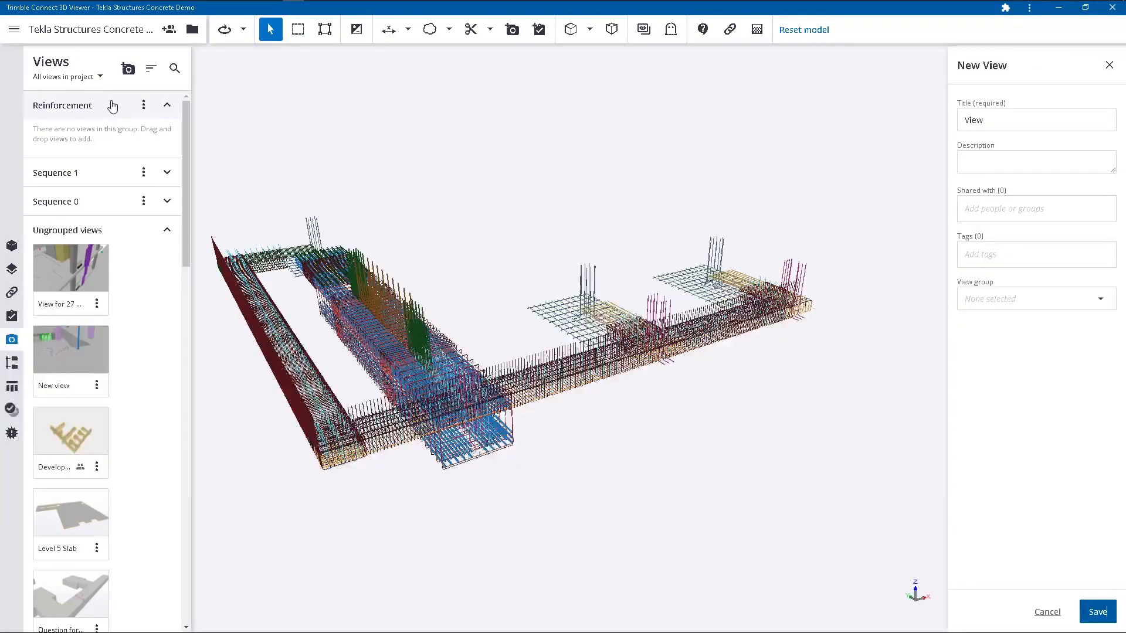
left_click_drag(1045, 127, 861, 120)
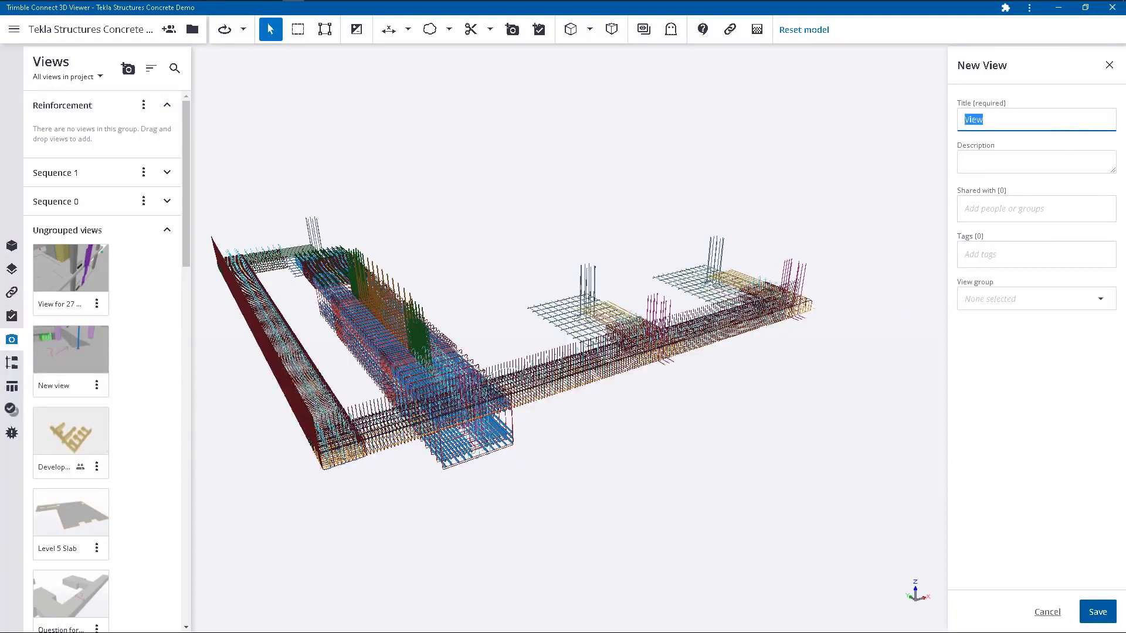
type("Rebar Pour 2")
left_click(1116, 161)
type("Reibn")
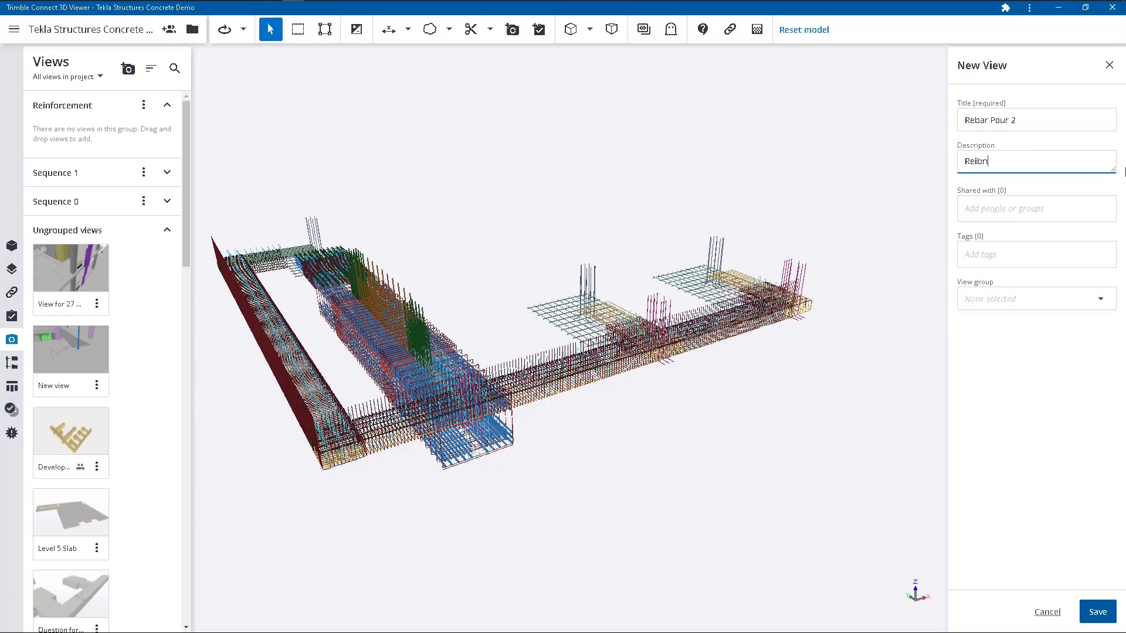
key("BackSpace")
key("BackSpace")
type("nforcement")
Assign the new view to the Reinforcement view group and save it.
left_click(1053, 216)
left_click(1012, 251)
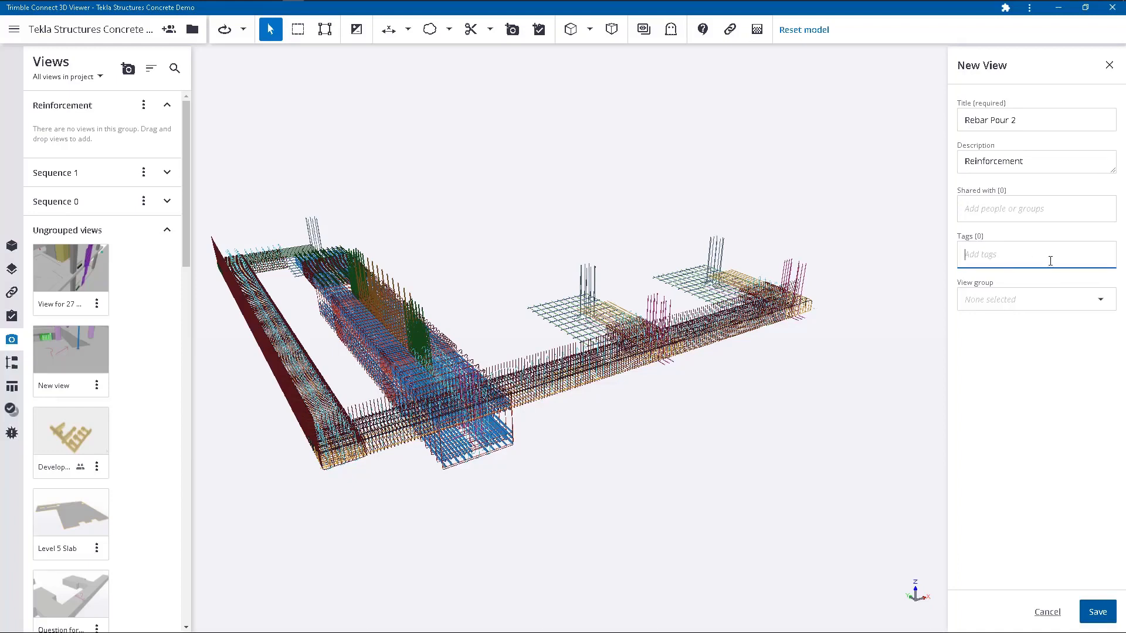
left_click(1100, 299)
left_click(1047, 320)
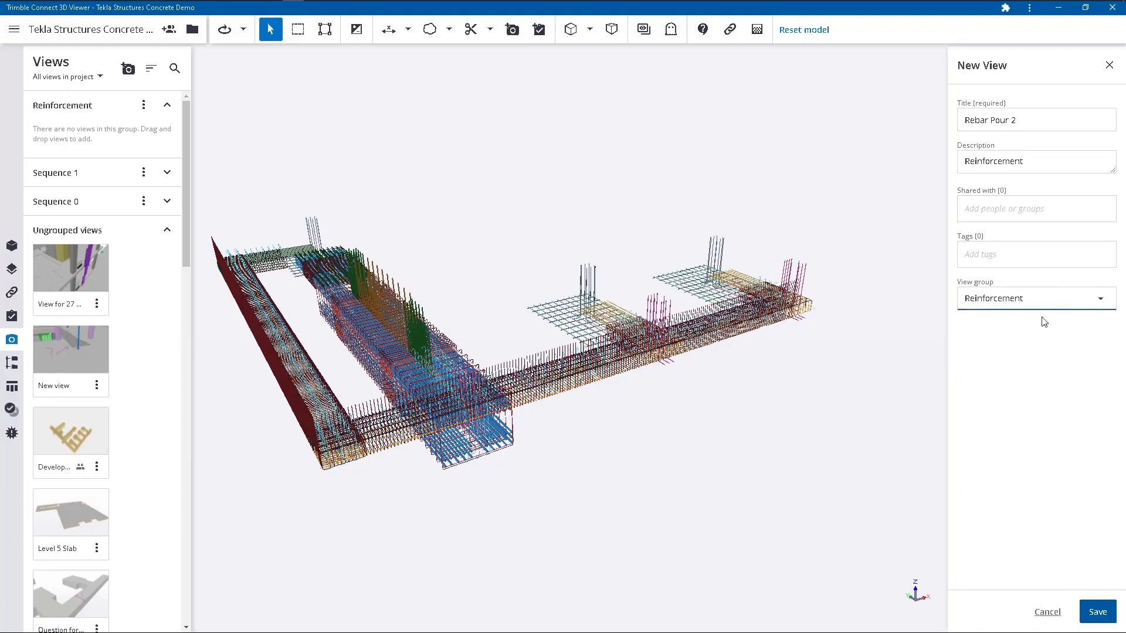
left_click(1098, 612)
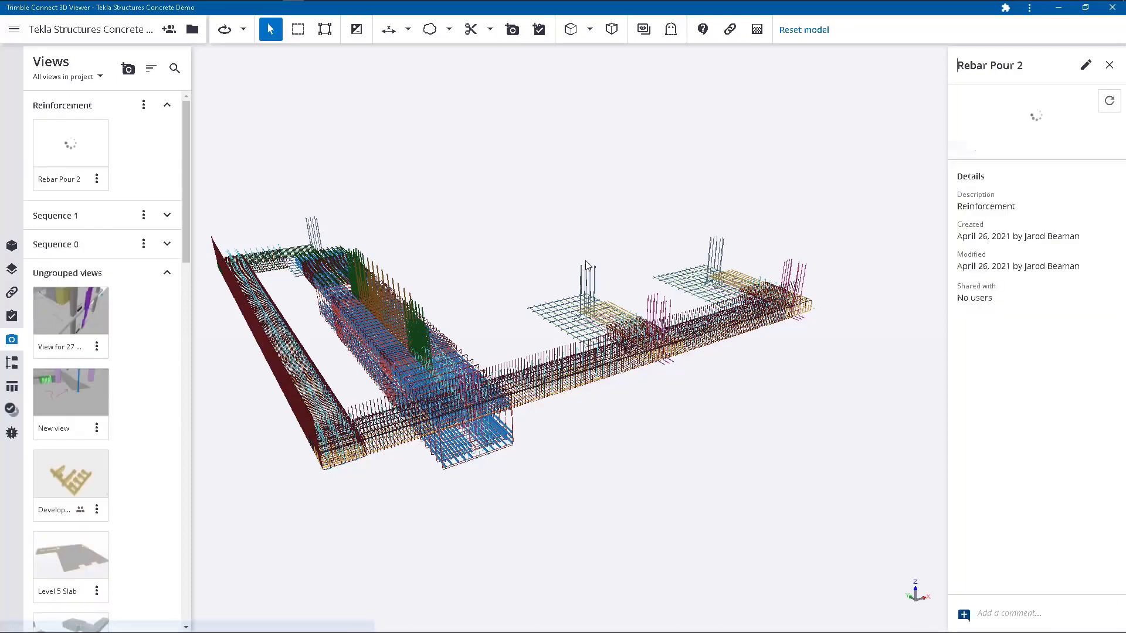
Collapse the ungrouped views, reset the model, recall the Rebar Pour 2 view to inspect its rebar, and reset the model again.
left_click(167, 272)
left_click(802, 29)
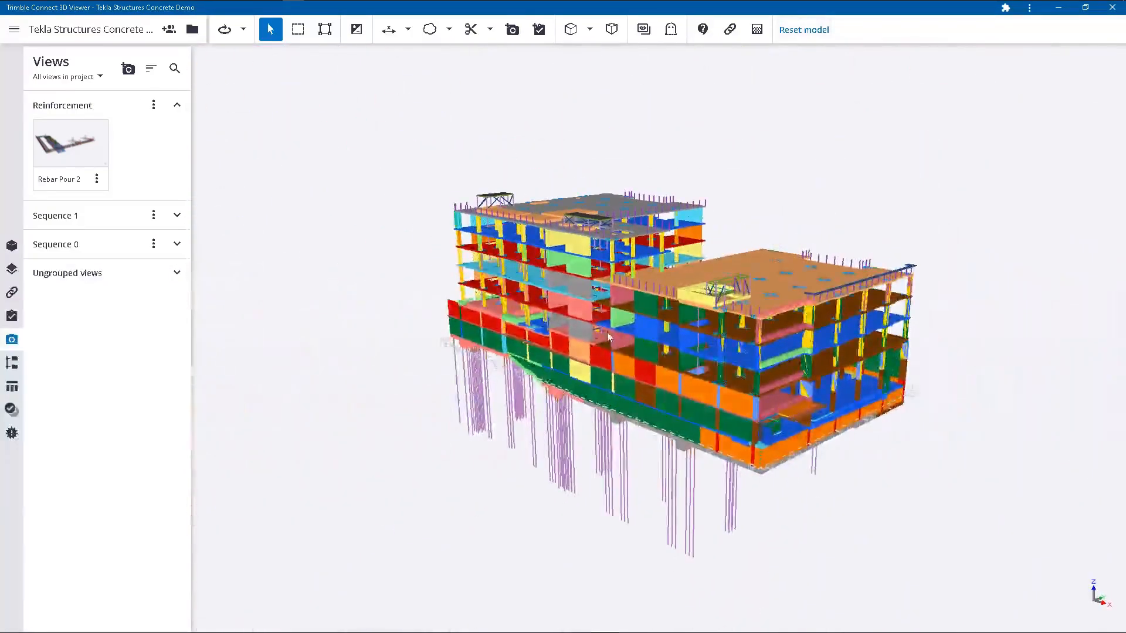
left_click(72, 137)
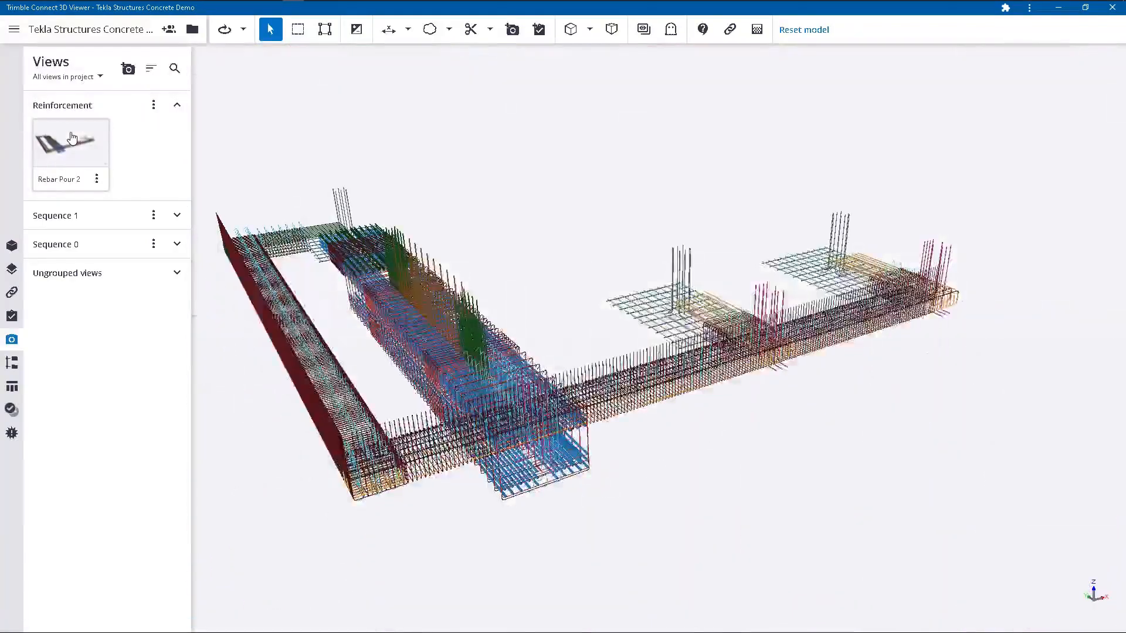
left_click_drag(503, 362, 370, 357)
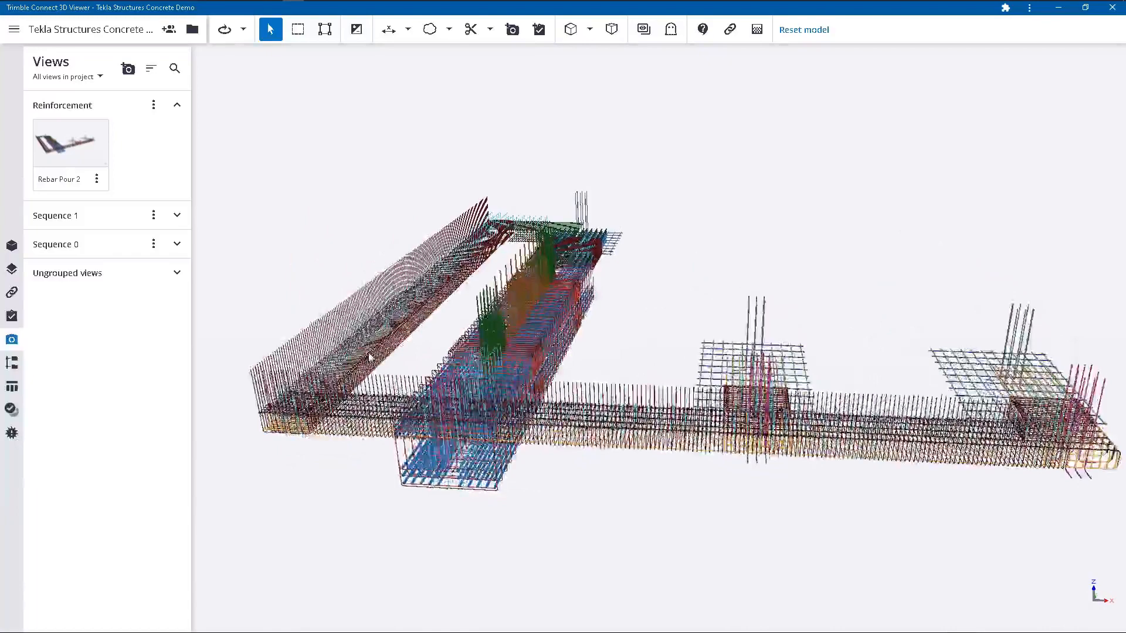
left_click(812, 32)
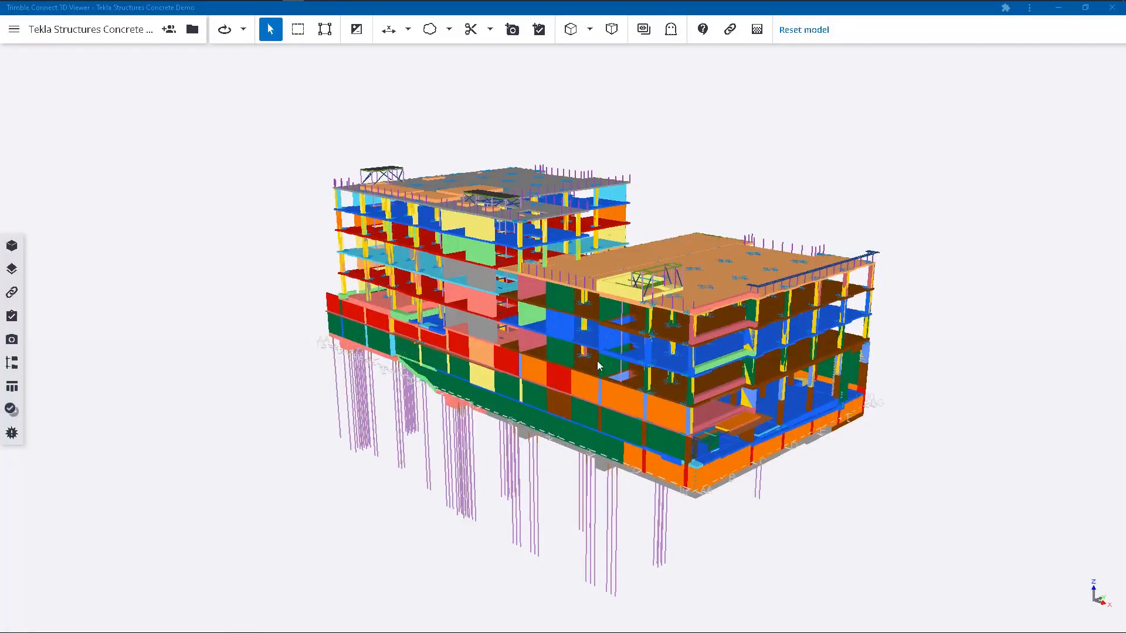
Select the corner foundation as a whole assembly with its reinforcement and show only that selection.
scroll(348, 343, "up", 3)
scroll(346, 323, "up", 6)
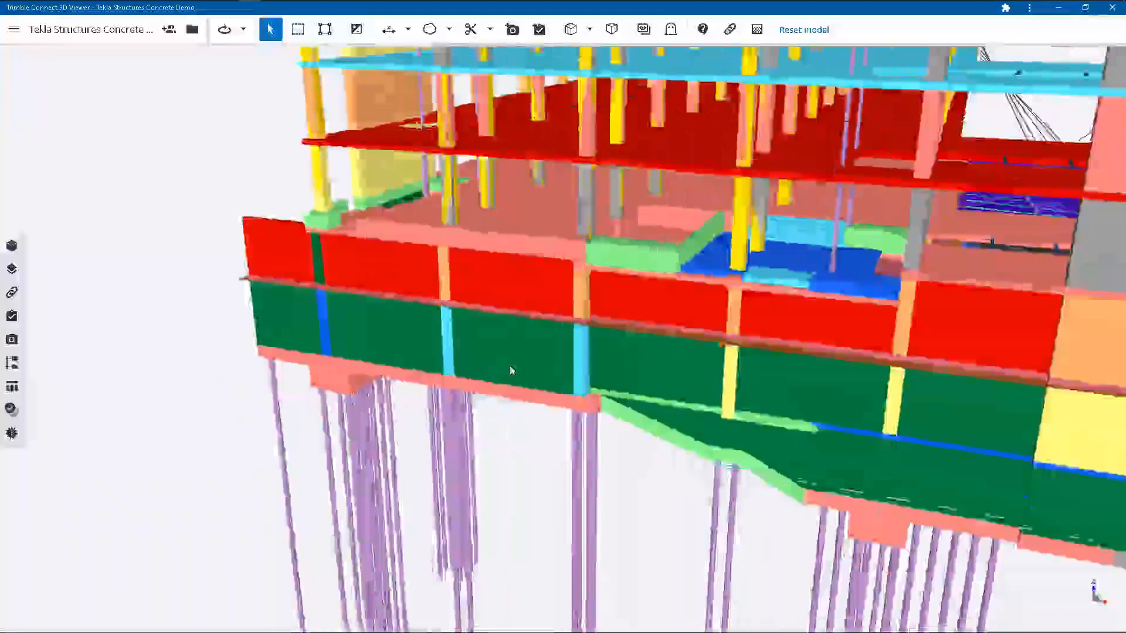
left_click_drag(510, 371, 687, 359)
left_click(324, 29)
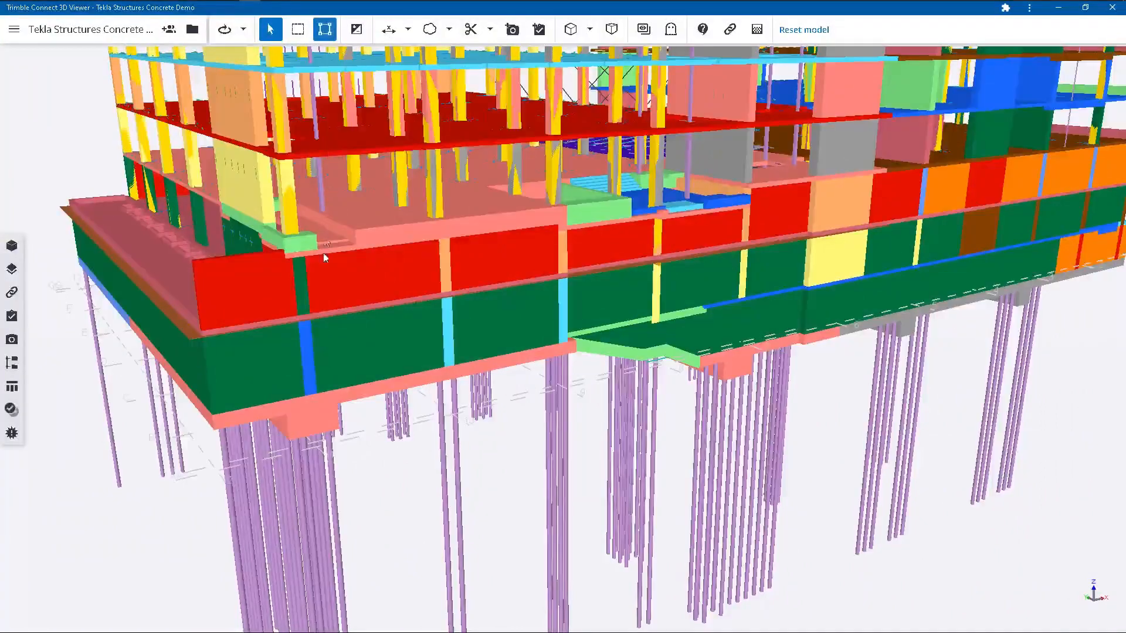
left_click(322, 419)
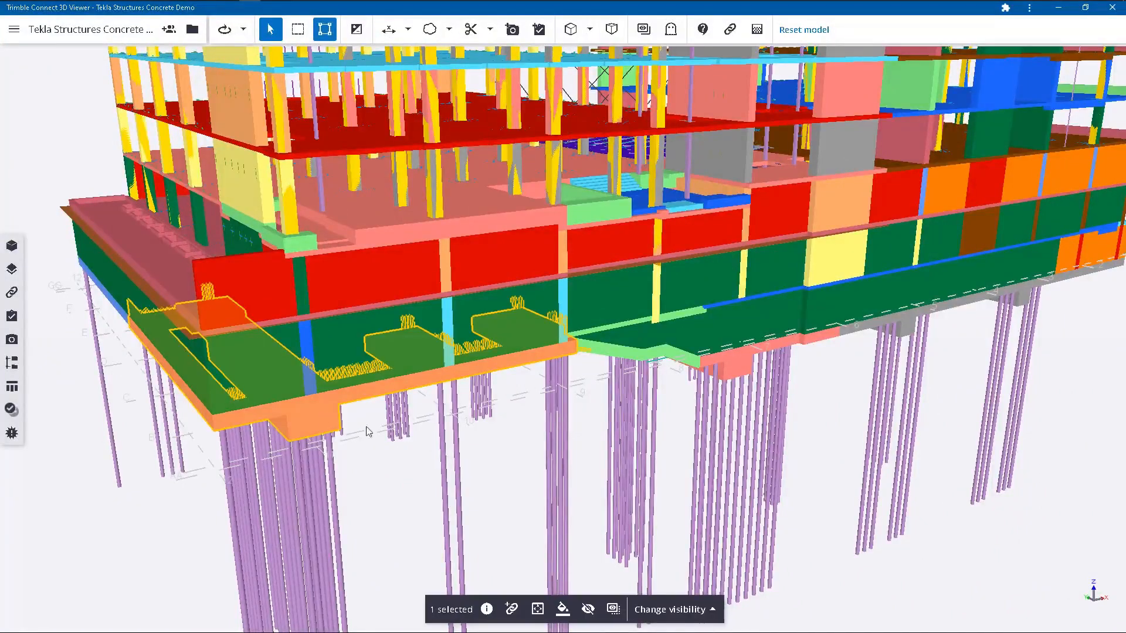
left_click(615, 610)
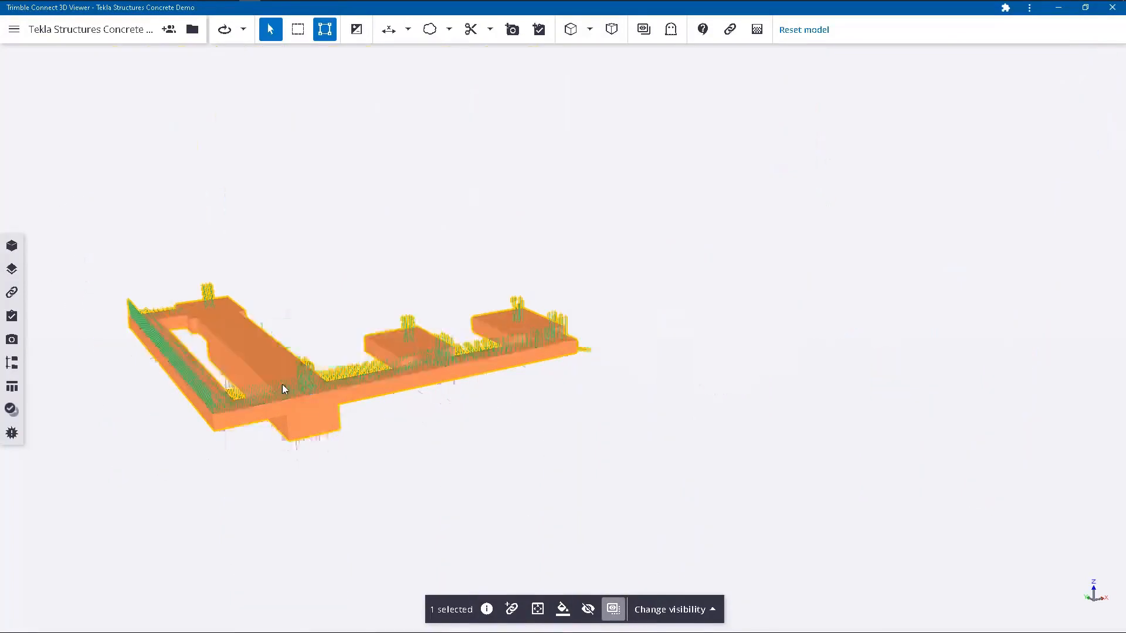
Turn off assembly selection and hide the foundation's concrete body so only its rebar remains in view.
scroll(141, 373, "up", 5)
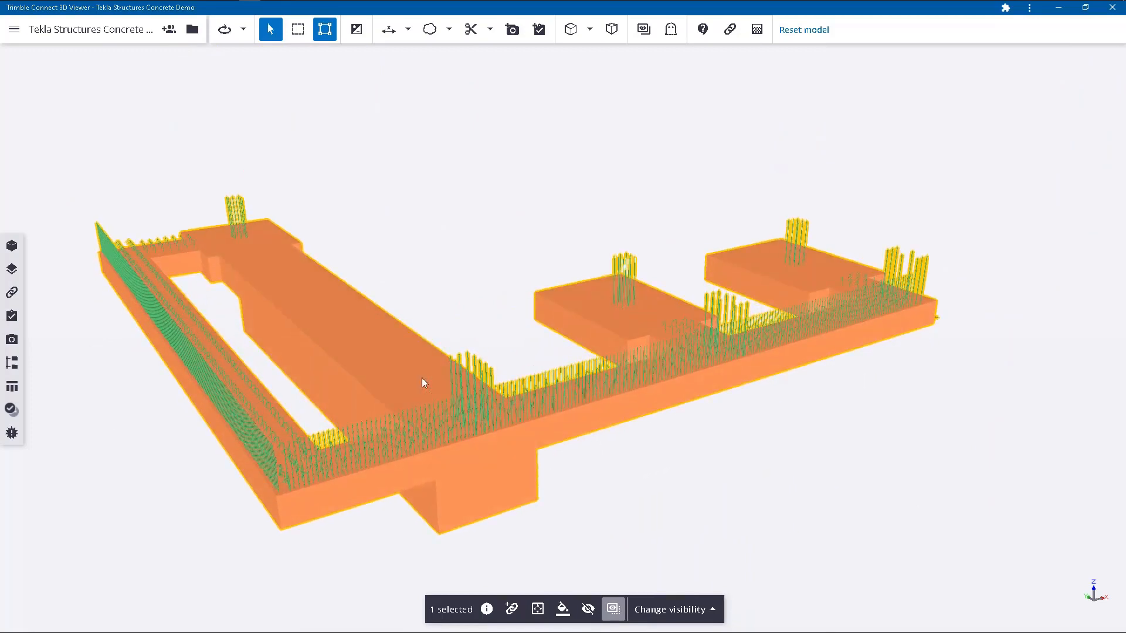
scroll(469, 229, "down", 3)
left_click_drag(434, 467, 445, 319)
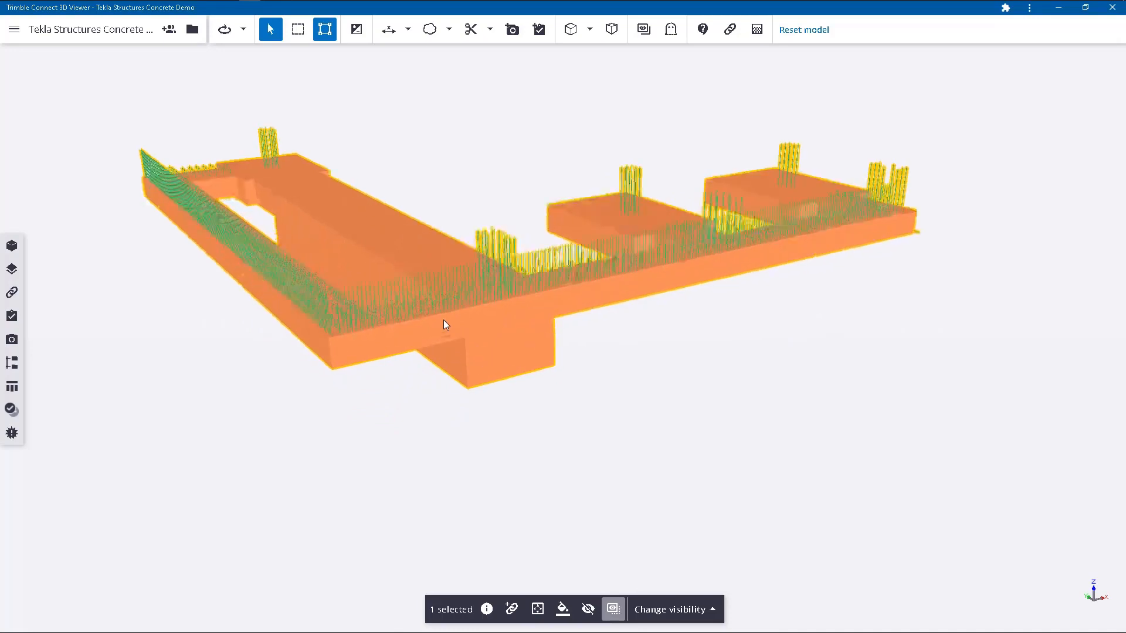
left_click(396, 186)
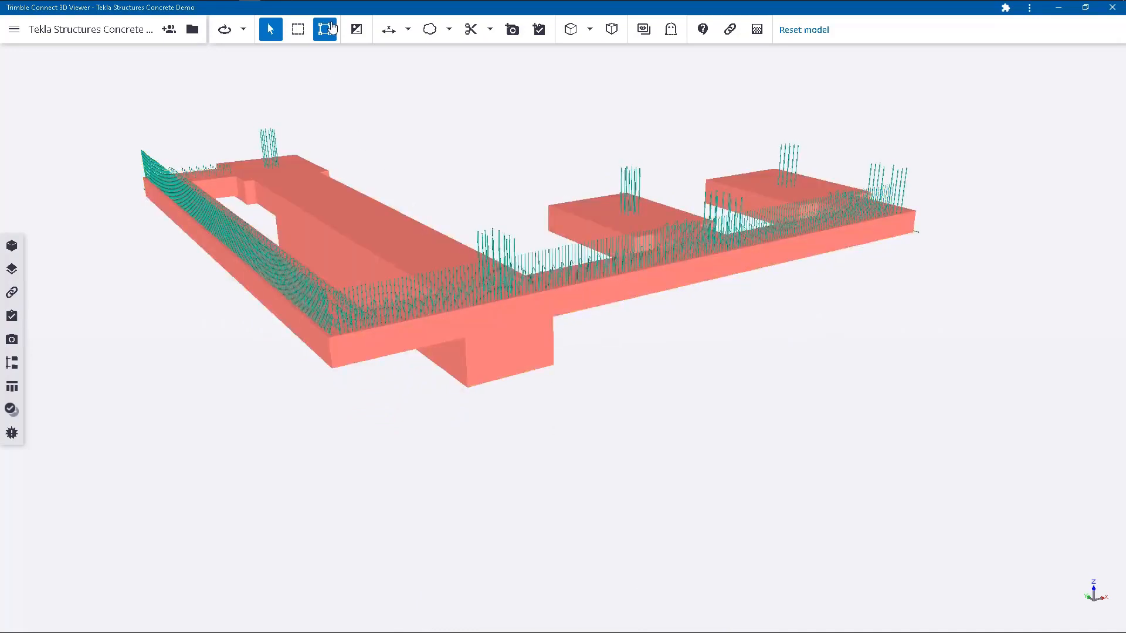
left_click(477, 358)
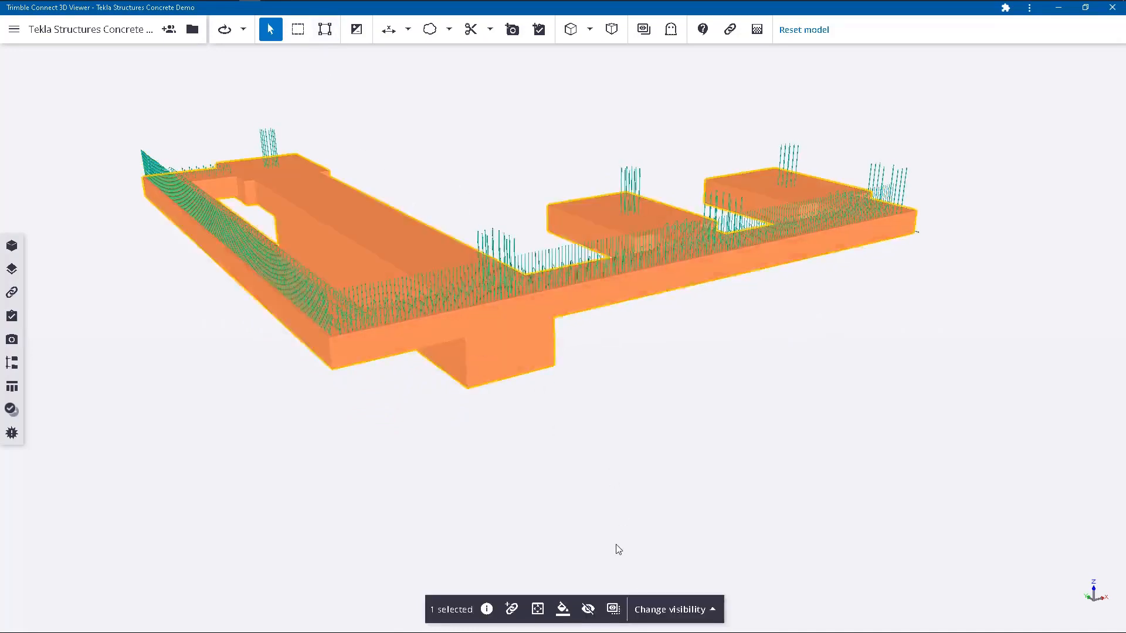
left_click(589, 609)
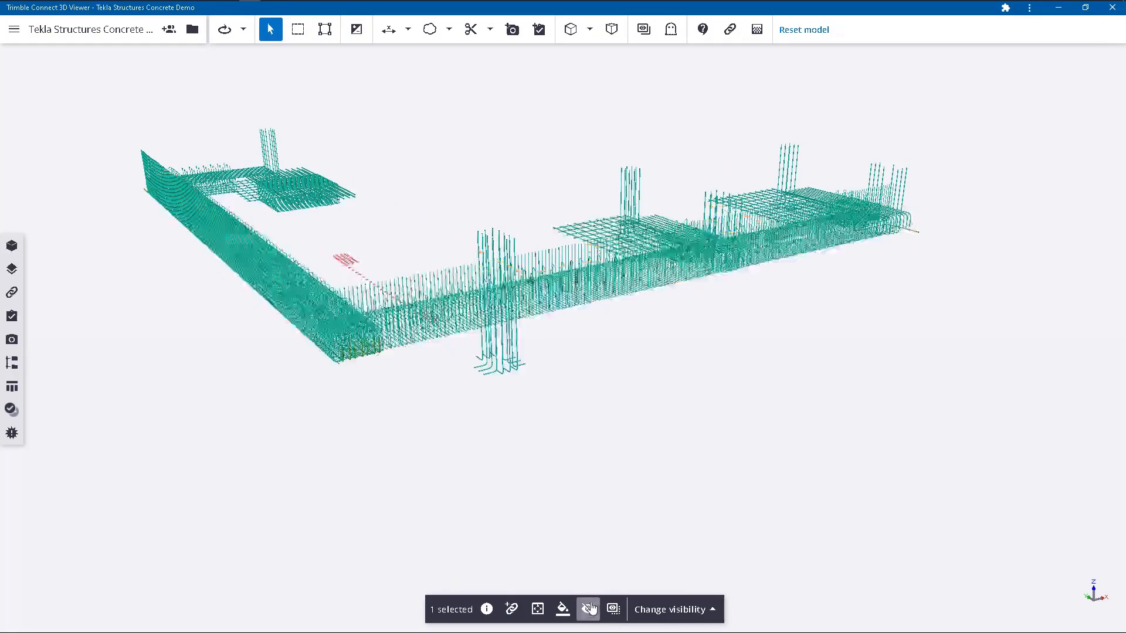
left_click(499, 214)
left_click_drag(489, 303, 471, 301)
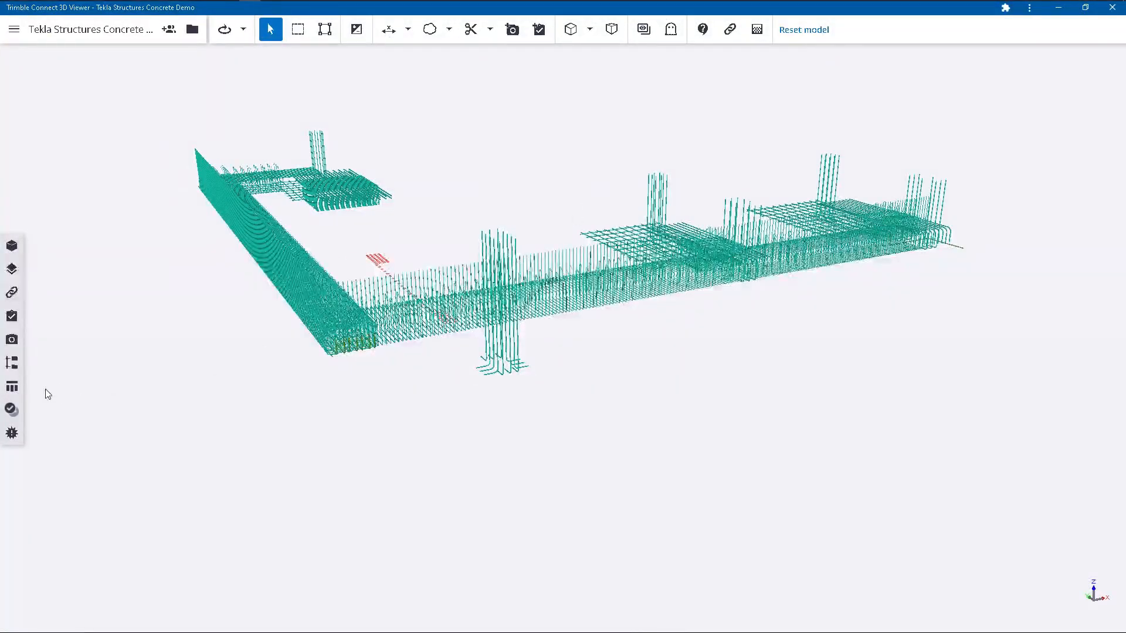
List all the exposed foundation rebar in the data table by area-selecting every visible bar.
left_click(11, 386)
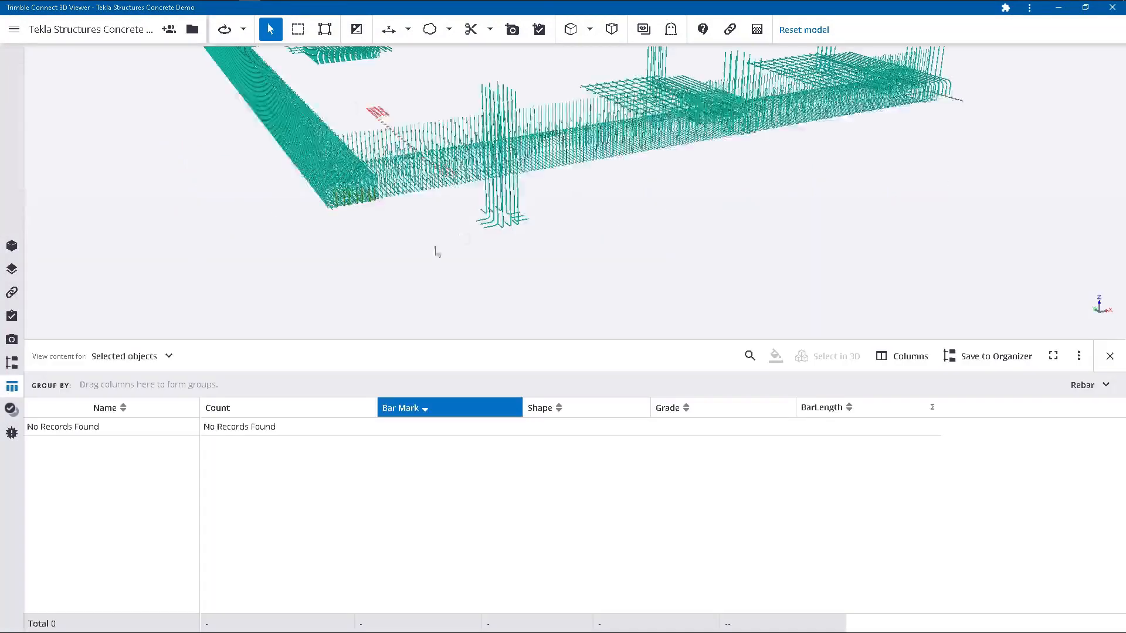
scroll(420, 299, "down", 5)
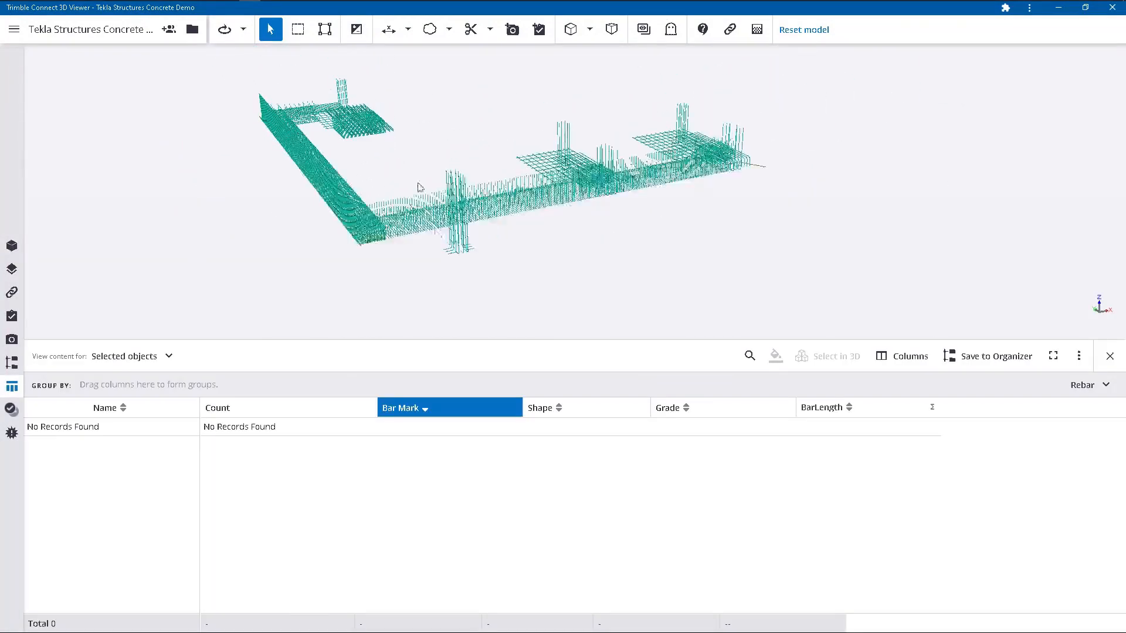
left_click(298, 31)
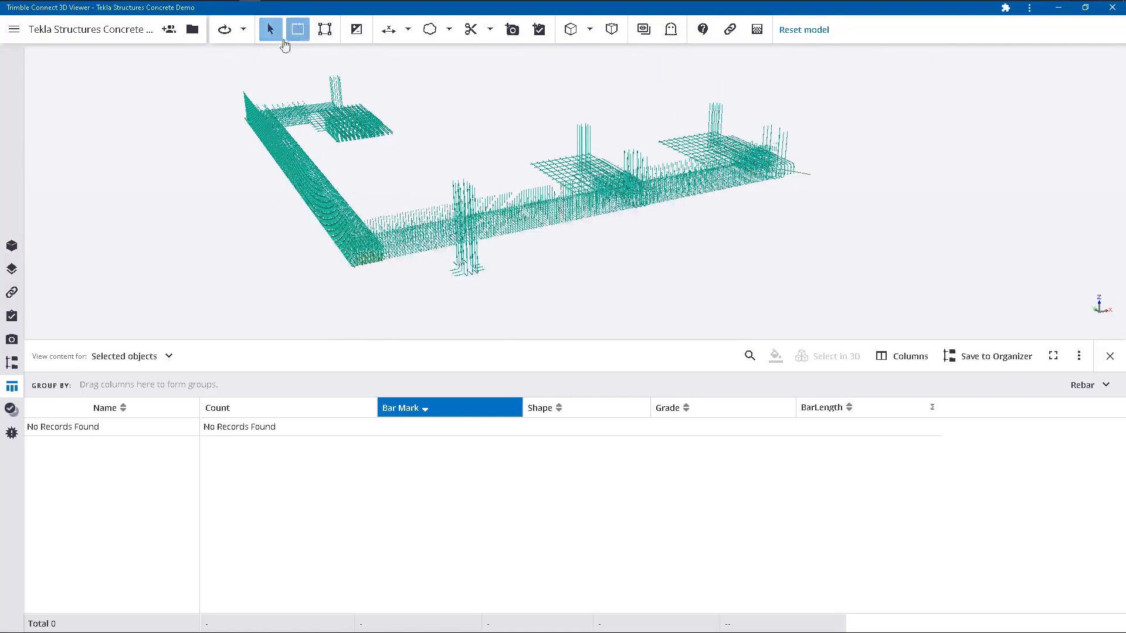
left_click_drag(221, 56, 903, 298)
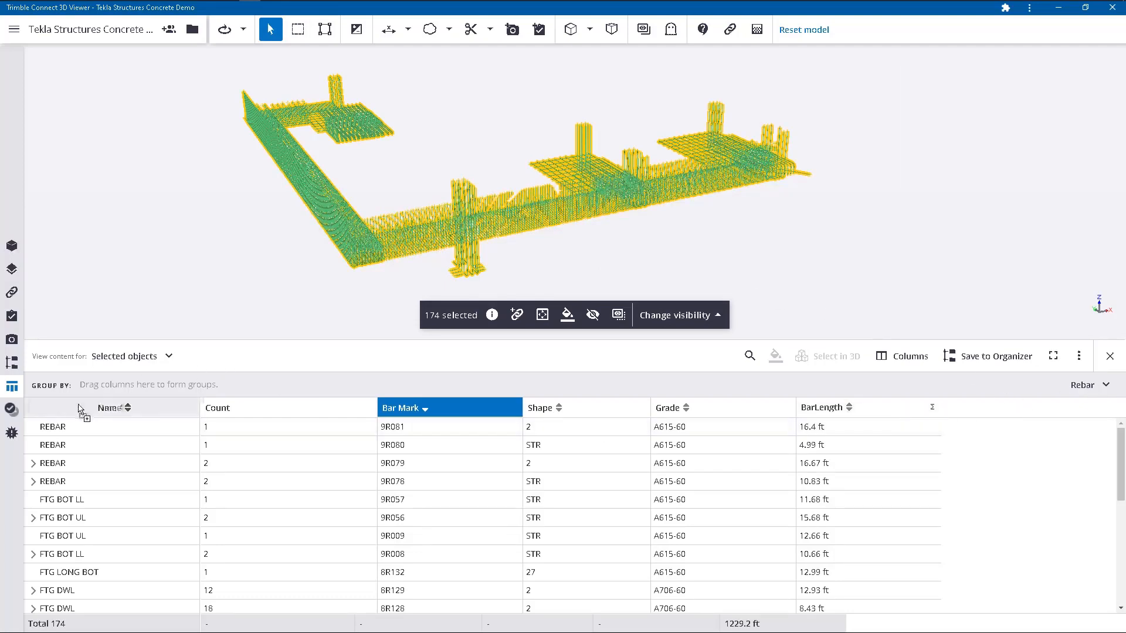
Group the rebar table by Name, expand FTG BOT LL, and colorize the groups to inspect the bars in the model.
left_click_drag(81, 408, 122, 381)
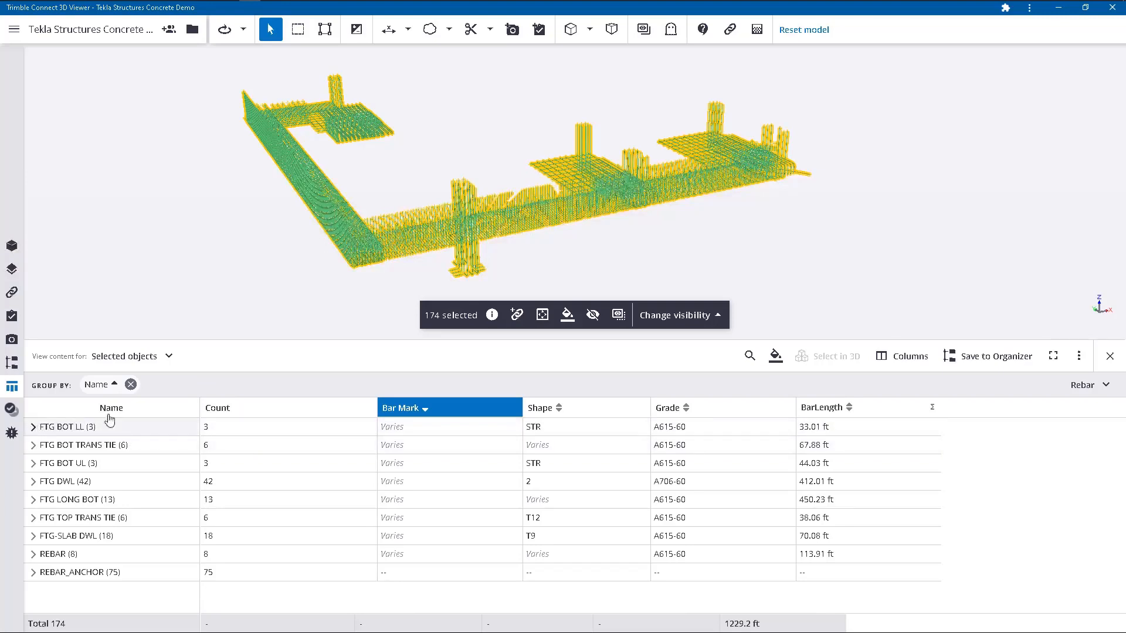
left_click(34, 428)
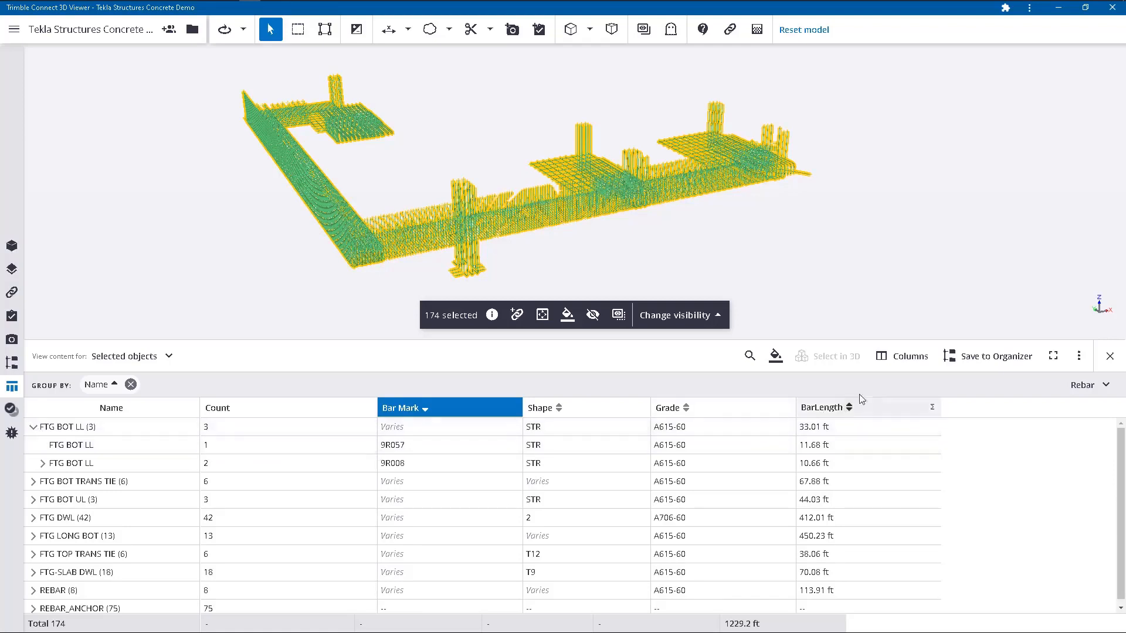
left_click(776, 355)
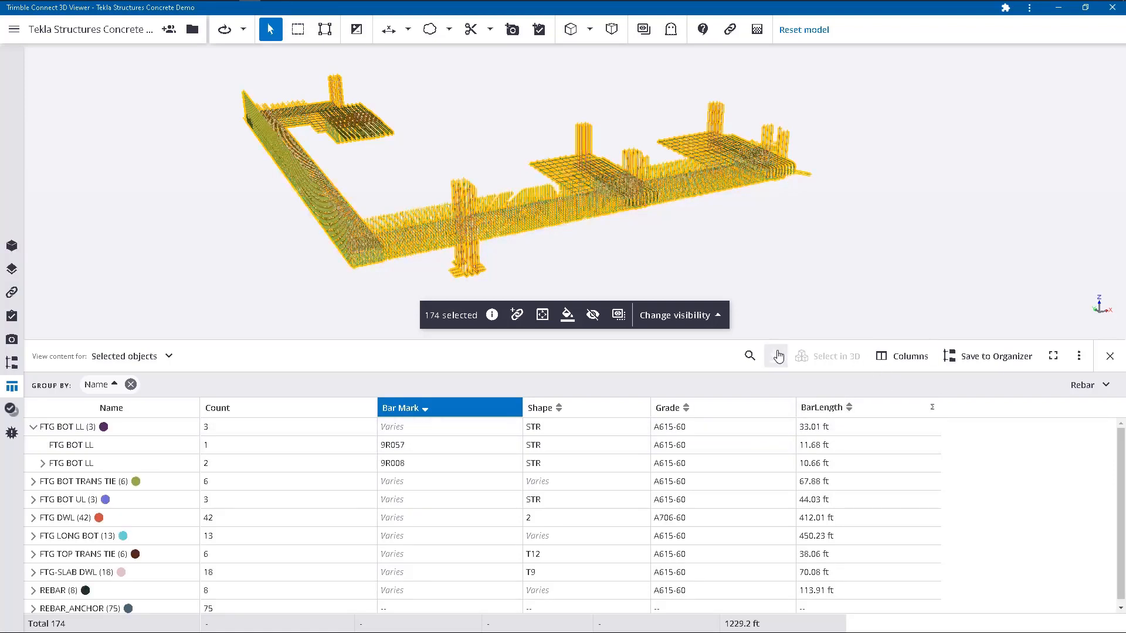
left_click(444, 143)
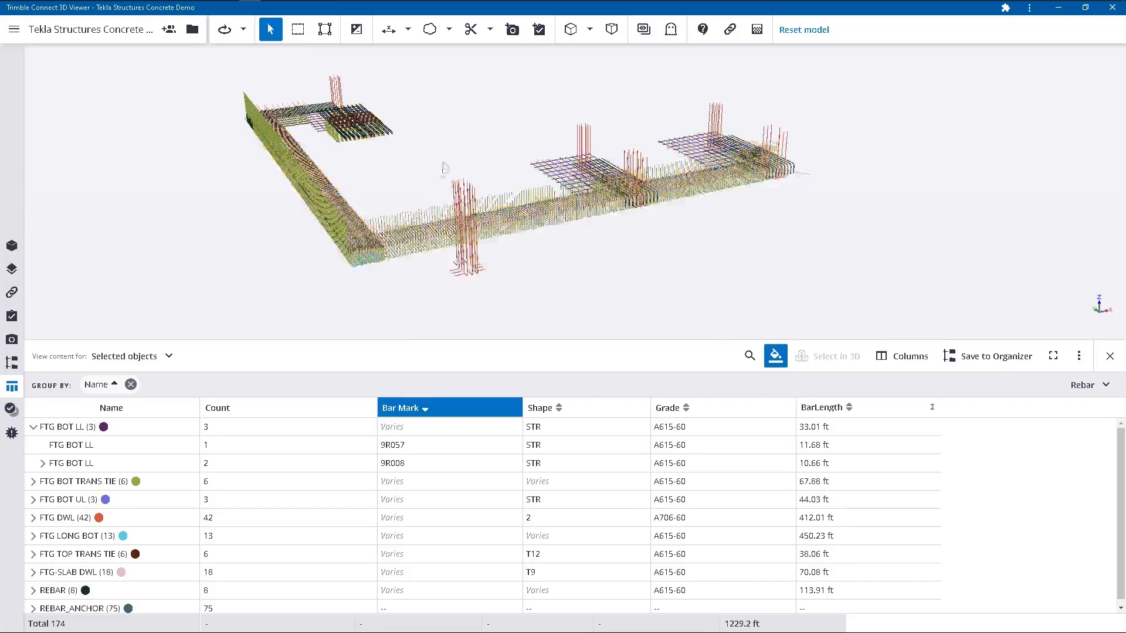
scroll(657, 179, "up", 5)
scroll(594, 213, "up", 8)
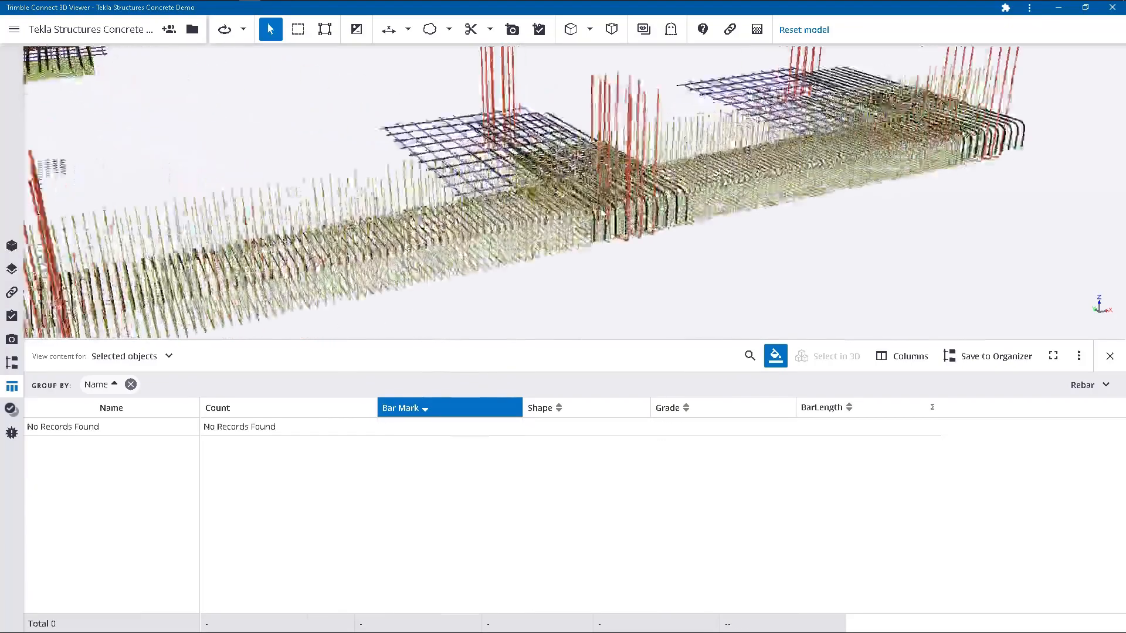
left_click_drag(675, 226, 486, 239)
scroll(672, 186, "up", 2)
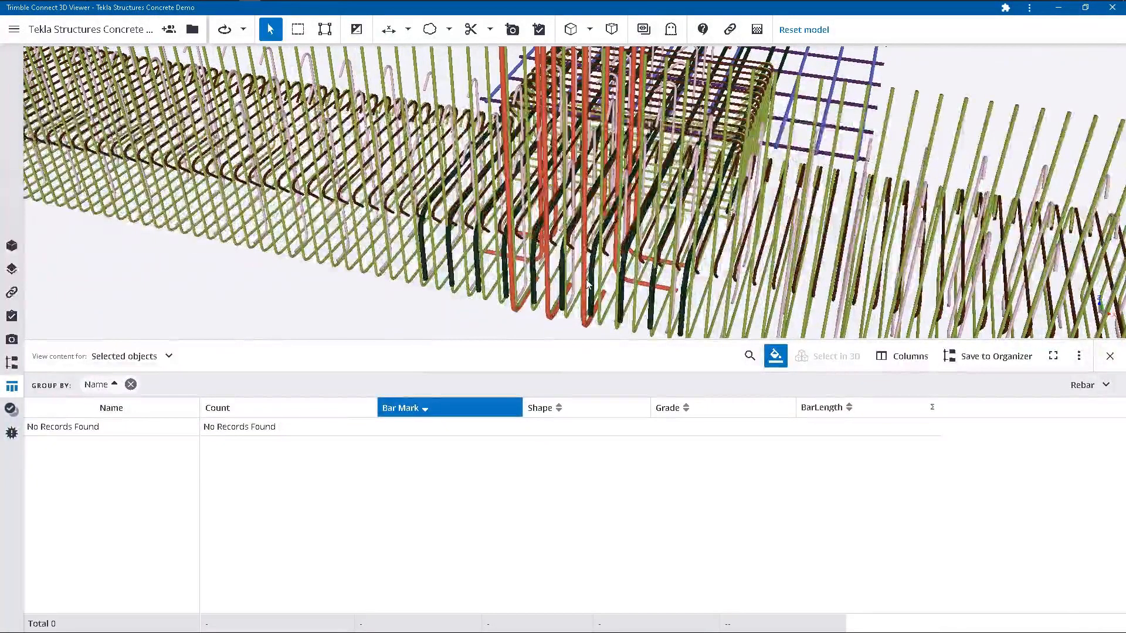
left_click(587, 284)
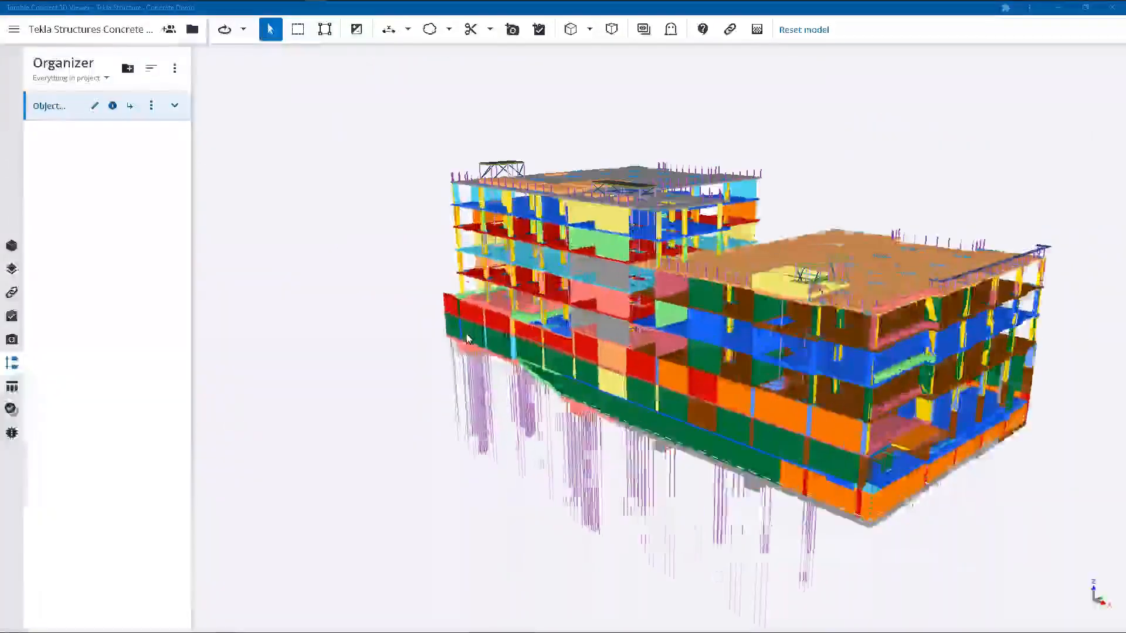
Isolate the corner foundation assembly and its reinforcement from the full building model.
left_click_drag(478, 331, 789, 362)
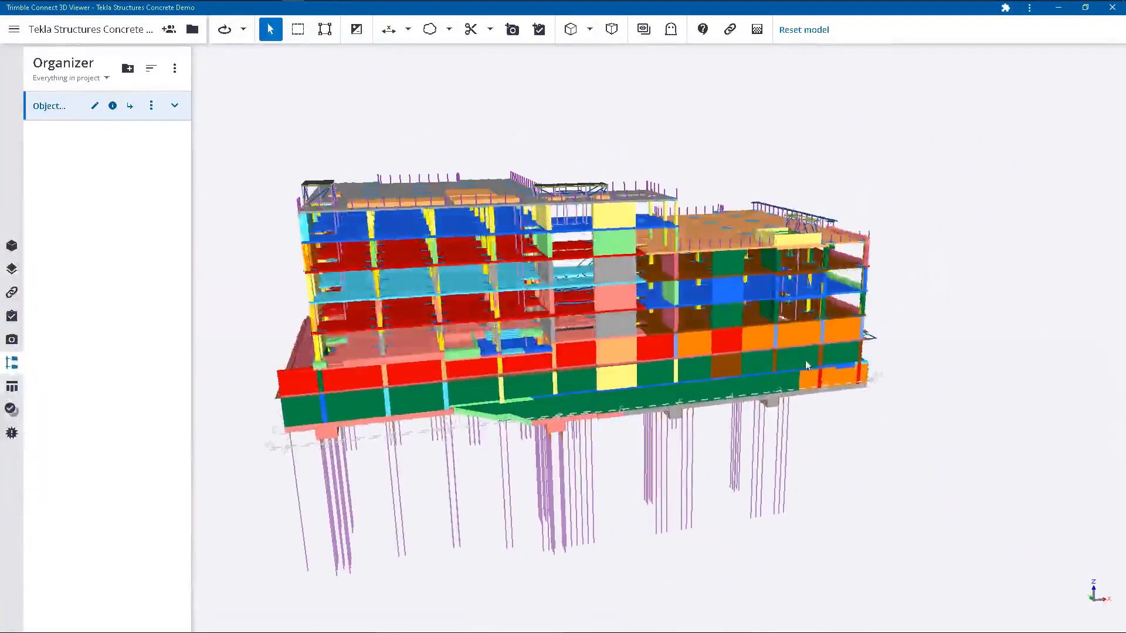
left_click(326, 35)
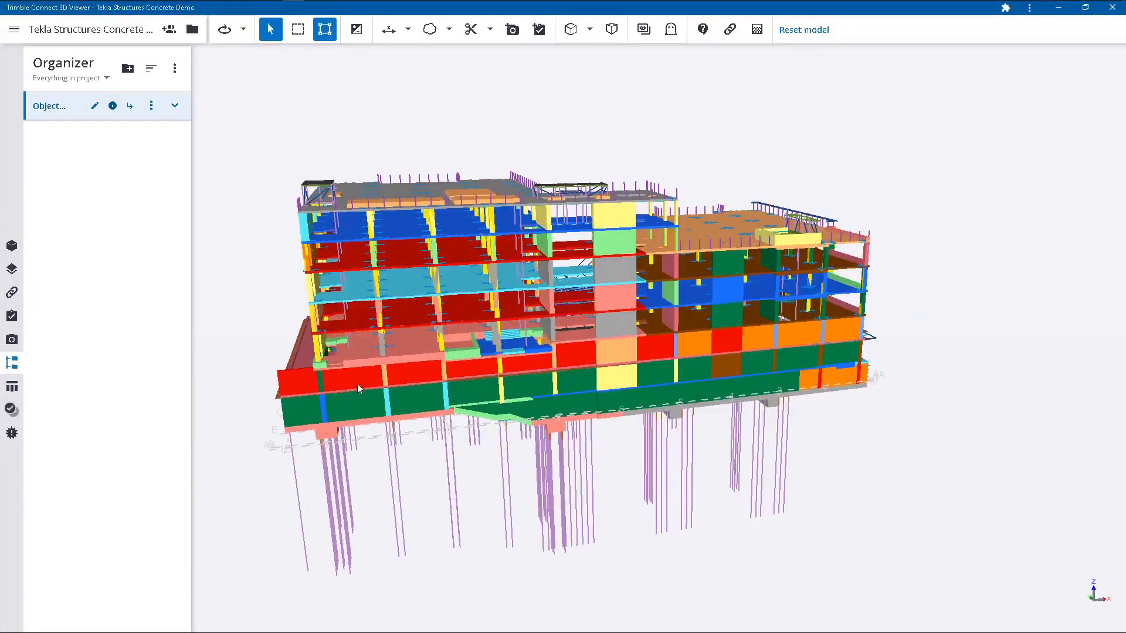
left_click(334, 432)
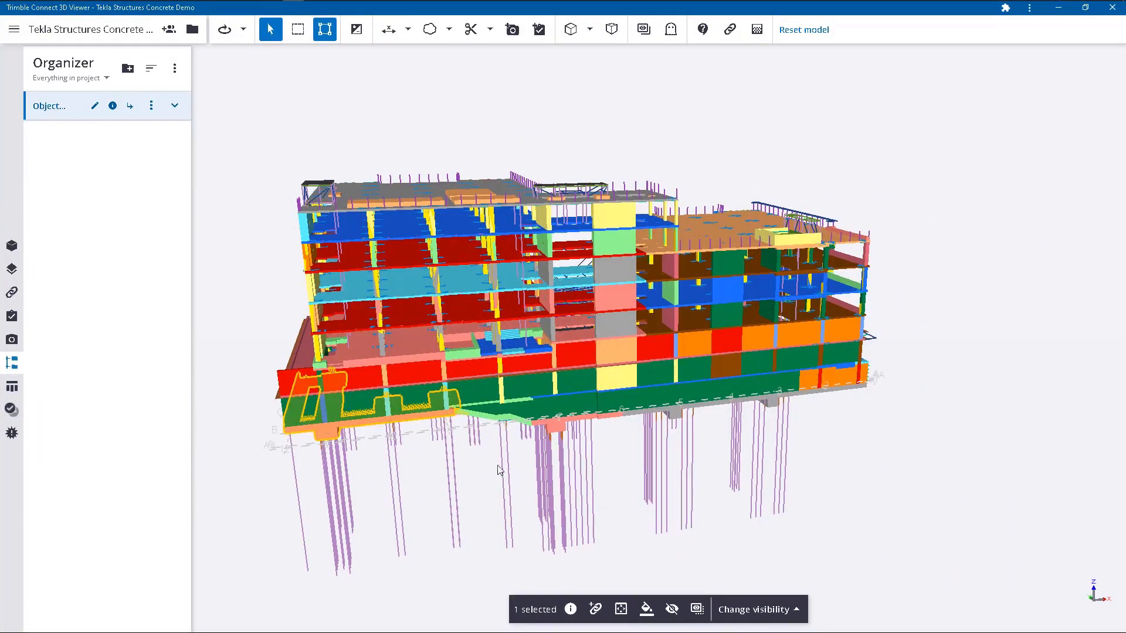
left_click(697, 609)
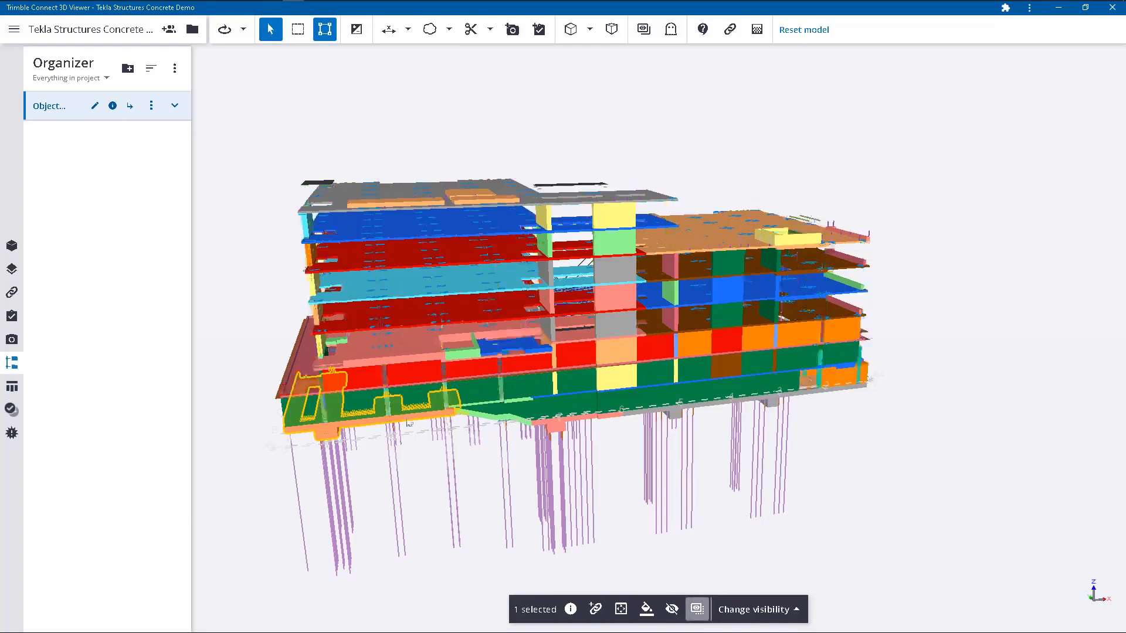
Leave assembly selection and hide the isolated foundation's concrete to expose the rebar cages.
scroll(268, 417, "up", 6)
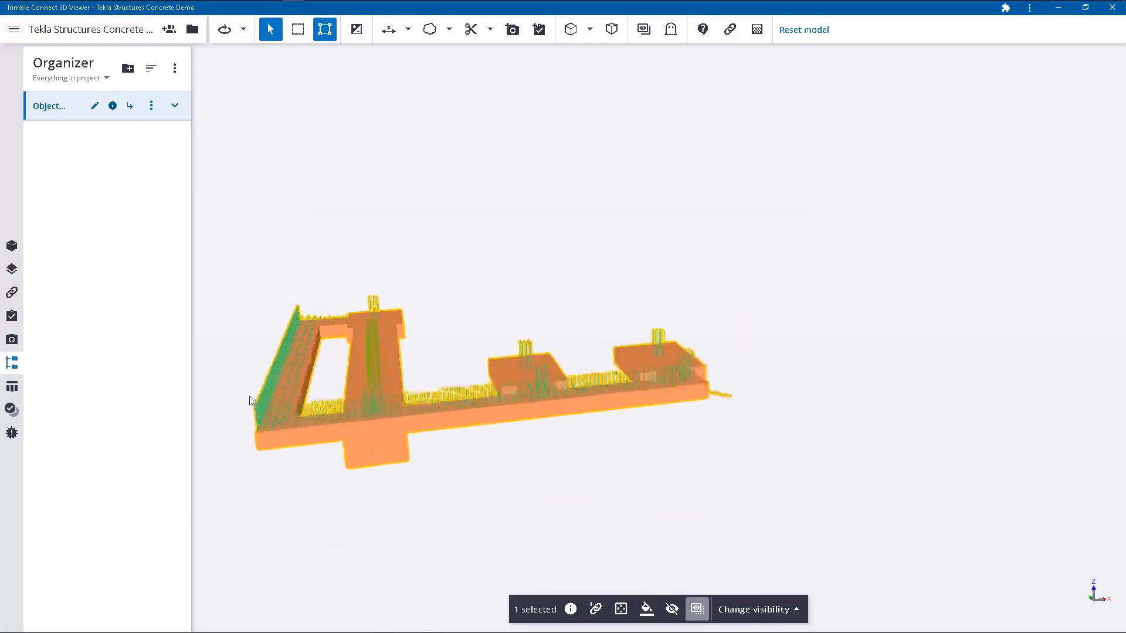
left_click_drag(463, 378, 668, 323)
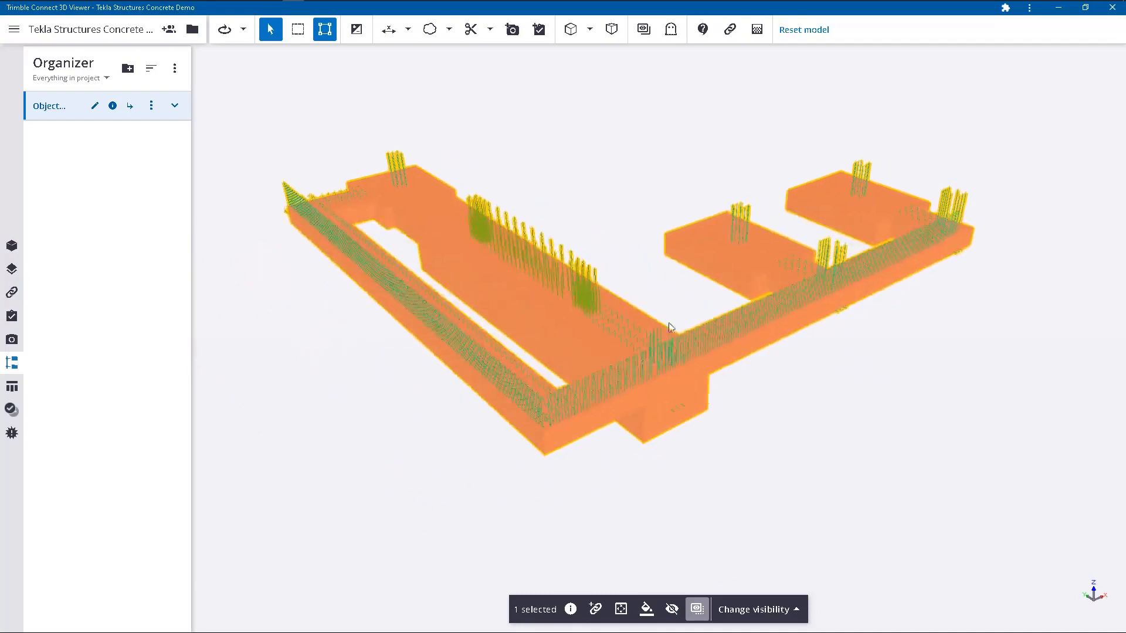
scroll(649, 339, "up", 3)
left_click(695, 573)
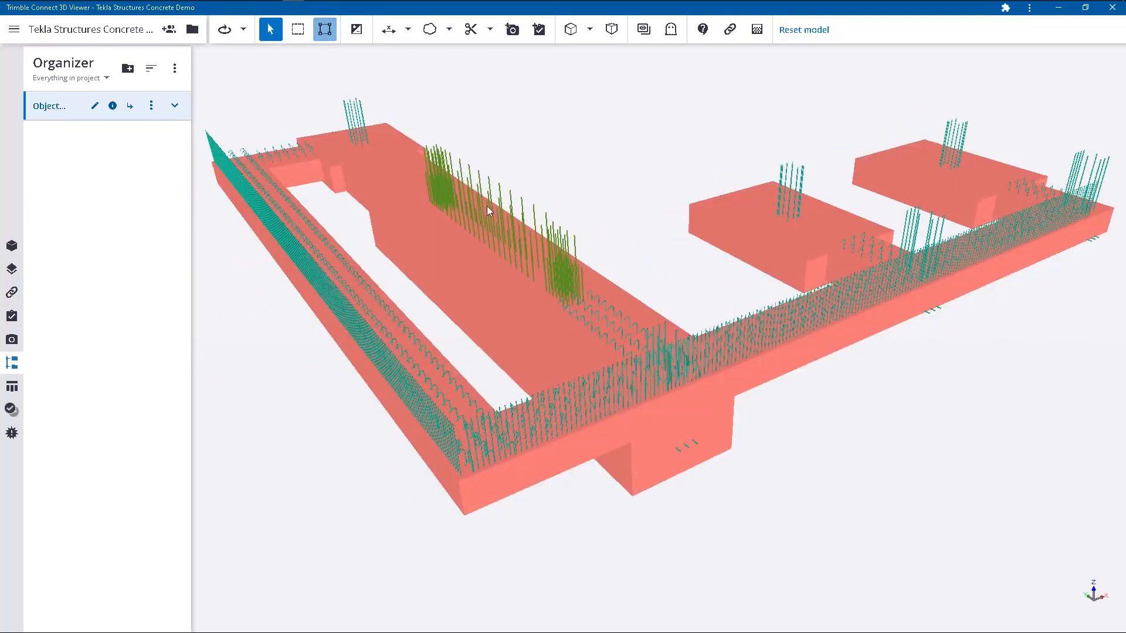
left_click(663, 417)
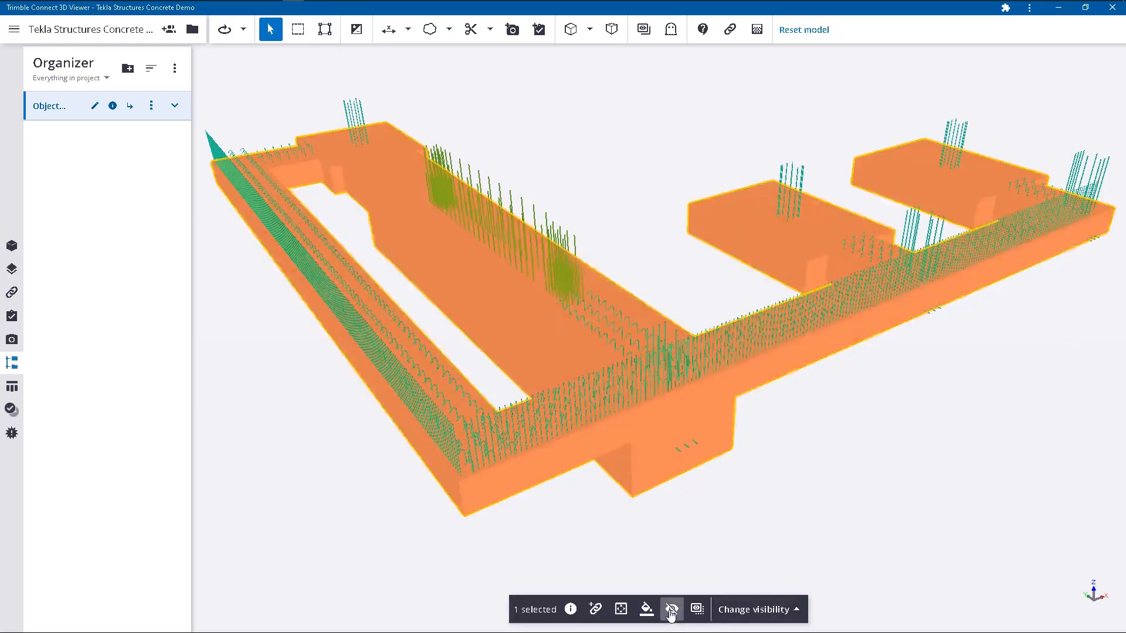
left_click(672, 609)
left_click(599, 233)
scroll(613, 185, "down", 3)
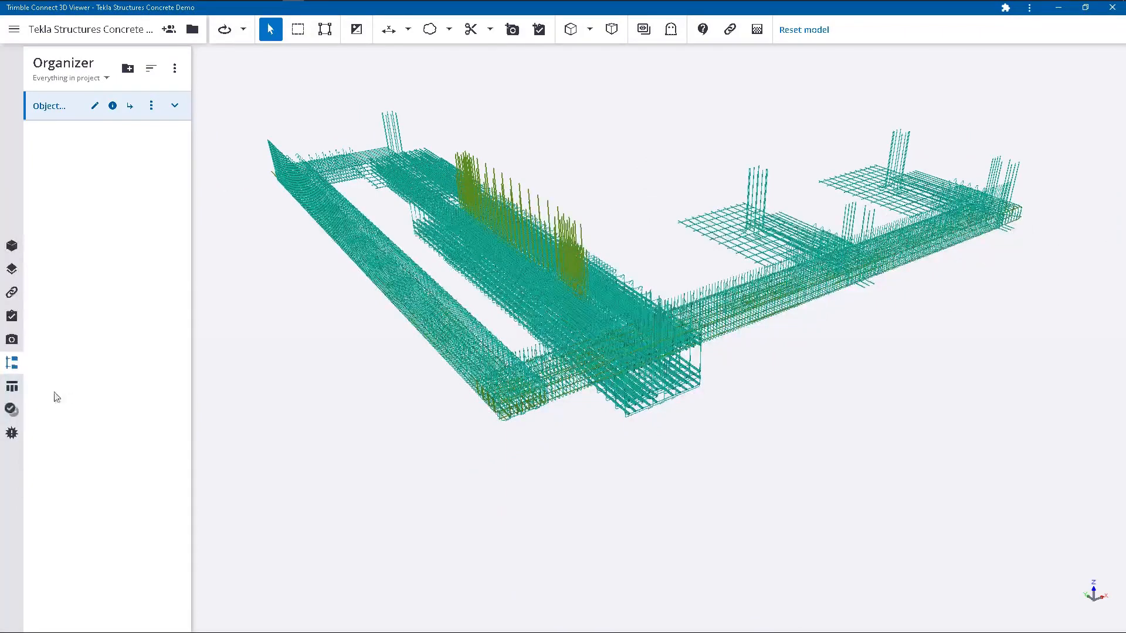
Area-select the exposed rebar to list it in the data table and colorize the bars by Name group.
left_click(12, 386)
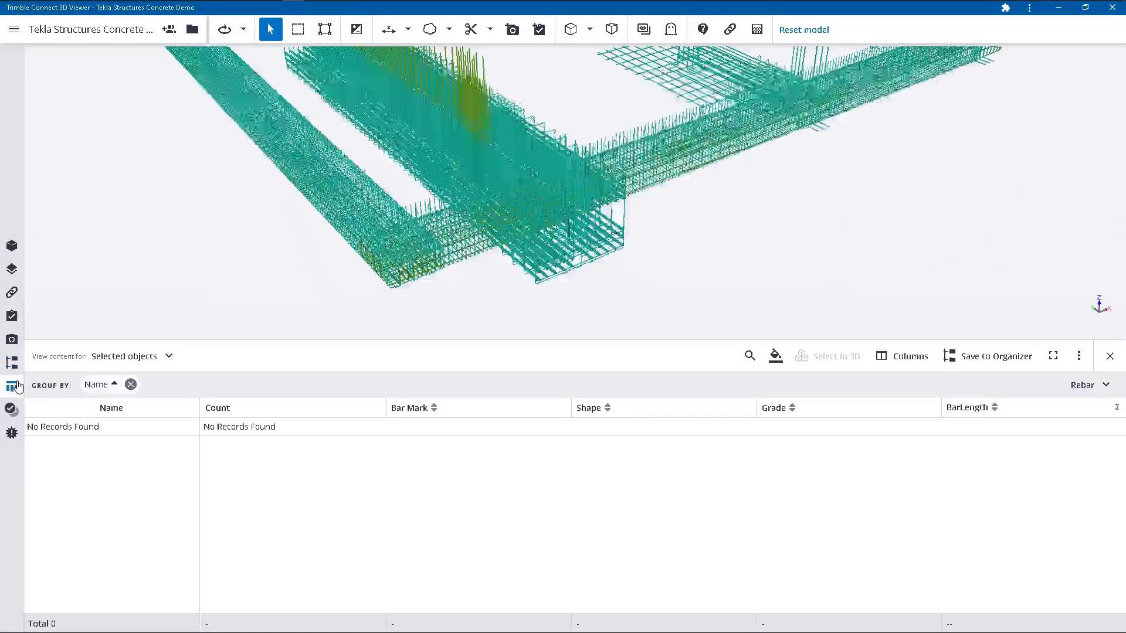
scroll(604, 332, "down", 3)
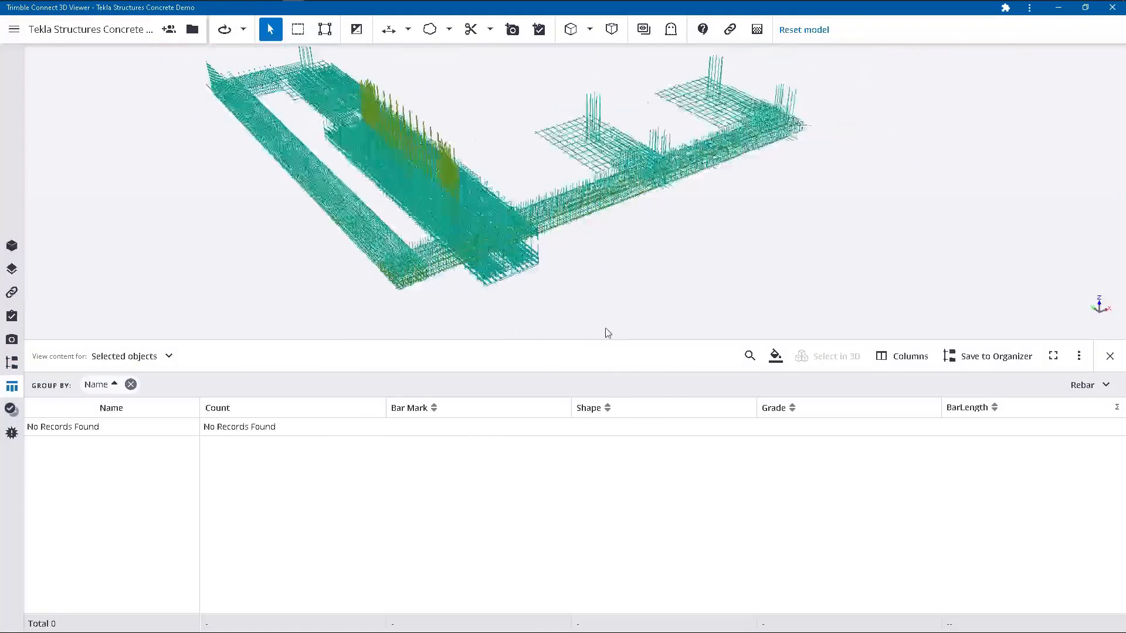
left_click(297, 30)
left_click_drag(232, 50, 759, 296)
scroll(469, 237, "up", 3)
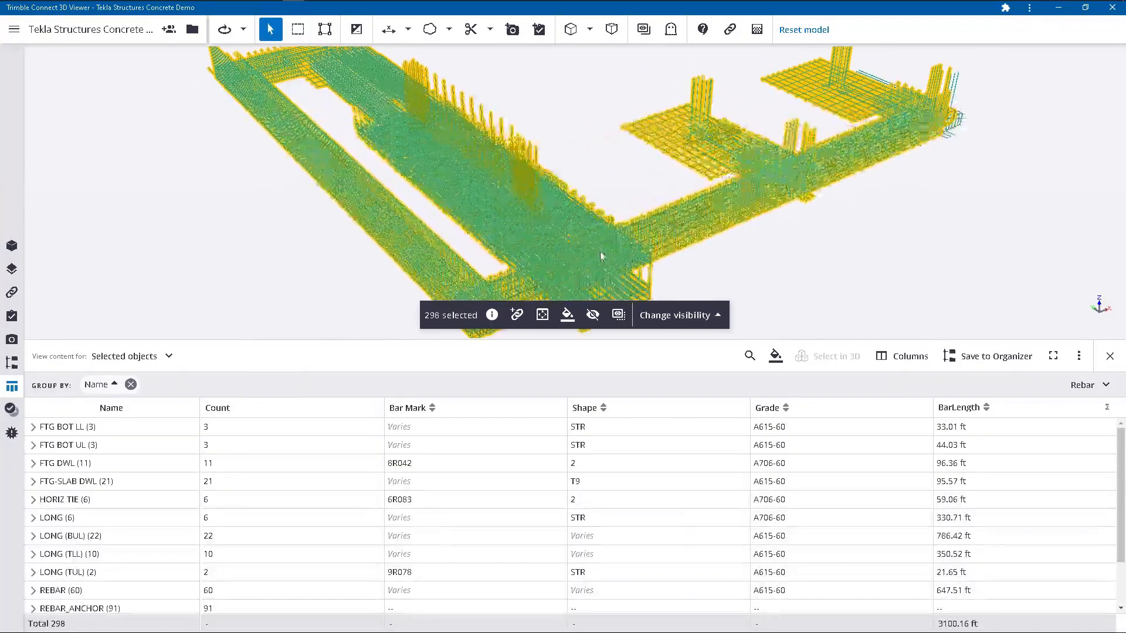
scroll(575, 246, "up", 3)
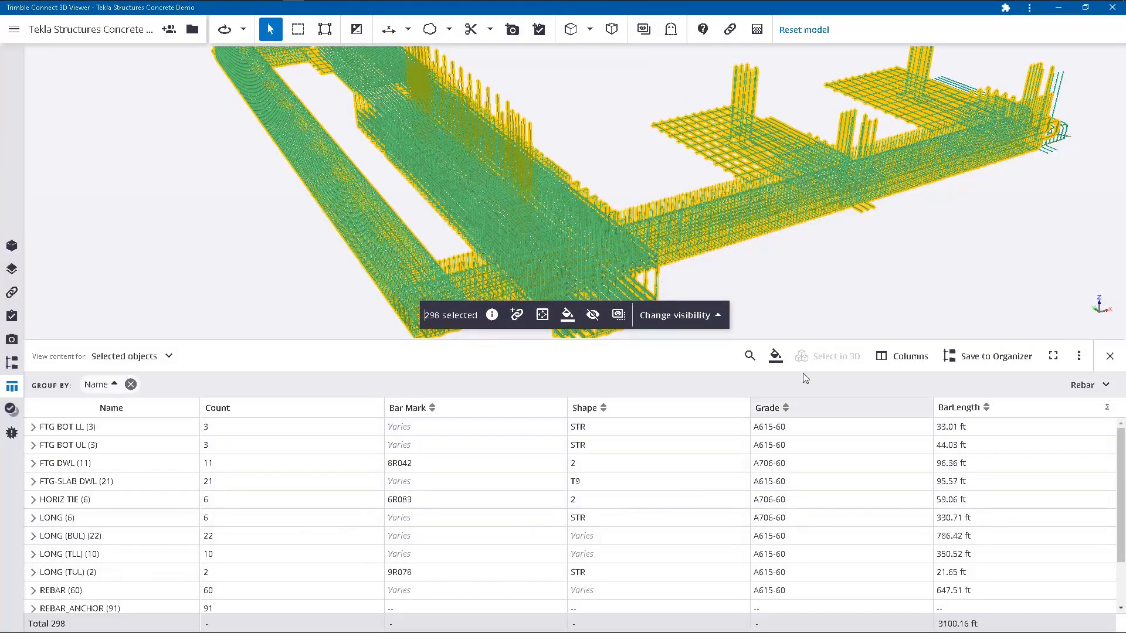
left_click(775, 356)
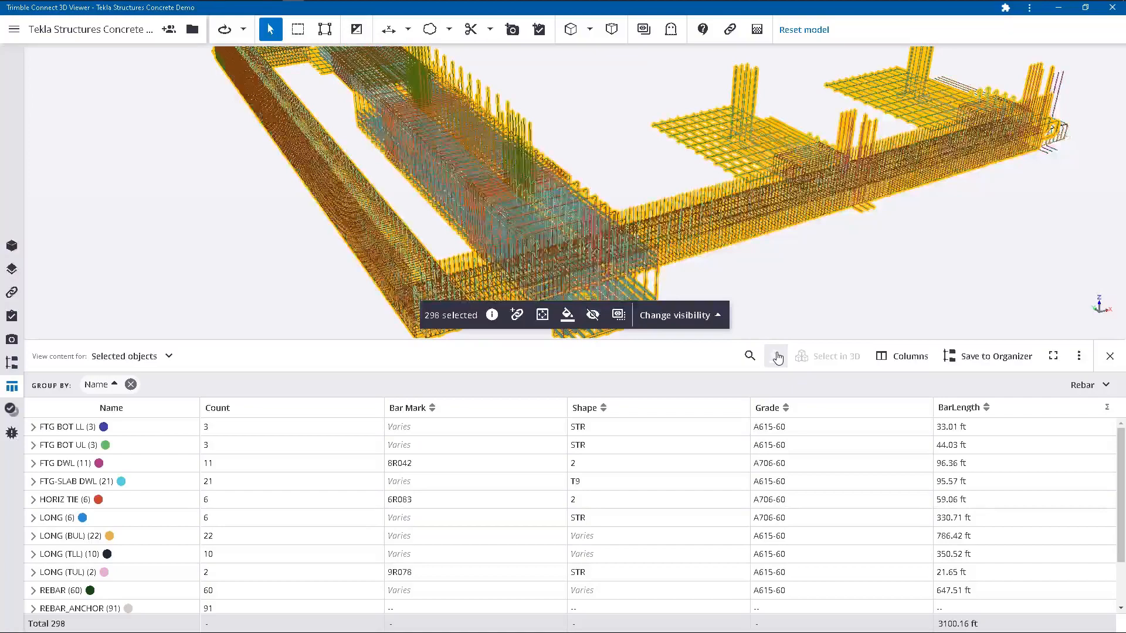
Clear the rebar selection and inspect the colorized foundation cages from a low, close-up angle.
left_click(622, 156)
scroll(582, 254, "up", 5)
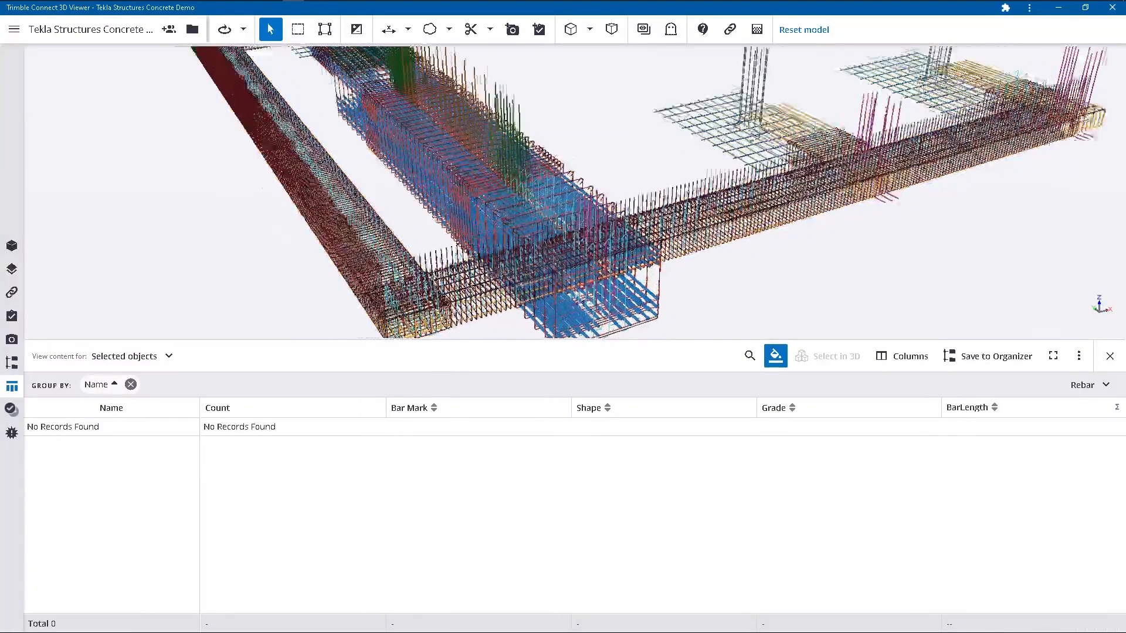
left_click_drag(582, 254, 637, 305)
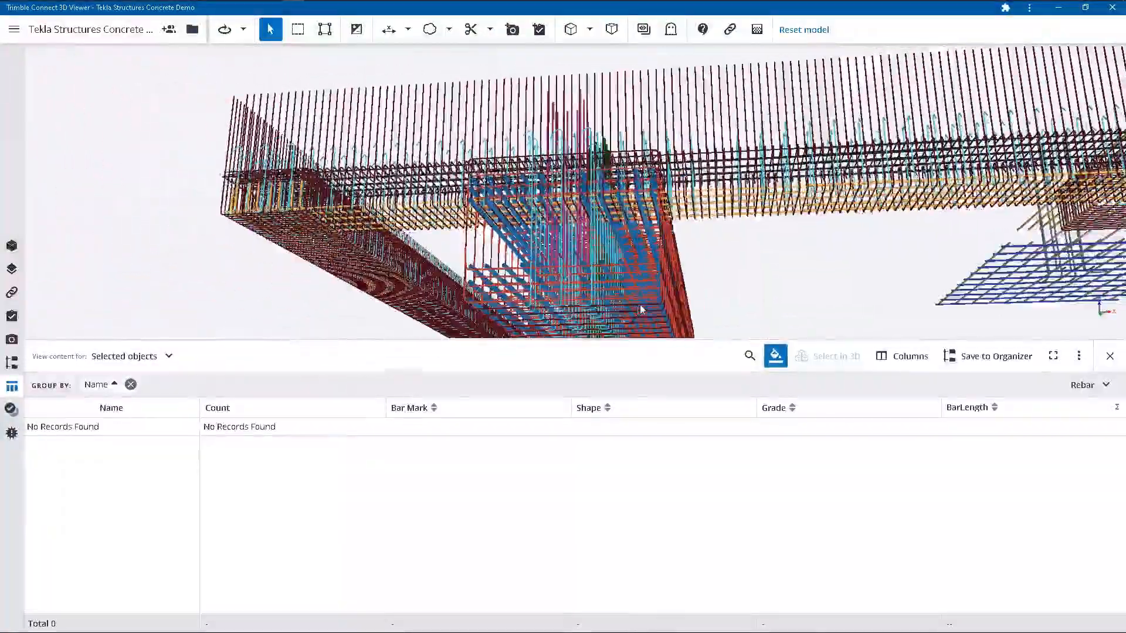
Save the Name-grouped rebar to the Organizer, expand the saved group, and rename it Rebar Pour 1.
left_click(972, 364)
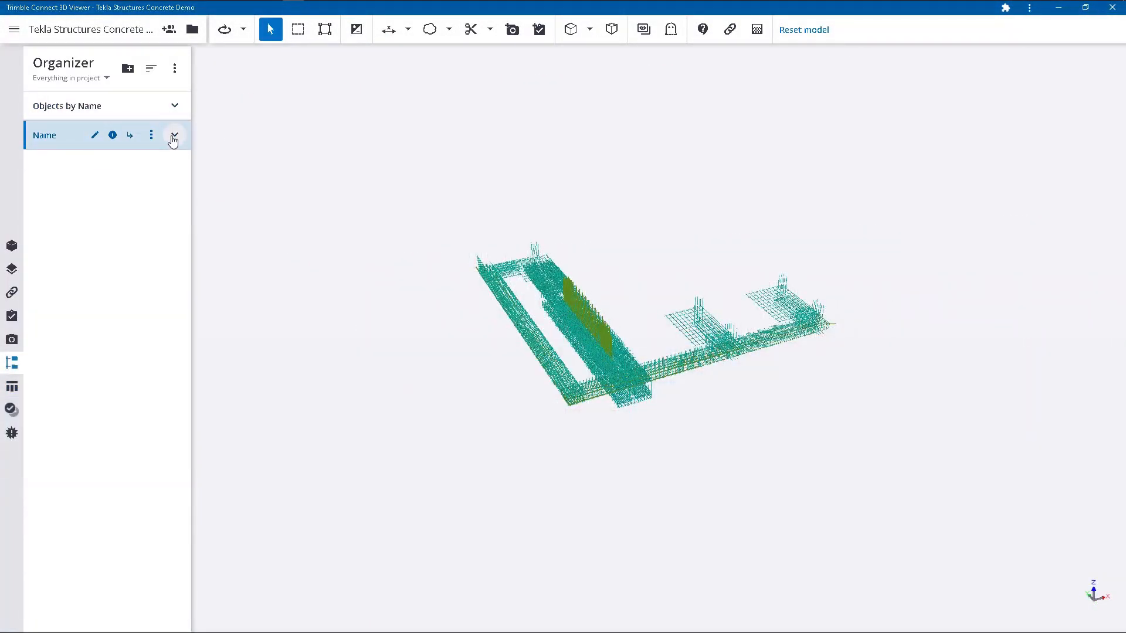
left_click(174, 136)
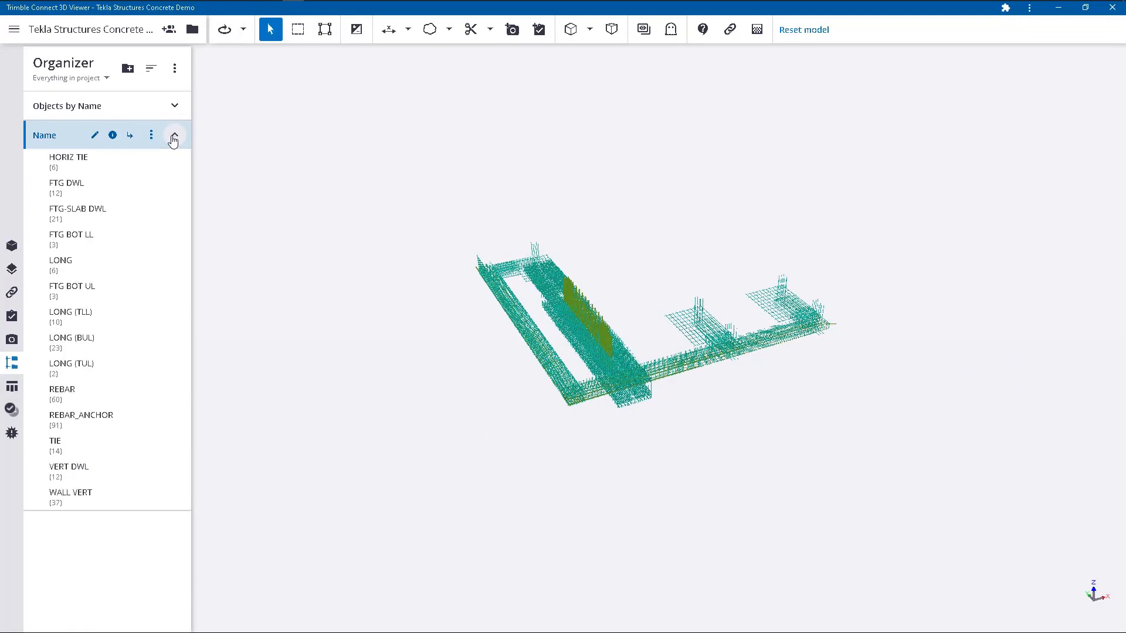
left_click(95, 135)
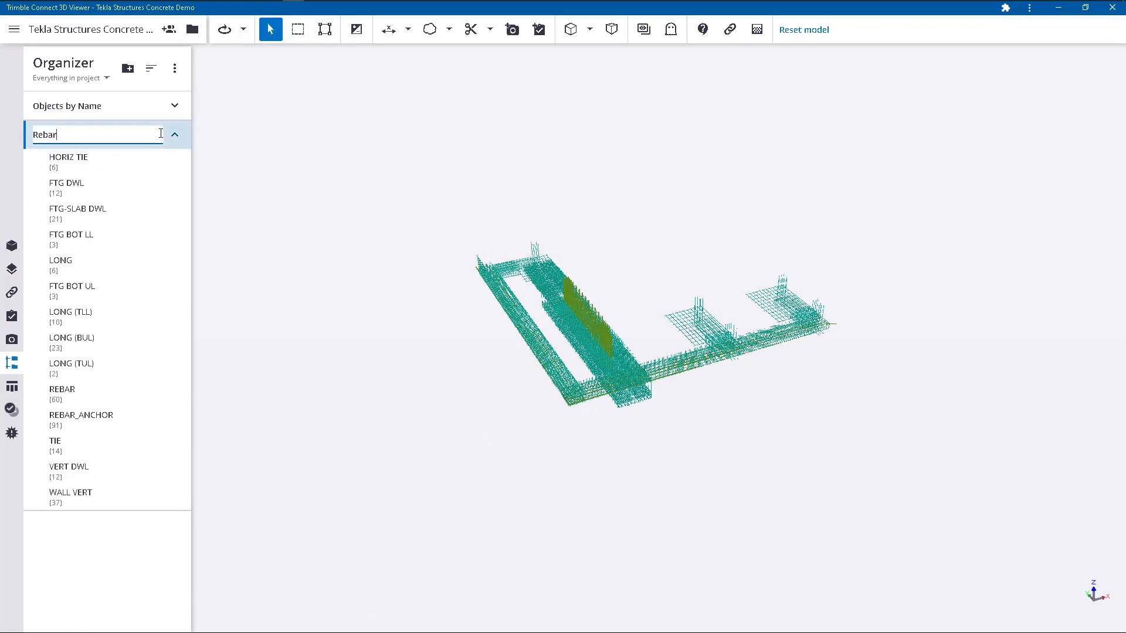
type("Rebar Pour 1")
key("Return")
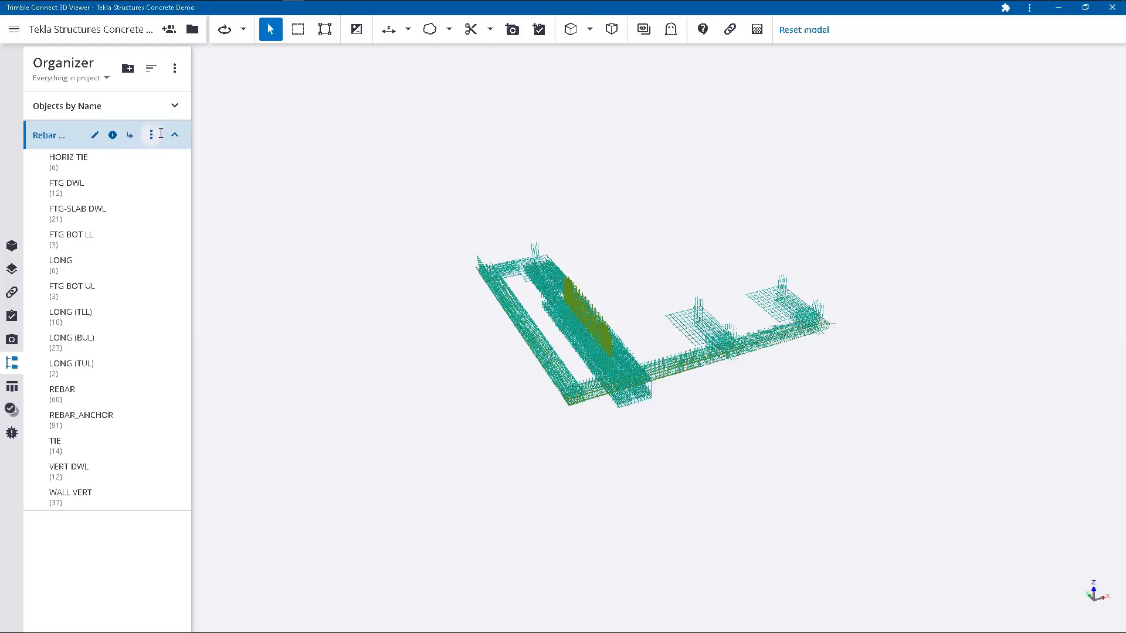
Highlight the HORIZ TIE, FTG DWL, FTG-SLAB DWL, FTG BOT LL, FTG BOT UL and REBAR subgroups of Rebar Pour 1 one after another.
left_click(108, 163)
scroll(585, 332, "up", 2)
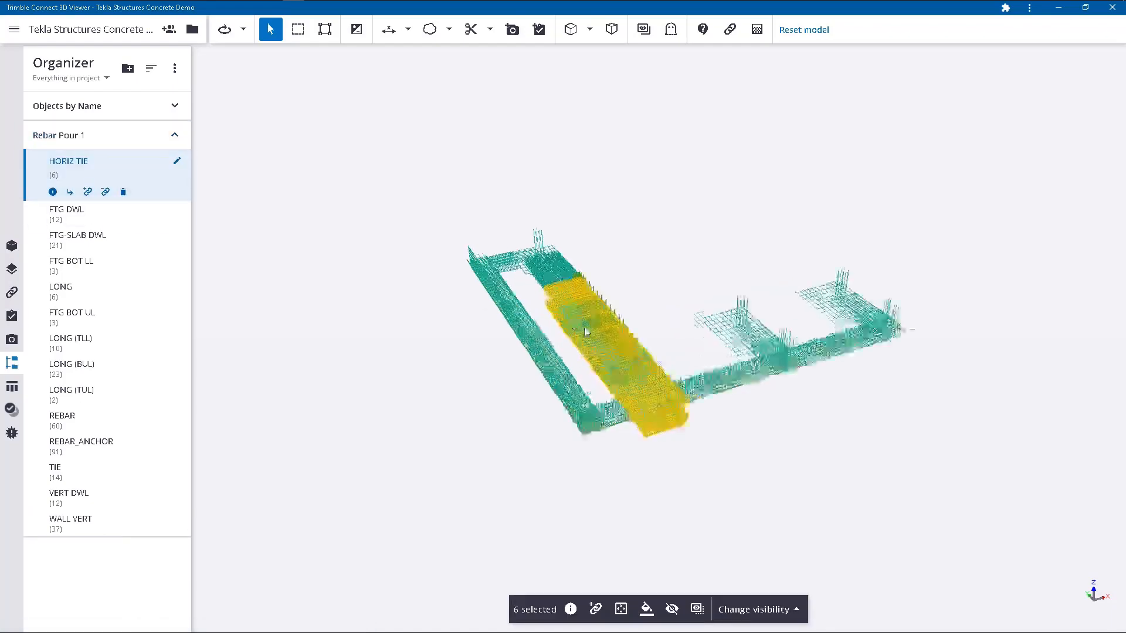
scroll(586, 332, "up", 2)
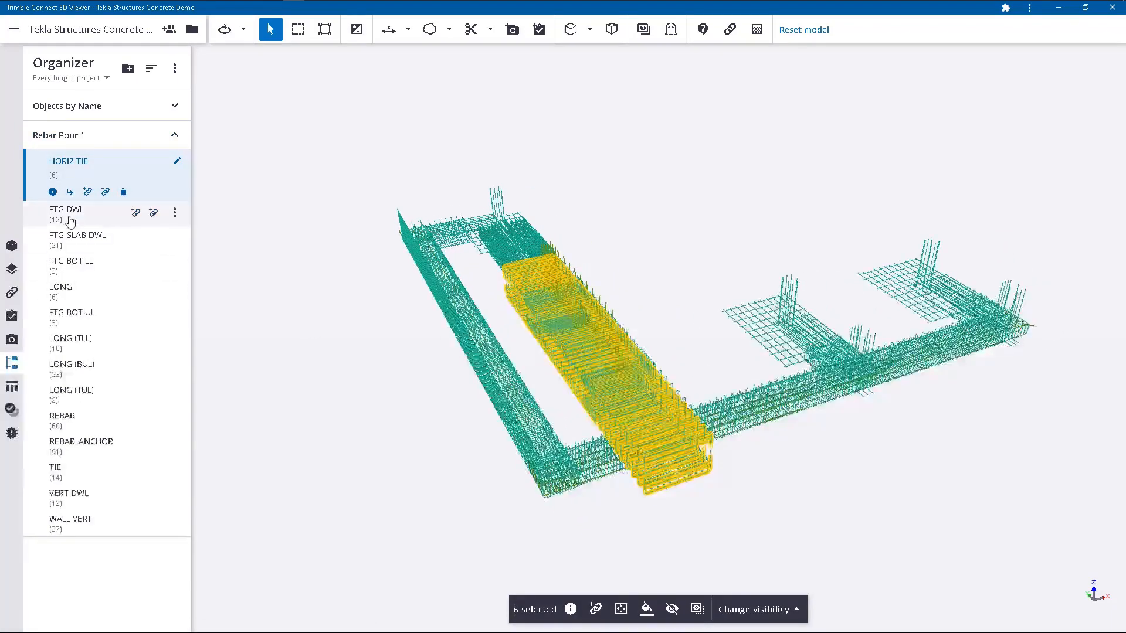
left_click(70, 217)
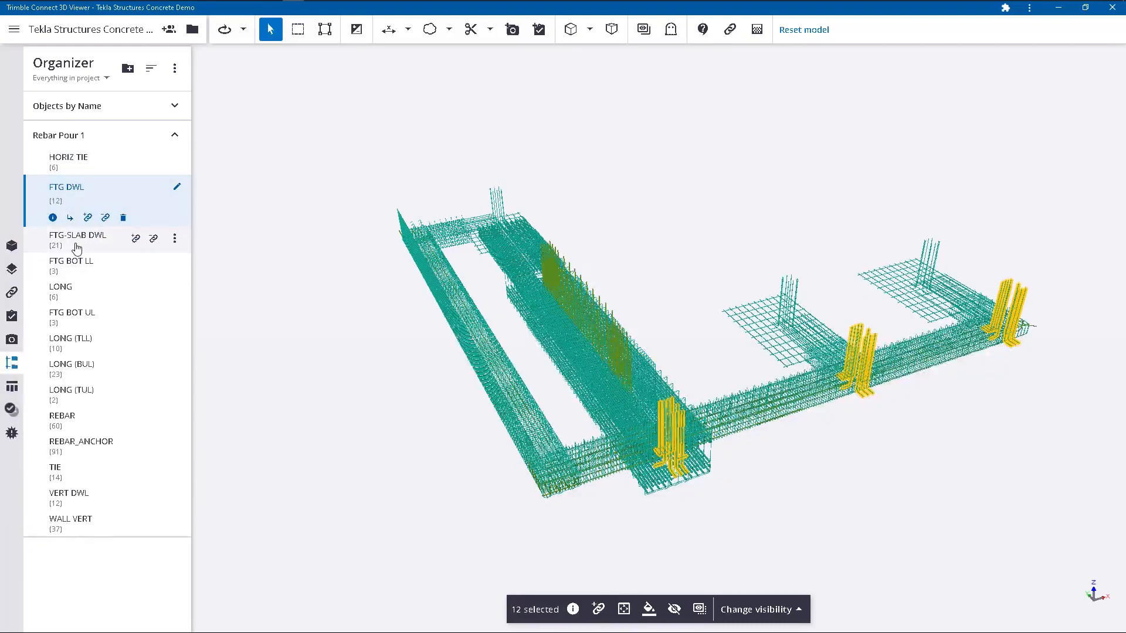
left_click(74, 240)
left_click(75, 269)
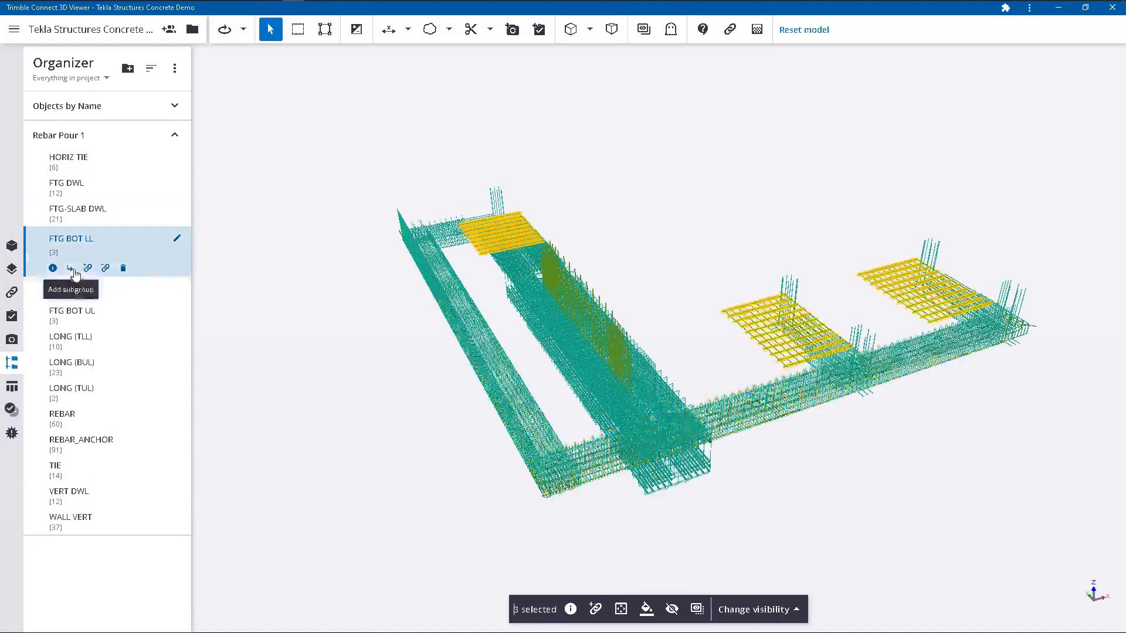
left_click(83, 320)
left_click(65, 396)
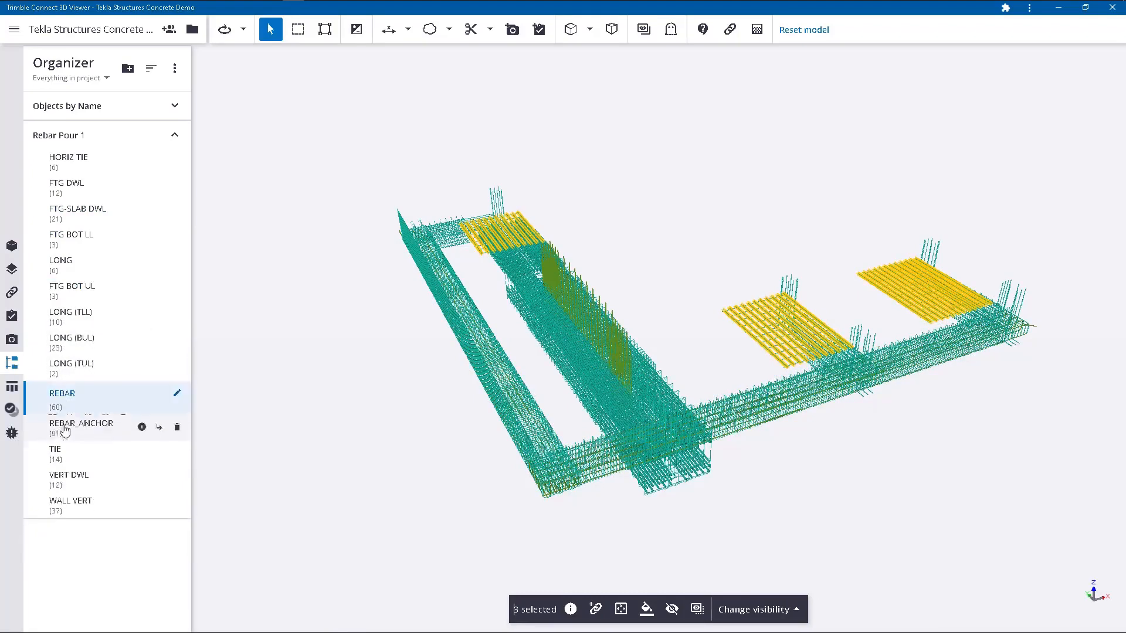
Isolate the VERT DWL bars of Rebar Pour 1 in the model and examine one dowel cluster up close.
left_click(68, 495)
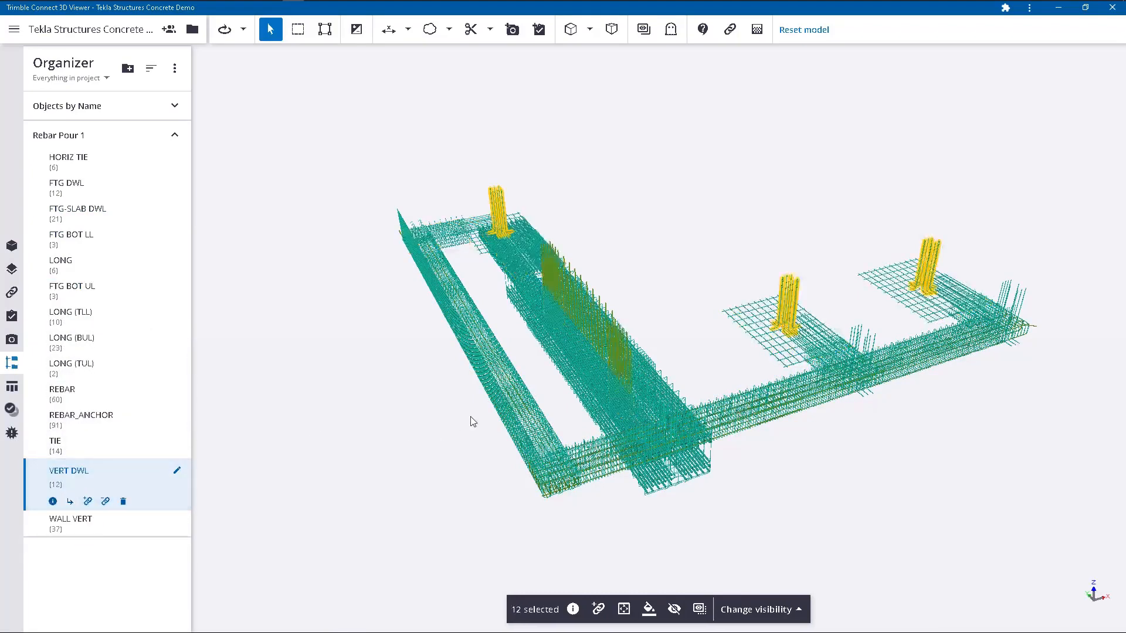
left_click_drag(593, 372, 622, 357)
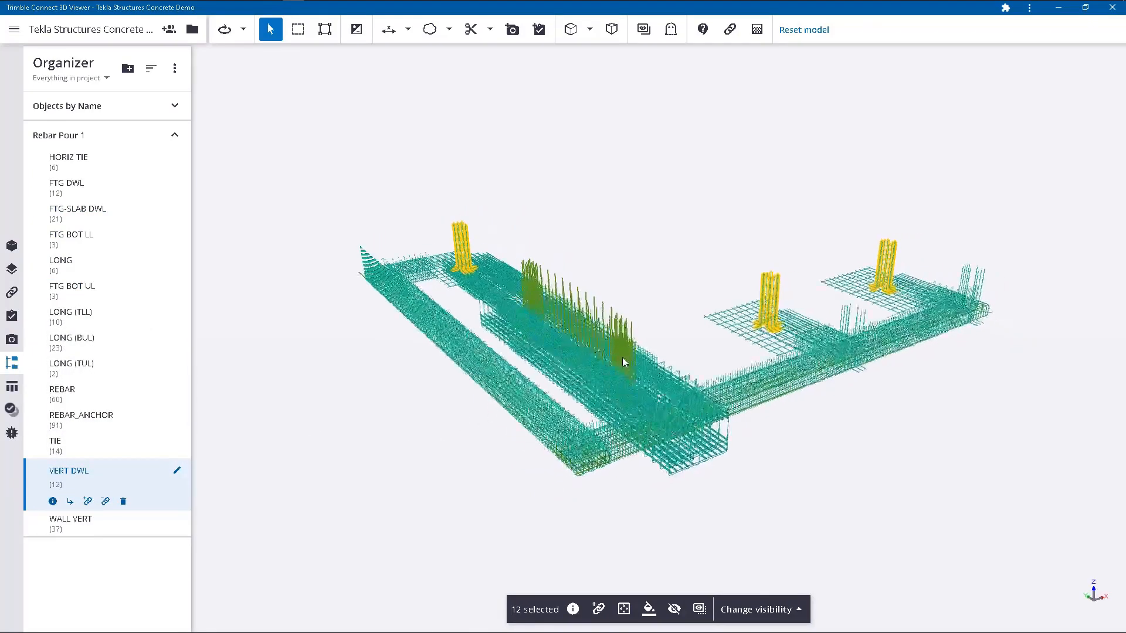
left_click(699, 609)
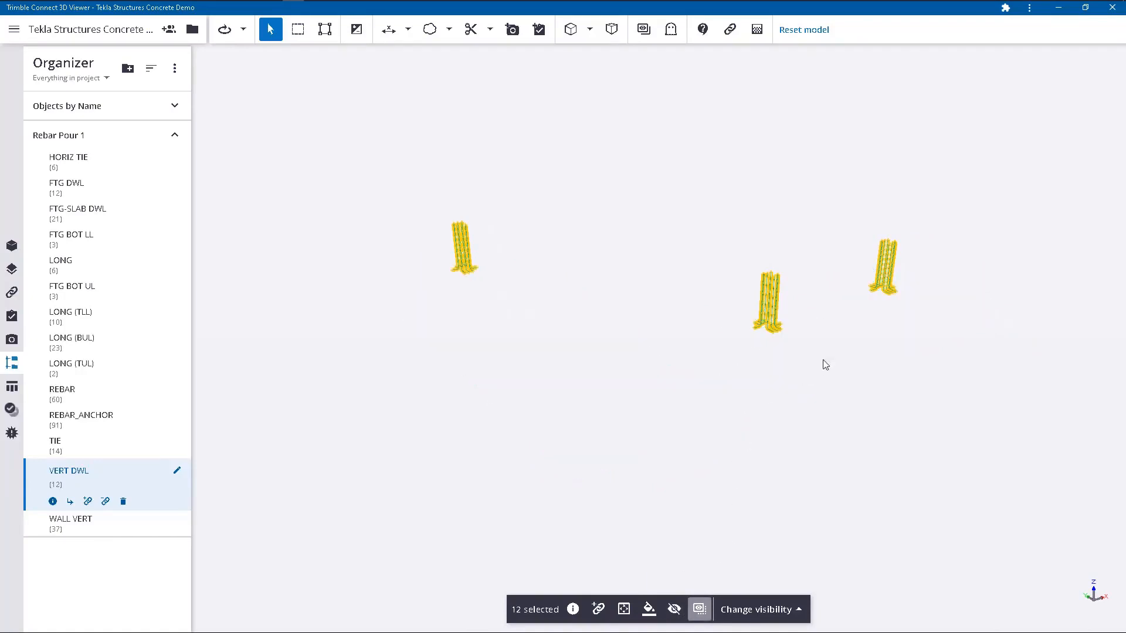
scroll(810, 340, "up", 2)
scroll(789, 312, "up", 6)
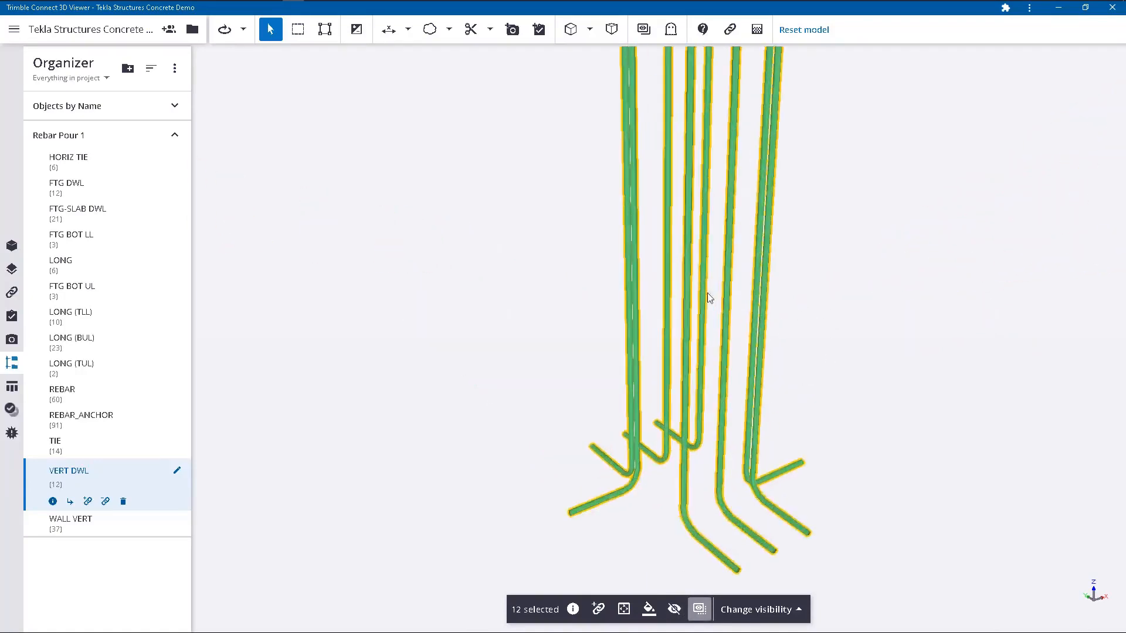
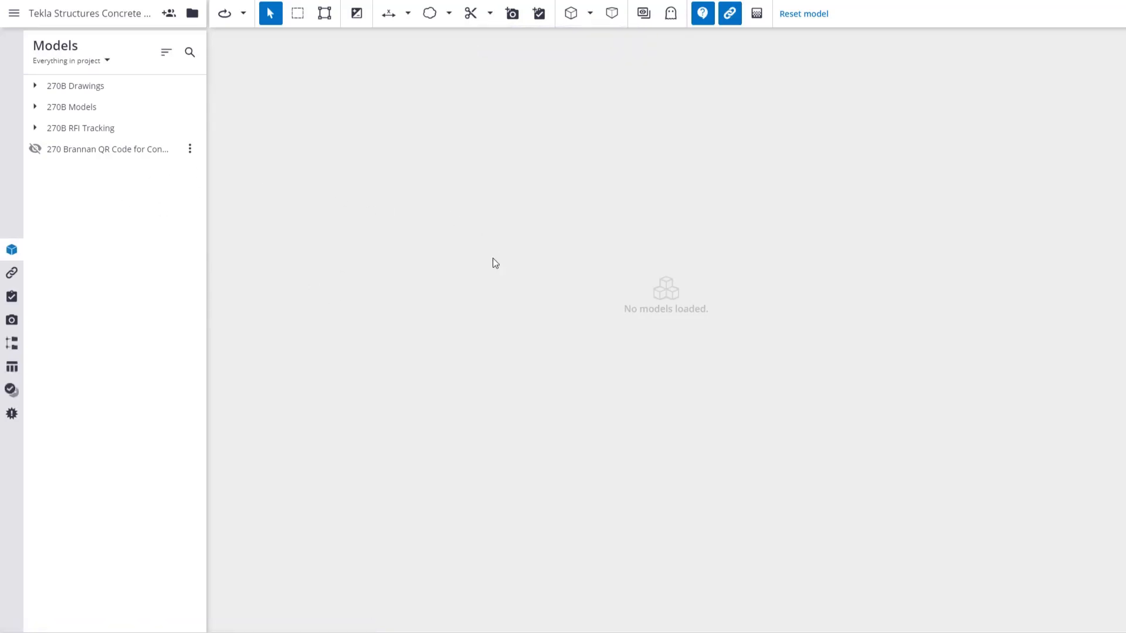
Load the 270B-MAIN-Pours.ifcZIP model from the Concrete folder of 270B Models and clear any object selection.
left_click(35, 106)
left_click(44, 128)
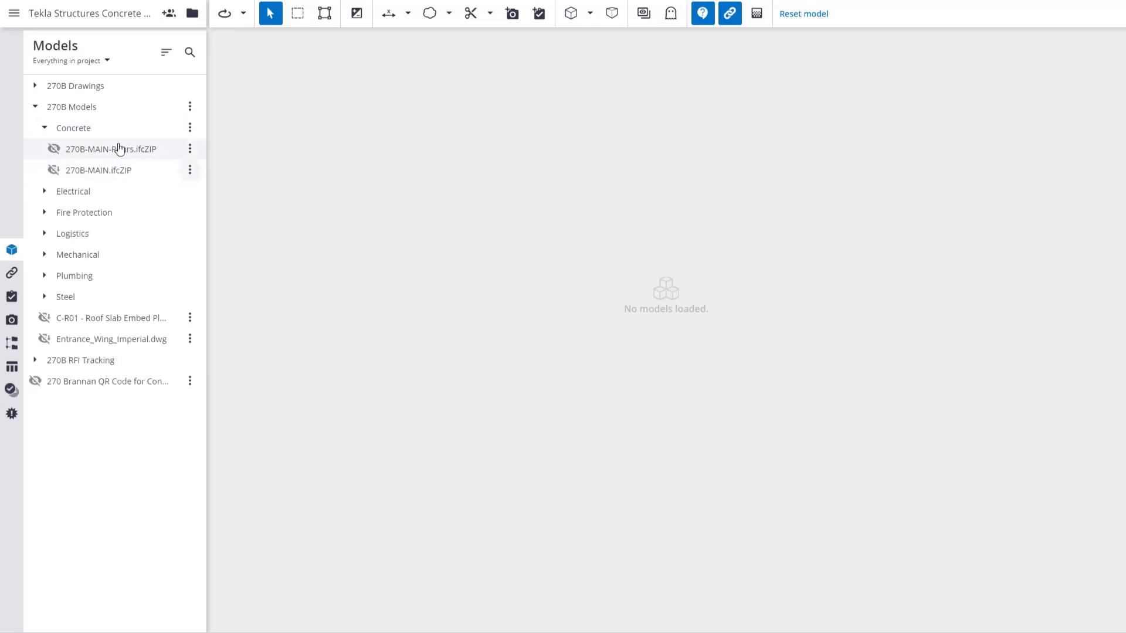
left_click(55, 152)
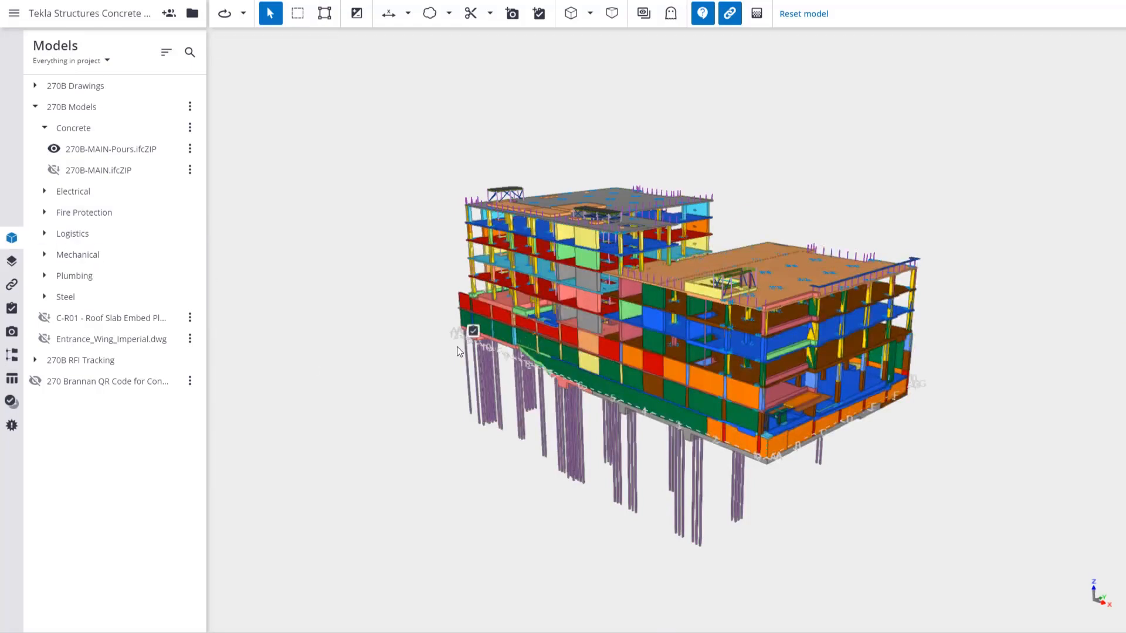
left_click(474, 332)
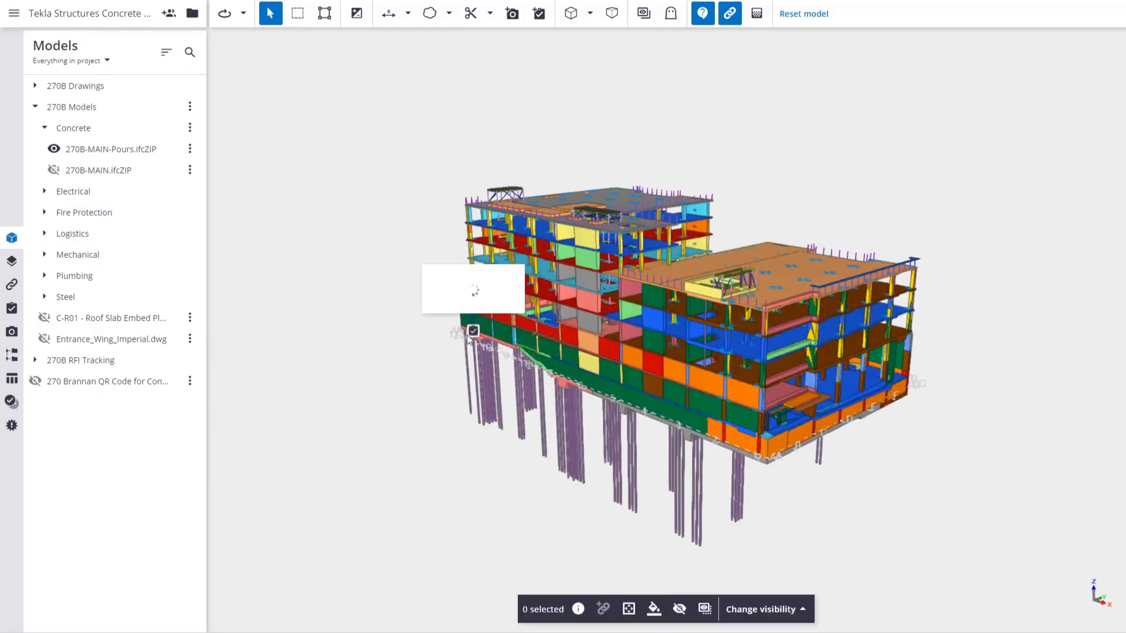
left_click(412, 127)
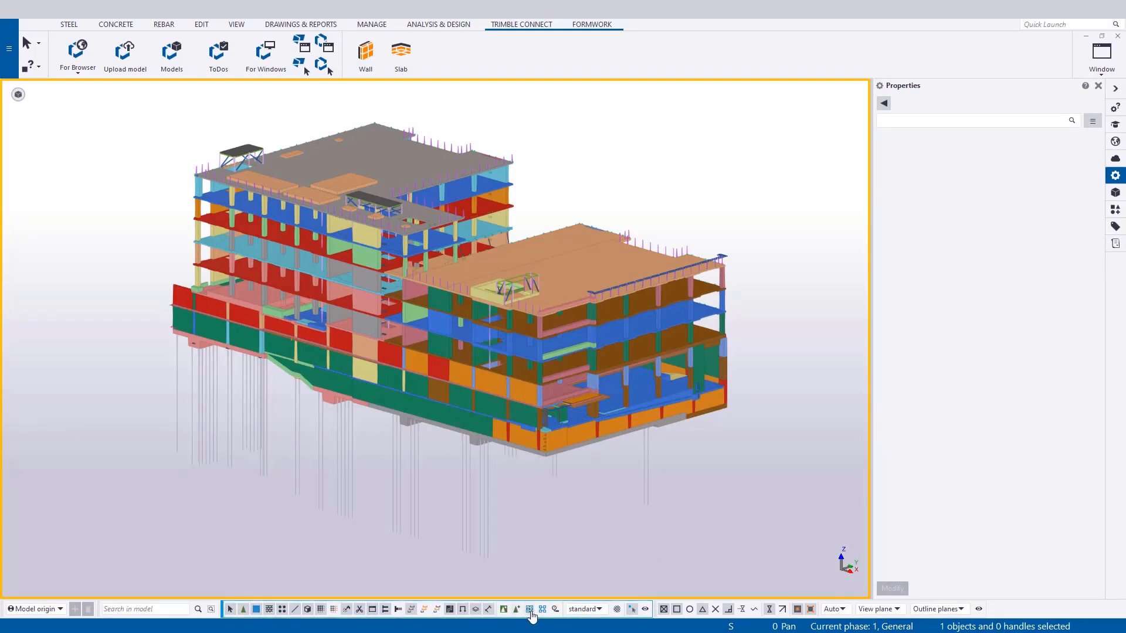
Switch to Tekla Structures, show only the foundation pour unit at the building's near corner, and deselect it.
left_click(187, 346)
right_click(199, 391)
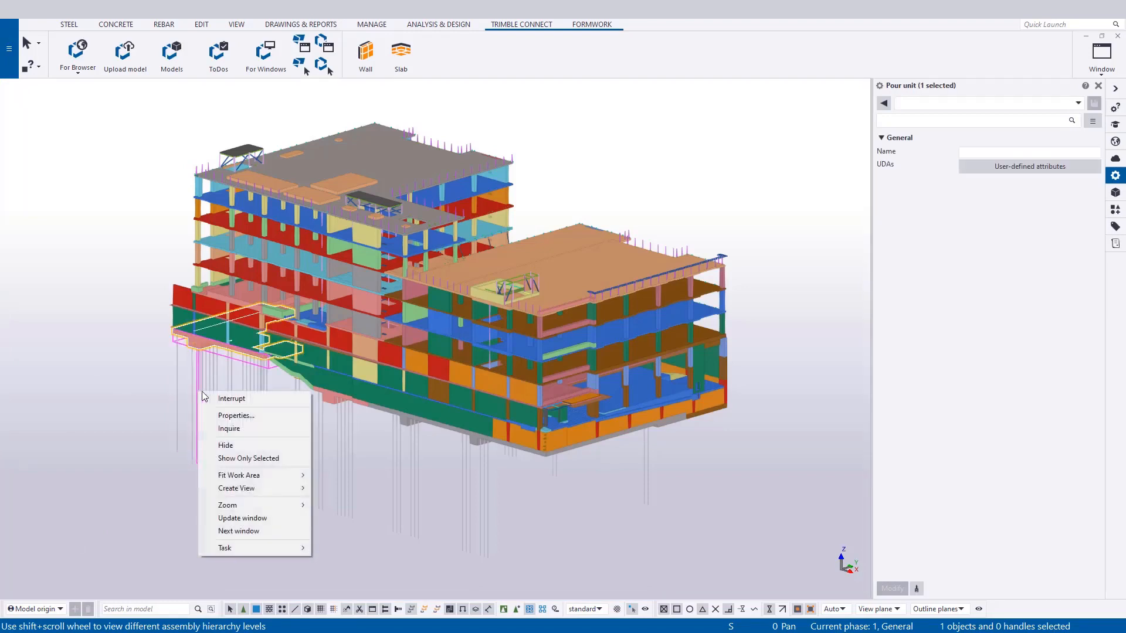
left_click(274, 462)
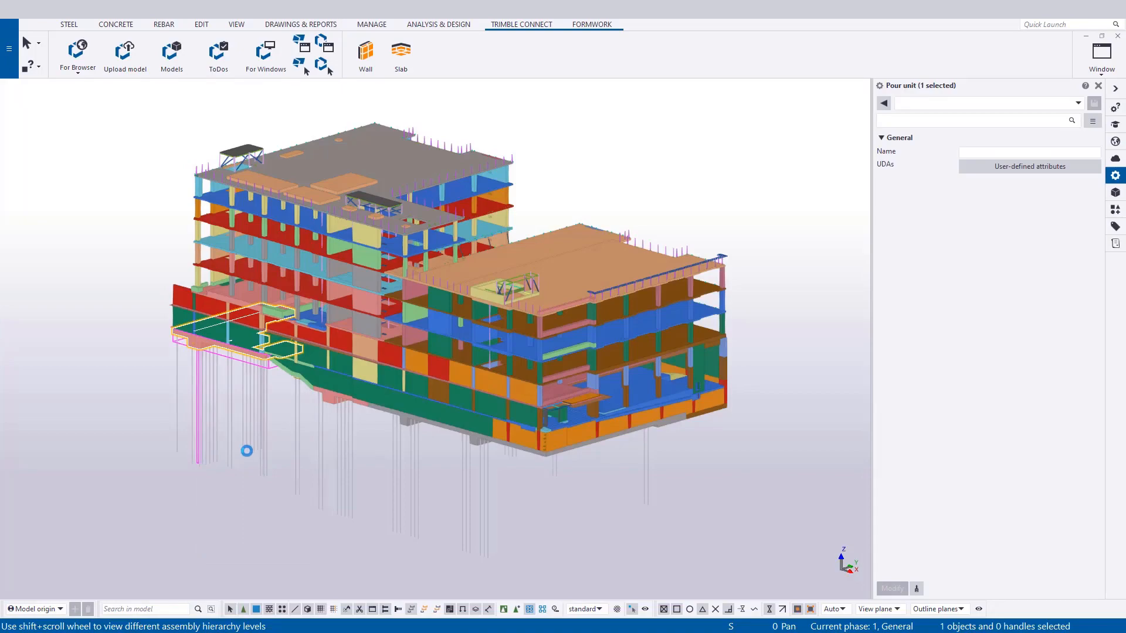
scroll(188, 351, "up", 10)
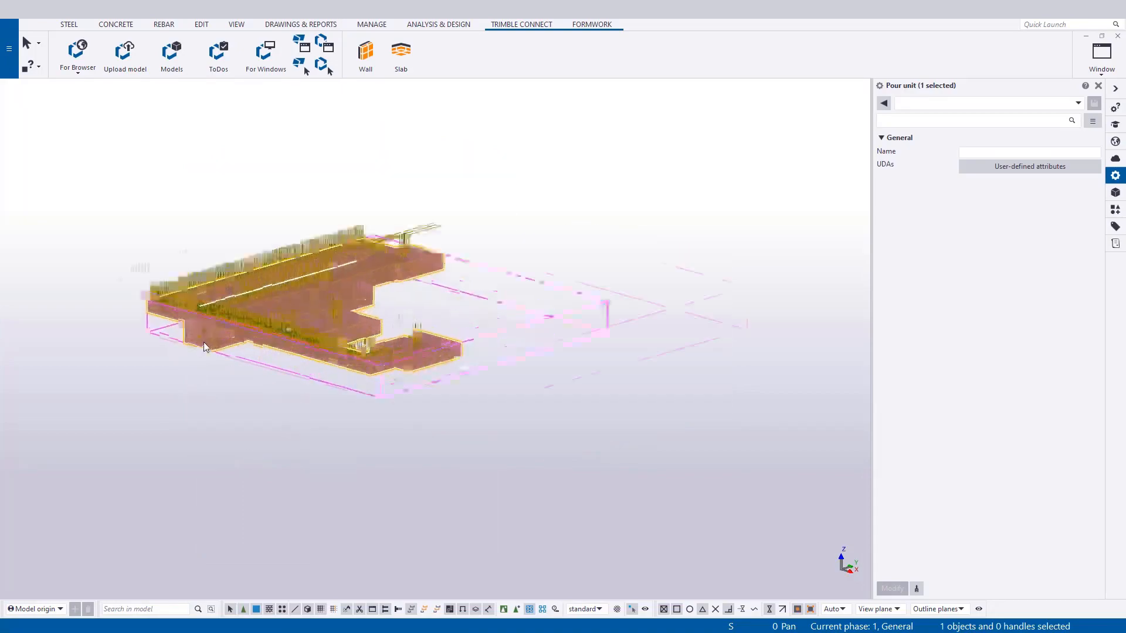
scroll(248, 350, "up", 3)
left_click(263, 342)
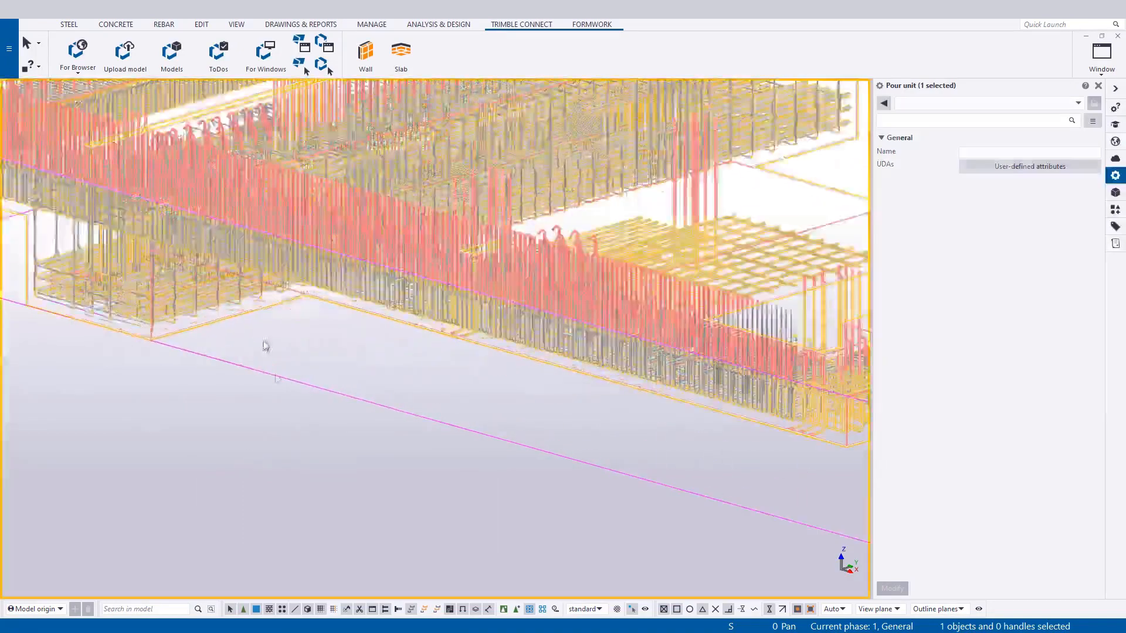
scroll(275, 376, "down", 3)
scroll(321, 403, "down", 8)
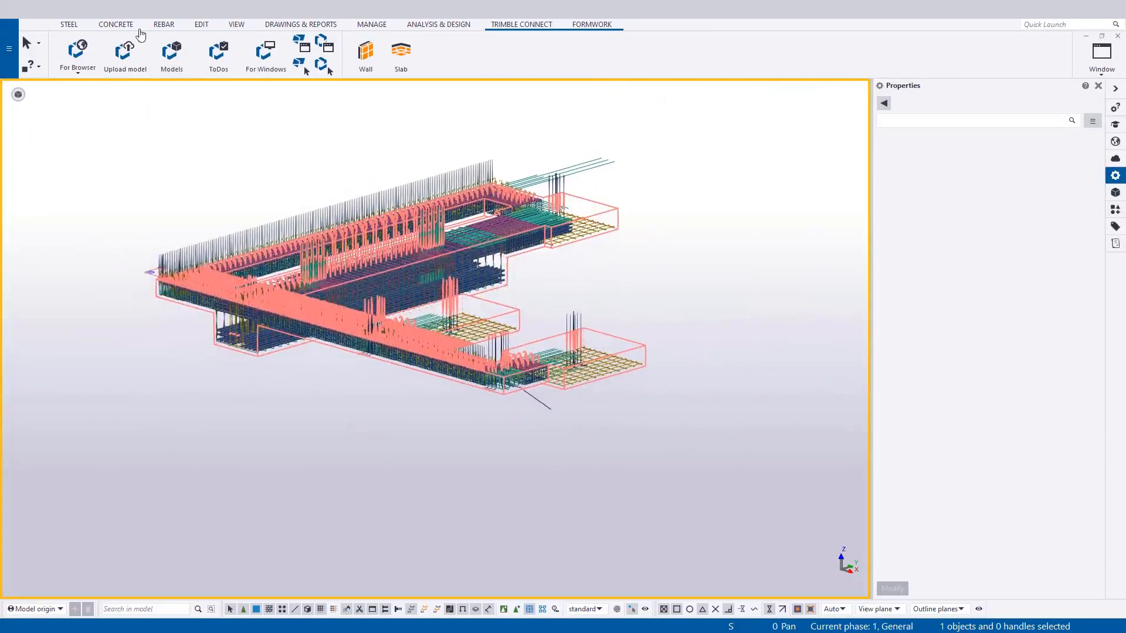
Bring up the Document manager and open the general arrangement drawing R4.2, POUR 4.
left_click(286, 27)
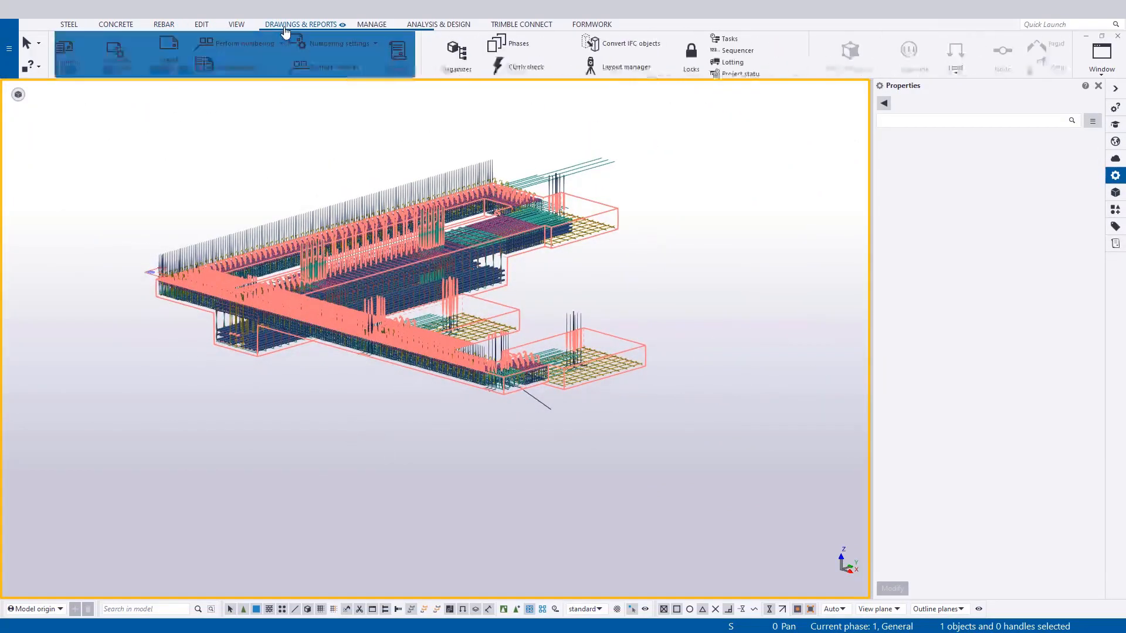
left_click(88, 66)
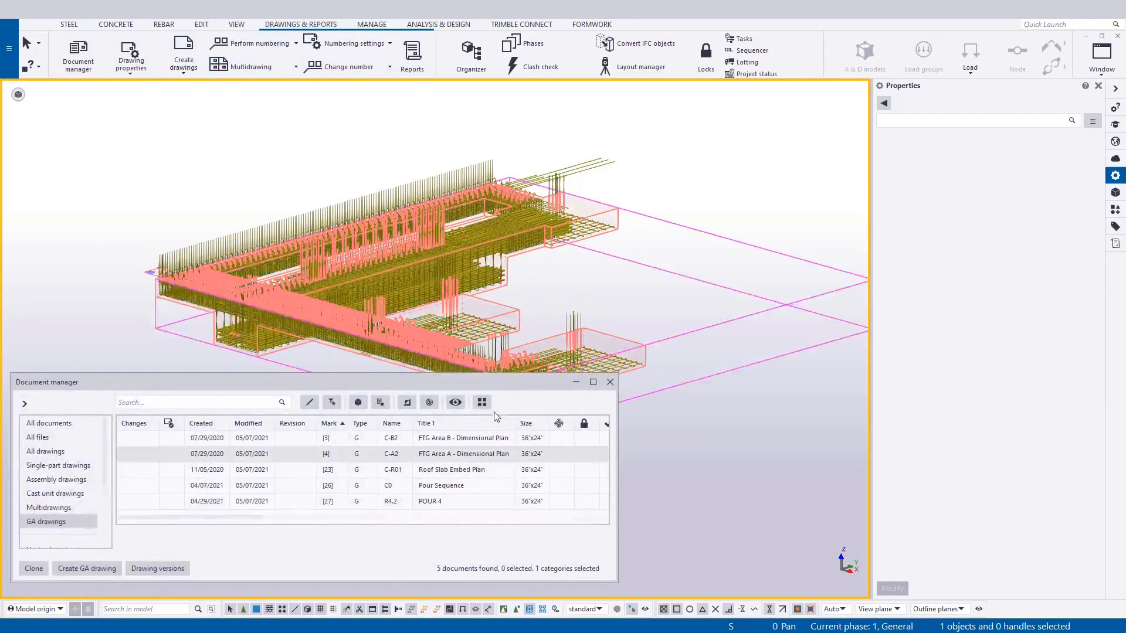
scroll(434, 321, "down", 2)
middle_click_drag(548, 366, 394, 288)
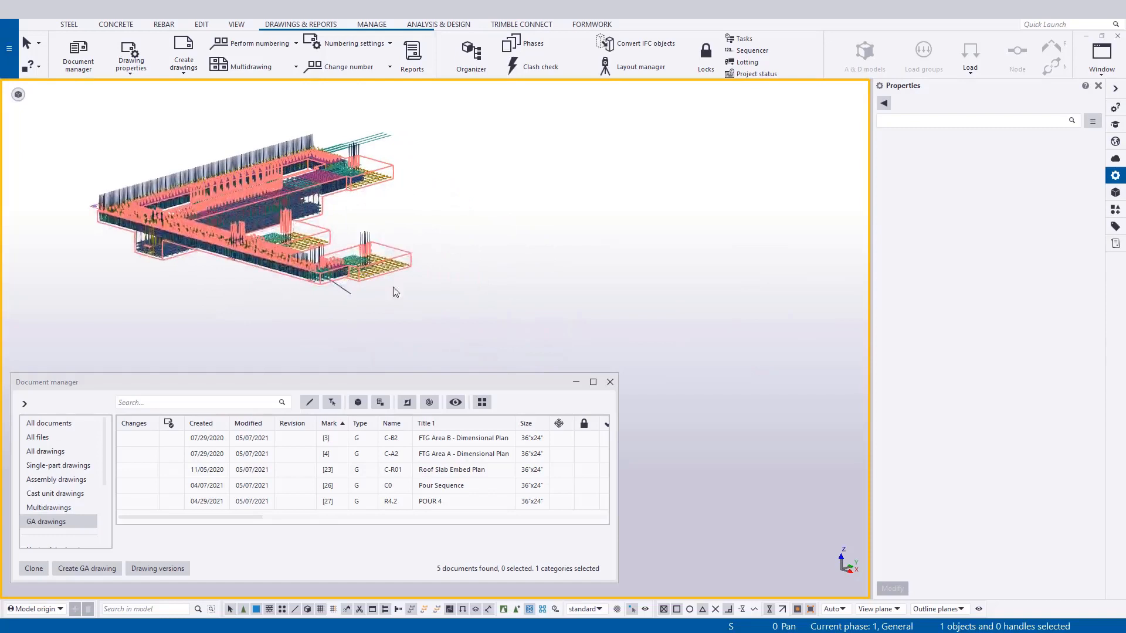
left_click(489, 503)
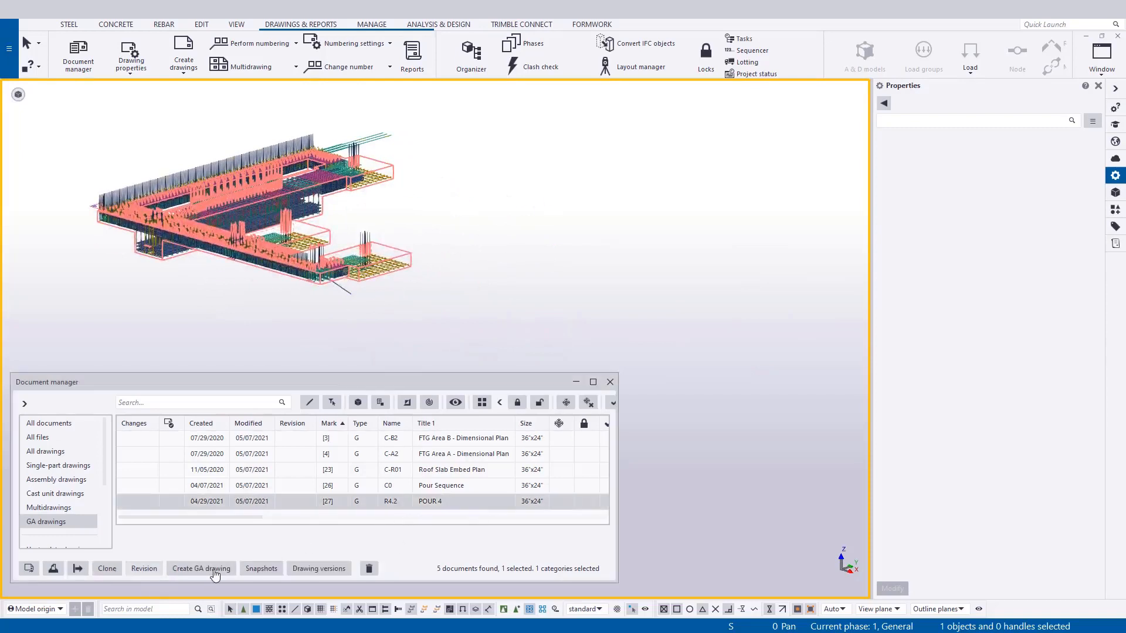
right_click(405, 505)
left_click(341, 247)
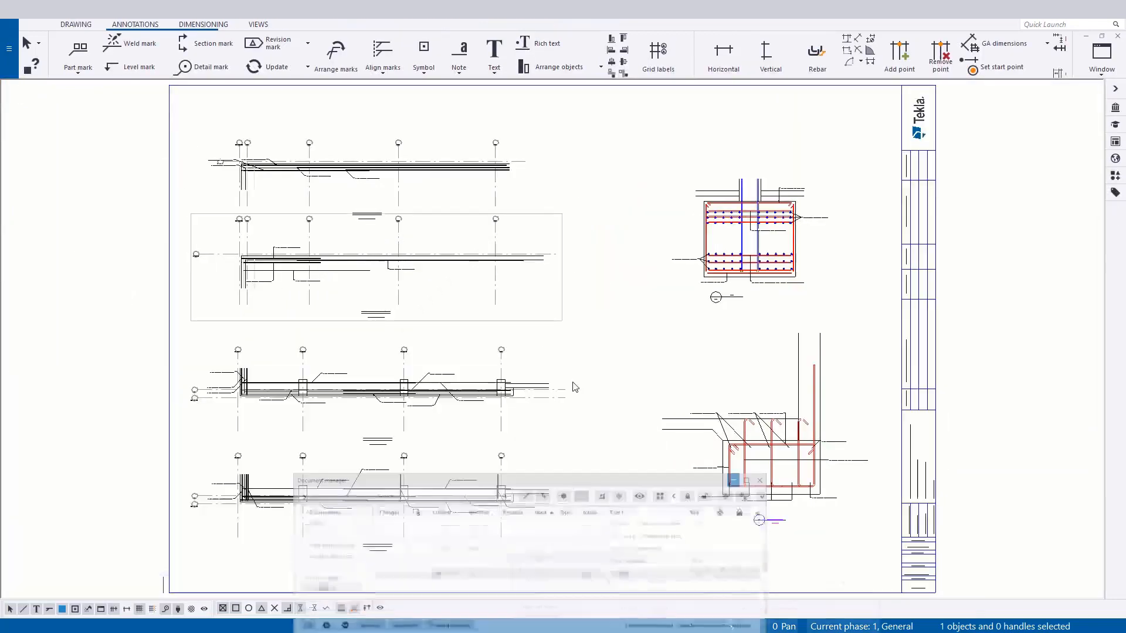
Examine the top and bottom reinforcement plan views and the footing section details of the POUR 4 drawing.
scroll(470, 304, "up", 5)
mouse_move(412, 277)
middle_mouse_down()
mouse_move(406, 328)
mouse_move(386, 208)
middle_mouse_up()
scroll(385, 207, "down", 2)
mouse_move(572, 523)
middle_mouse_down()
mouse_move(562, 513)
mouse_move(564, 391)
middle_mouse_up()
scroll(475, 461, "up", 3)
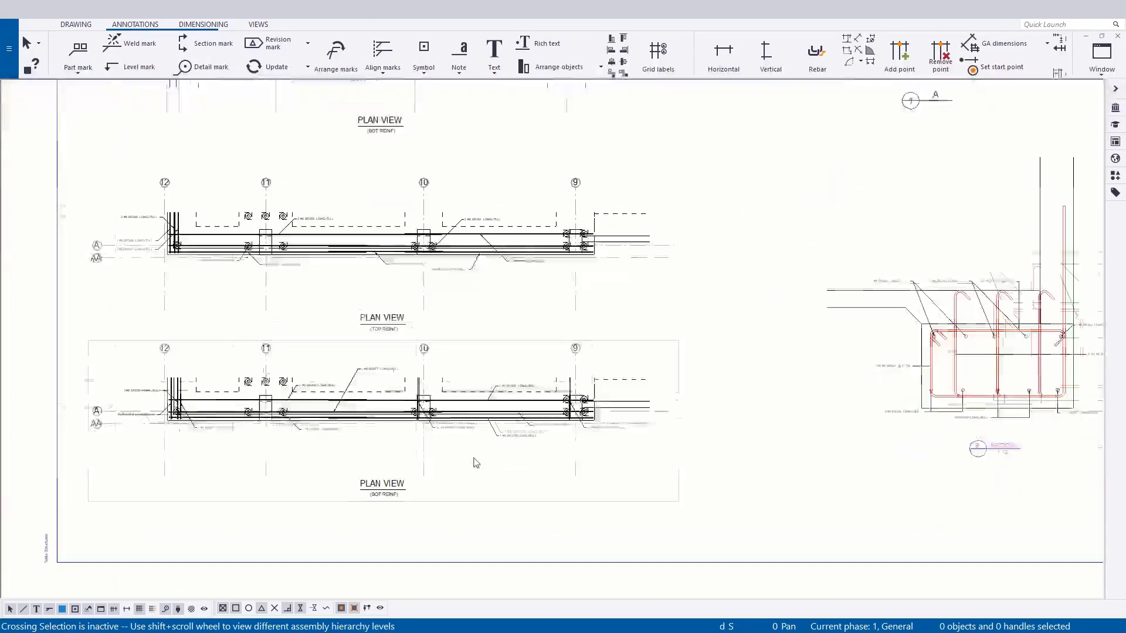
middle_click_drag(511, 482, 567, 522)
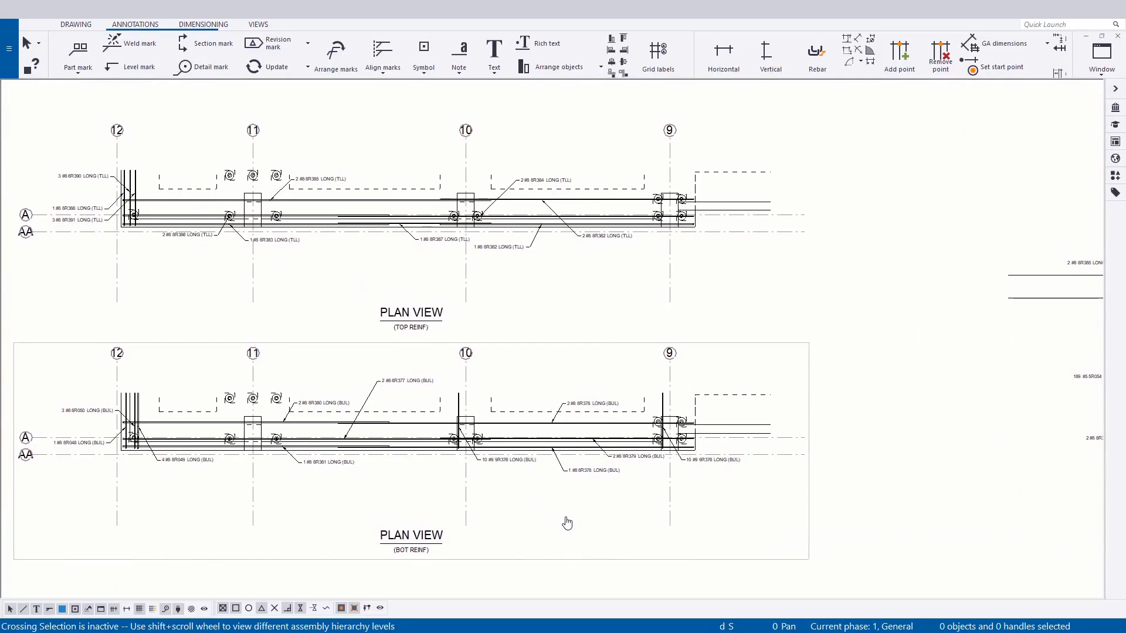
scroll(200, 421, "down", 4)
middle_click_drag(630, 407, 389, 478)
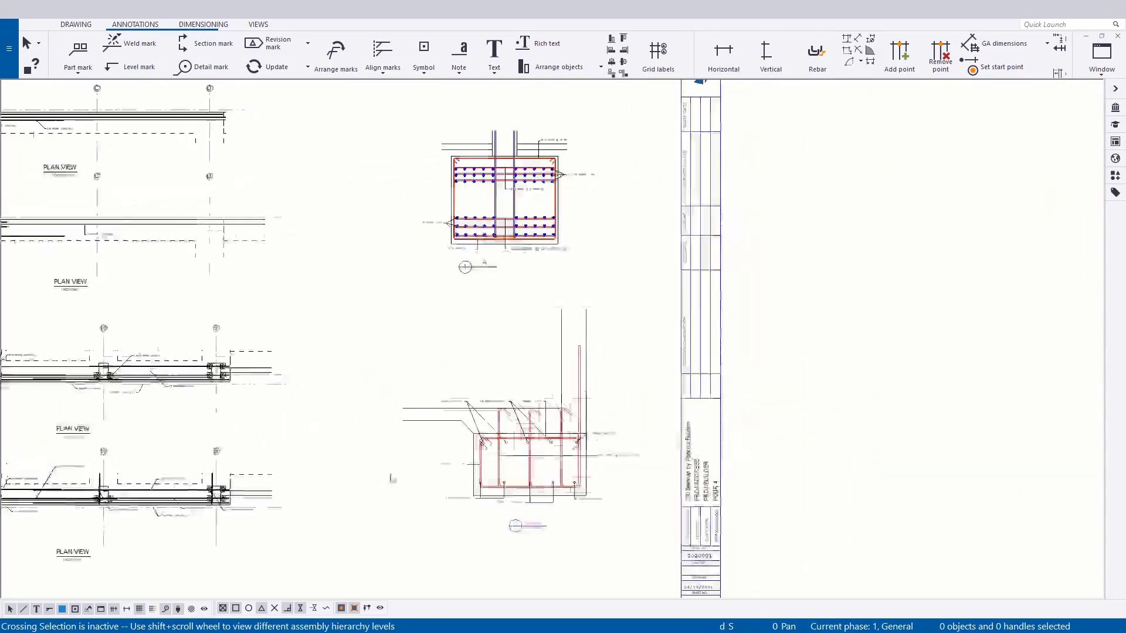
scroll(610, 373, "up", 1)
scroll(646, 373, "down", 1)
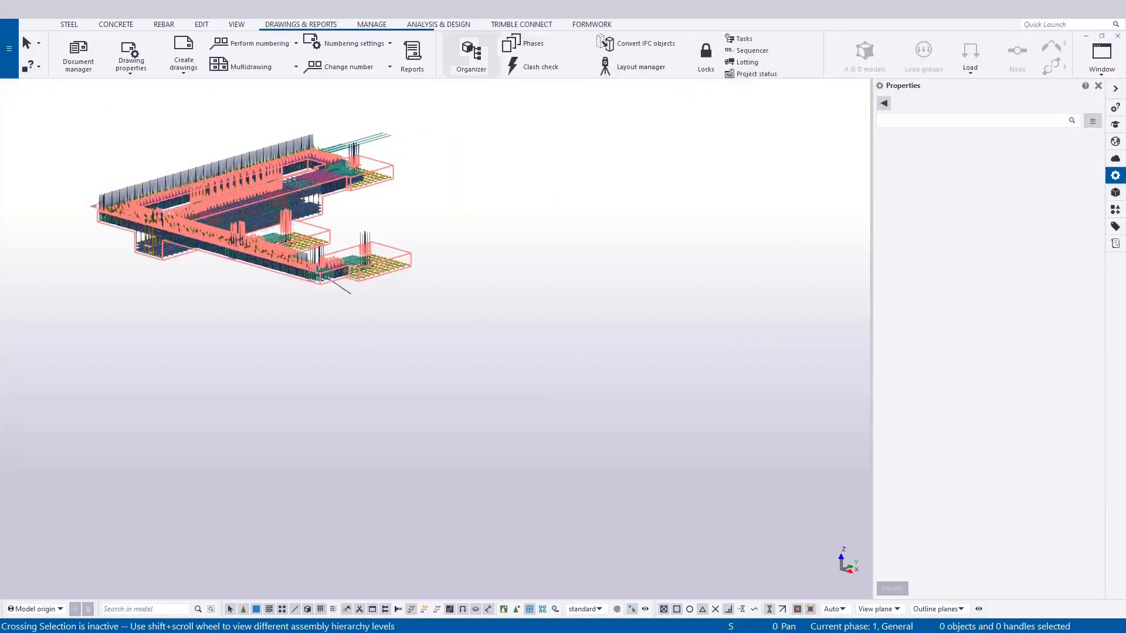
Reopen the Document manager, search the Applications & components catalog for "linking", and launch LinkingDocumentsToTrimbleConnect.
left_click(78, 54)
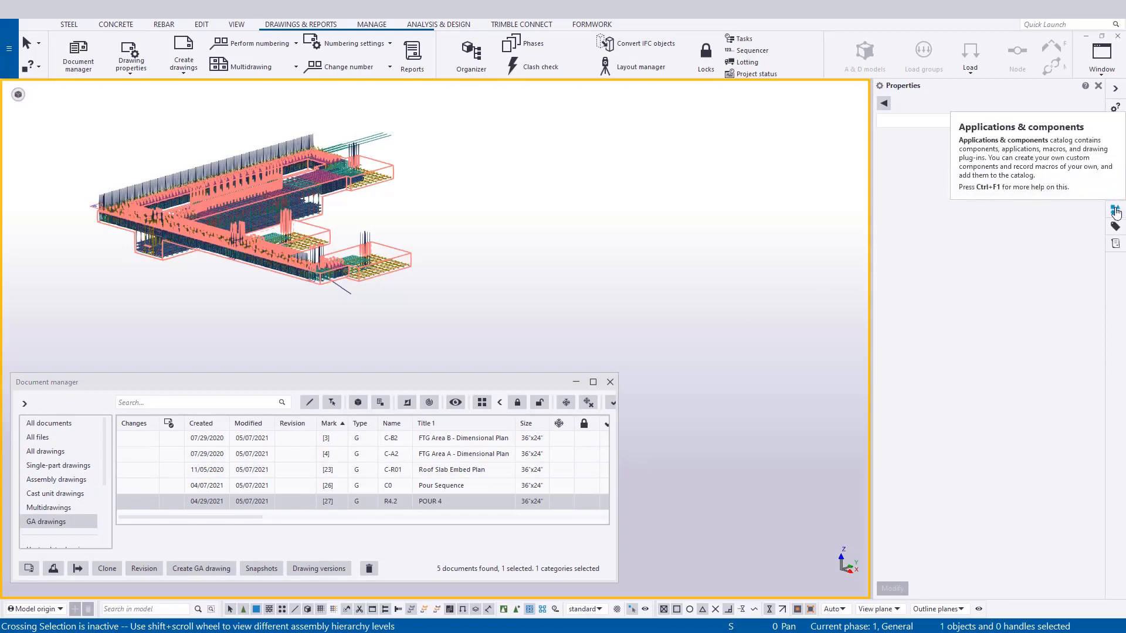
left_click(1115, 211)
left_click(936, 119)
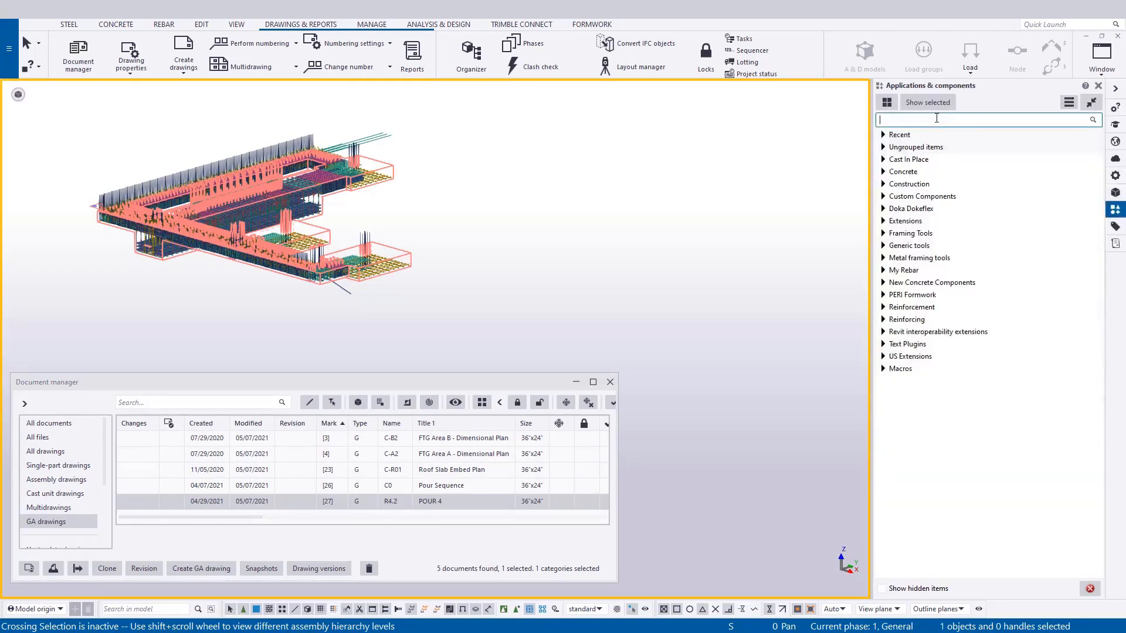
type("linking")
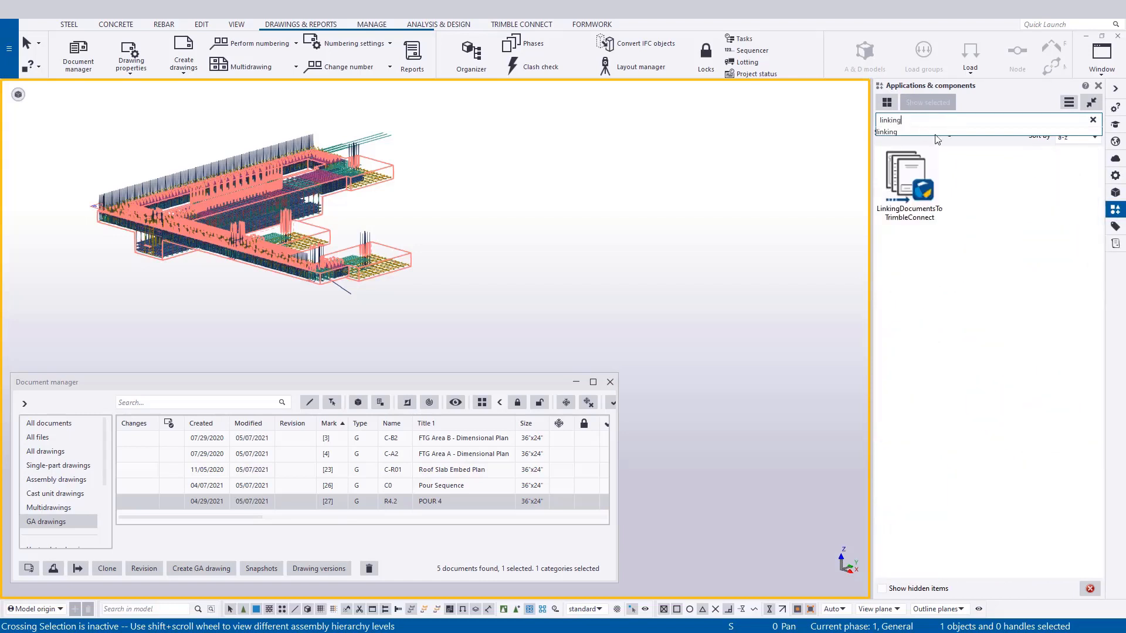
left_click(940, 179)
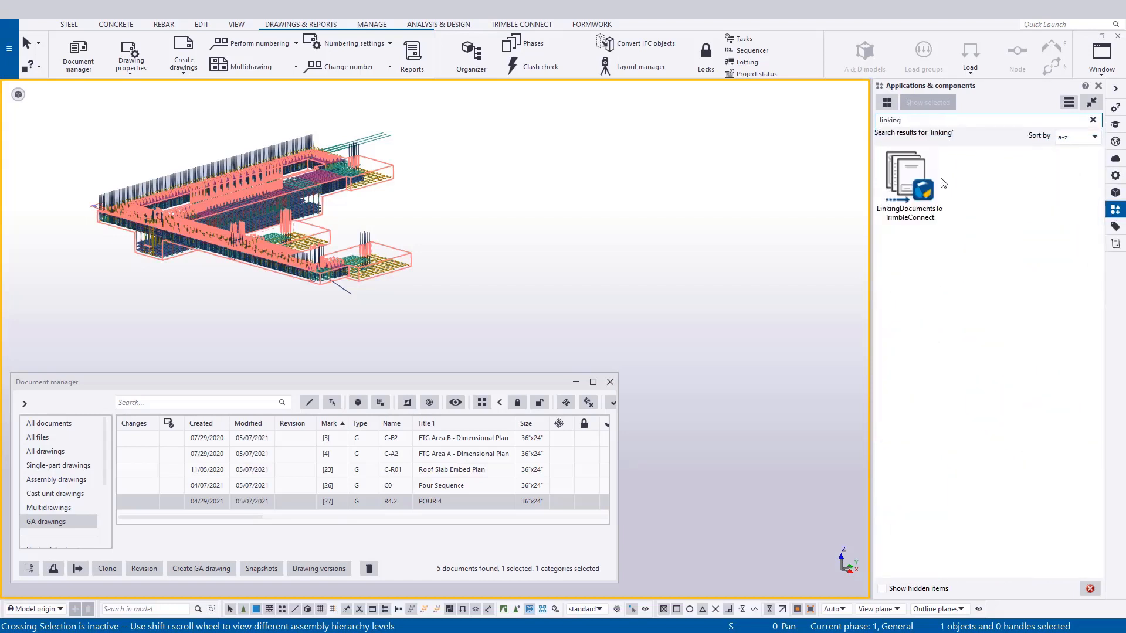
double_click(907, 179)
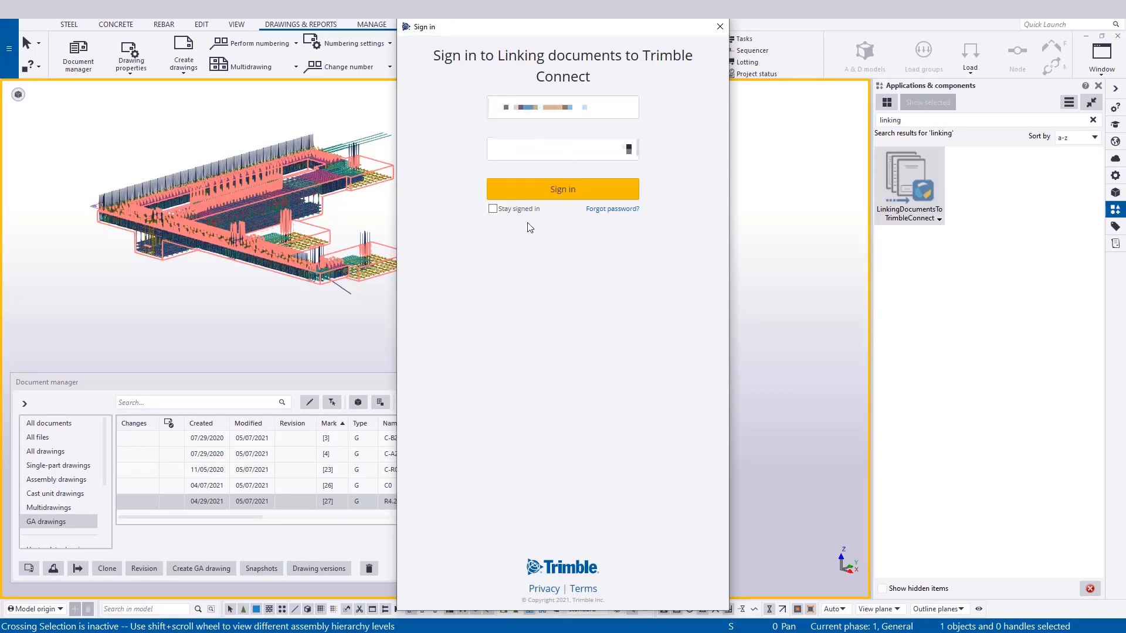
Sign in to the Linking documents to Trimble Connect tool and place its dialog beside the Document manager.
left_click(528, 211)
left_click(549, 189)
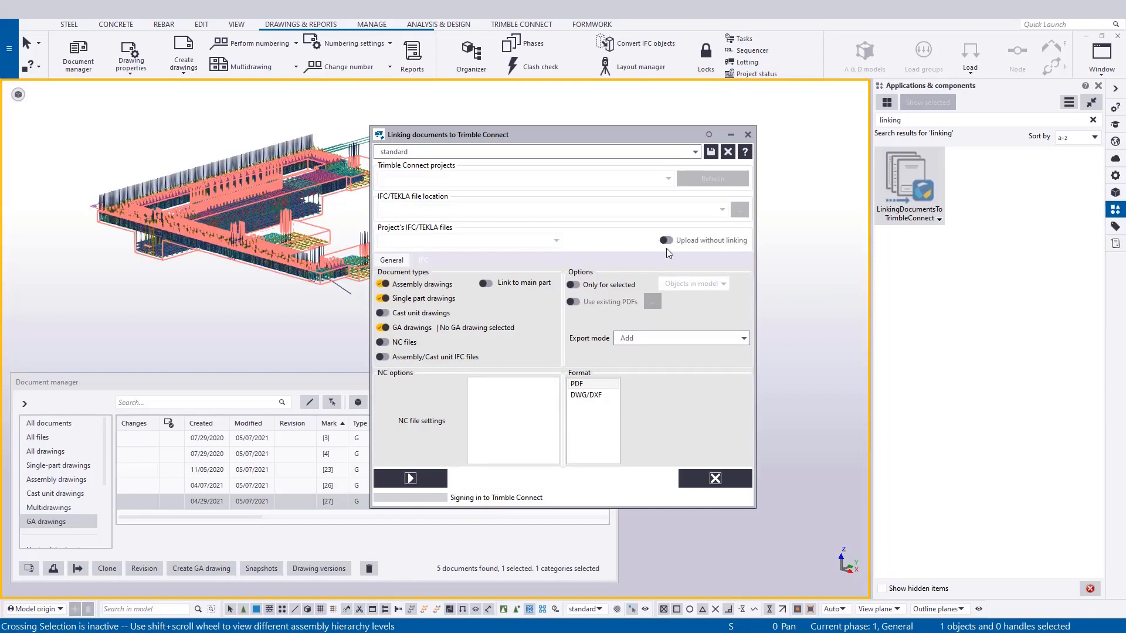
left_click_drag(540, 135, 794, 210)
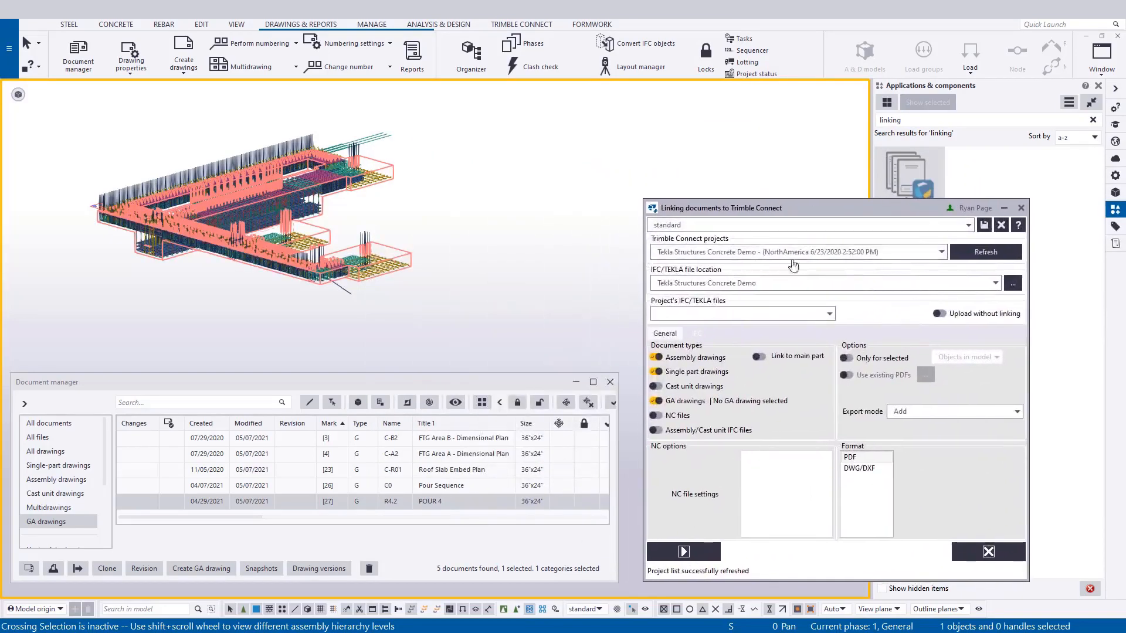
left_click(966, 225)
left_click(913, 238)
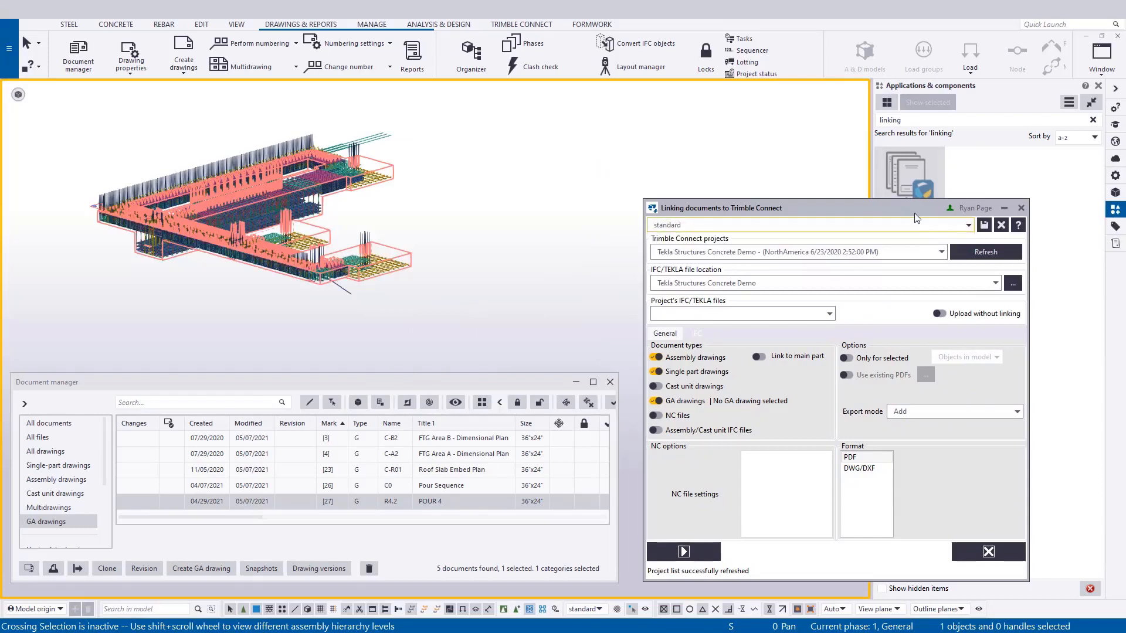
left_click(941, 252)
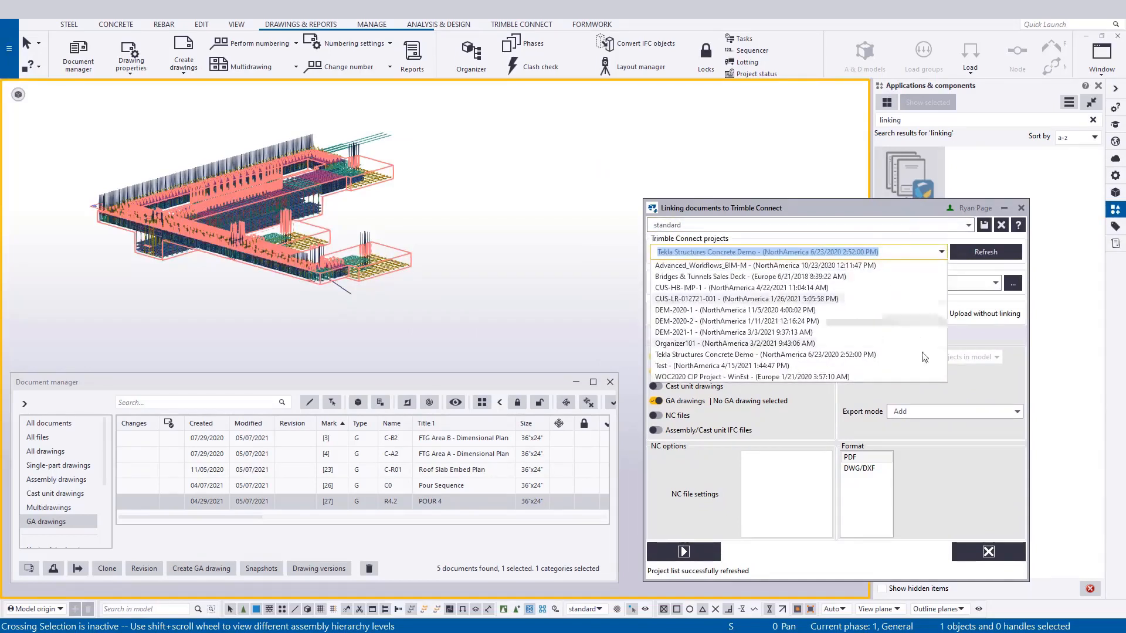
left_click(981, 305)
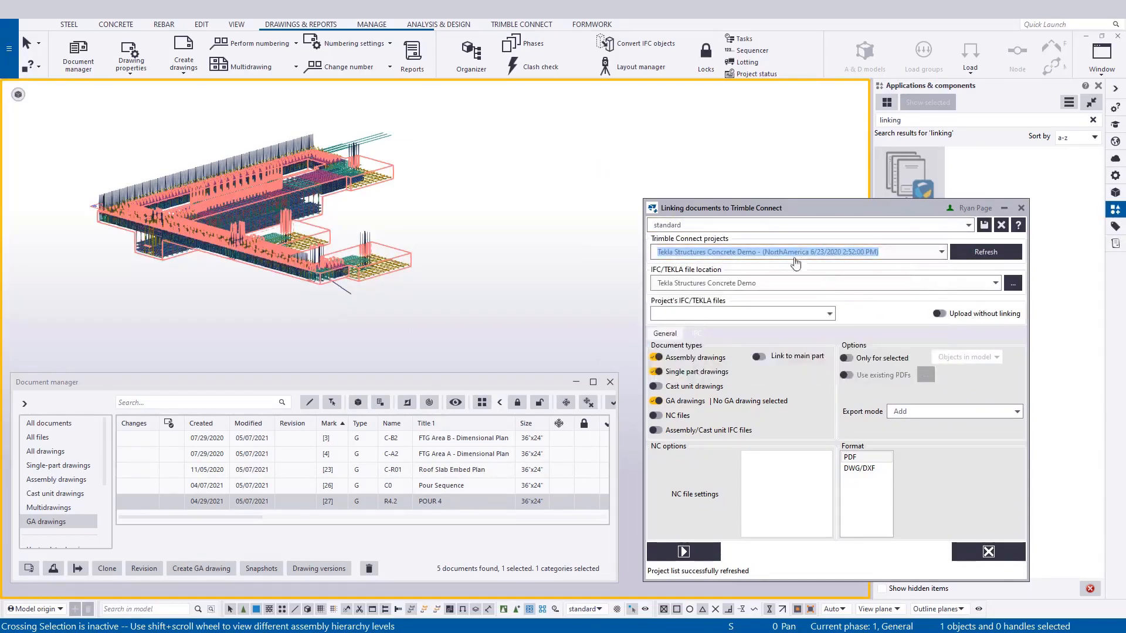
left_click(993, 288)
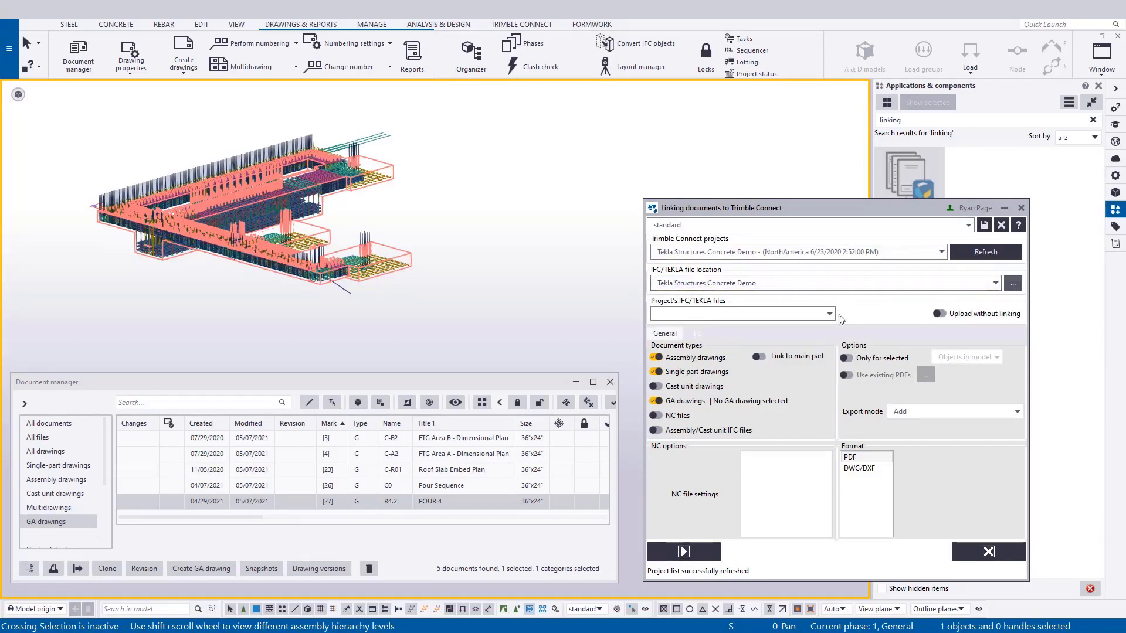
left_click(812, 314)
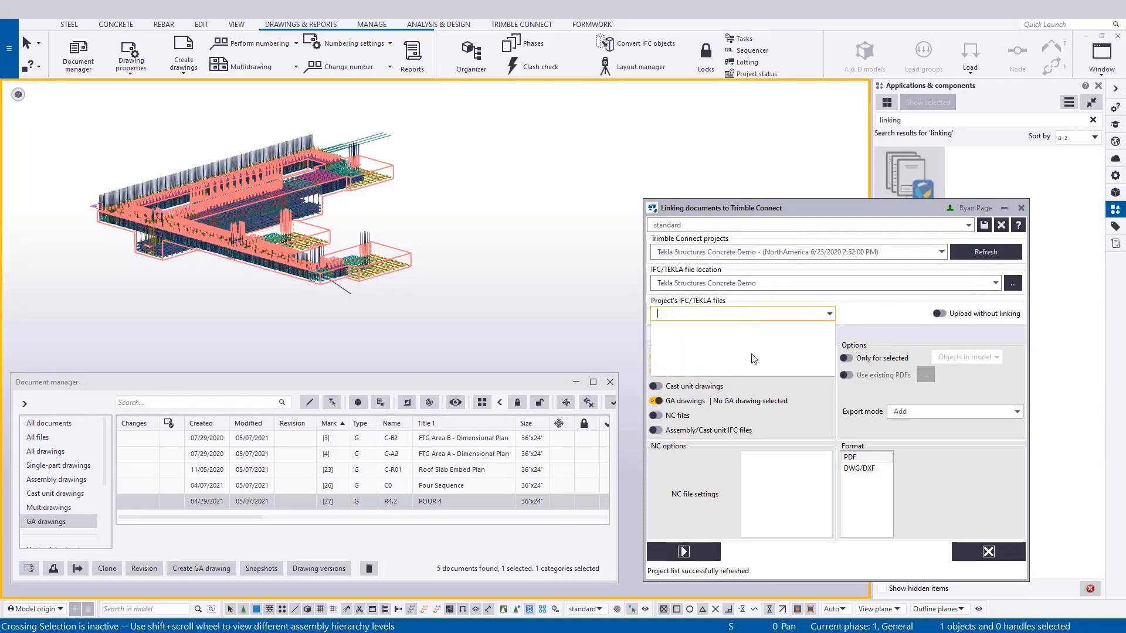
left_click(890, 312)
Choose 270B-MAIN-Pours.ifcZIP in 270B Models > Concrete as the file to link to, and exclude assembly and single part drawings.
left_click(1013, 283)
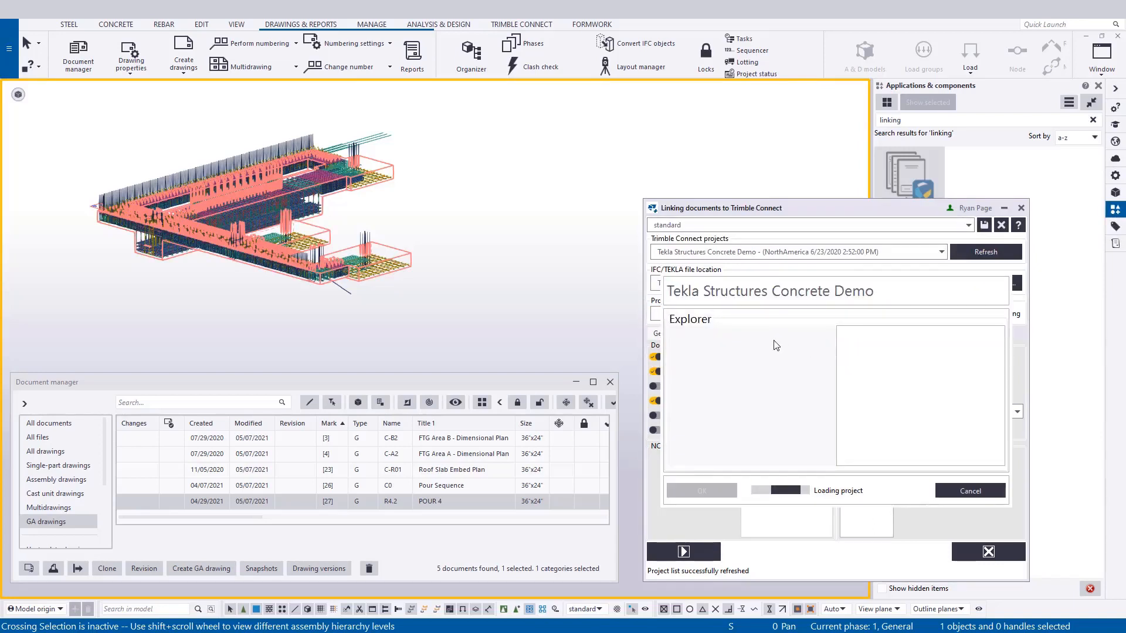
left_click(688, 380)
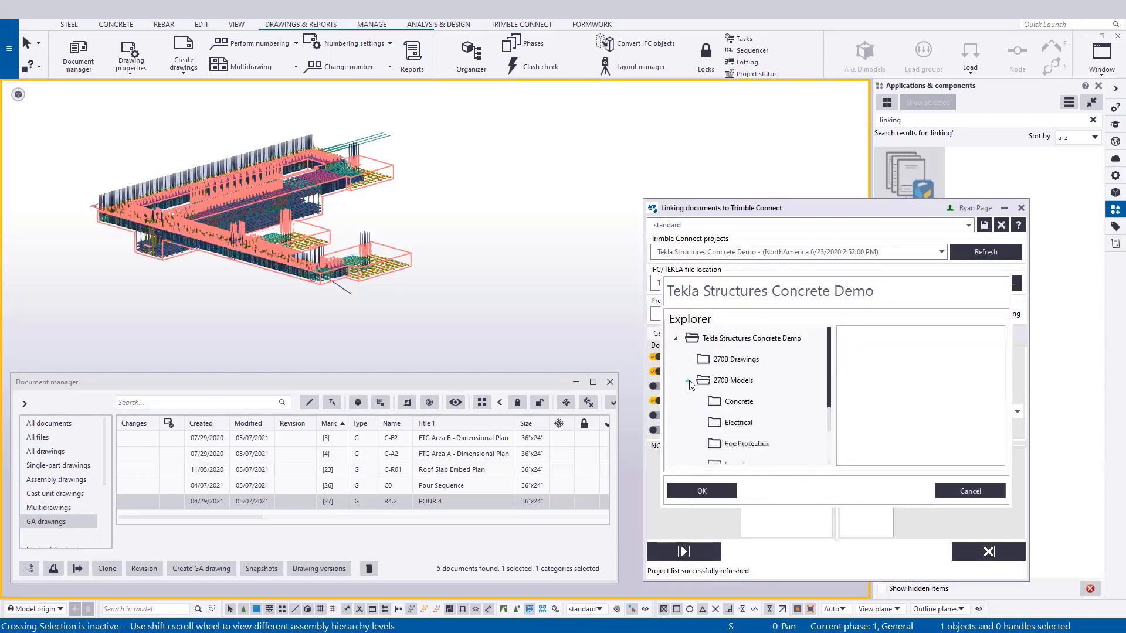
left_click(726, 403)
left_click(871, 339)
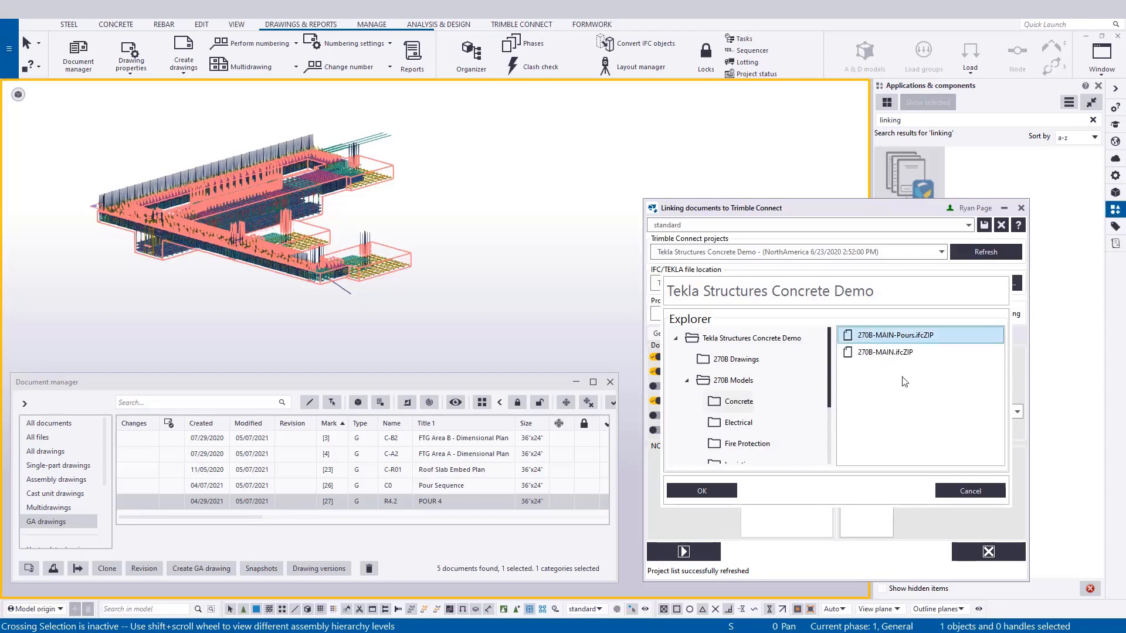
left_click(698, 496)
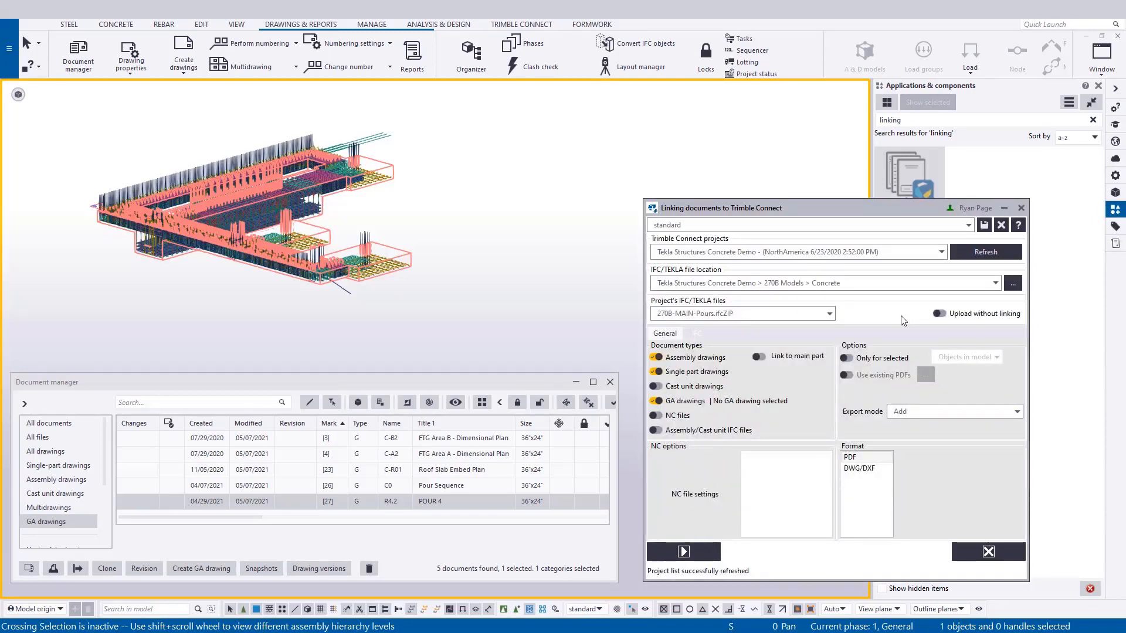
left_click(656, 357)
left_click(656, 371)
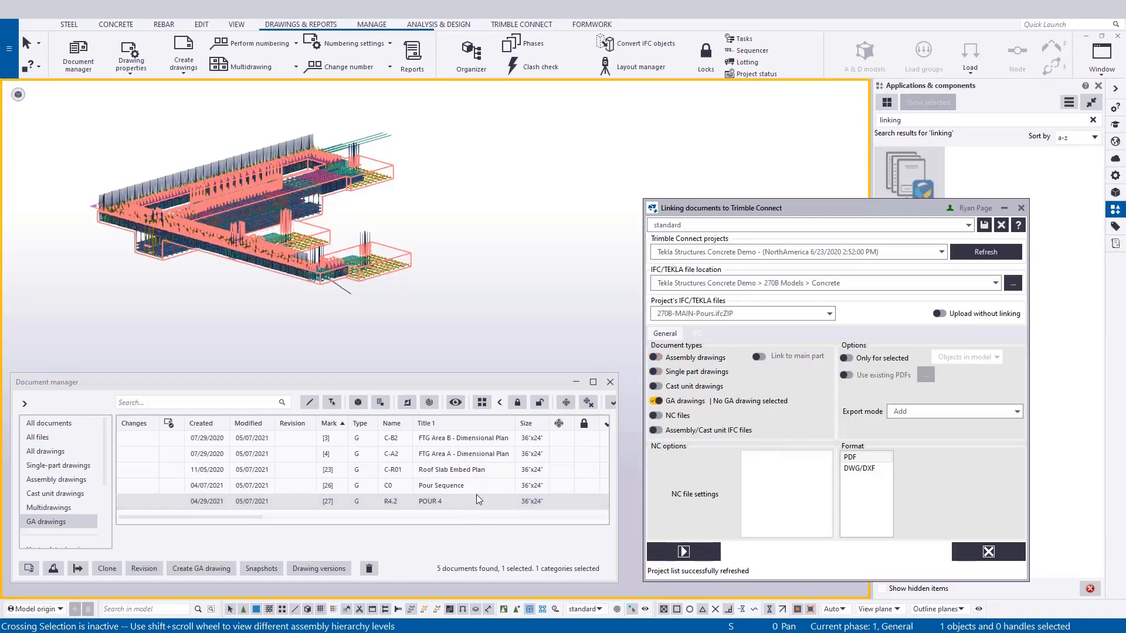
Select the POUR 4 GA drawing and limit the linking to selected drawings, with GA drawings as the document type.
left_click(480, 502)
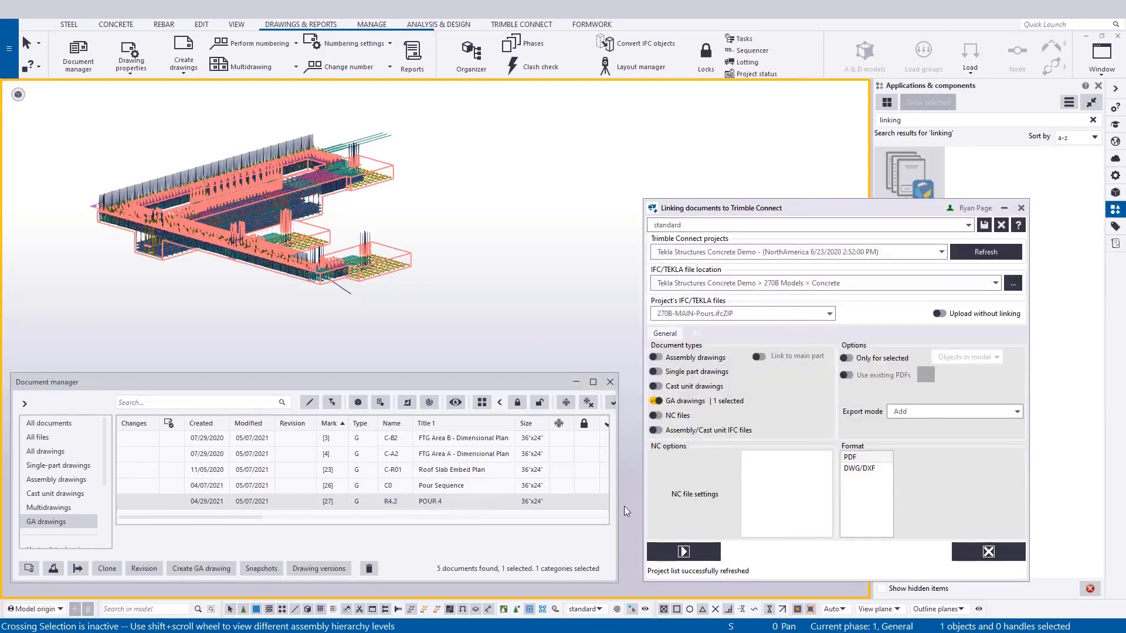
left_click(846, 357)
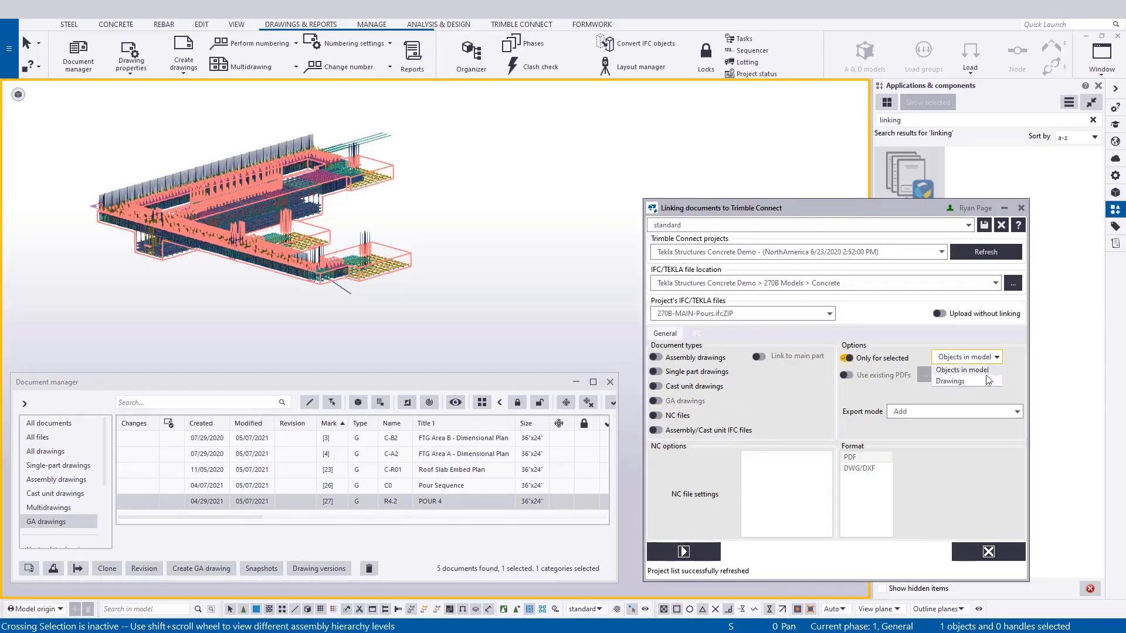
left_click(656, 401)
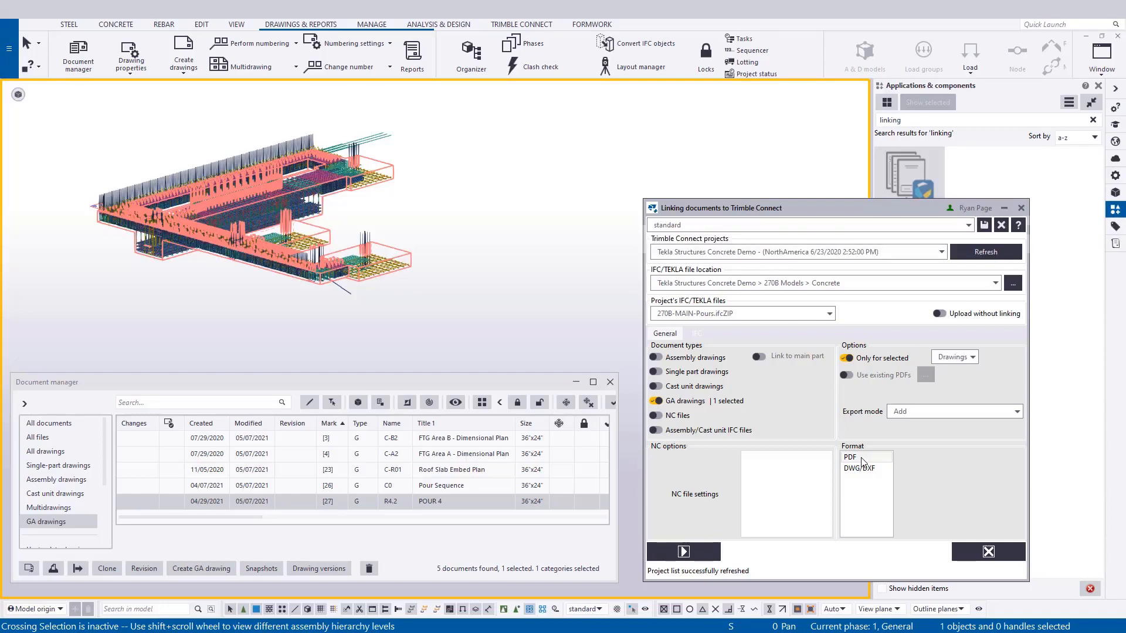
Use the existing PDFs from the PlotFiles folder, then run the linking and agree to save the model and link the documents.
left_click(846, 375)
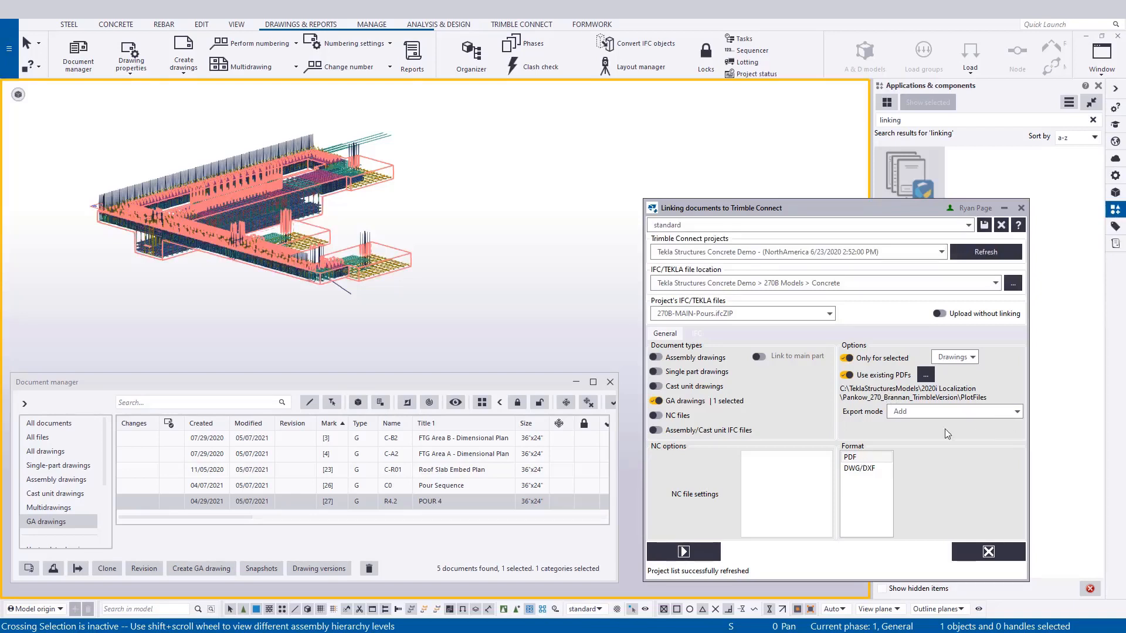
left_click(702, 554)
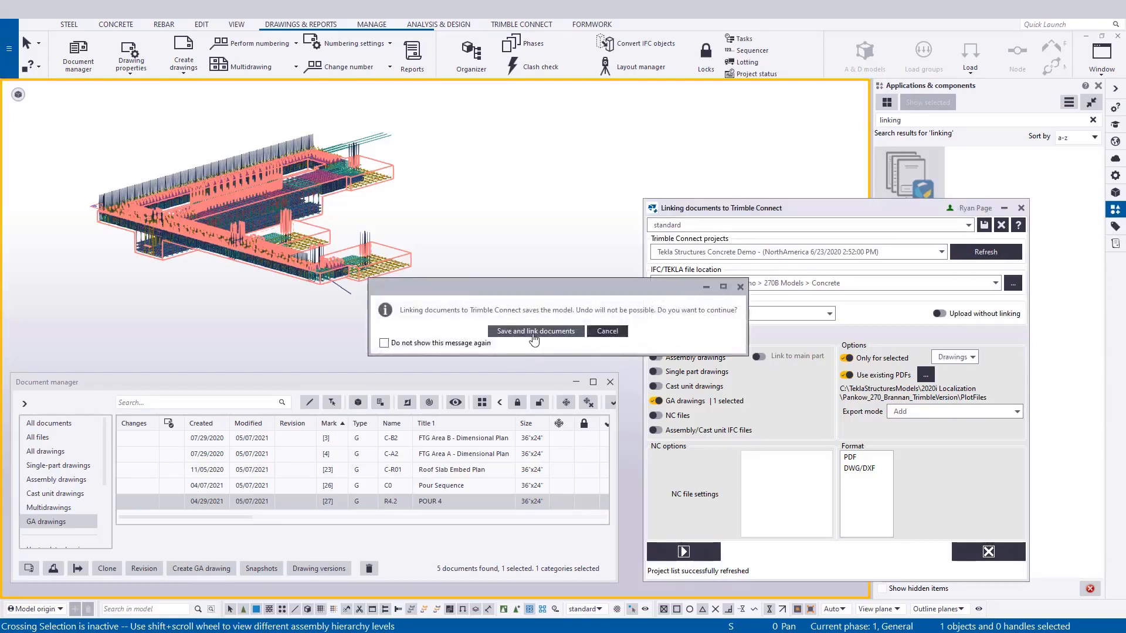
left_click(535, 331)
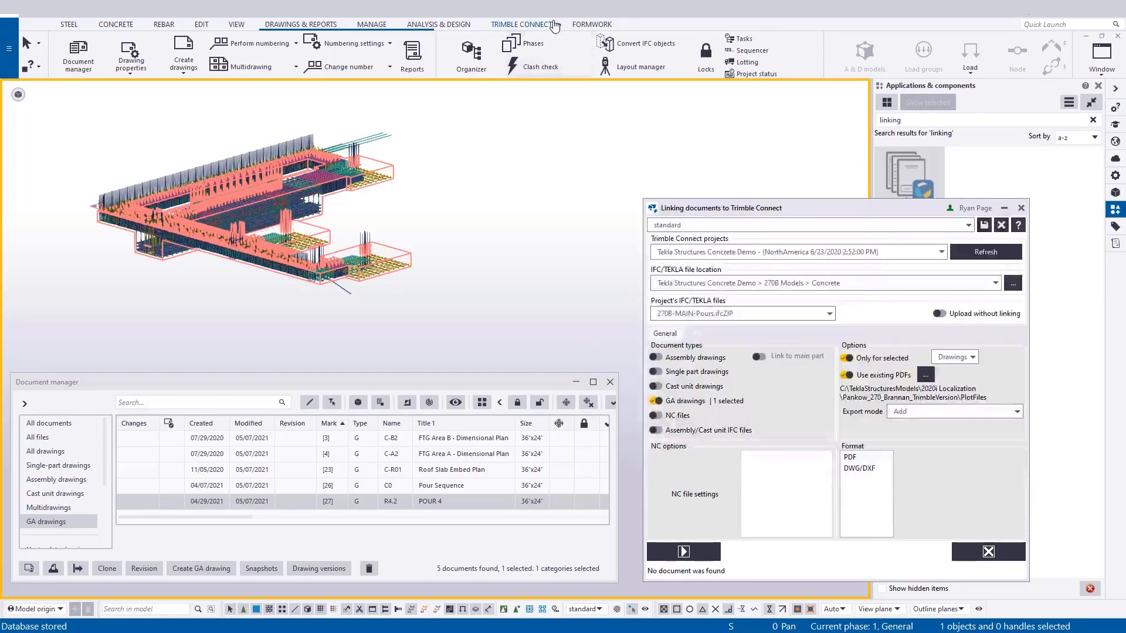
Switch to Trimble Connect for Browser from the model and show it full screen.
left_click(528, 26)
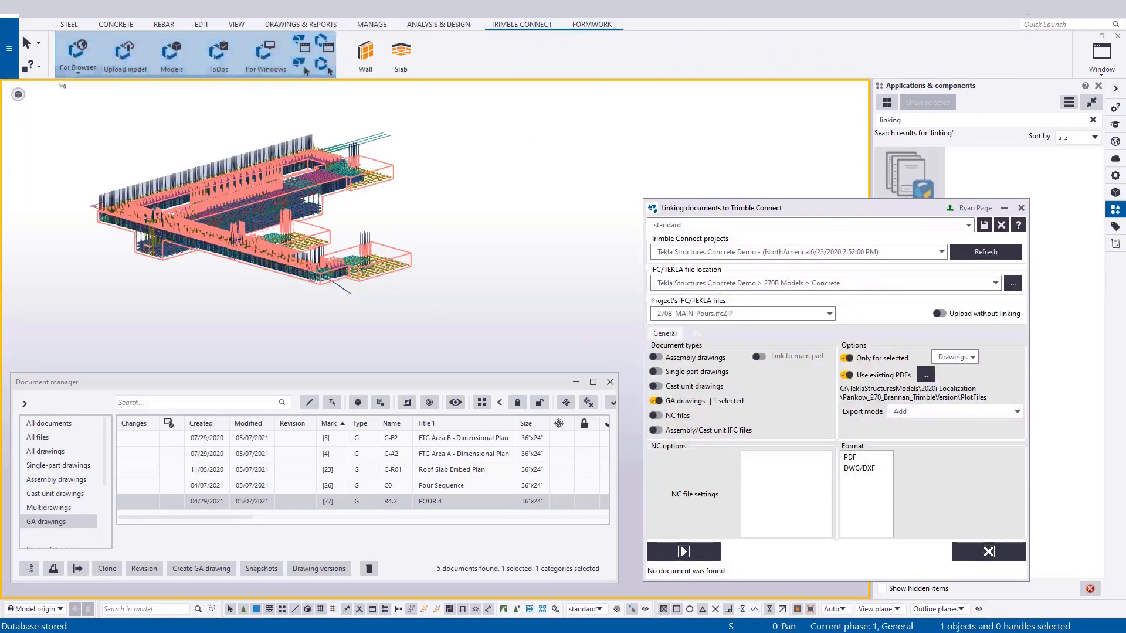
left_click(78, 52)
key("F11")
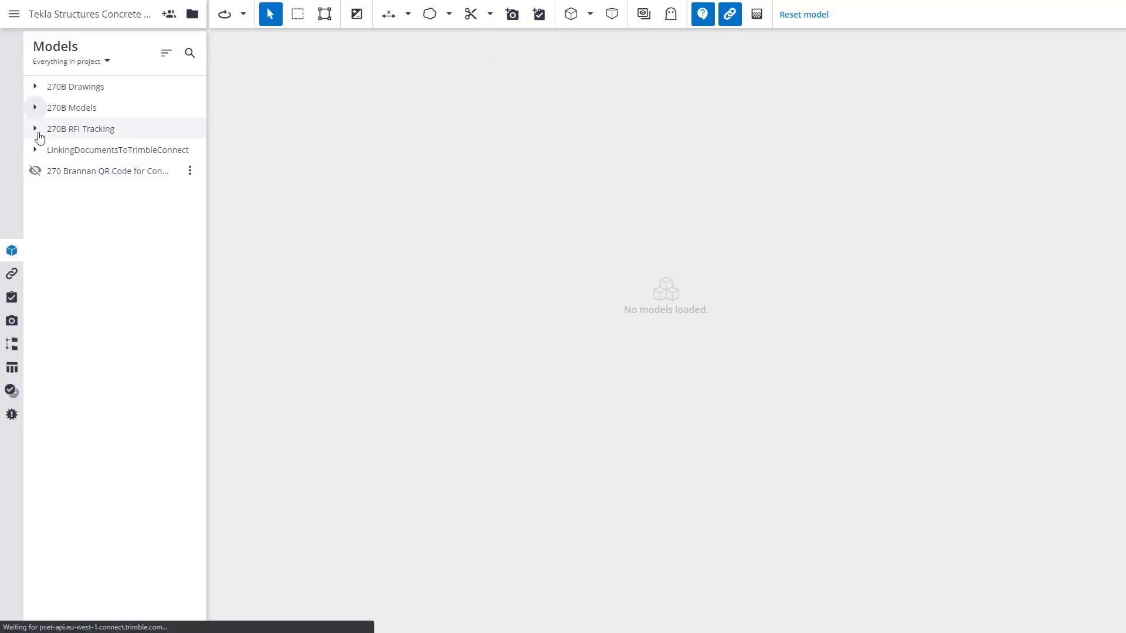
Expand the LinkingDocumentsToTrimbleConnect folder and load 270B-MAIN-Pours.ifcZIP from 270B Models > Concrete.
left_click(36, 152)
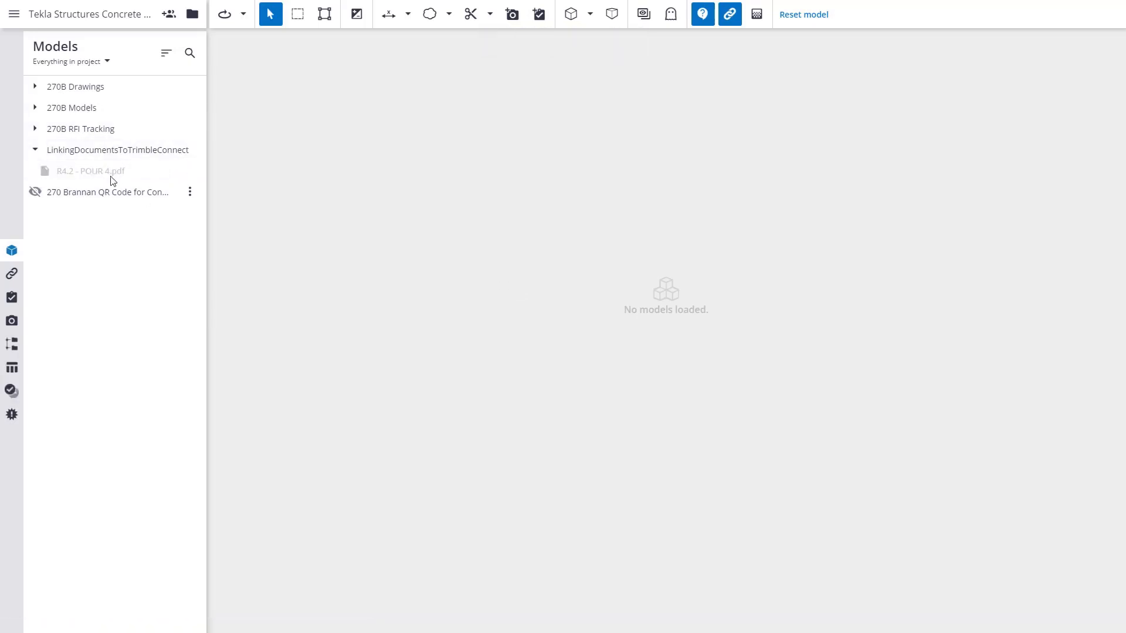
left_click(35, 108)
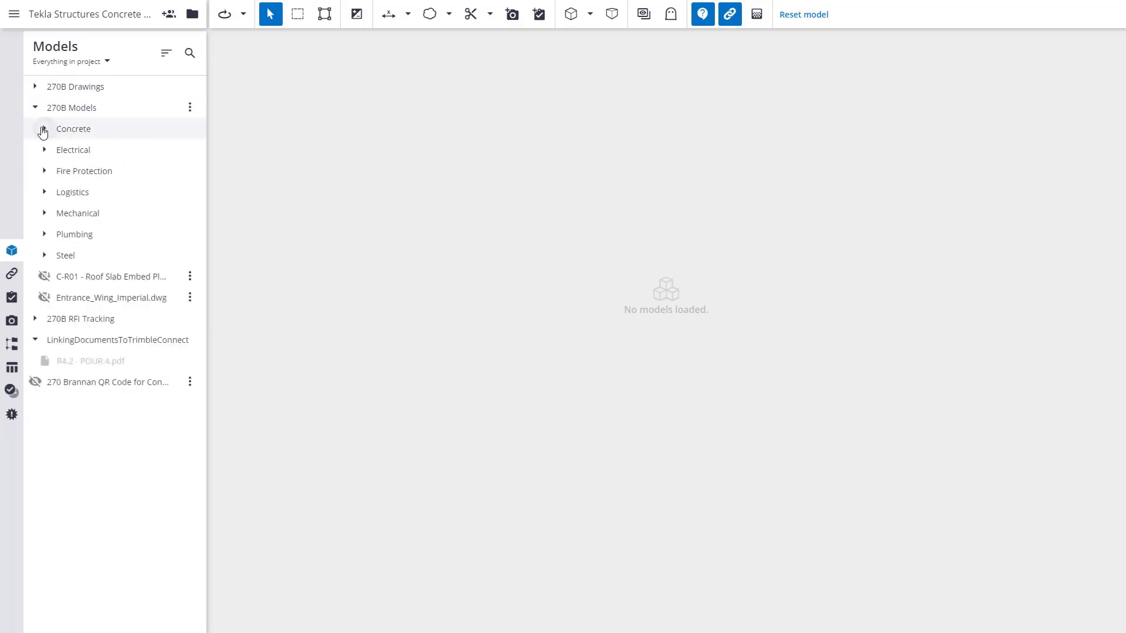
left_click(44, 129)
left_click(54, 150)
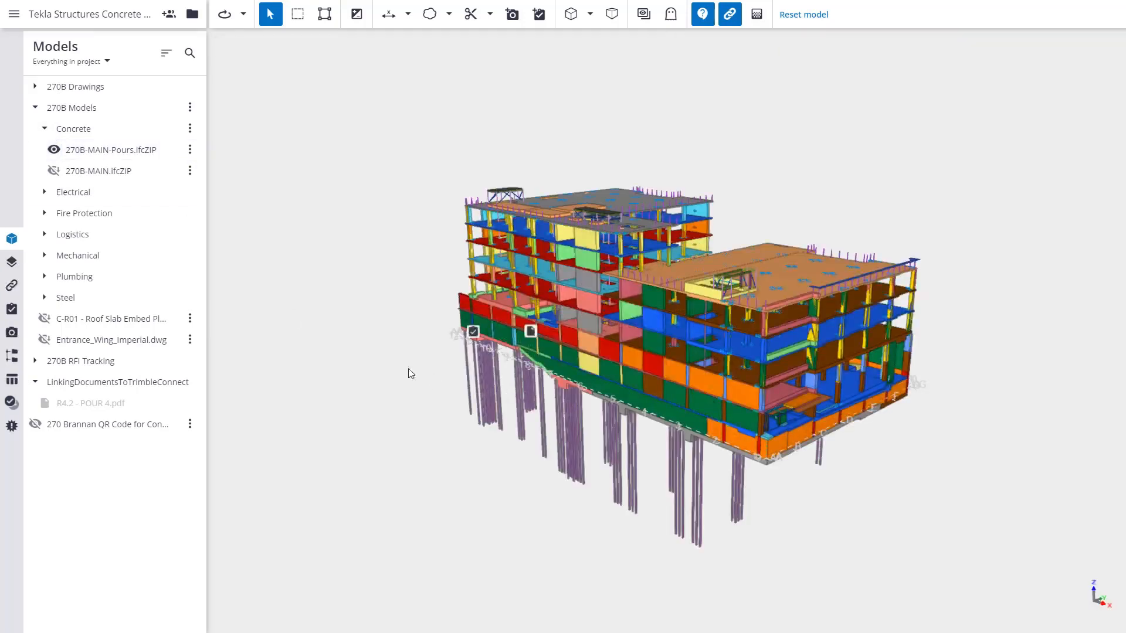
Open the Splice Dowel Hooks Incorrect to-do from its model marker, then open R4.2 - POUR 4.pdf attached to the pour object.
left_click(474, 332)
left_click(462, 305)
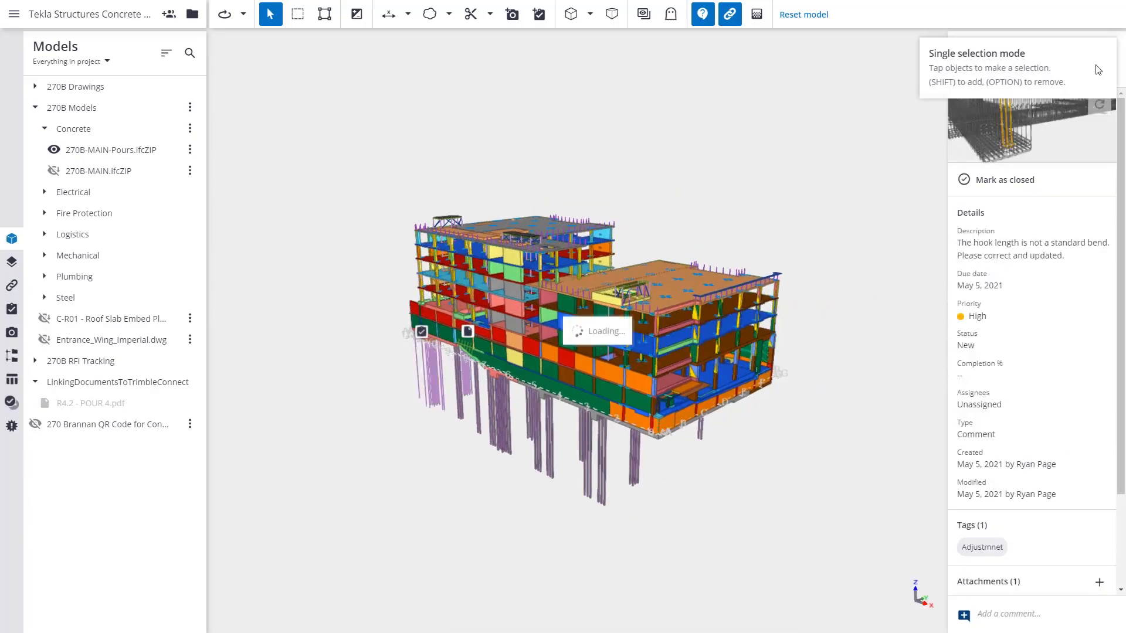
left_click(468, 334)
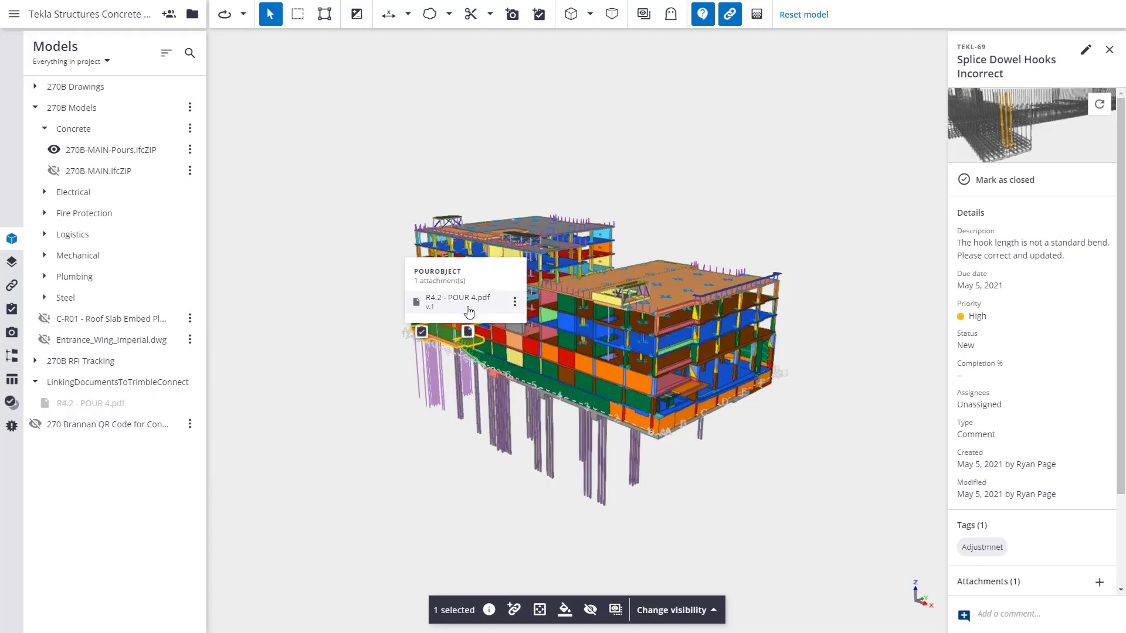
left_click(470, 305)
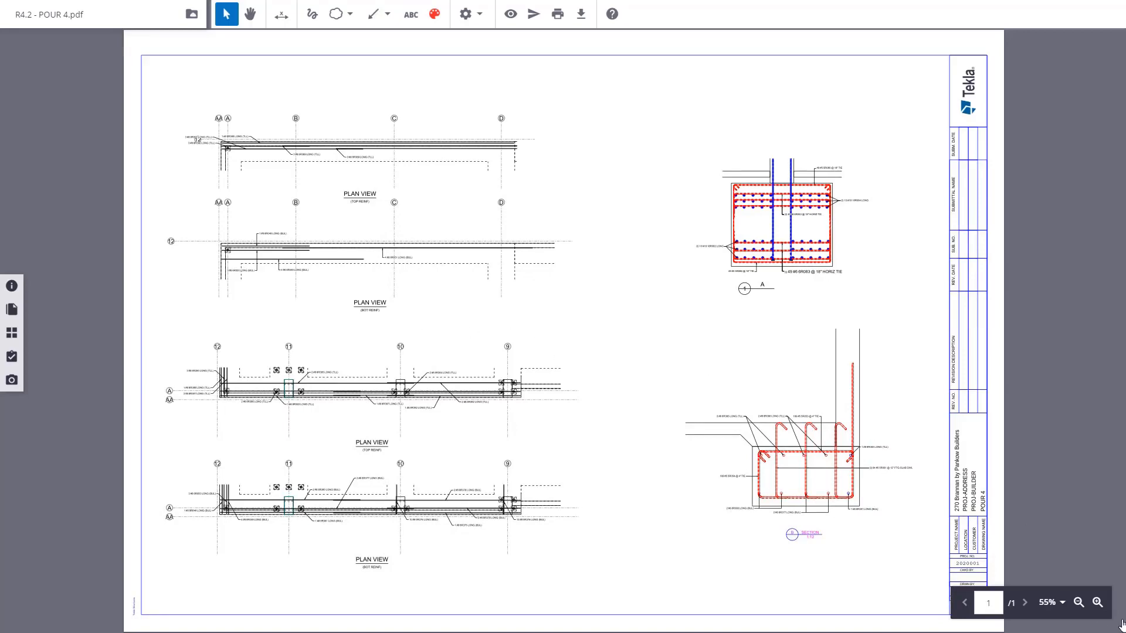
Examine the plan views and footing sections of R4.2 - POUR 4.pdf at 70% zoom.
left_click(1097, 604)
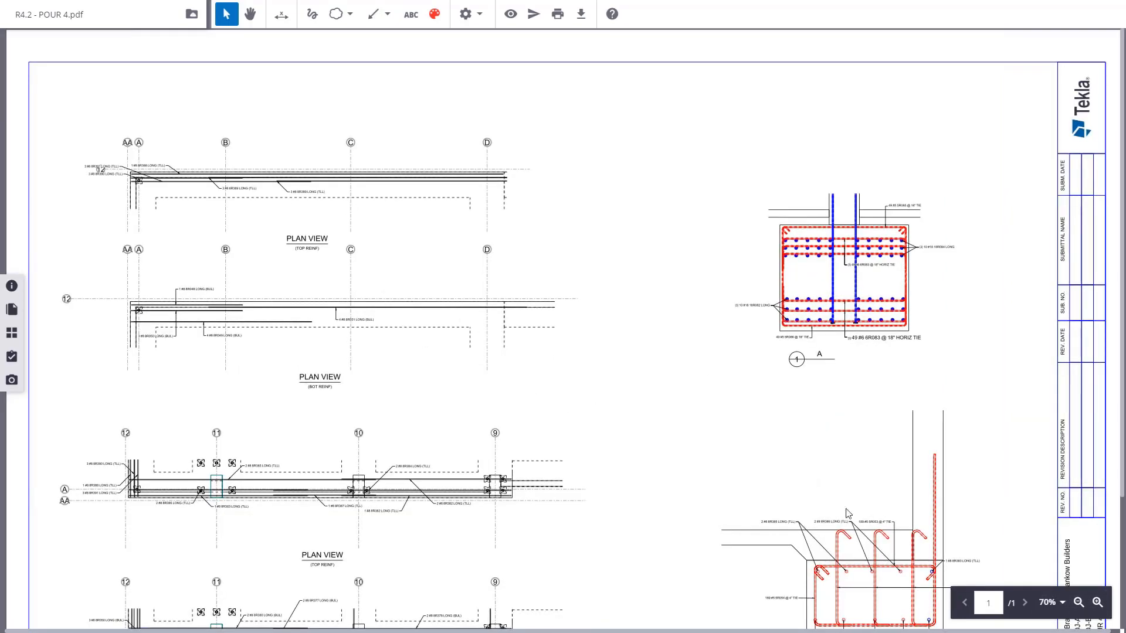
left_click(250, 14)
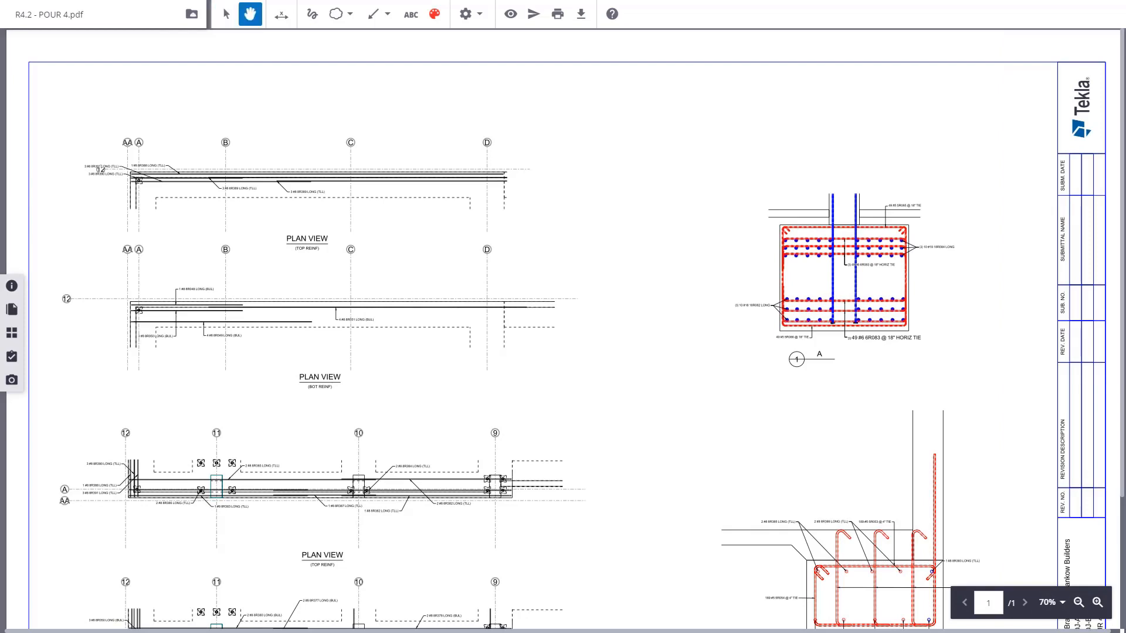
mouse_move(393, 203)
left_mouse_down()
mouse_move(438, 50)
mouse_move(430, 212)
left_mouse_up()
scroll(636, 321, "down", 2)
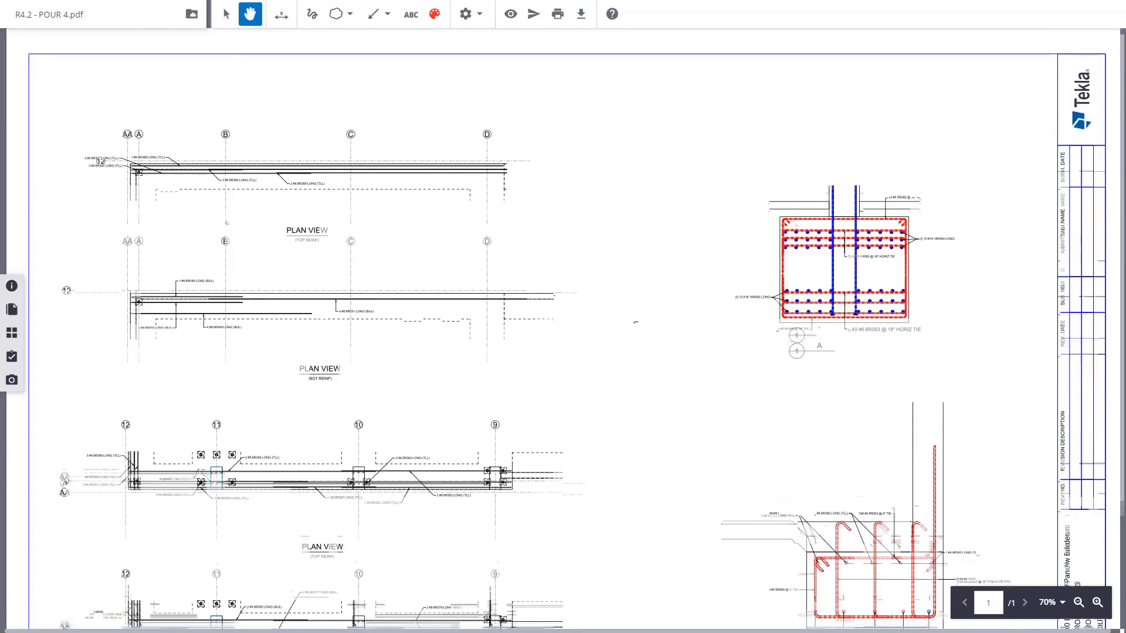